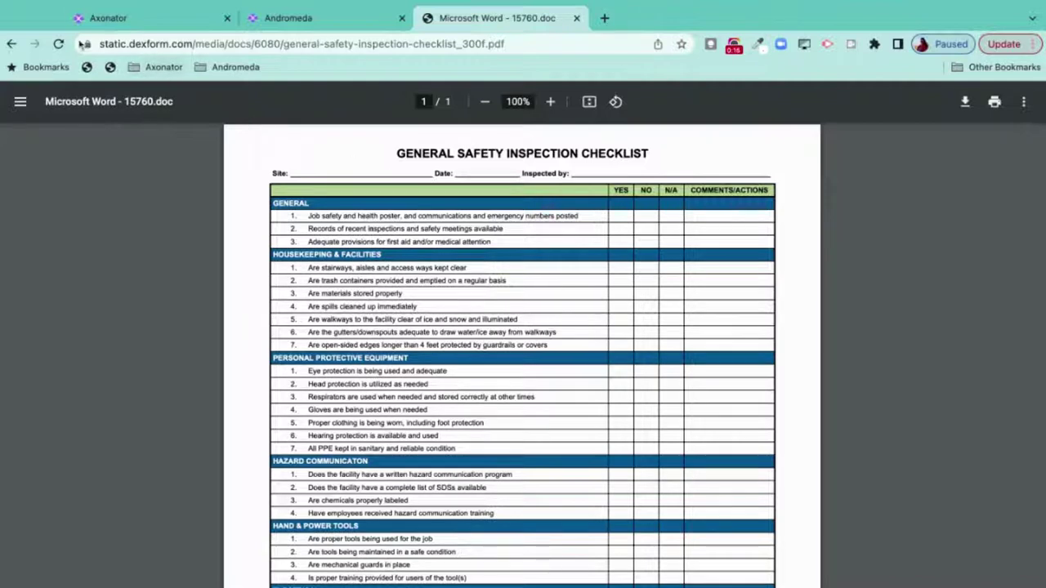
- Switch from the safety checklist PDF to the Axonator My Apps page
{"action": "left_click", "coordinate": [137, 20]}
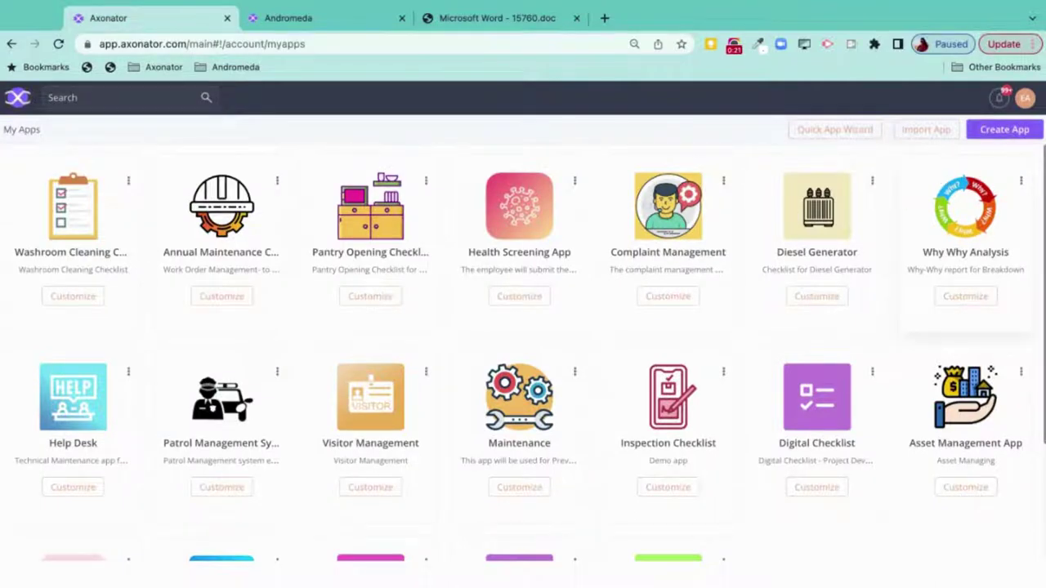
- Create an app named 'Safety Audit' with the description 'General and Machine Safety'
{"action": "left_click", "coordinate": [993, 132]}
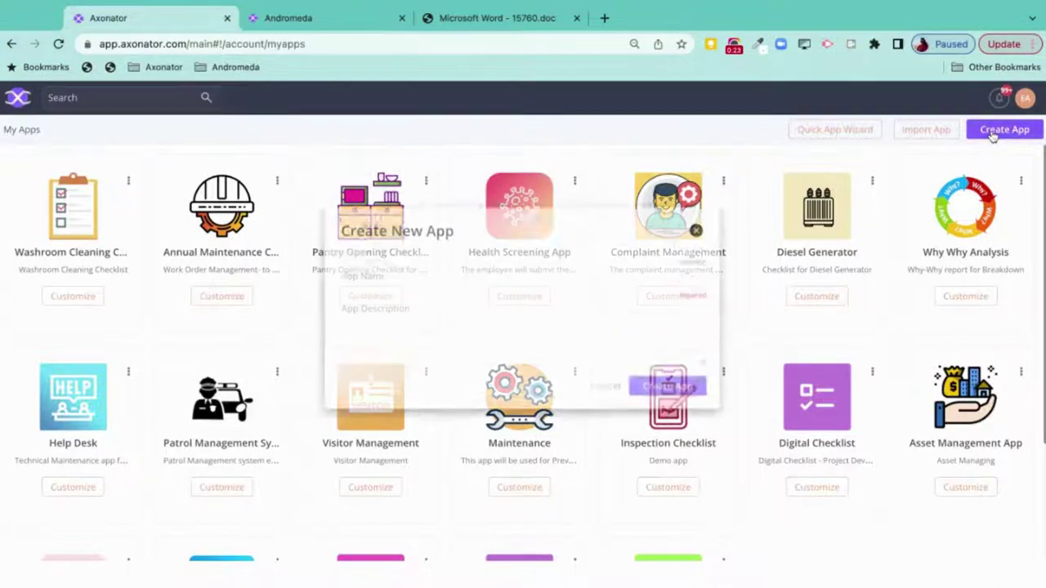
{"action": "left_click", "coordinate": [478, 305]}
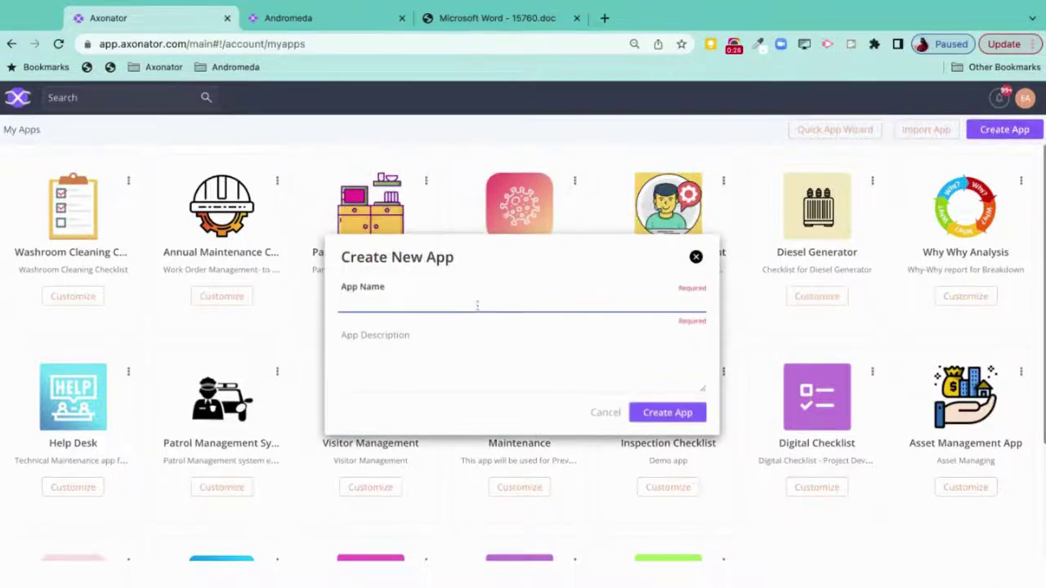
{"action": "type", "text": "Safety Audit"}
{"action": "left_click", "coordinate": [392, 349]}
{"action": "type", "text": "Genral"}
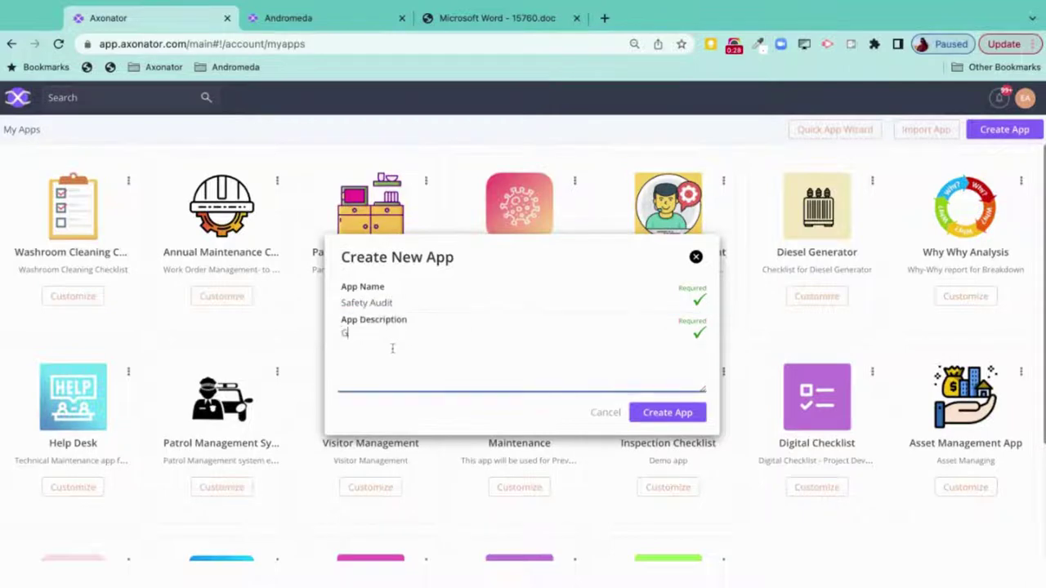
{"action": "key", "text": "BackSpace"}
{"action": "key", "text": "BackSpace"}
{"action": "key", "text": "BackSpace"}
{"action": "key", "text": "BackSpace"}
{"action": "type", "text": "eral and Machine Safety"}
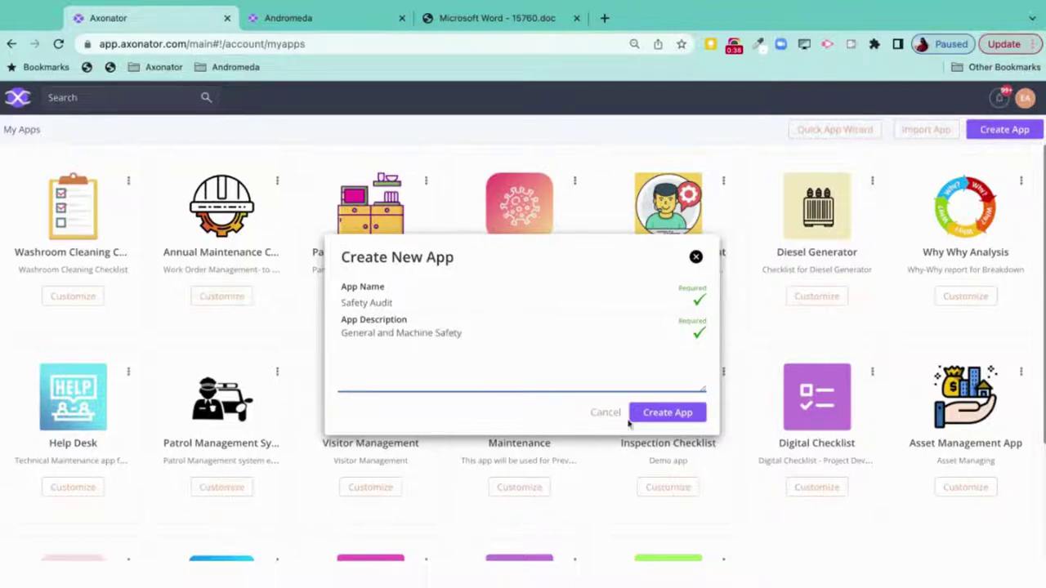
{"action": "left_click", "coordinate": [664, 415]}
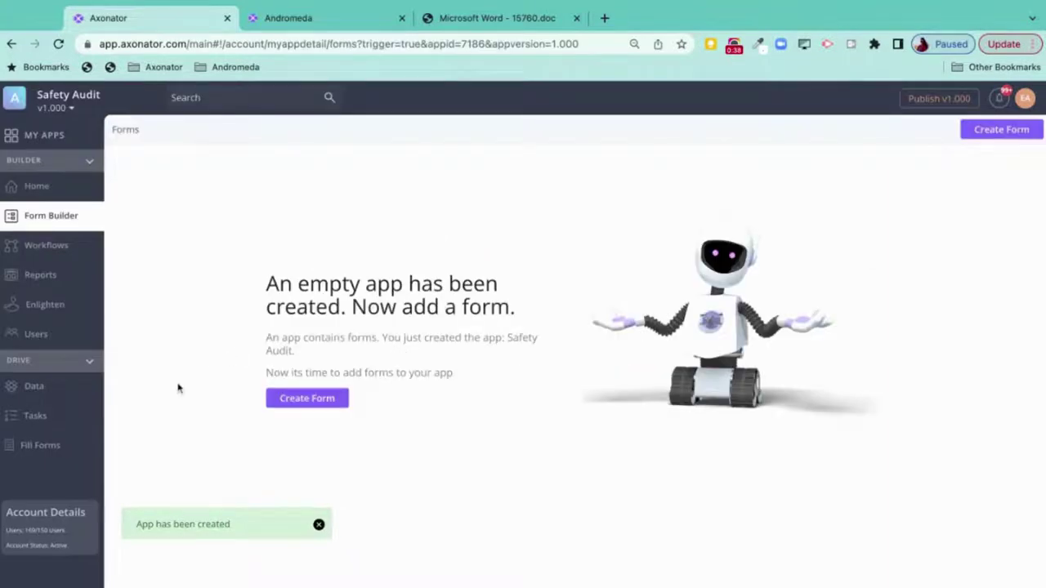
- Add a Data Collection Form named 'Safety Audit Checklist' to the app
{"action": "left_click", "coordinate": [290, 404]}
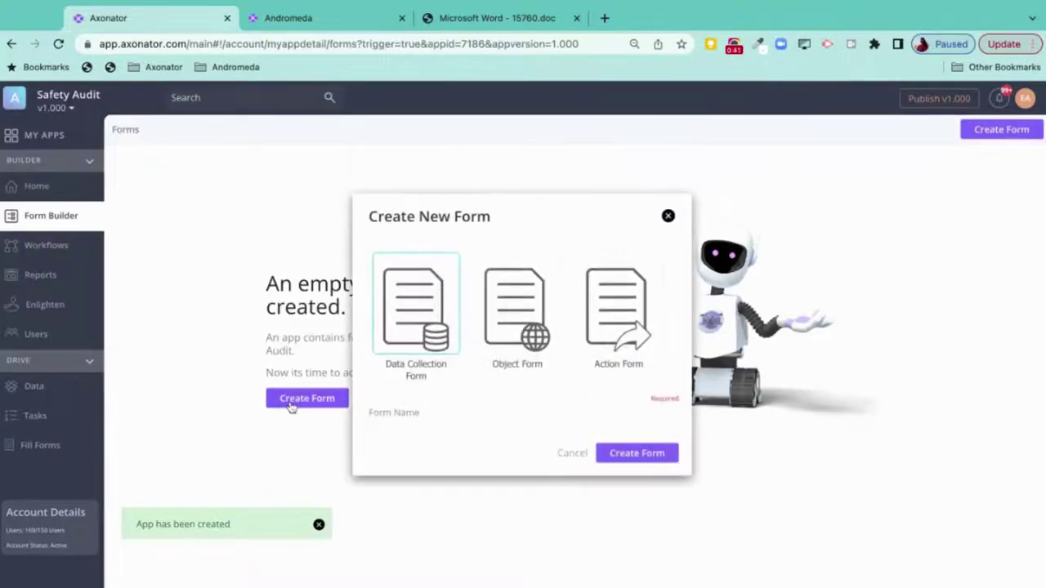
{"action": "left_click", "coordinate": [431, 410]}
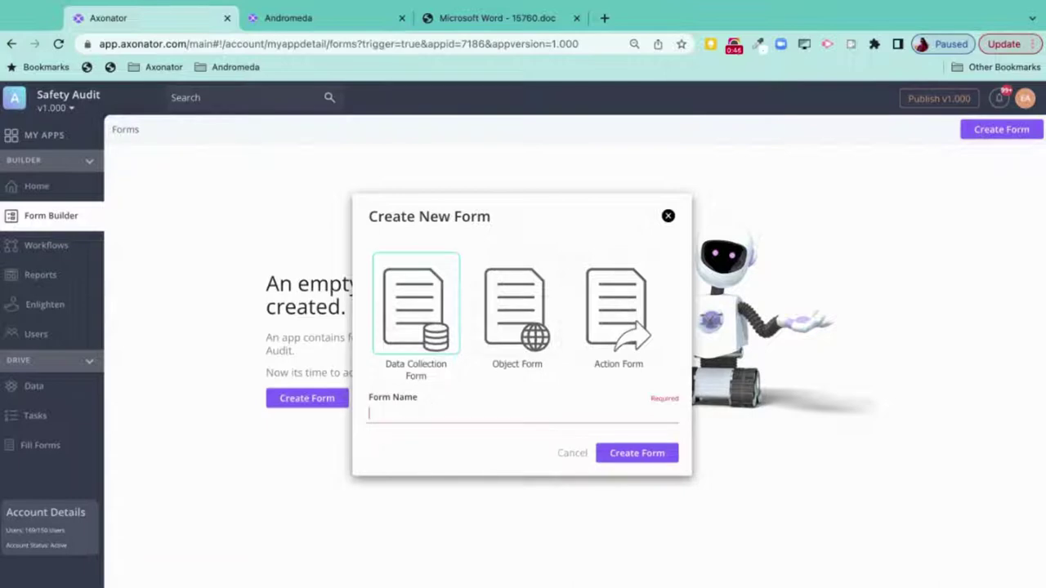
{"action": "type", "text": "Sa"}
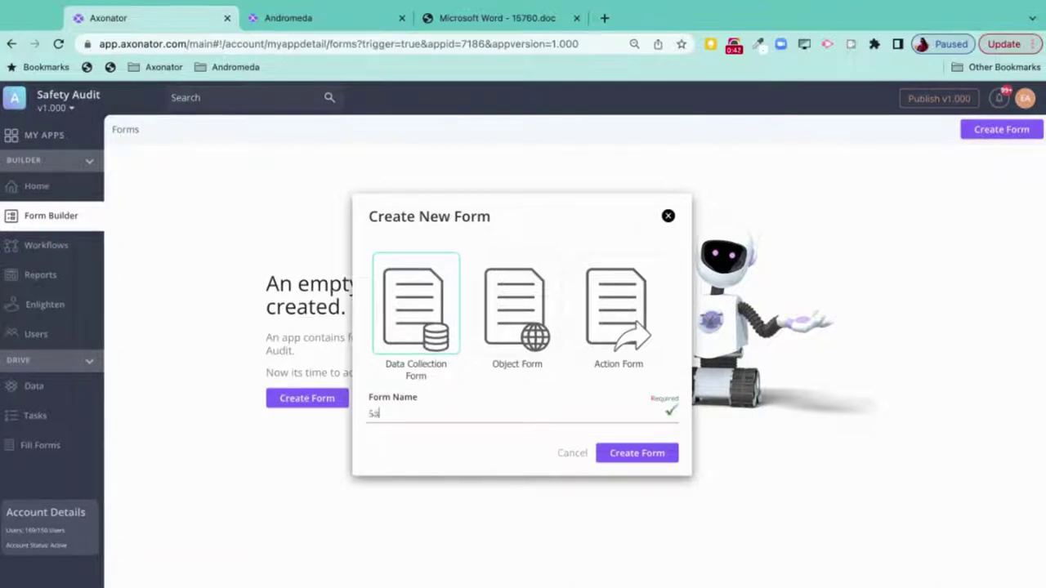
{"action": "type", "text": "fety Audit Checklist"}
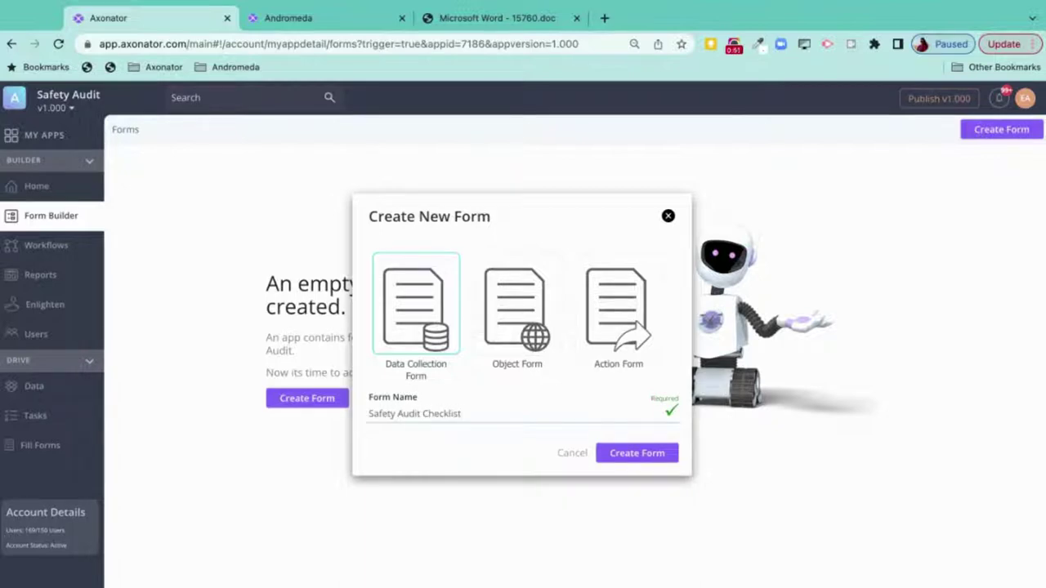
{"action": "key", "text": "Return"}
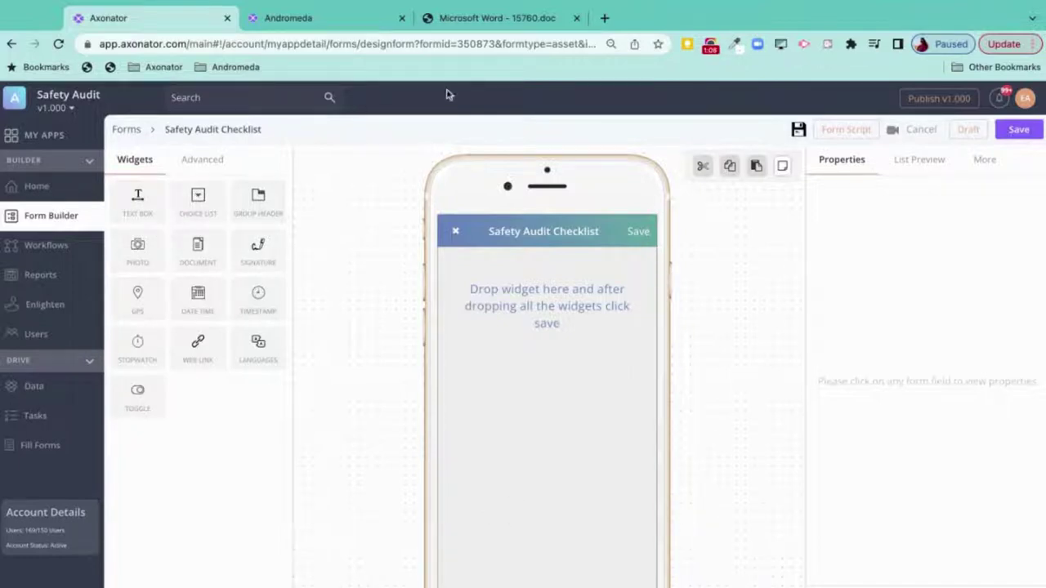
- Add a Choice List question to the Safety Audit Checklist form
{"action": "left_click", "coordinate": [469, 20]}
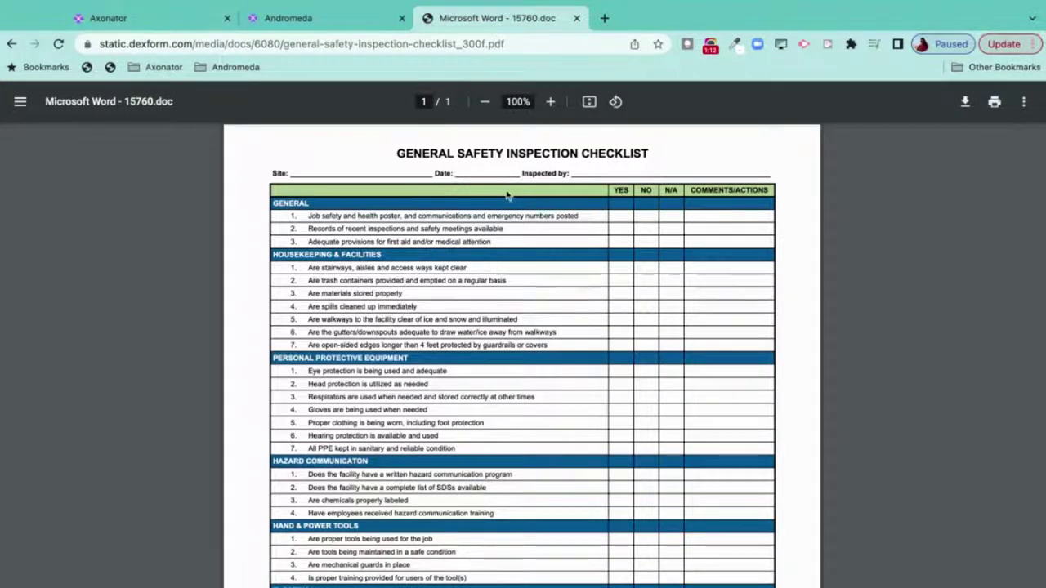
{"action": "left_click", "coordinate": [183, 19]}
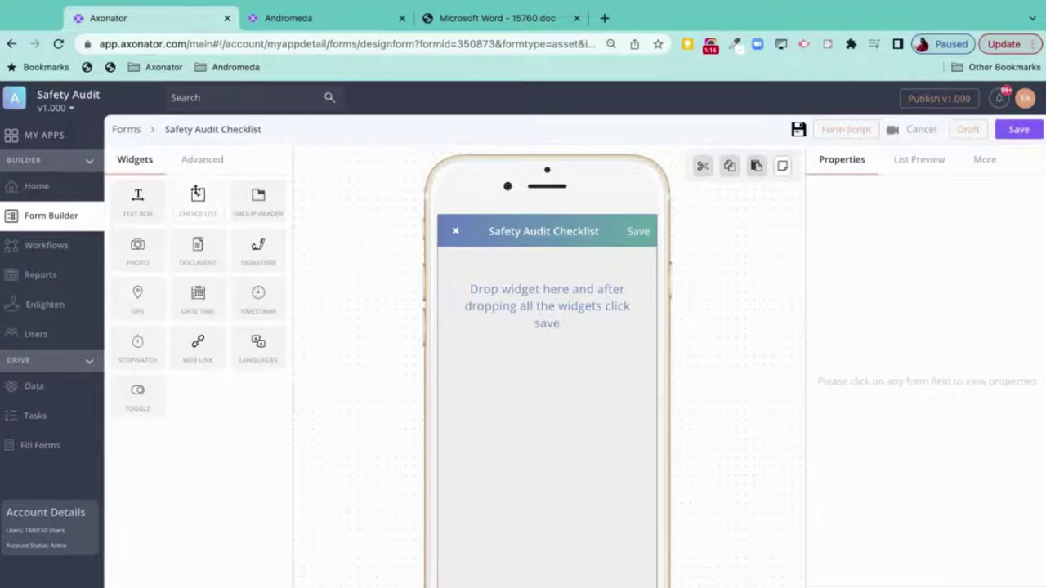
{"action": "left_click_drag", "start_coordinate": [198, 196], "coordinate": [556, 309]}
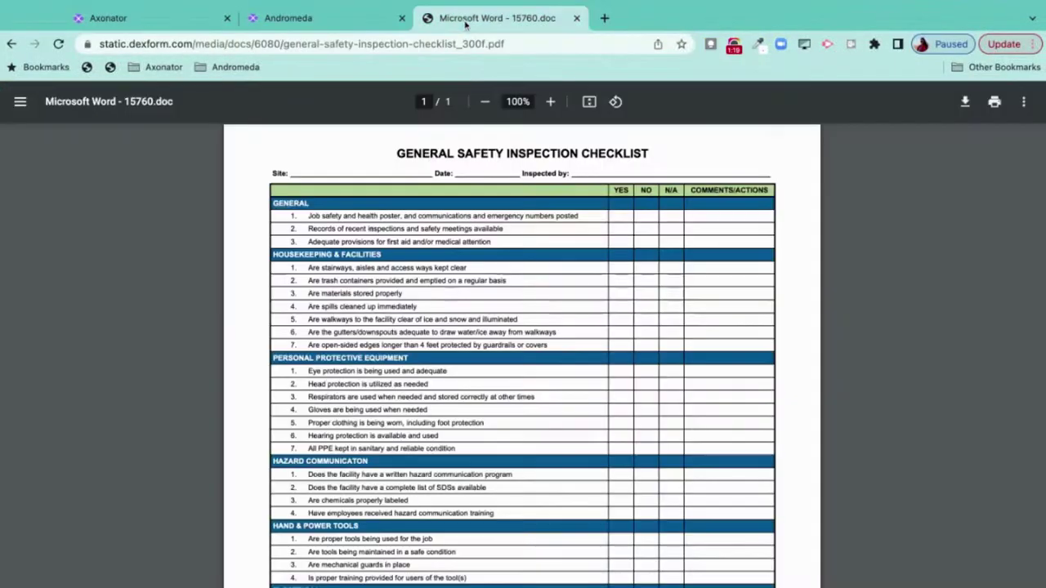
- Label the question with the PDF's first item about the job safety and health poster
{"action": "left_click", "coordinate": [454, 22]}
{"action": "left_click_drag", "start_coordinate": [309, 216], "coordinate": [578, 216]}
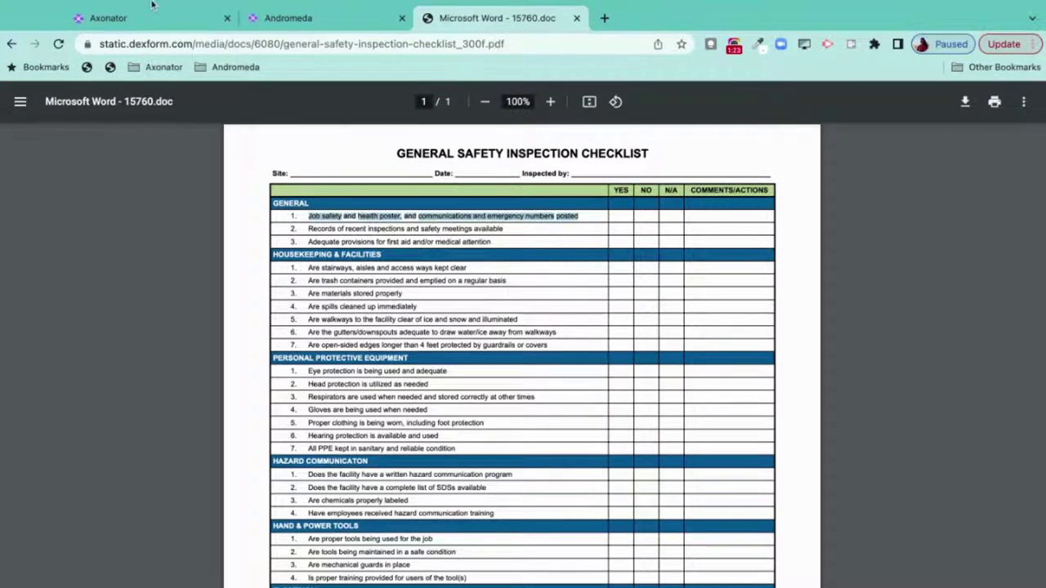
{"action": "left_click", "coordinate": [154, 16]}
{"action": "left_click", "coordinate": [485, 269]}
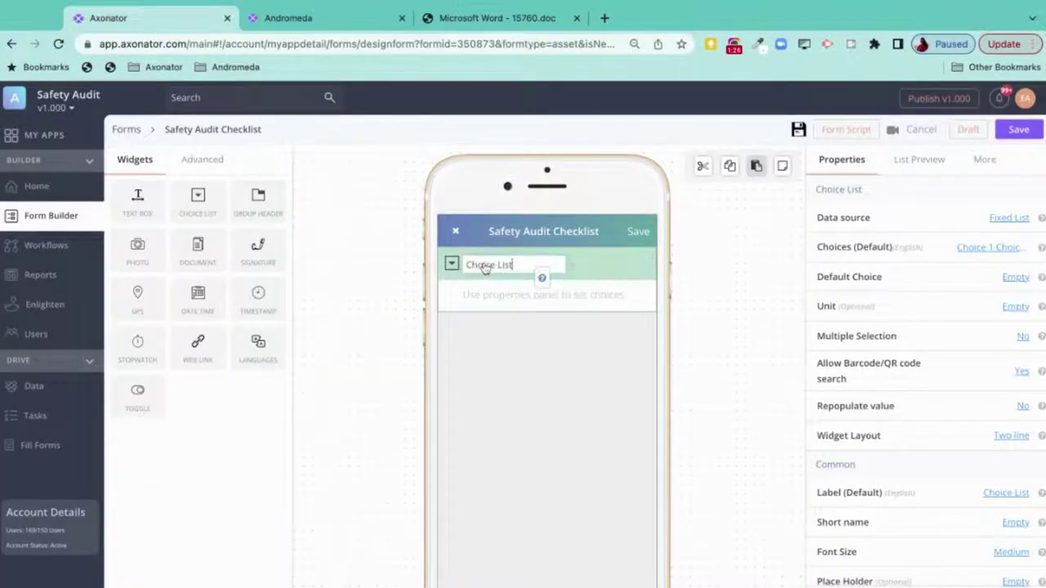
{"action": "key", "text": "ctrl+a"}
{"action": "key", "text": "ctrl+v"}
{"action": "left_click", "coordinate": [530, 416]}
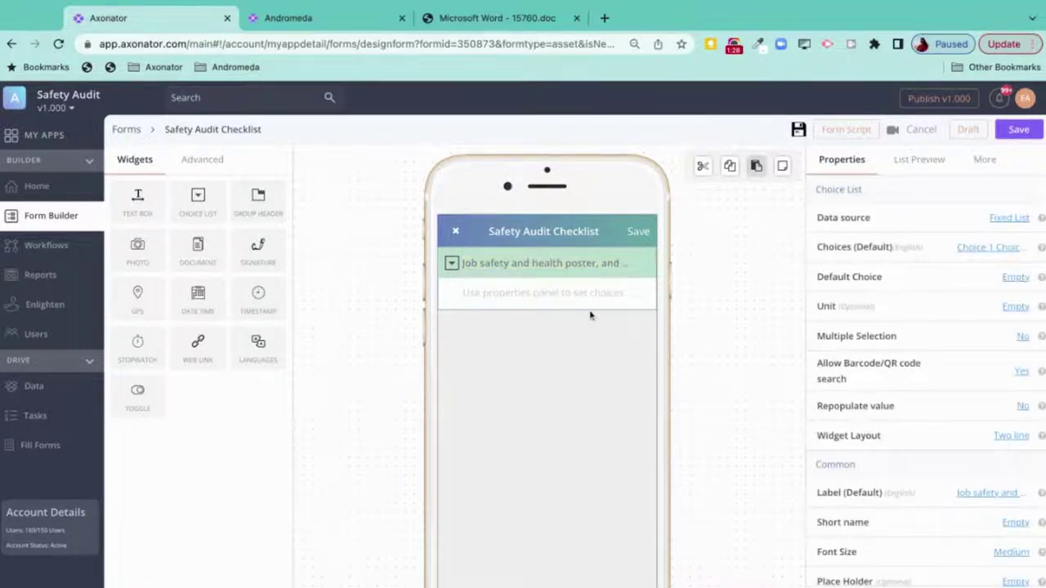
- Replace the question's default choices with YES, NO and NA
{"action": "left_click", "coordinate": [985, 250]}
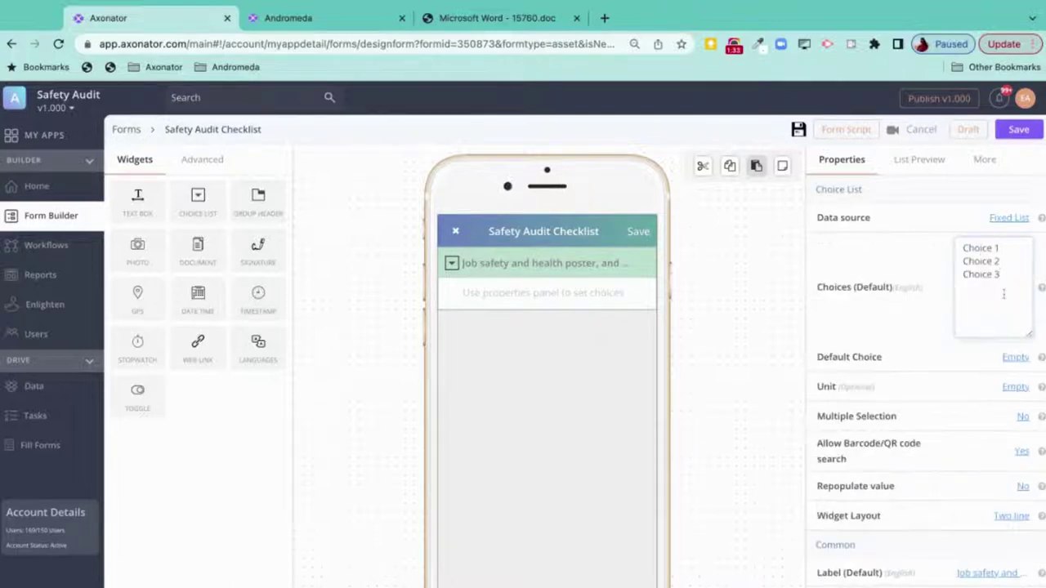
{"action": "key", "text": "ctrl+a"}
{"action": "type", "text": "On"}
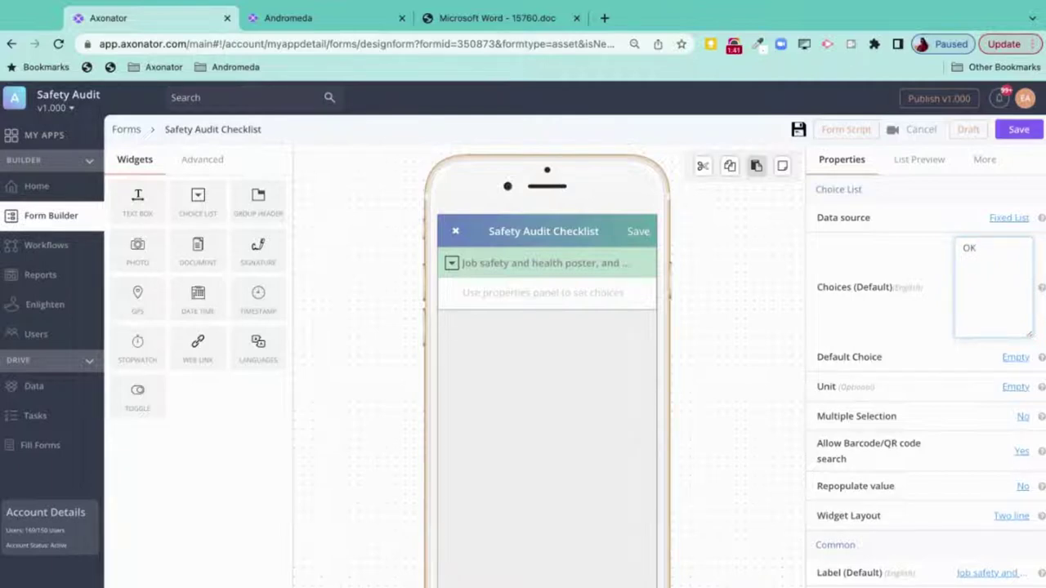
{"action": "type", "text": "NOT"}
{"action": "key", "text": "ctrl+a"}
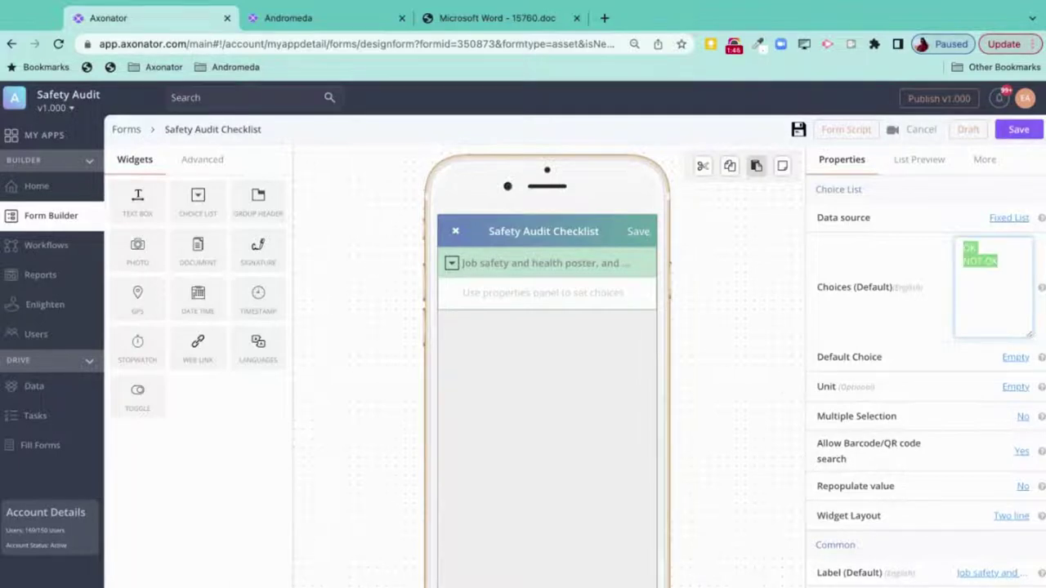
{"action": "type", "text": "YES"}
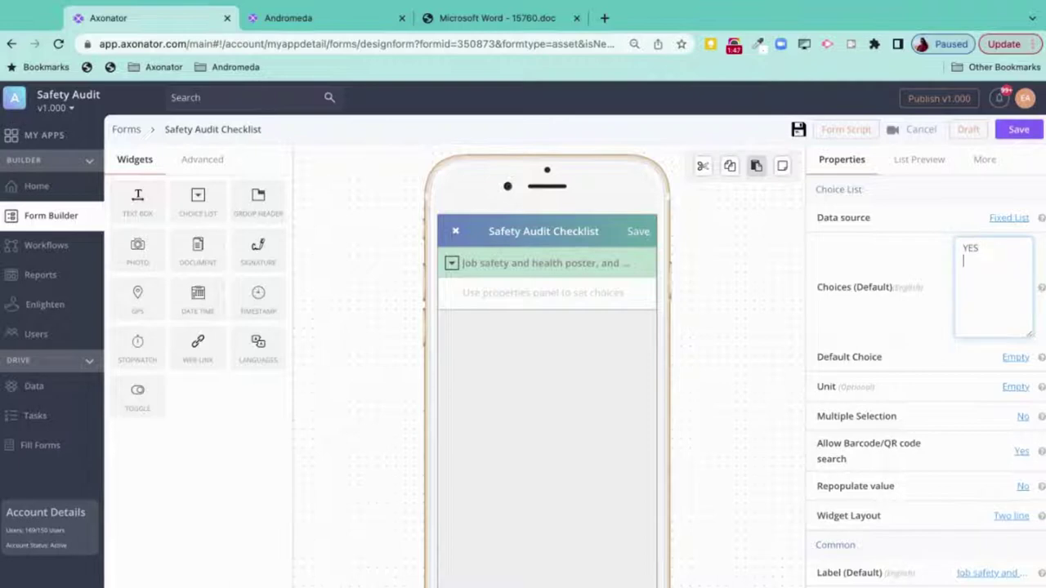
{"action": "type", "text": " NO"}
{"action": "key", "text": "Return"}
{"action": "left_click", "coordinate": [753, 313]}
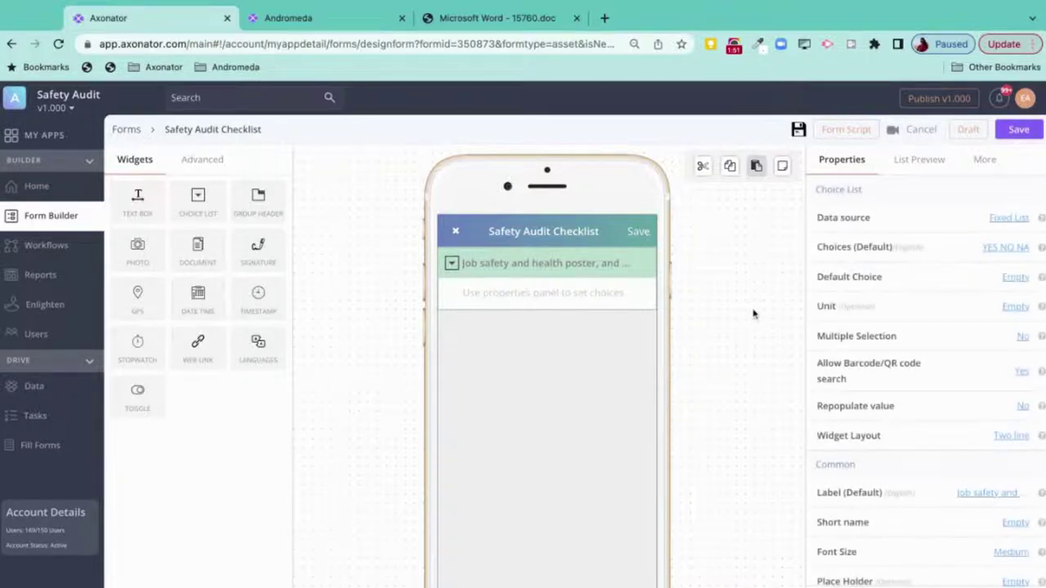
{"action": "mouse_move", "coordinate": [591, 307]}
{"action": "left_click", "coordinate": [471, 23]}
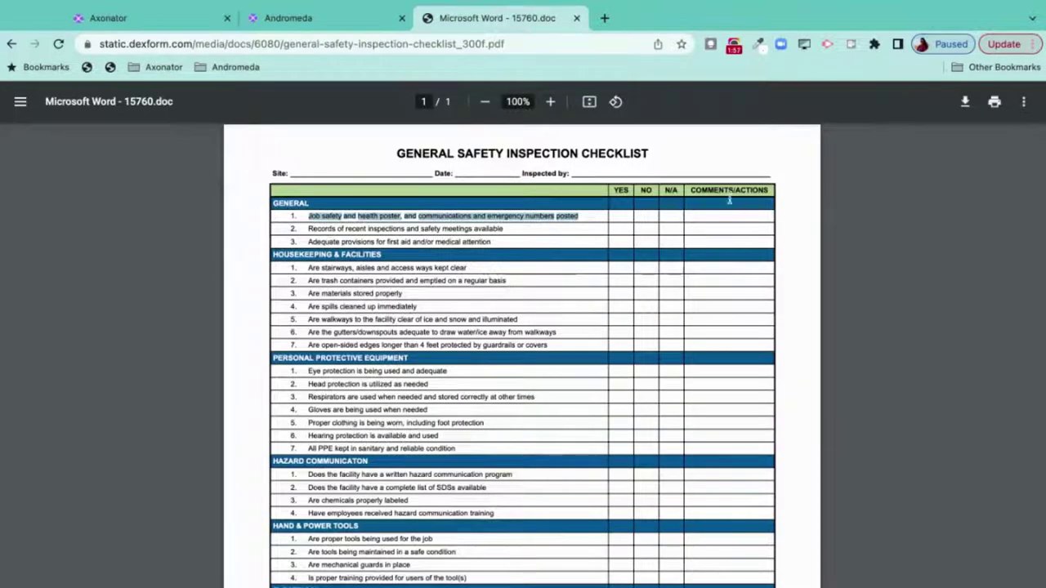
- Add a text box field labelled 'Add Note' below the job safety question
{"action": "left_click", "coordinate": [181, 31]}
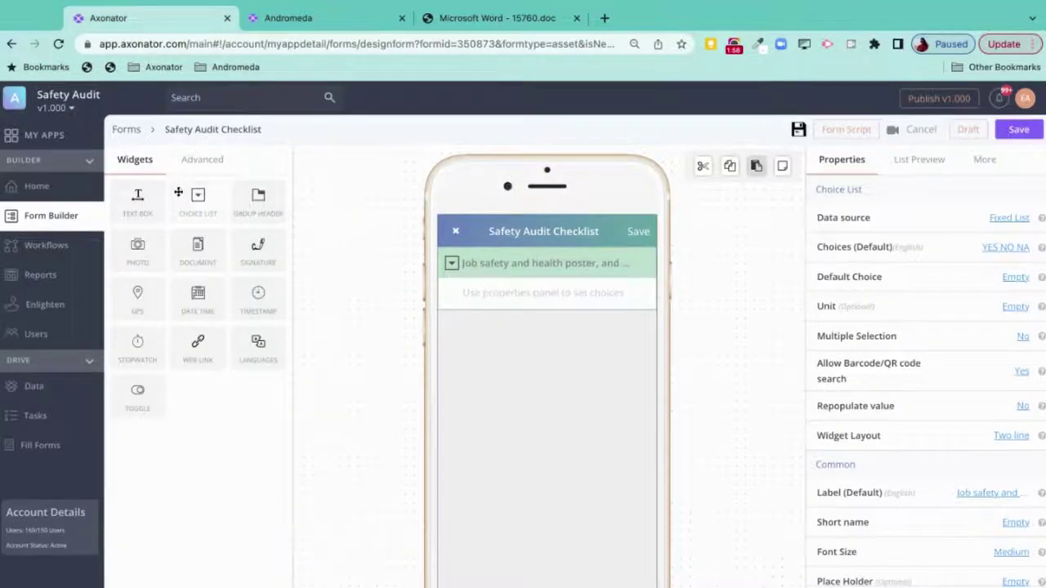
{"action": "left_click_drag", "start_coordinate": [138, 197], "coordinate": [499, 341]}
{"action": "left_click", "coordinate": [482, 329]}
{"action": "double_click", "coordinate": [486, 328]}
{"action": "type", "text": "A"}
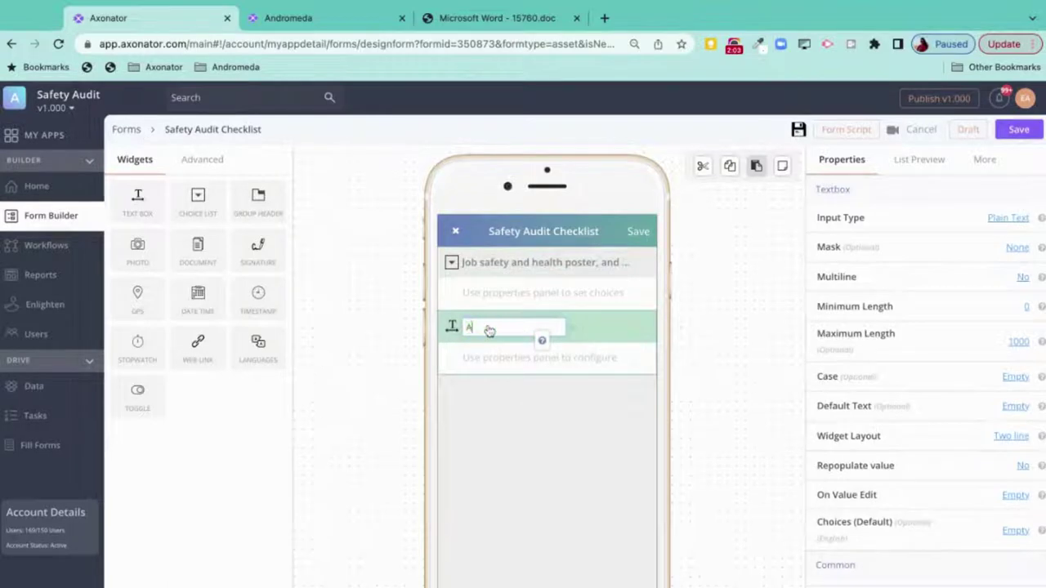
{"action": "type", "text": "dd Note"}
{"action": "left_click", "coordinate": [491, 373]}
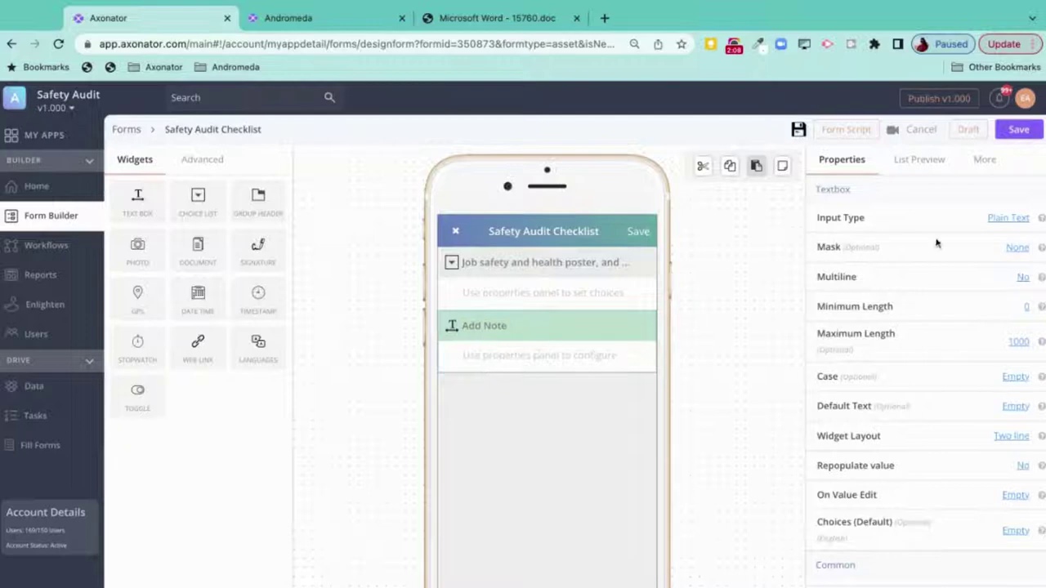
- Set the Add Note field's Required property to Yes
{"action": "left_click", "coordinate": [1008, 221]}
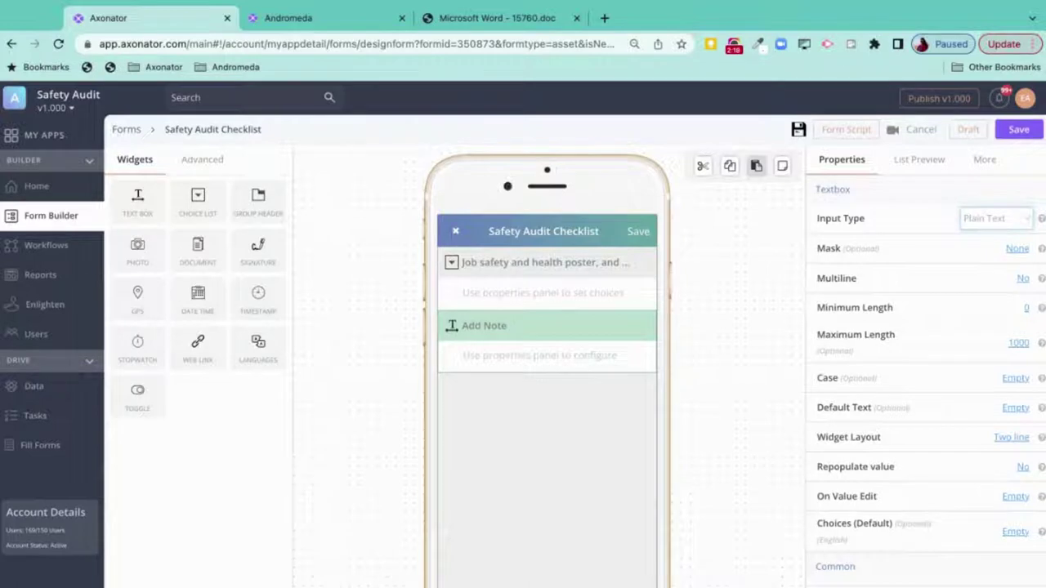
{"action": "left_click", "coordinate": [926, 226]}
{"action": "mouse_move", "coordinate": [540, 350]}
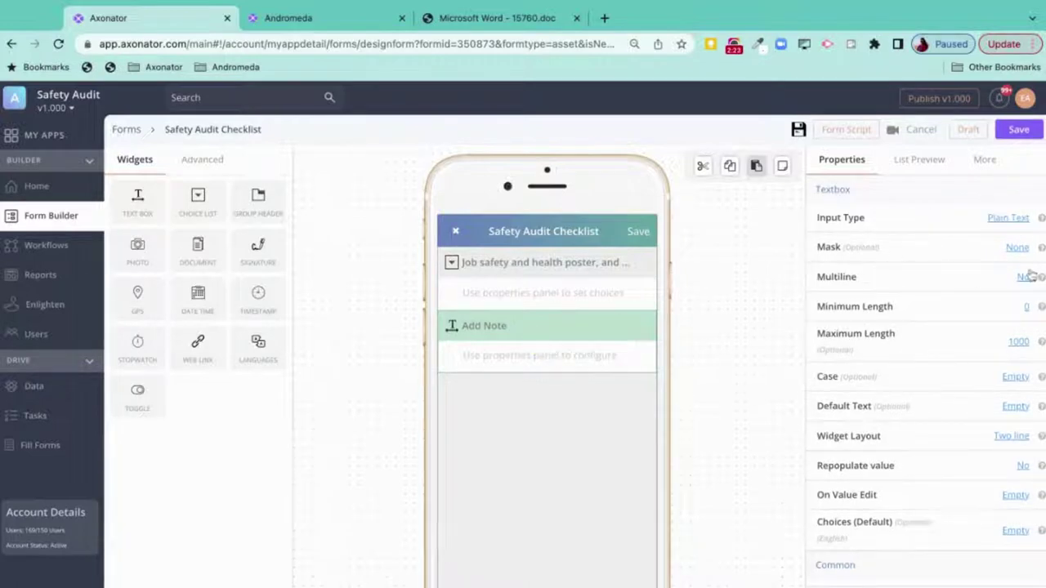
{"action": "scroll", "coordinate": [952, 341], "scroll_direction": "down", "scroll_amount": 1}
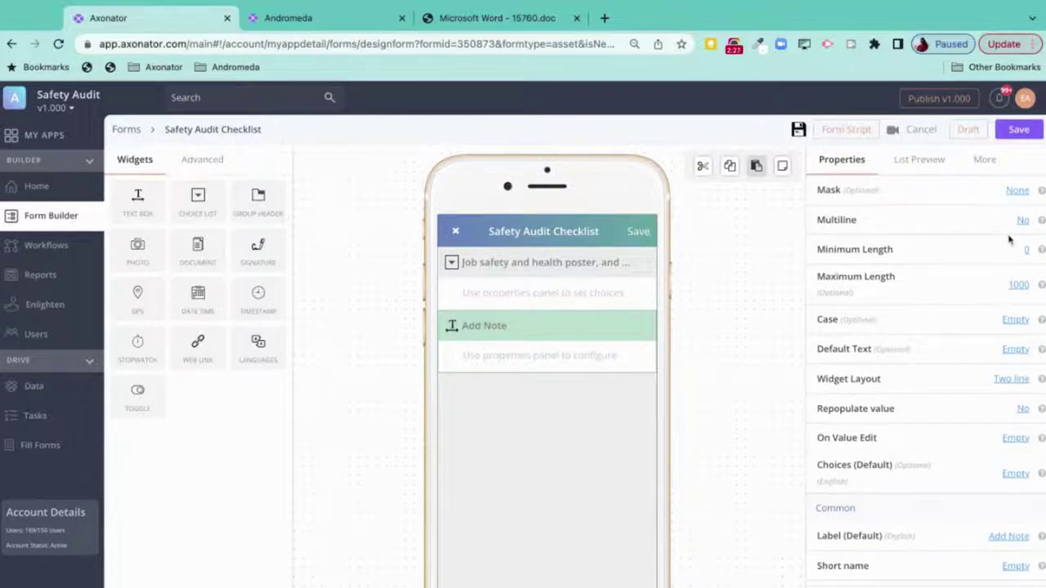
{"action": "scroll", "coordinate": [933, 355], "scroll_direction": "down", "scroll_amount": 1}
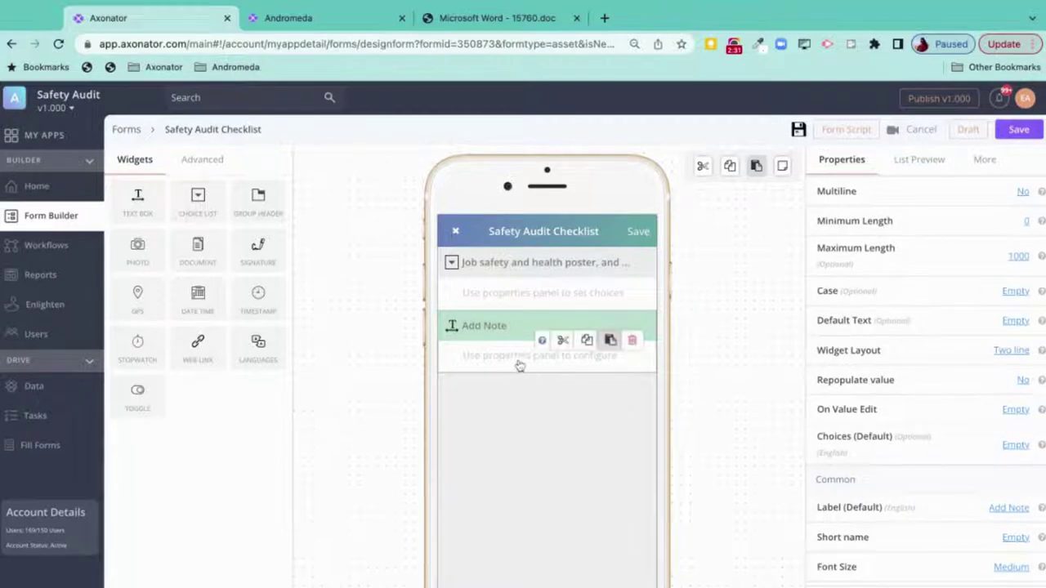
{"action": "scroll", "coordinate": [922, 313], "scroll_direction": "down", "scroll_amount": 3}
{"action": "scroll", "coordinate": [921, 315], "scroll_direction": "down", "scroll_amount": 8}
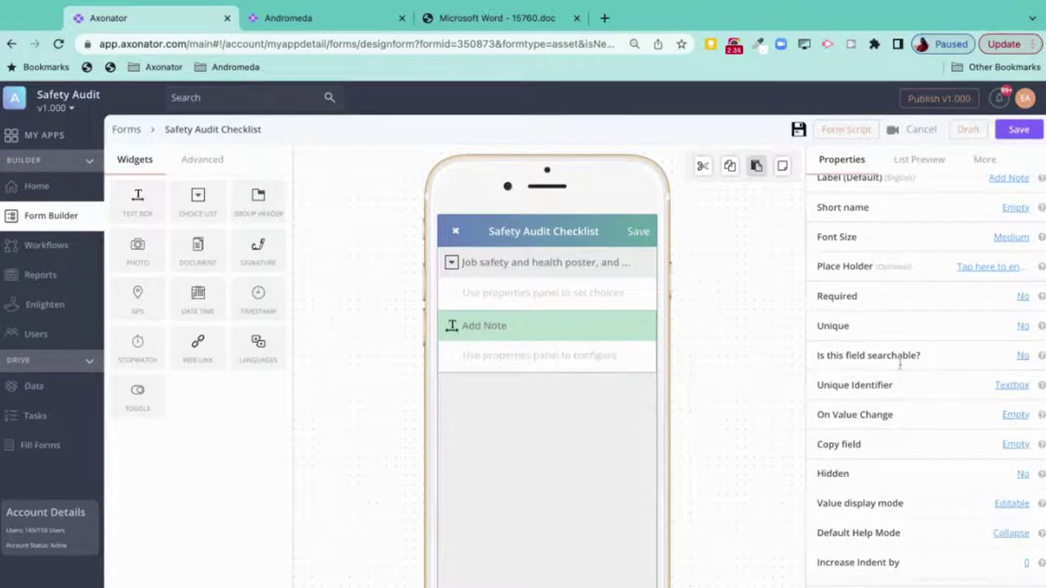
{"action": "scroll", "coordinate": [899, 369], "scroll_direction": "down", "scroll_amount": 2}
{"action": "scroll", "coordinate": [960, 345], "scroll_direction": "up", "scroll_amount": 3}
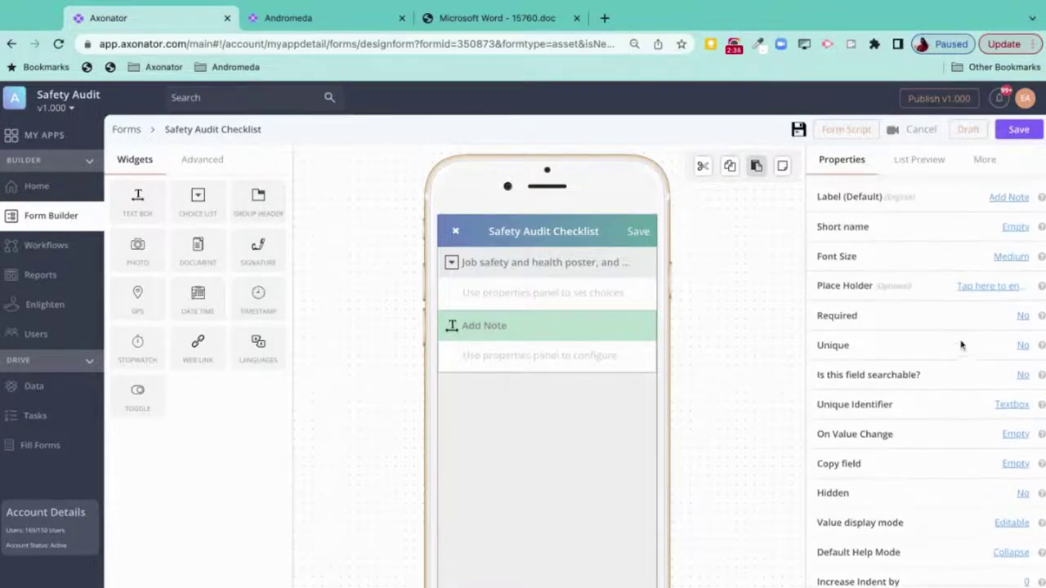
{"action": "left_click", "coordinate": [1025, 317]}
{"action": "left_click", "coordinate": [1028, 316]}
{"action": "scroll", "coordinate": [900, 372], "scroll_direction": "down", "scroll_amount": 3}
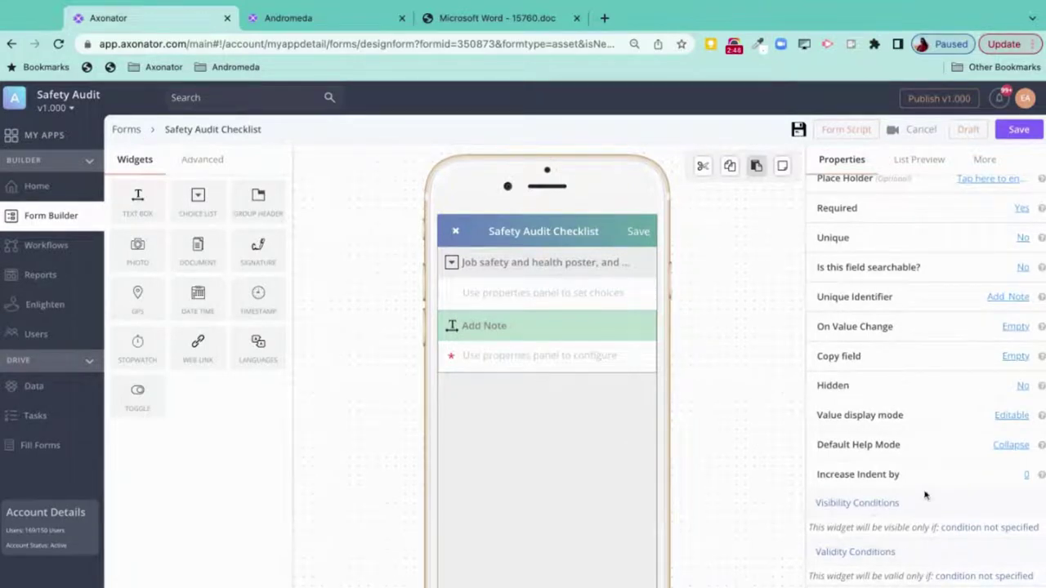
{"action": "scroll", "coordinate": [908, 298], "scroll_direction": "up", "scroll_amount": 10}
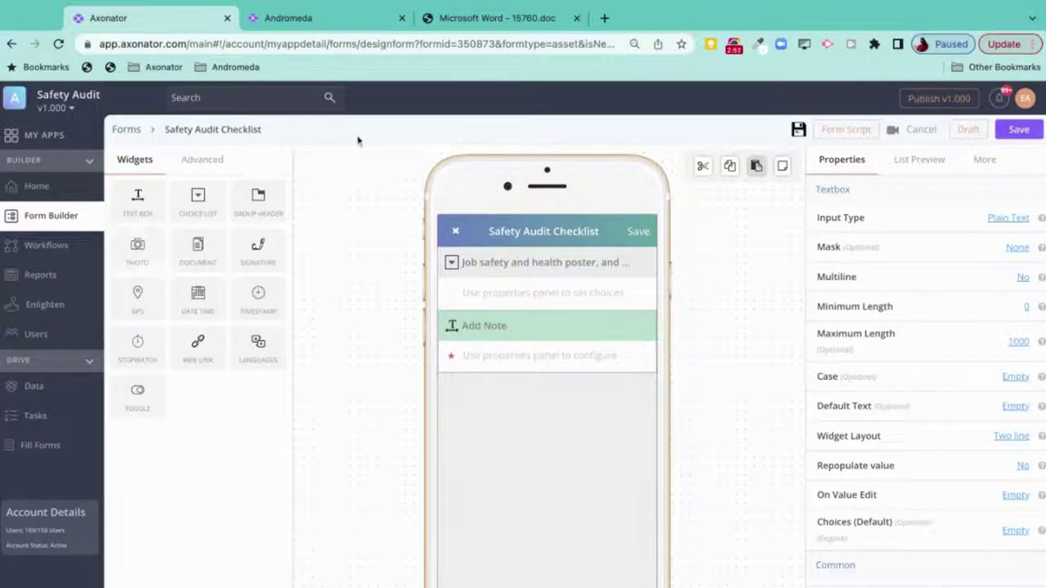
- Add a Photo widget under Add Note and label it 'Photo(s)'
{"action": "left_click", "coordinate": [482, 20]}
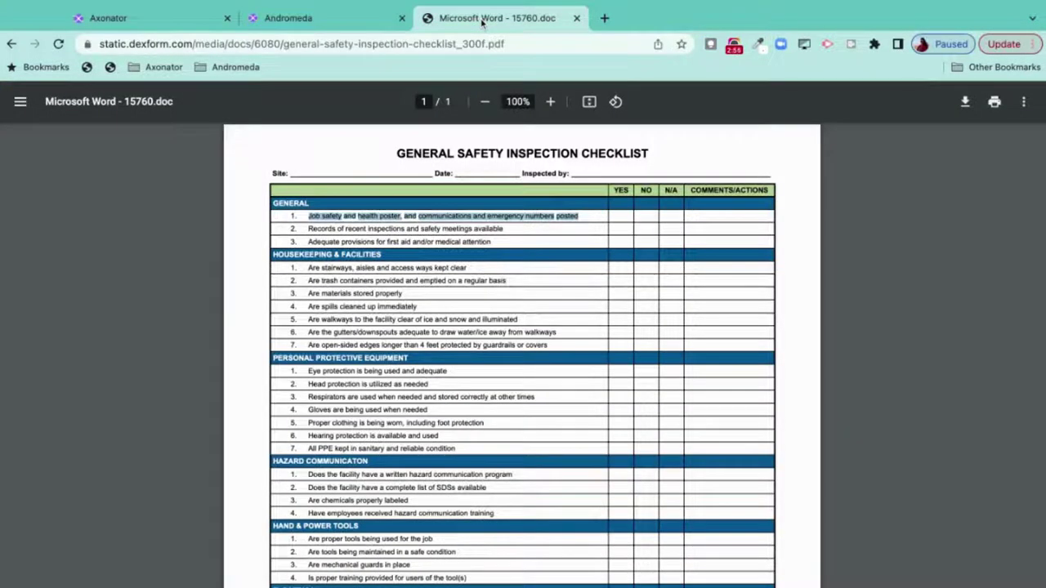
{"action": "left_click", "coordinate": [175, 20]}
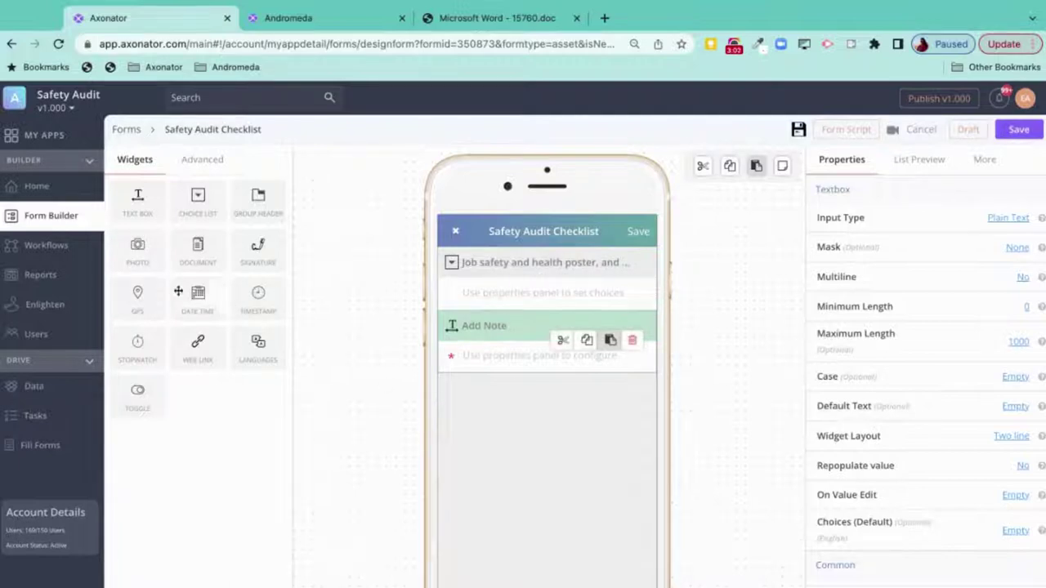
{"action": "left_click_drag", "start_coordinate": [136, 244], "coordinate": [523, 425]}
{"action": "left_click", "coordinate": [482, 390]}
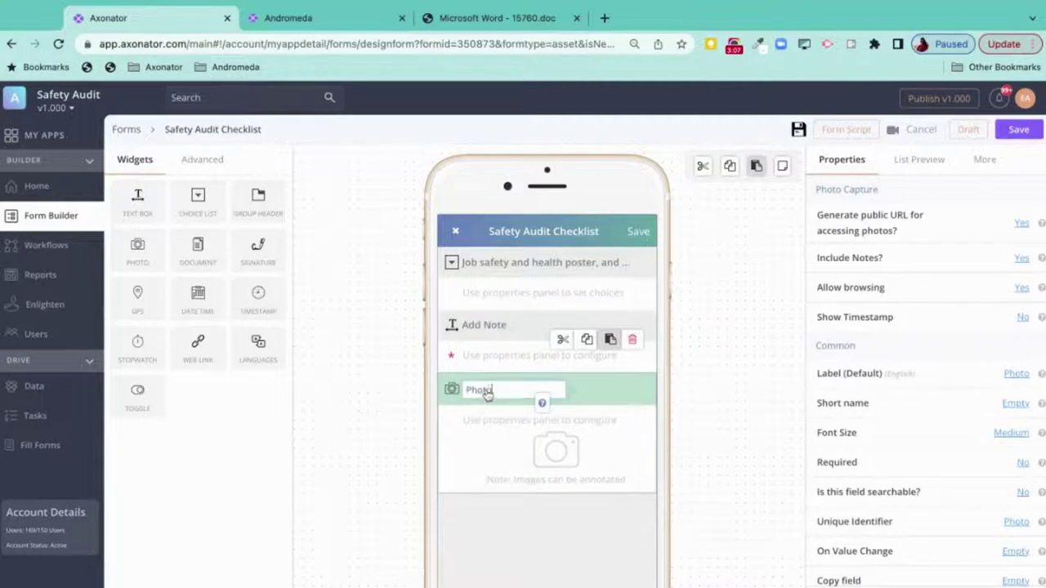
{"action": "type", "text": "(s)"}
{"action": "key", "text": "Return"}
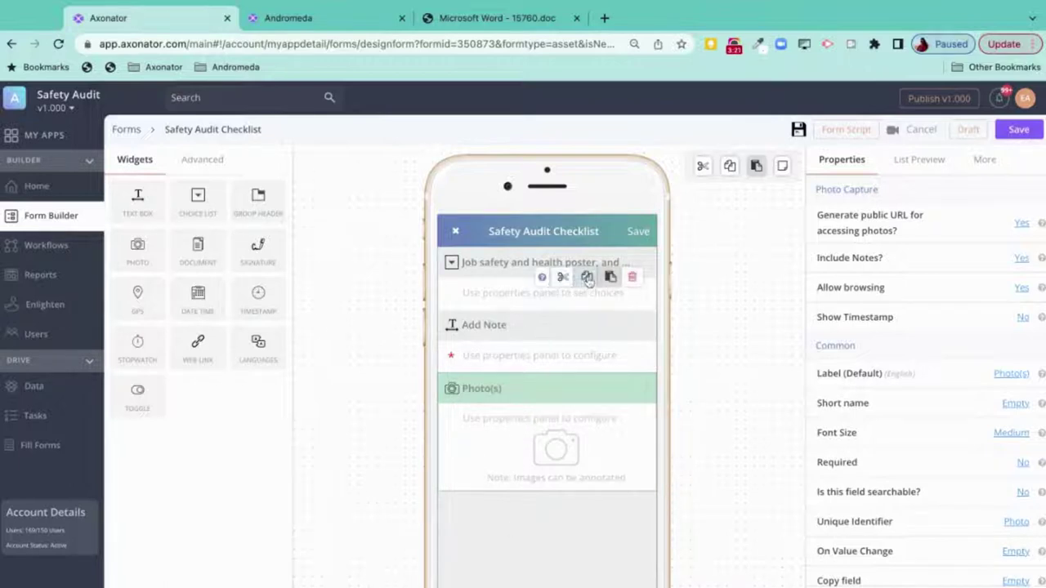
- Paste three copies of the Job safety question below Photo(s), reordering one of them
{"action": "left_click", "coordinate": [588, 280]}
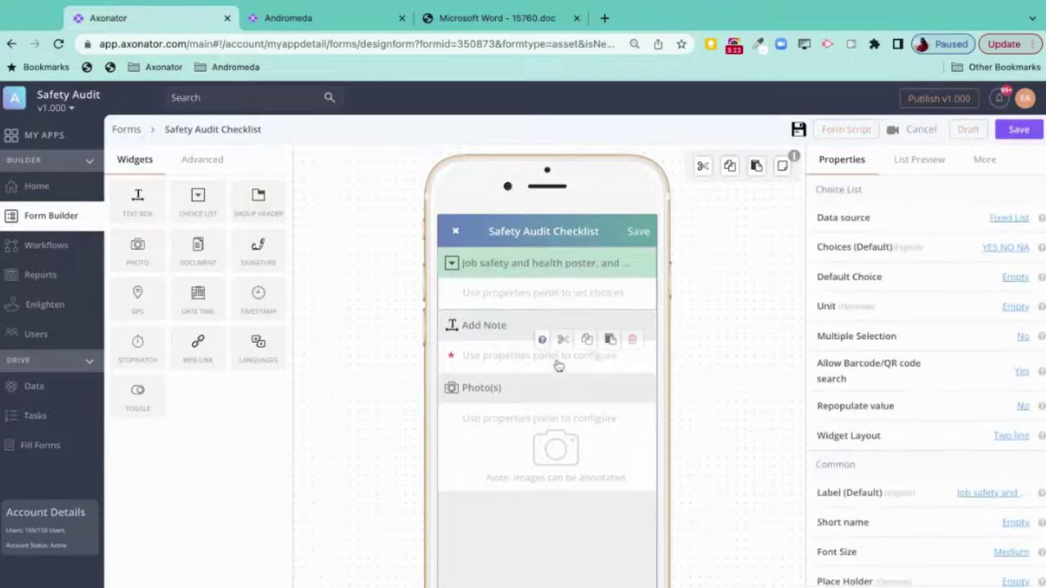
{"action": "scroll", "coordinate": [556, 365], "scroll_direction": "down", "scroll_amount": 1}
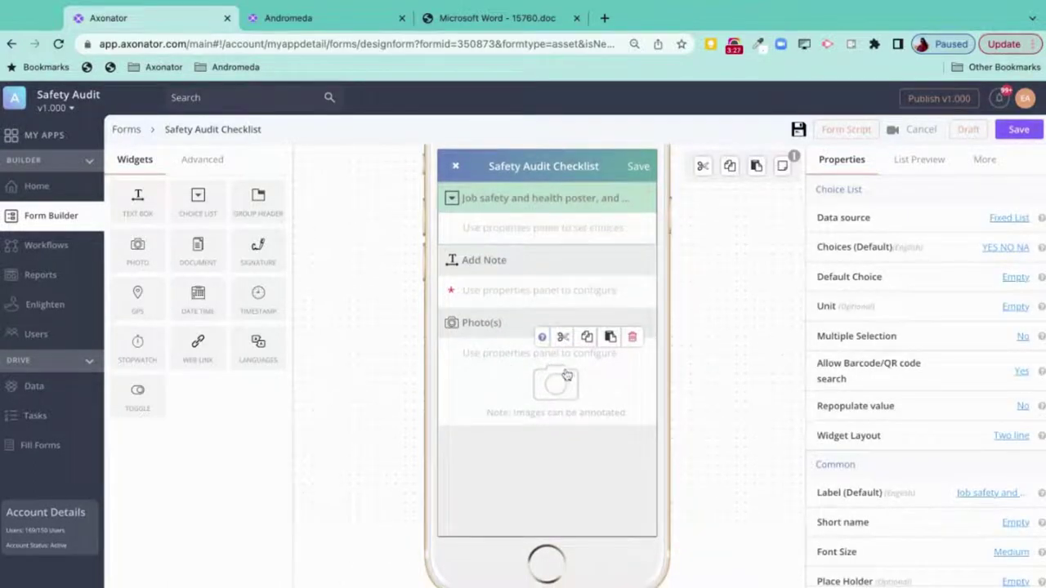
{"action": "left_click", "coordinate": [609, 346]}
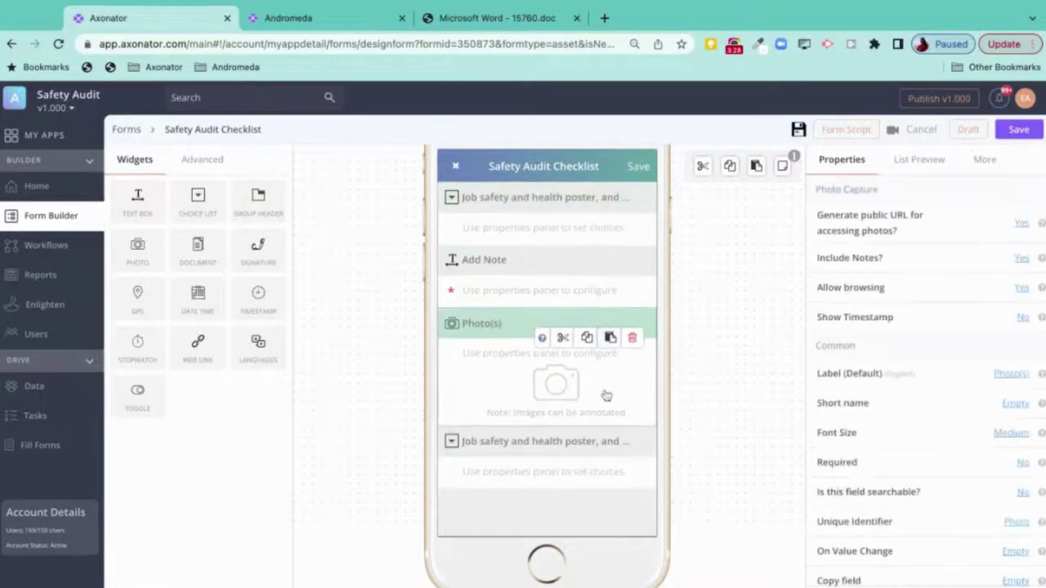
{"action": "left_click", "coordinate": [611, 456]}
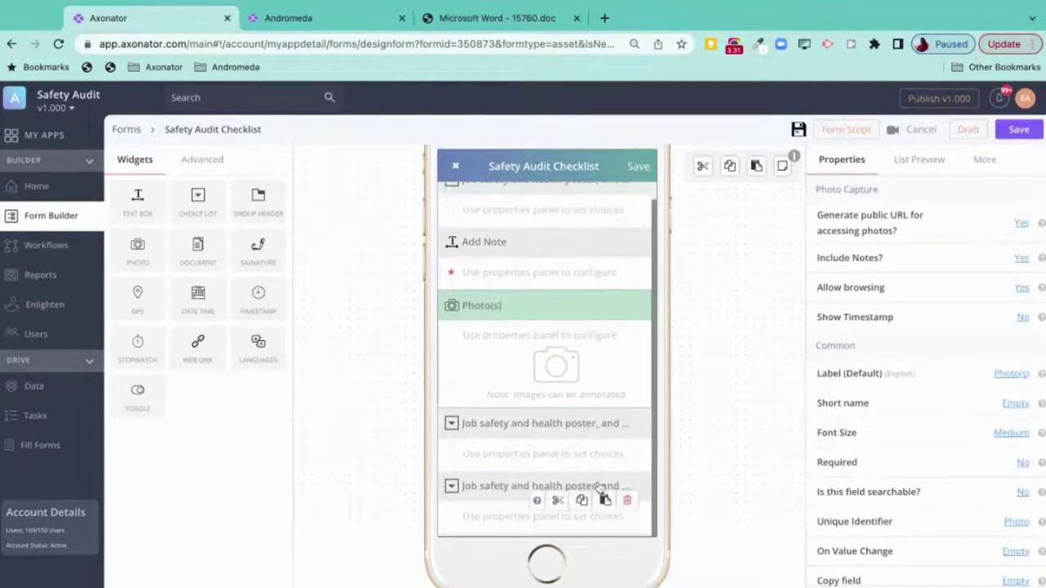
{"action": "scroll", "coordinate": [506, 413], "scroll_direction": "down", "scroll_amount": 2}
{"action": "scroll", "coordinate": [506, 412], "scroll_direction": "down", "scroll_amount": 1}
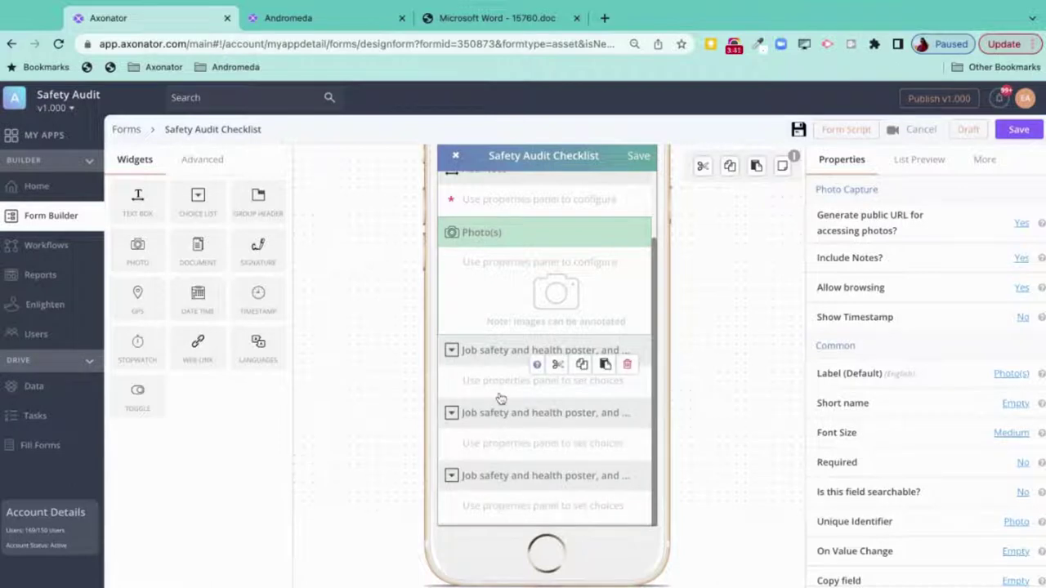
{"action": "left_click_drag", "start_coordinate": [499, 359], "coordinate": [497, 229]}
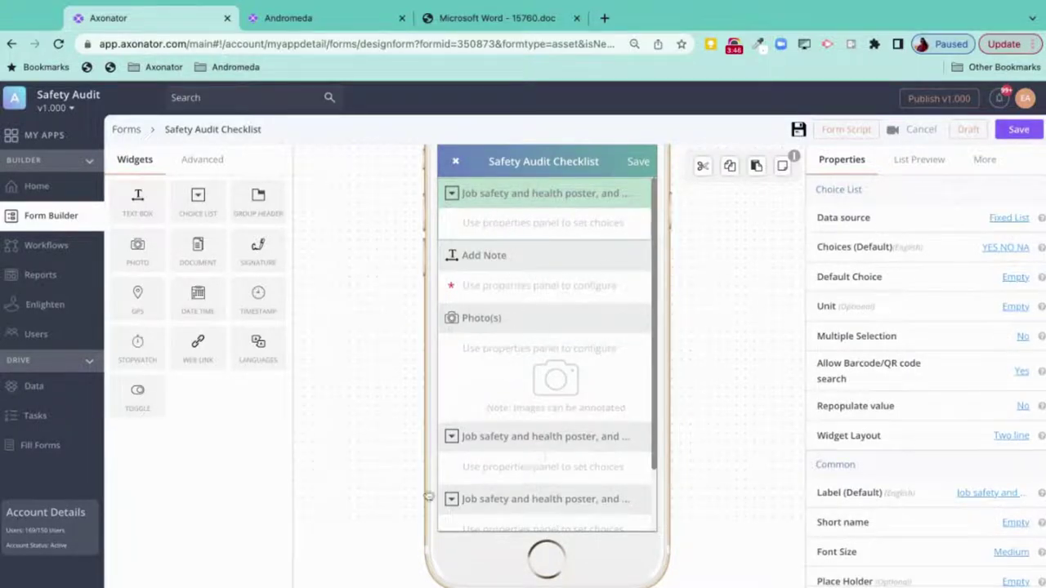
{"action": "scroll", "coordinate": [496, 439], "scroll_direction": "down", "scroll_amount": 1}
{"action": "scroll", "coordinate": [497, 439], "scroll_direction": "down", "scroll_amount": 1}
{"action": "scroll", "coordinate": [493, 400], "scroll_direction": "up", "scroll_amount": 2}
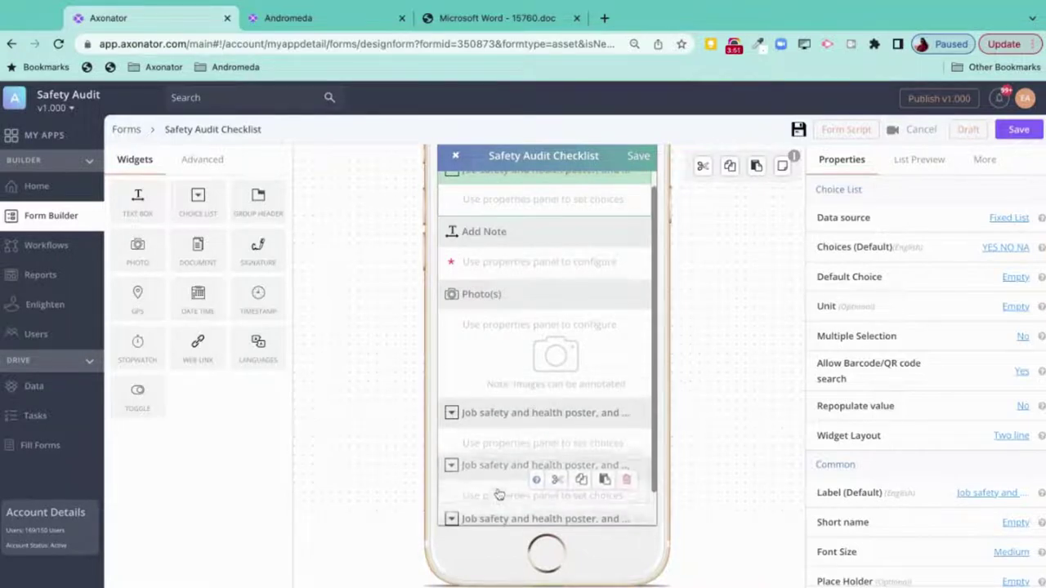
{"action": "scroll", "coordinate": [514, 444], "scroll_direction": "down", "scroll_amount": 1}
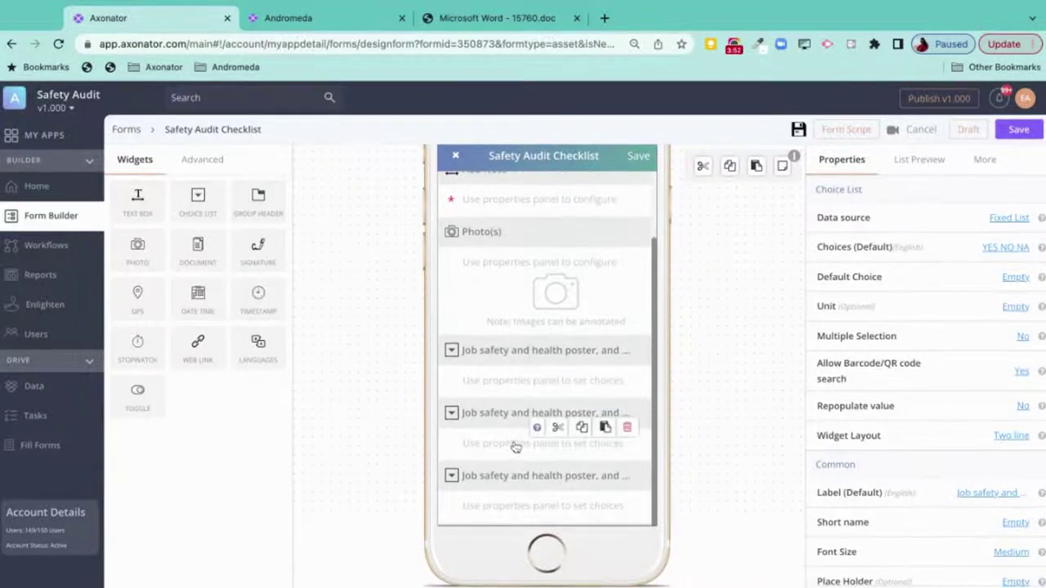
{"action": "left_click", "coordinate": [496, 357]}
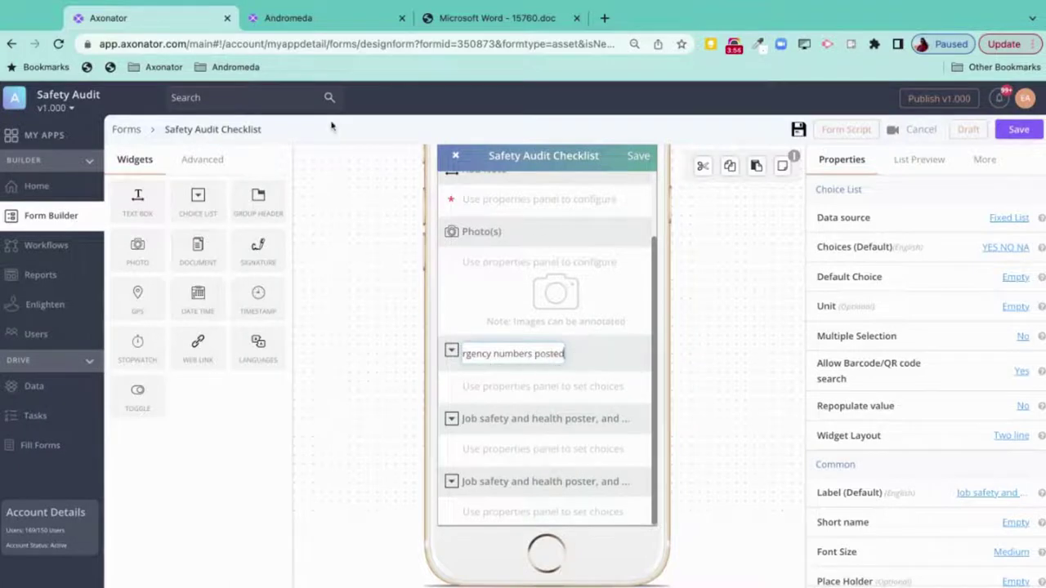
- Retitle the first copy with the PDF's 'Records of recent inspections' line
{"action": "left_click", "coordinate": [484, 10]}
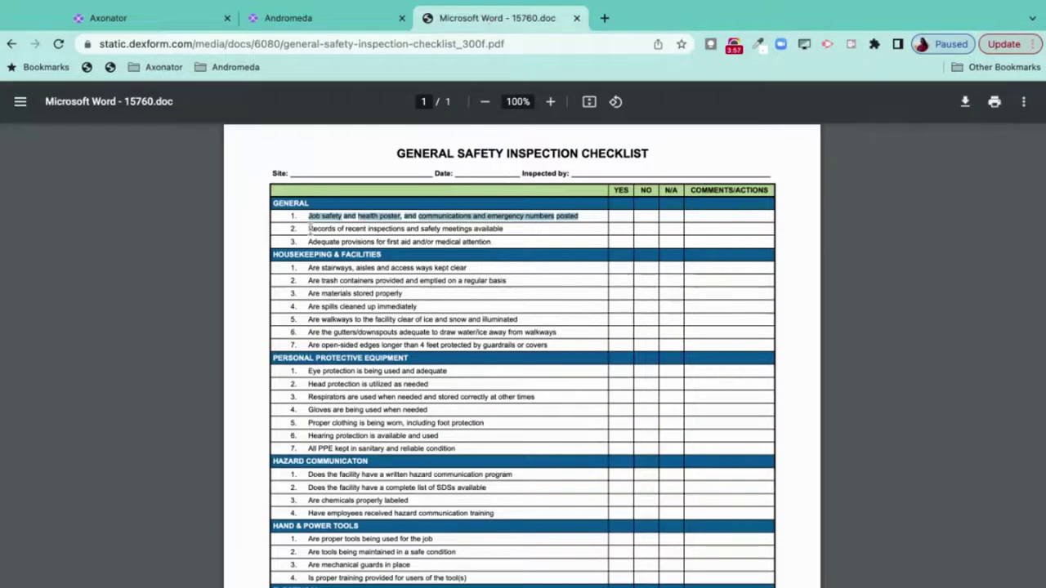
{"action": "triple_click", "coordinate": [311, 229]}
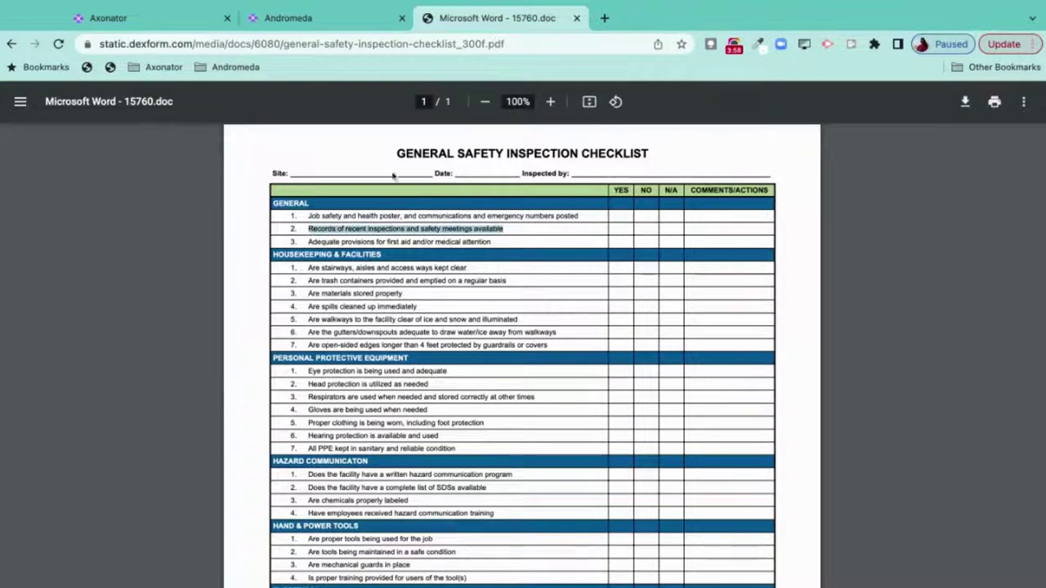
{"action": "left_click", "coordinate": [122, 18]}
{"action": "triple_click", "coordinate": [512, 352]}
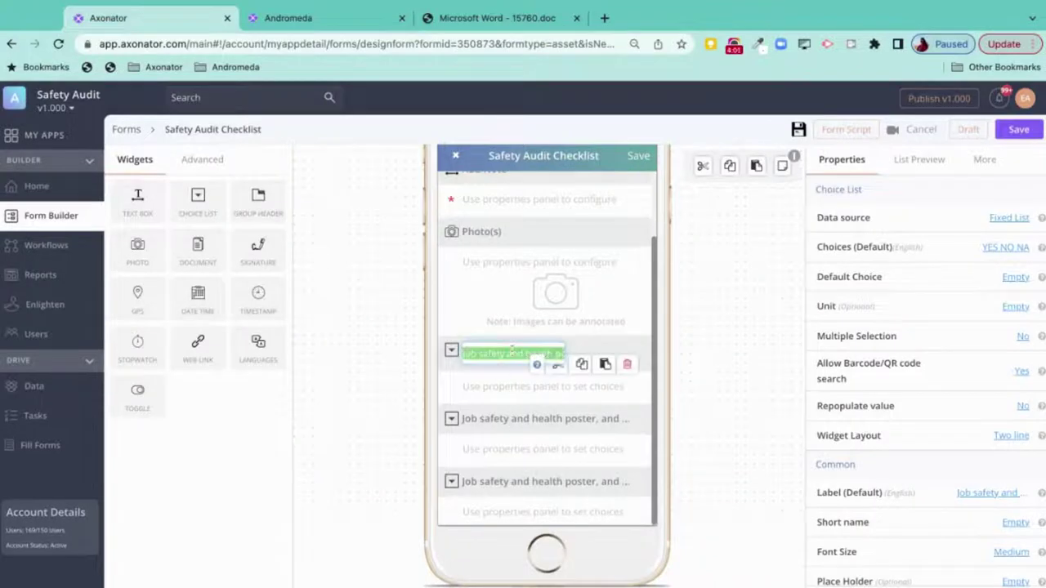
{"action": "key", "text": "ctrl+v"}
{"action": "key", "text": "Return"}
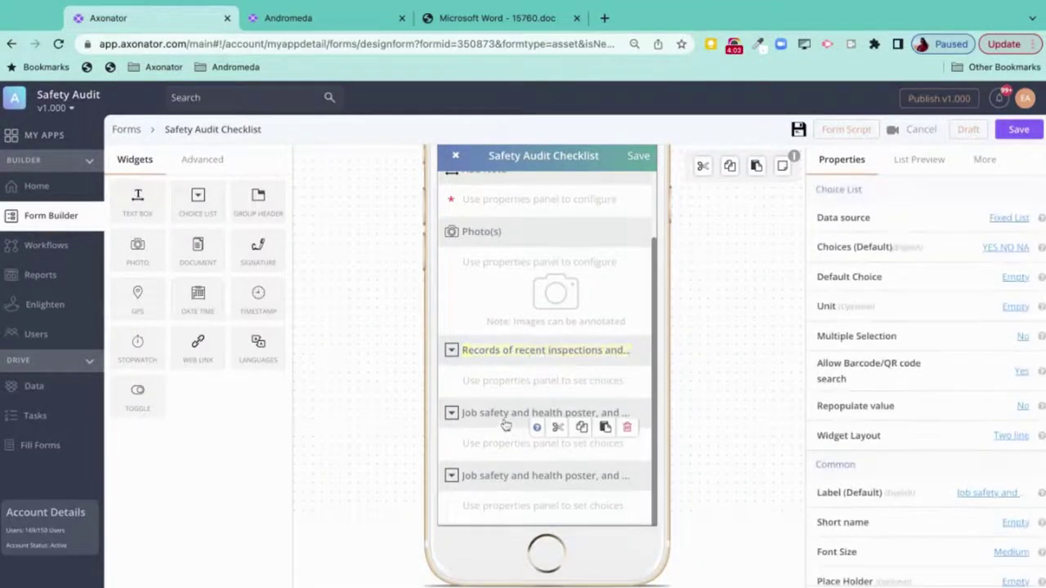
- Retitle the second copy with the first-aid provisions line and delete the spare copy
{"action": "left_click", "coordinate": [485, 18]}
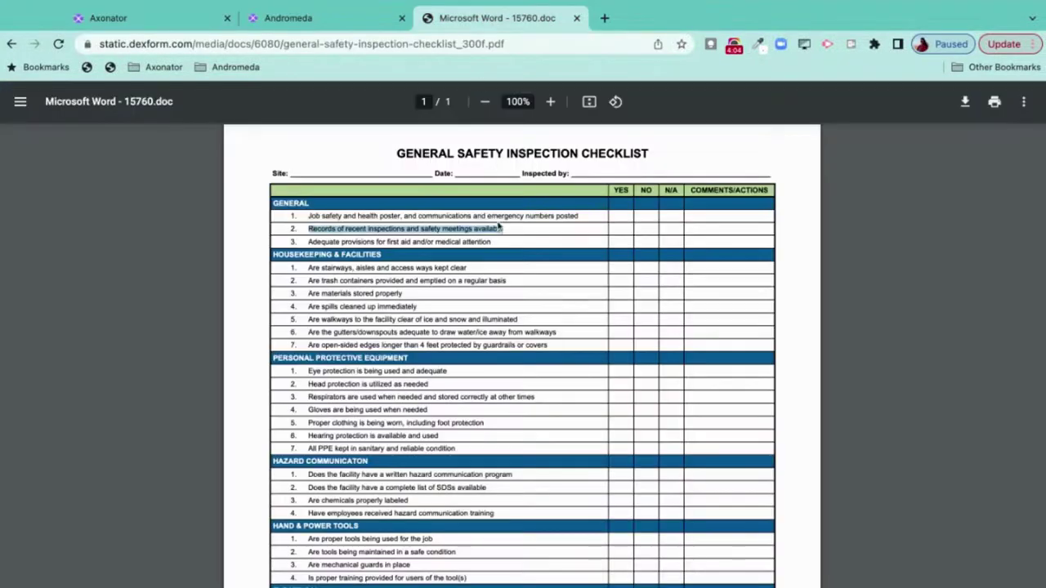
{"action": "left_click", "coordinate": [310, 242]}
{"action": "triple_click", "coordinate": [310, 242]}
{"action": "key", "text": "ctrl+c"}
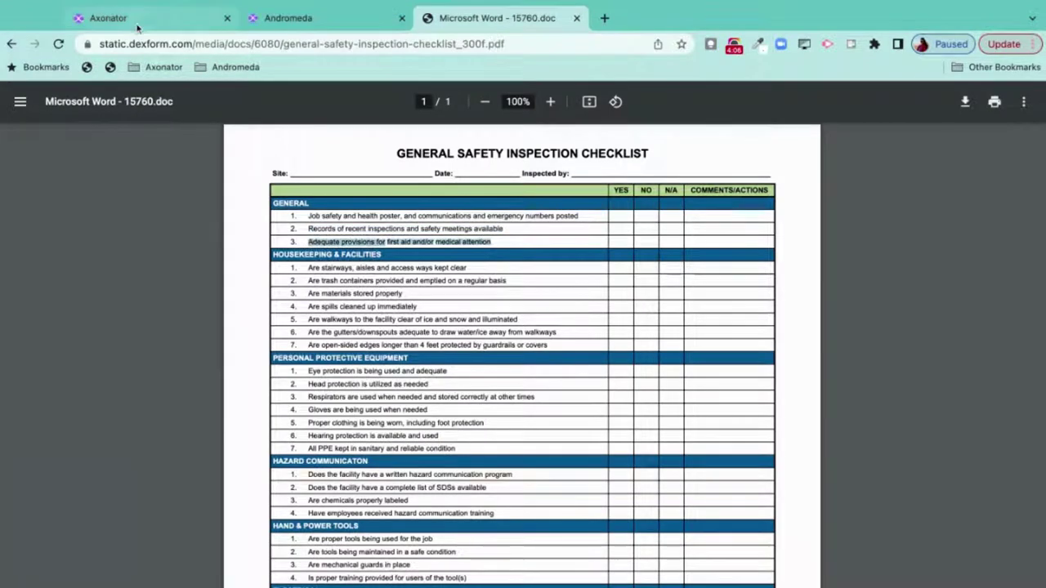
{"action": "left_click", "coordinate": [108, 18]}
{"action": "left_click", "coordinate": [474, 418]}
{"action": "key", "text": "ctrl+a"}
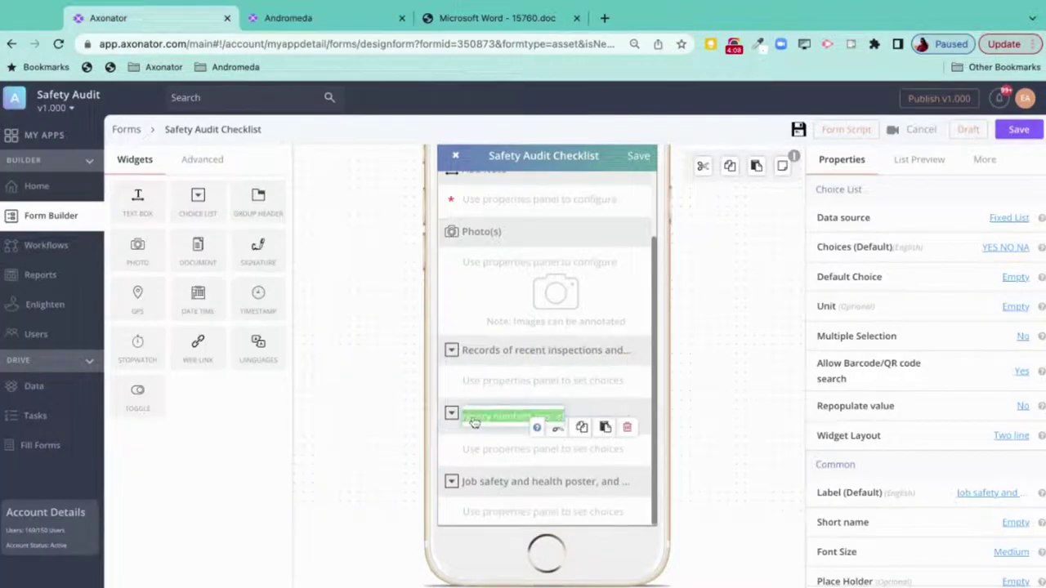
{"action": "key", "text": "ctrl+v"}
{"action": "key", "text": "Return"}
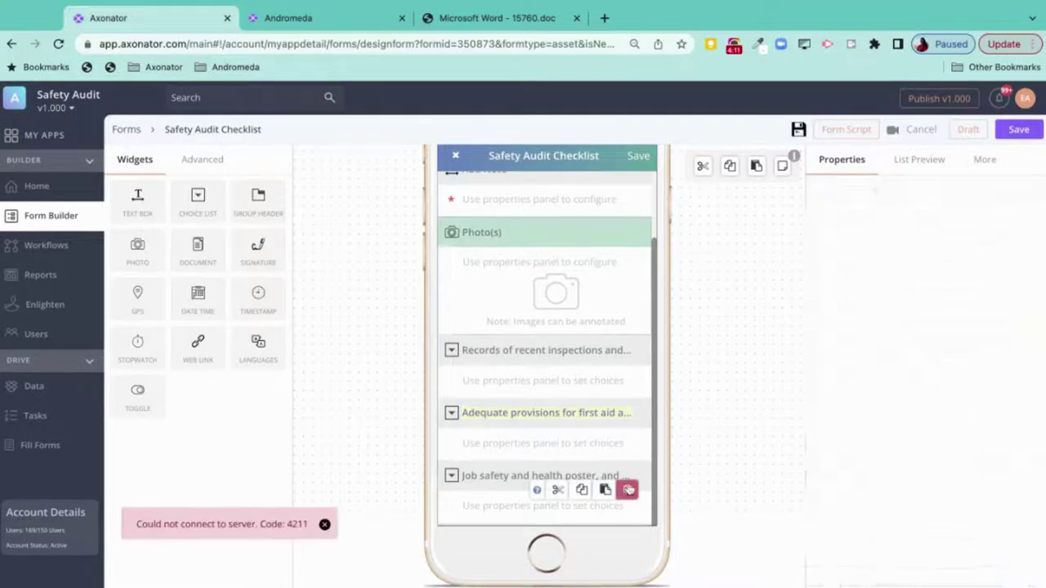
{"action": "left_click", "coordinate": [628, 489]}
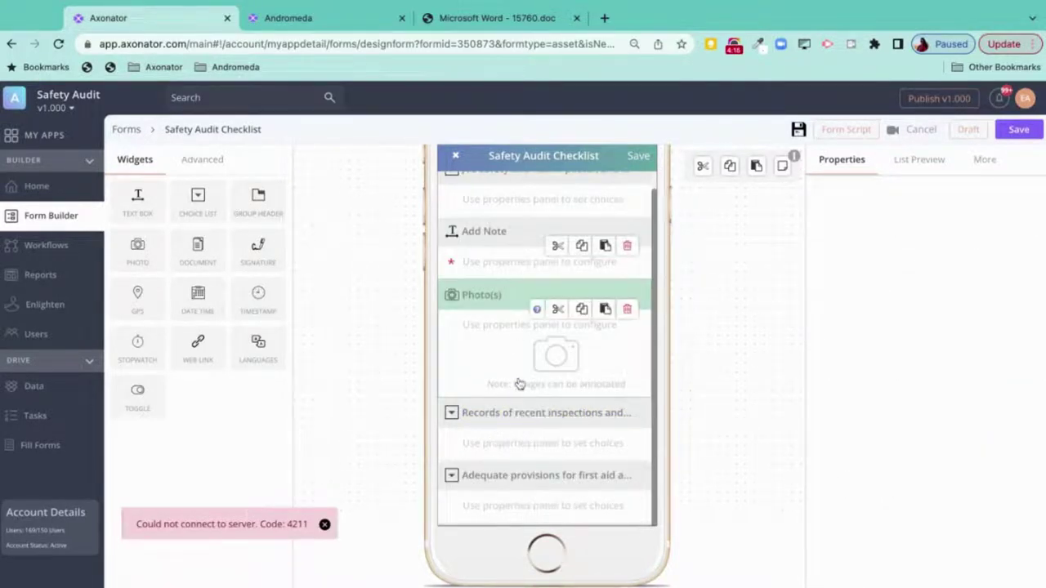
- Add a signature field labelled 'Inspector Sign', then a GPS Location field beneath it
{"action": "left_click", "coordinate": [325, 525]}
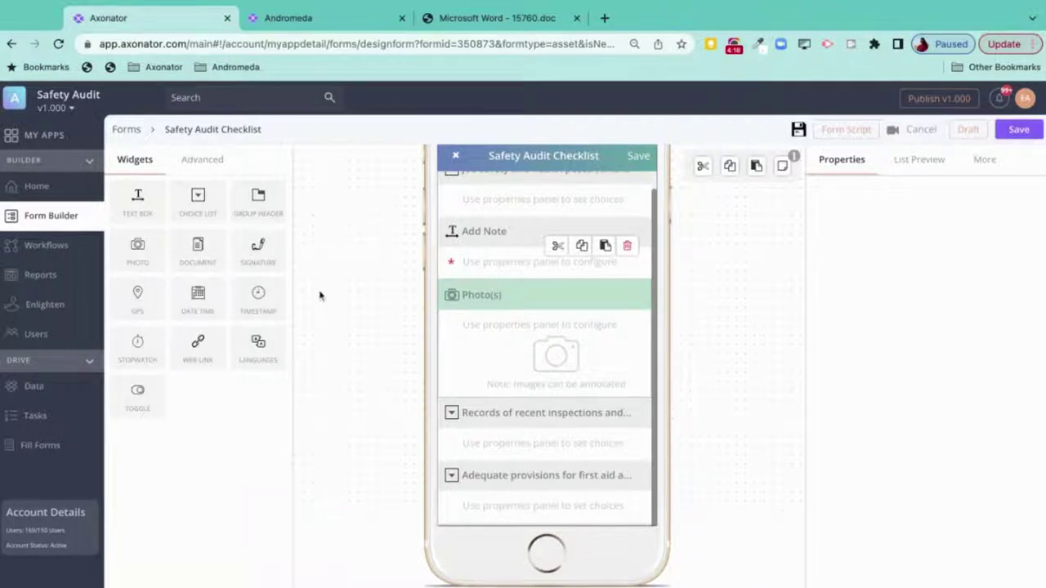
{"action": "mouse_move", "coordinate": [258, 249]}
{"action": "left_mouse_down"}
{"action": "mouse_move", "coordinate": [433, 433]}
{"action": "mouse_move", "coordinate": [583, 497]}
{"action": "mouse_move", "coordinate": [544, 541]}
{"action": "mouse_move", "coordinate": [544, 531]}
{"action": "left_mouse_up"}
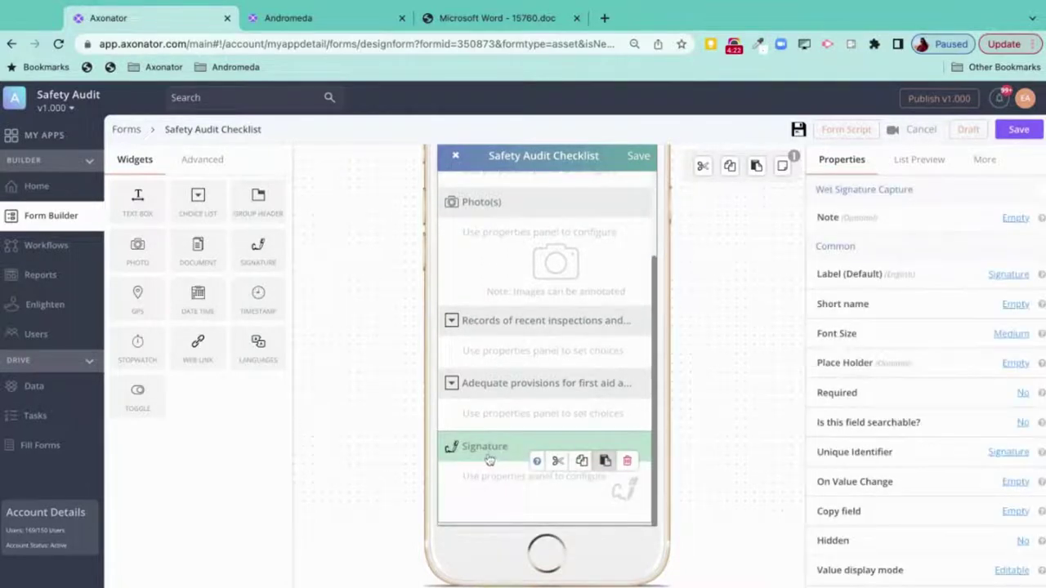
{"action": "left_click", "coordinate": [488, 457]}
{"action": "double_click", "coordinate": [486, 448]}
{"action": "key", "text": "BackSpace"}
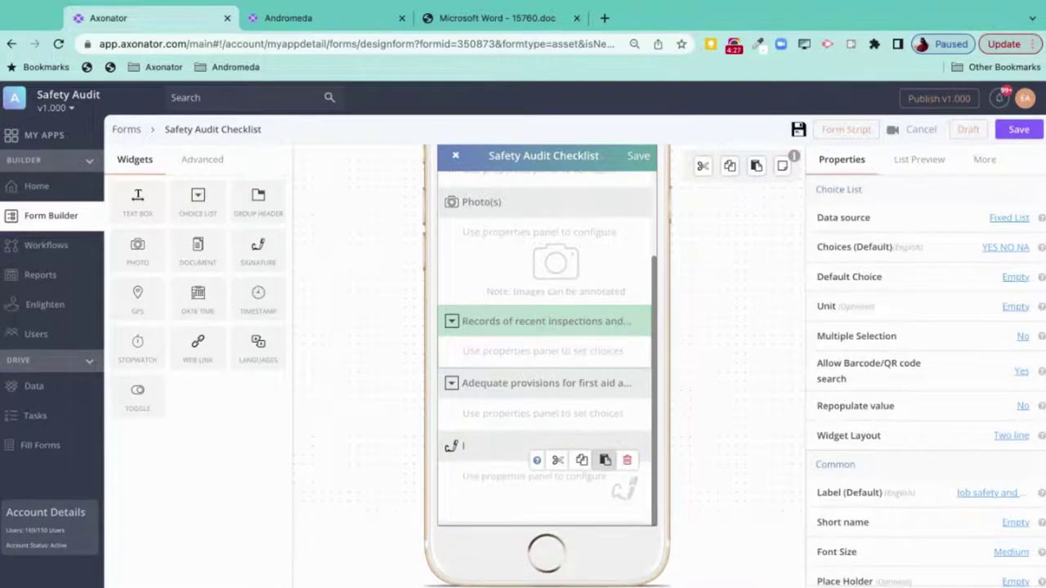
{"action": "left_click", "coordinate": [475, 447]}
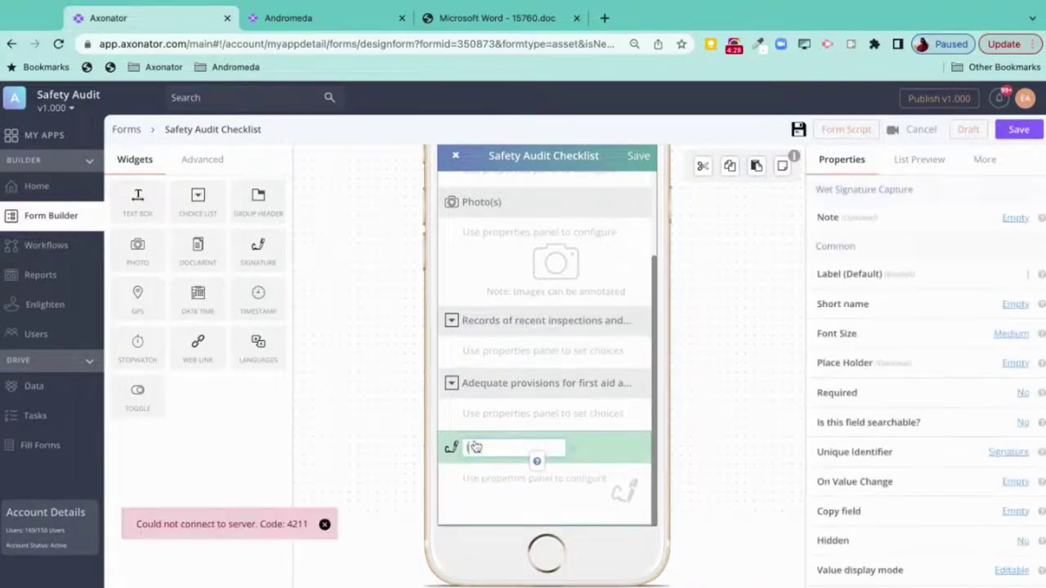
{"action": "type", "text": "Inspector Sign"}
{"action": "key", "text": "Return"}
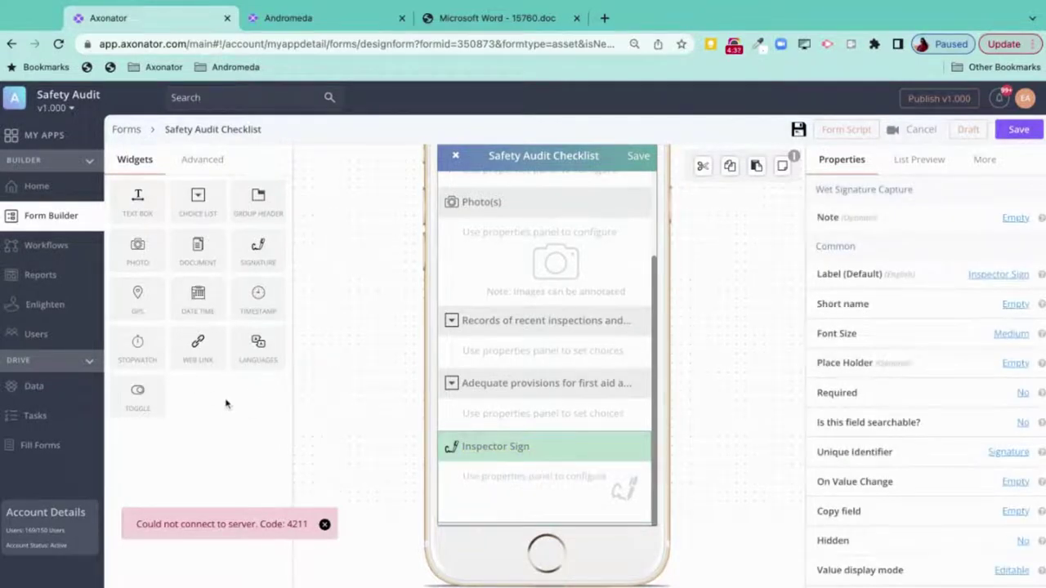
{"action": "left_click_drag", "start_coordinate": [135, 291], "coordinate": [503, 490]}
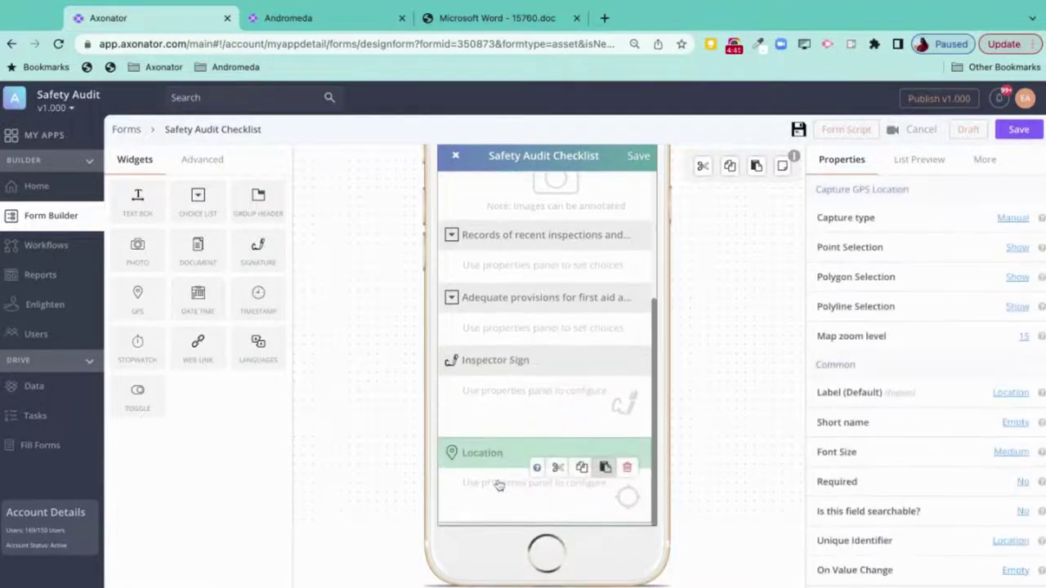
- Switch the Location field's GPS capture type from Manual to On Submit
{"action": "left_click", "coordinate": [1011, 219]}
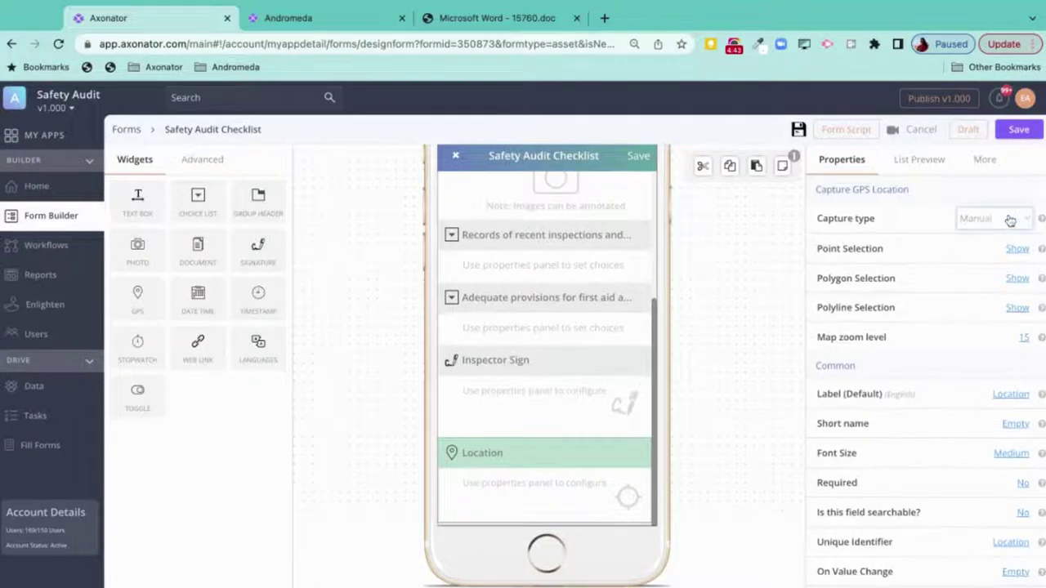
{"action": "left_click", "coordinate": [984, 245]}
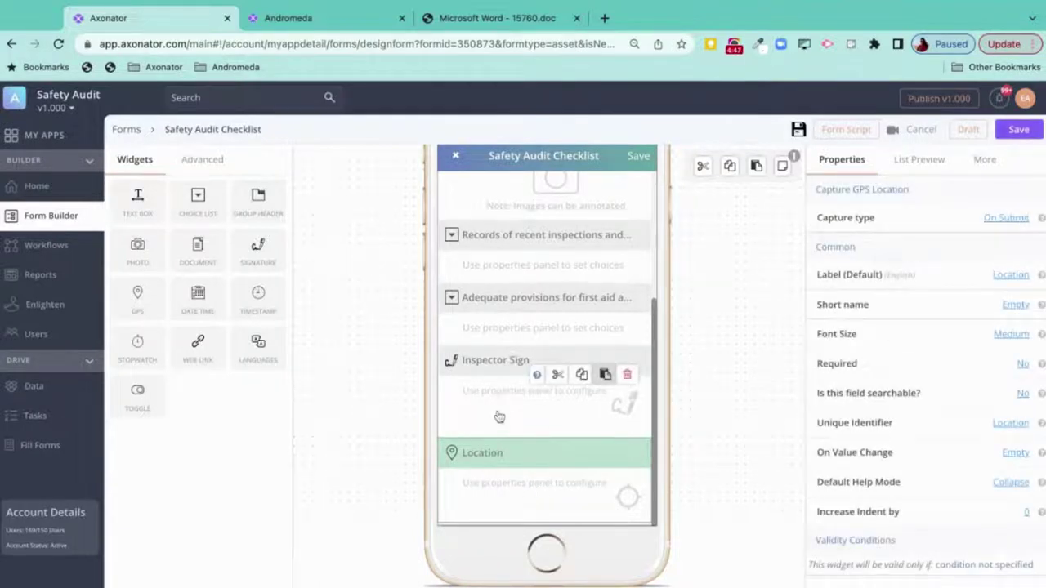
{"action": "mouse_move", "coordinate": [509, 467]}
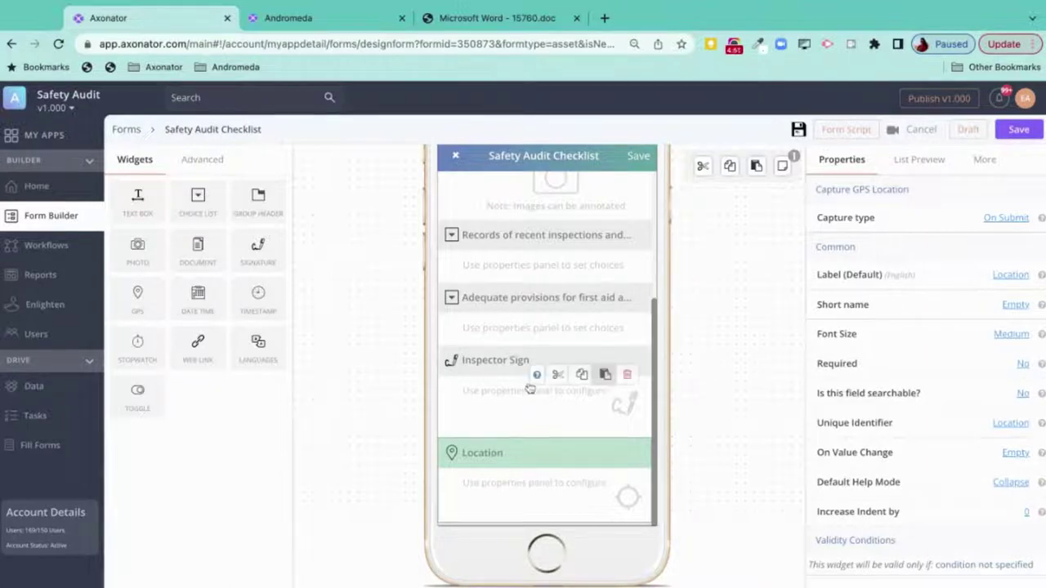
{"action": "left_click", "coordinate": [531, 376]}
{"action": "scroll", "coordinate": [532, 278], "scroll_direction": "up", "scroll_amount": 5}
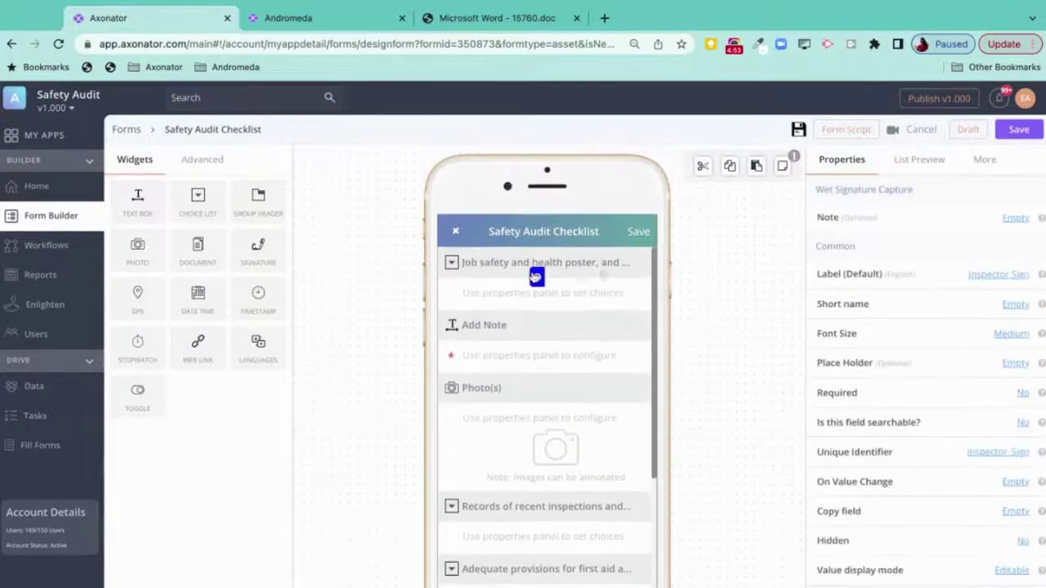
- Add a Formula field from the Advanced types just above Inspector Sign
{"action": "left_click", "coordinate": [201, 162]}
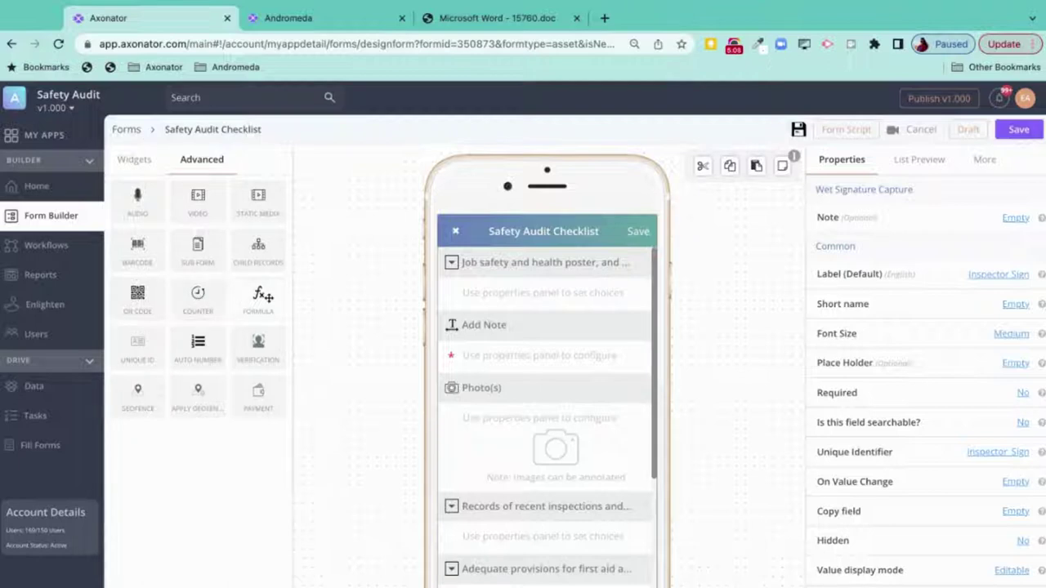
{"action": "scroll", "coordinate": [506, 408], "scroll_direction": "down", "scroll_amount": 5}
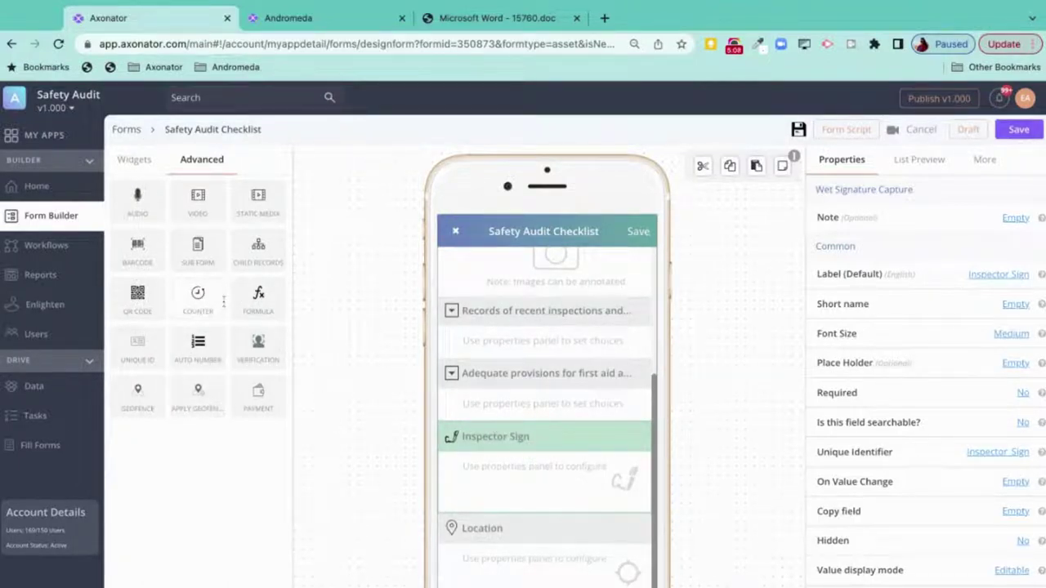
{"action": "left_click_drag", "start_coordinate": [256, 296], "coordinate": [492, 429]}
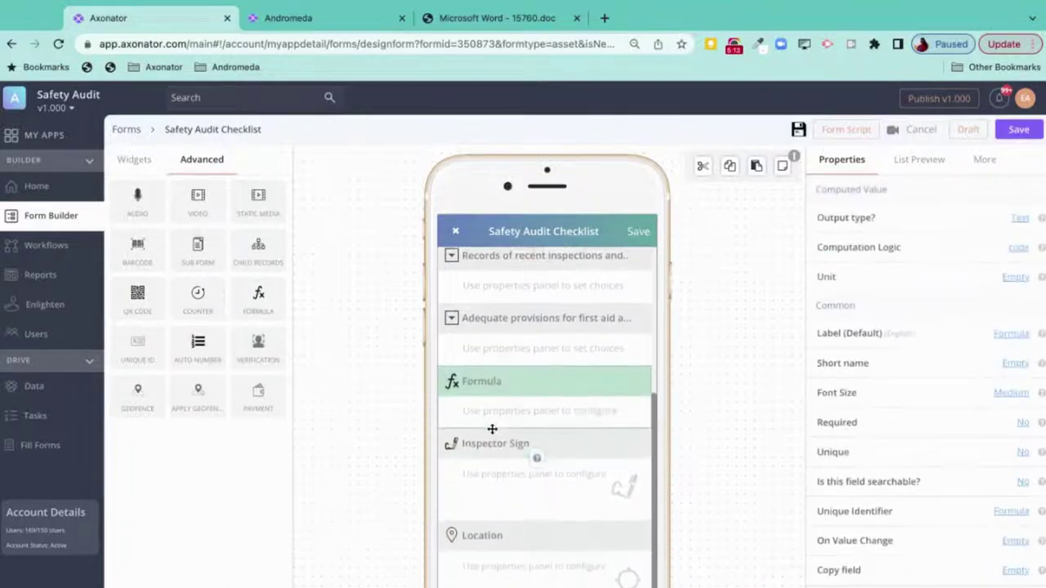
{"action": "left_click", "coordinate": [480, 376]}
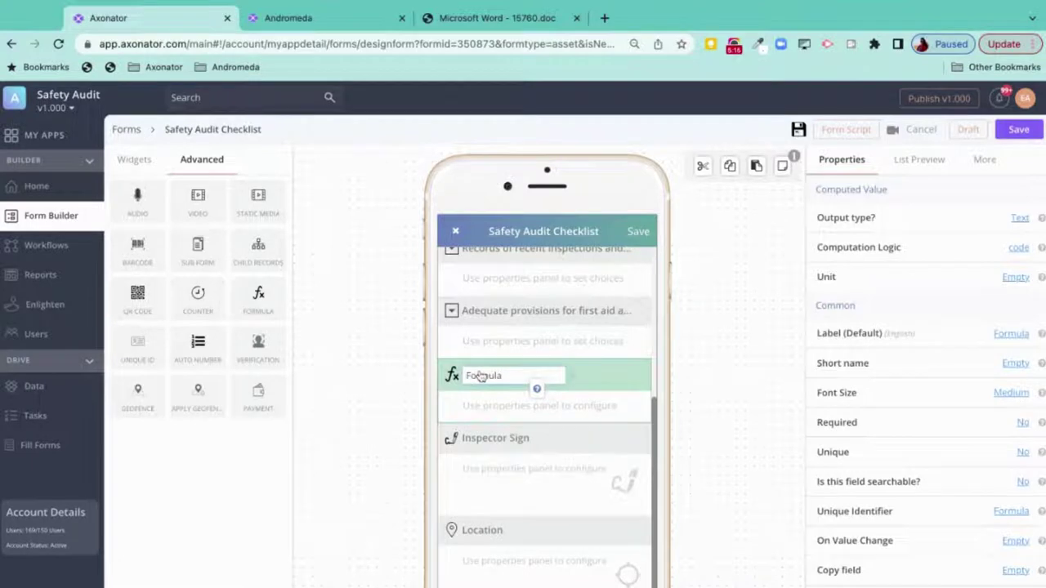
- Rename the new formula field's label to 'Score'
{"action": "double_click", "coordinate": [482, 376]}
{"action": "type", "text": "Score"}
{"action": "key", "text": "Return"}
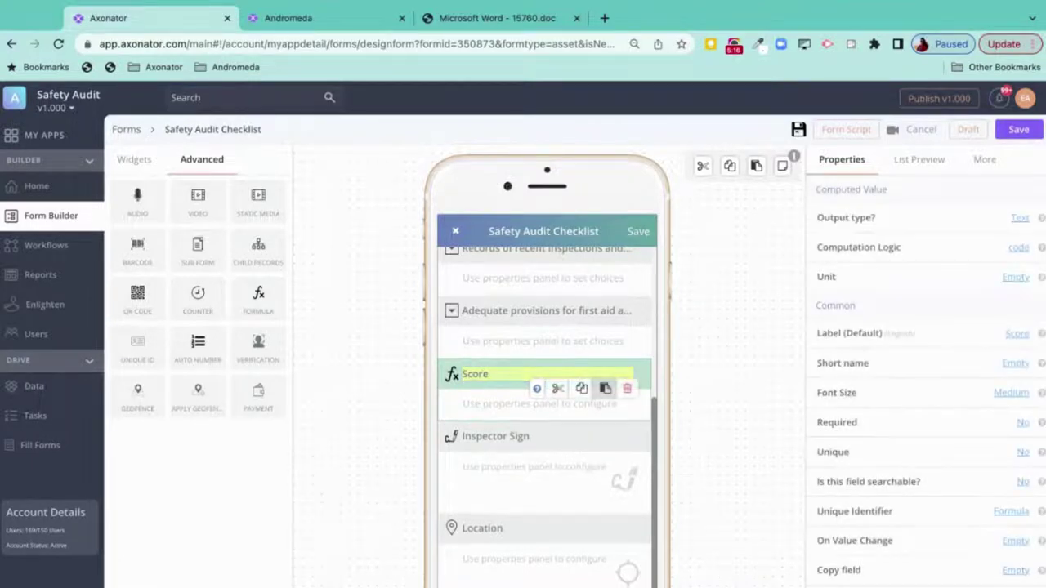
{"action": "scroll", "coordinate": [517, 425], "scroll_direction": "up", "scroll_amount": 3}
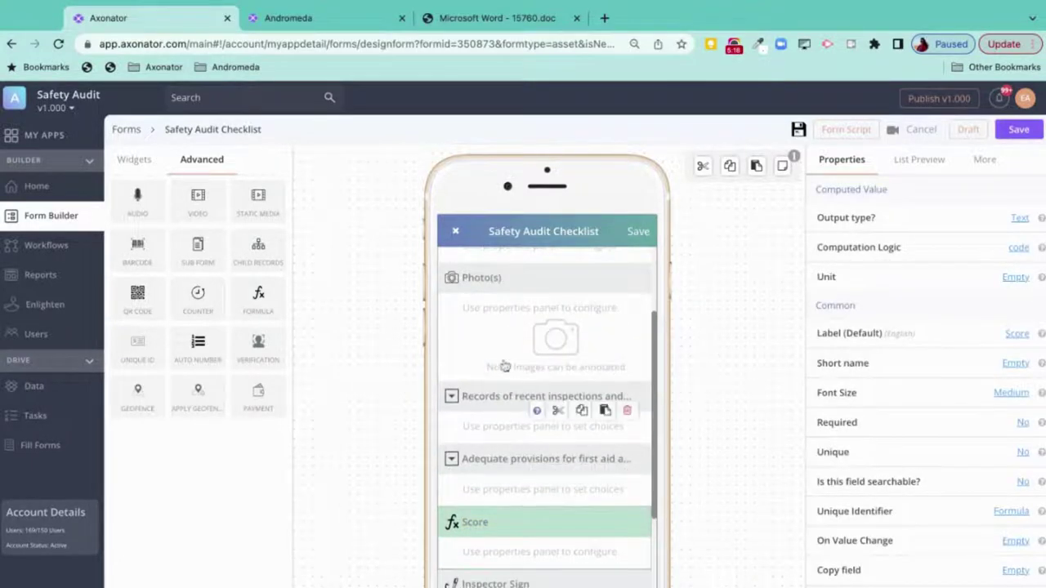
{"action": "scroll", "coordinate": [500, 364], "scroll_direction": "up", "scroll_amount": 3}
{"action": "scroll", "coordinate": [501, 327], "scroll_direction": "down", "scroll_amount": 5}
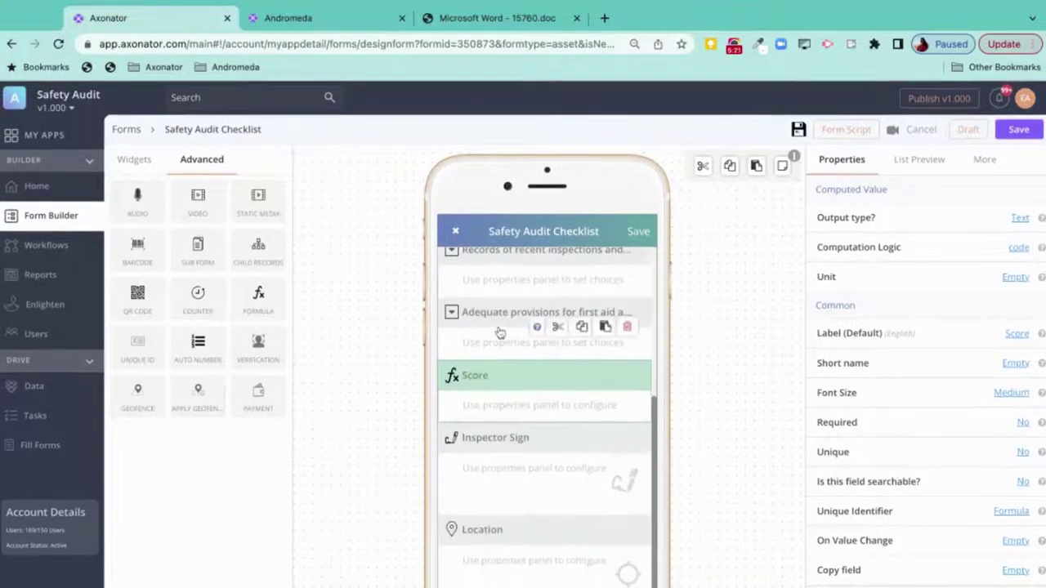
{"action": "mouse_move", "coordinate": [513, 290]}
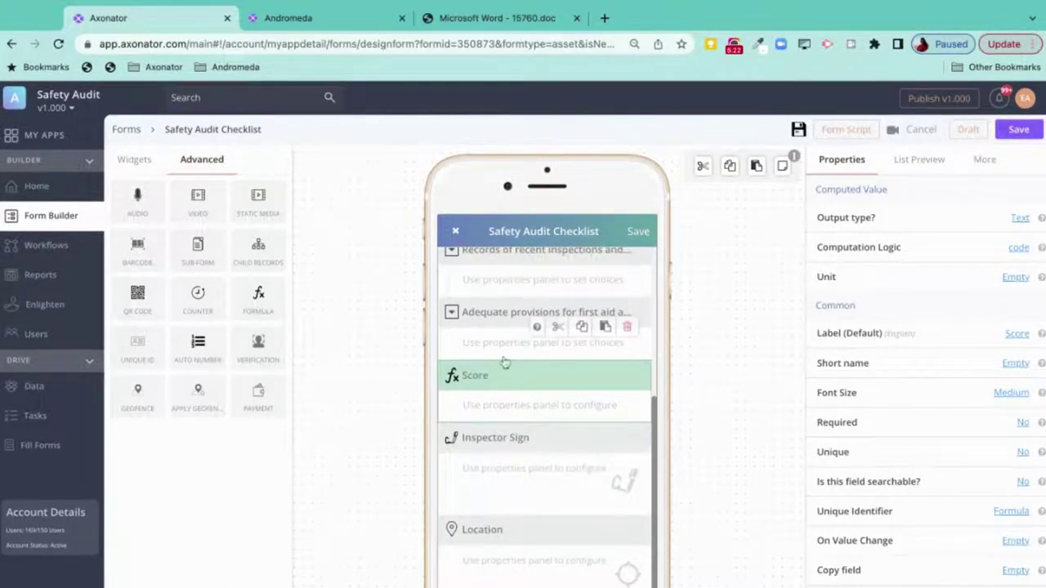
{"action": "mouse_move", "coordinate": [490, 402]}
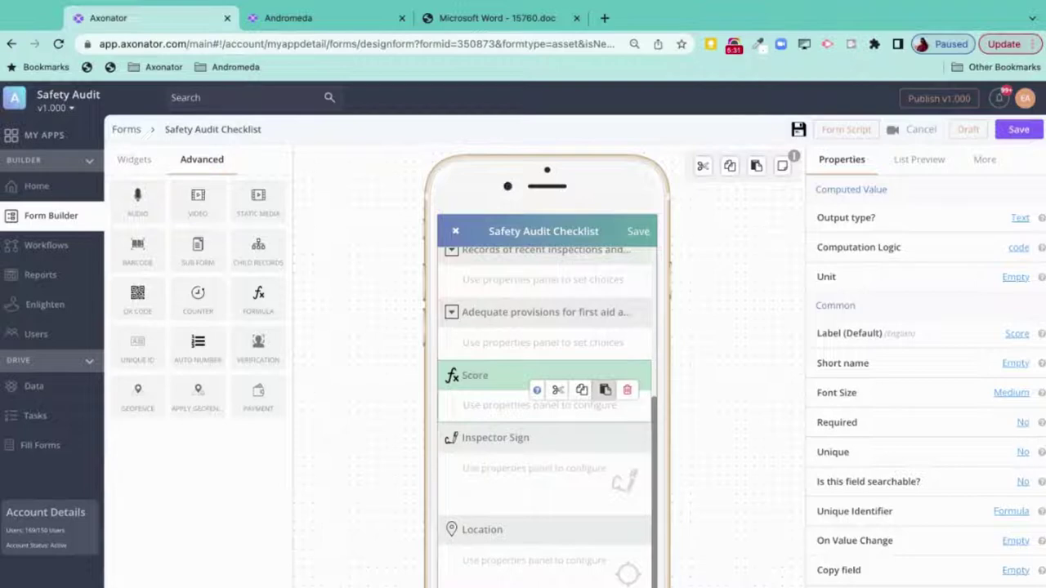
{"action": "scroll", "coordinate": [496, 311], "scroll_direction": "up", "scroll_amount": 5}
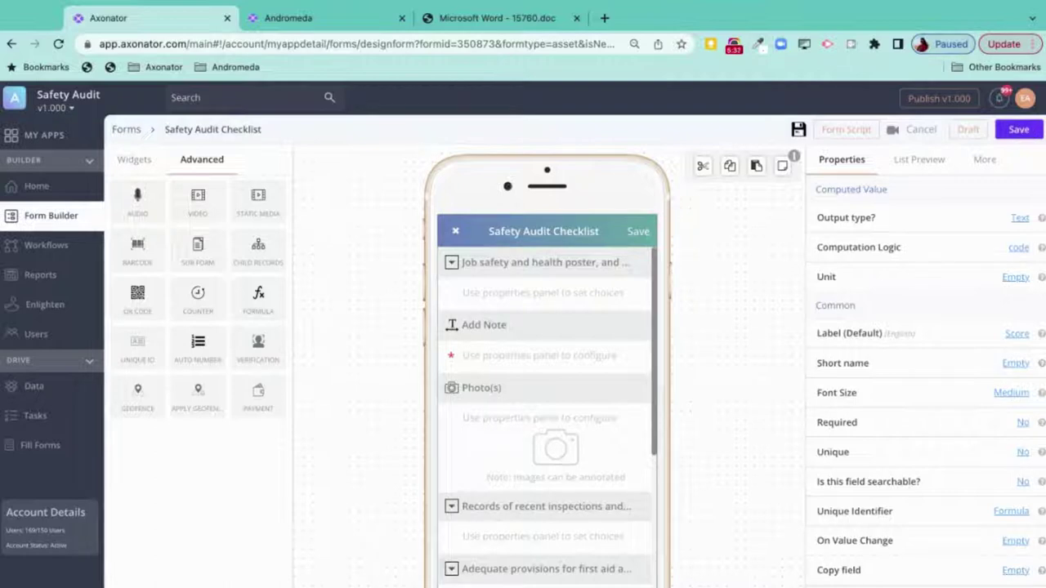
- Save the form and go to the Safety Audit app's Reports page, briefly checking the checklist PDF
{"action": "left_click", "coordinate": [1017, 129]}
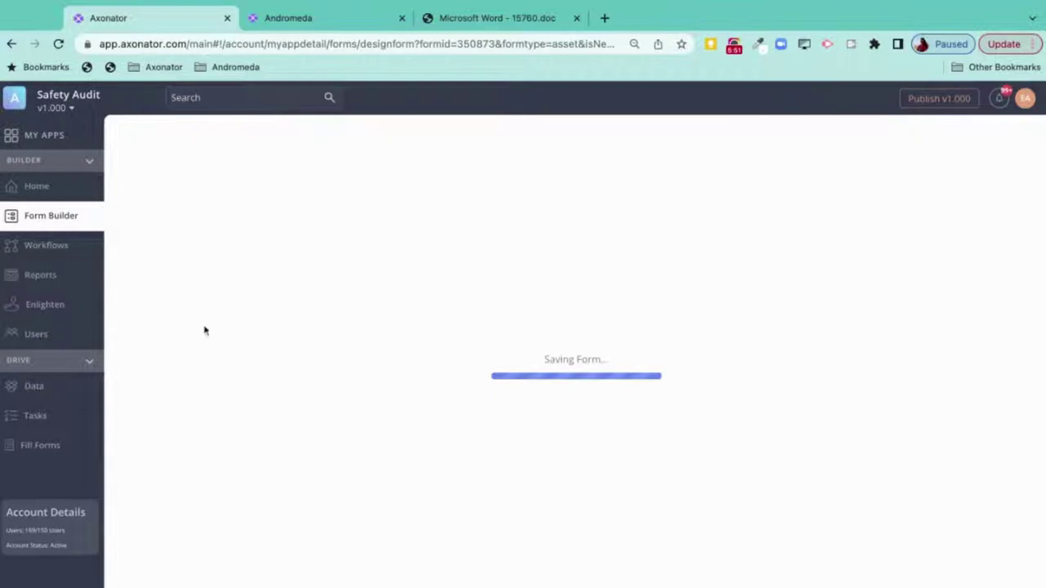
{"action": "left_click", "coordinate": [77, 281]}
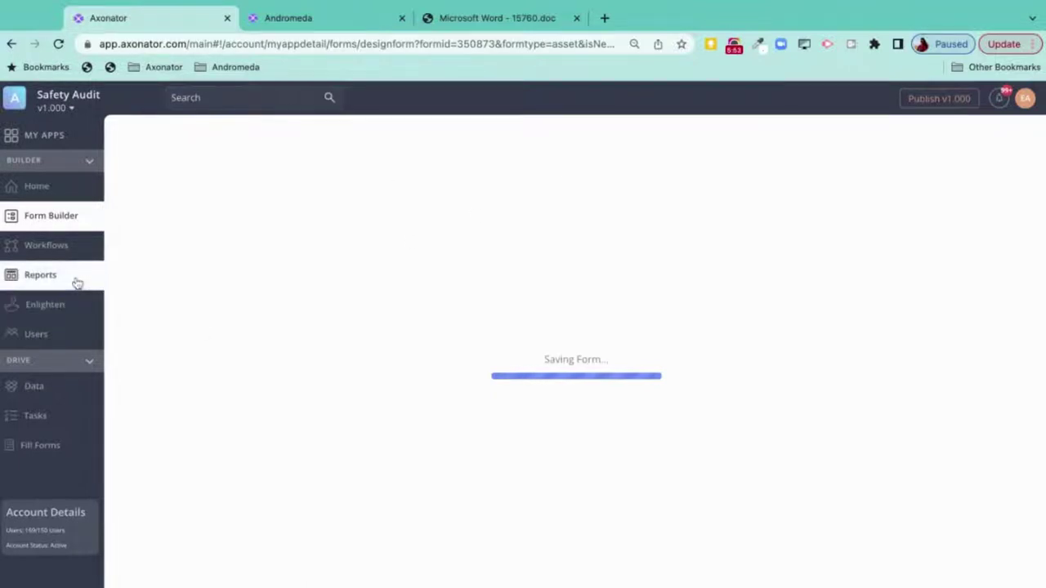
{"action": "left_click", "coordinate": [466, 20]}
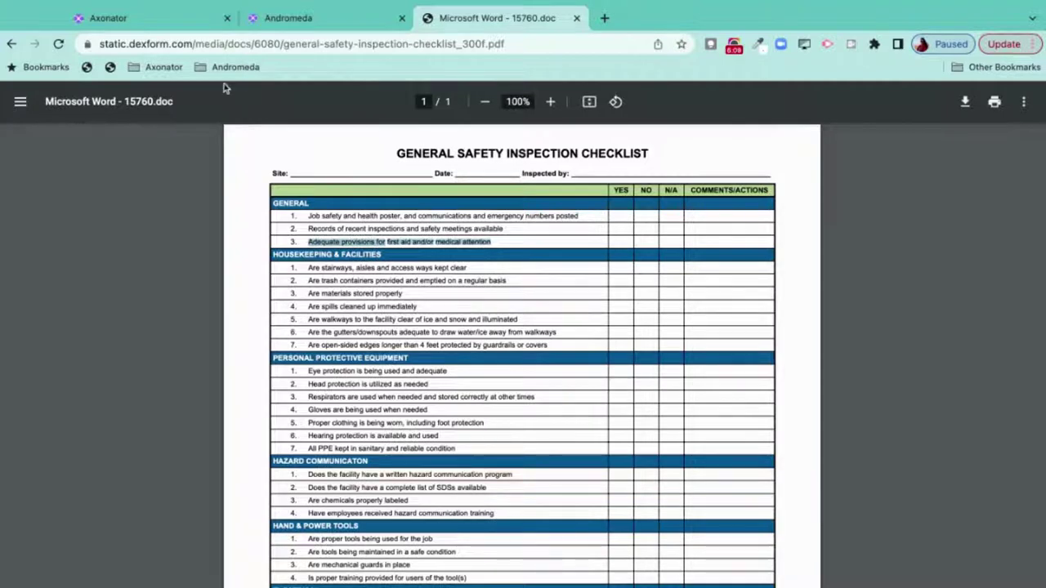
{"action": "left_click", "coordinate": [153, 20]}
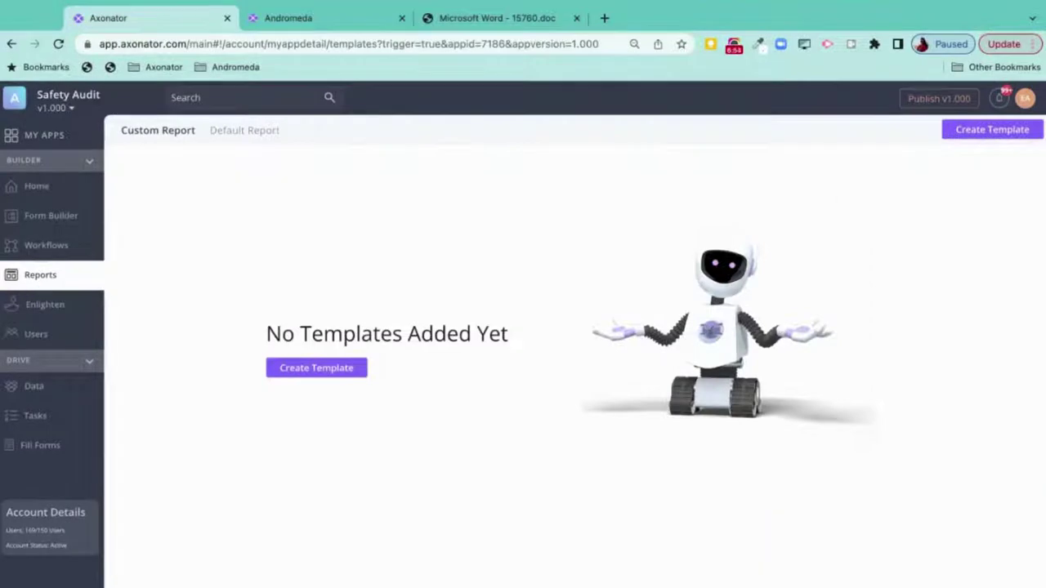
- Create a Document Template named 'Safety Audit Report Template'
{"action": "left_click", "coordinate": [310, 370]}
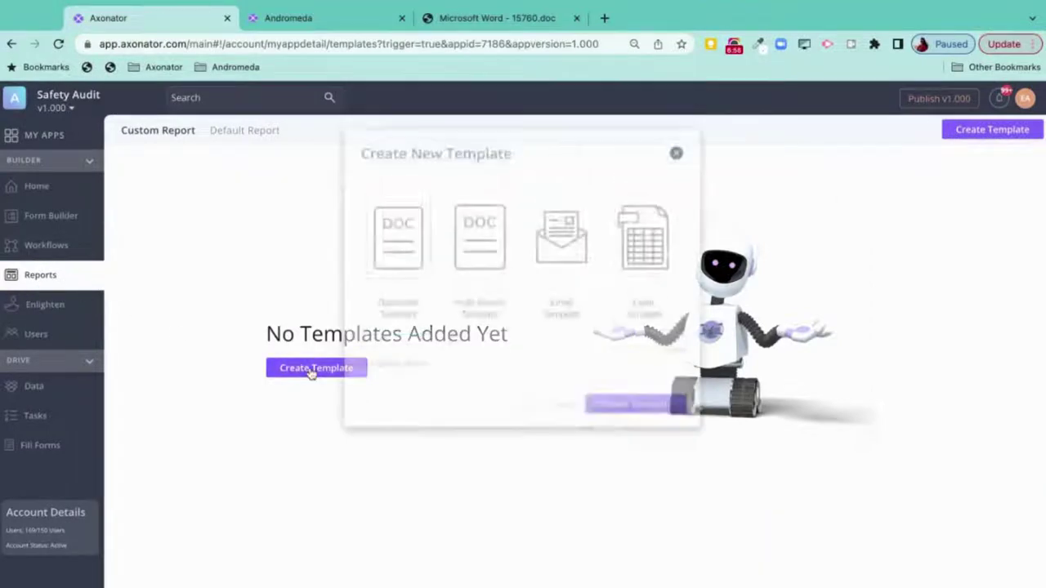
{"action": "left_click", "coordinate": [450, 423]}
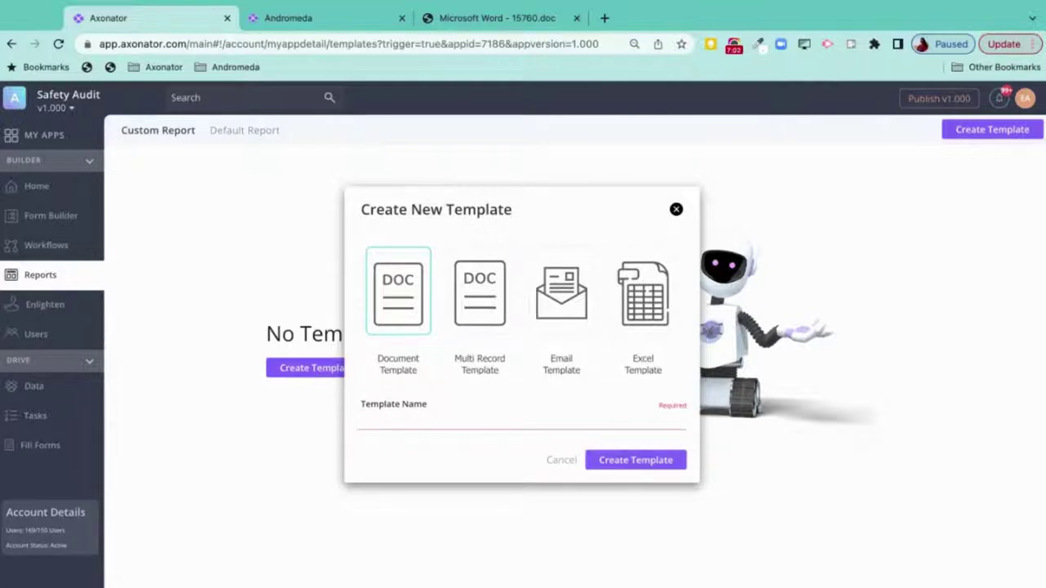
{"action": "type", "text": "Safety Audi"}
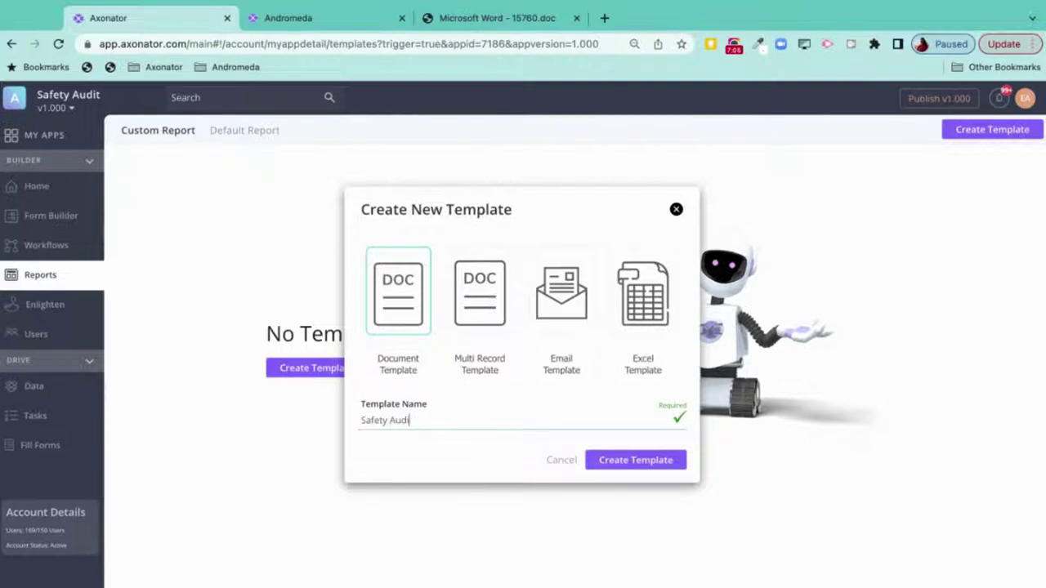
{"action": "type", "text": "Template"}
{"action": "left_click", "coordinate": [616, 461]}
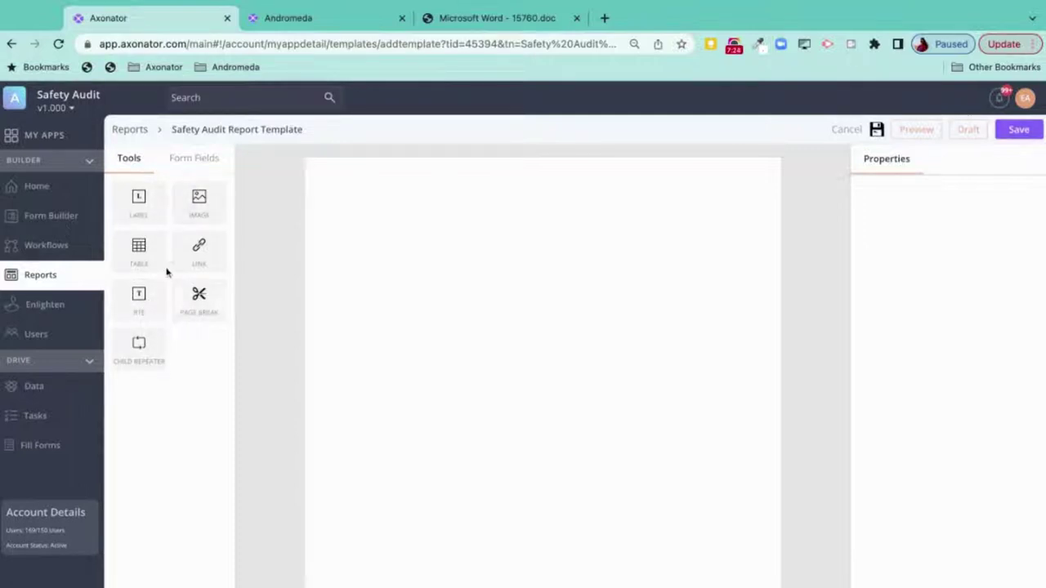
- Place the Your Logo image in the template header, sized 79 high by 183 wide
{"action": "left_click", "coordinate": [192, 158]}
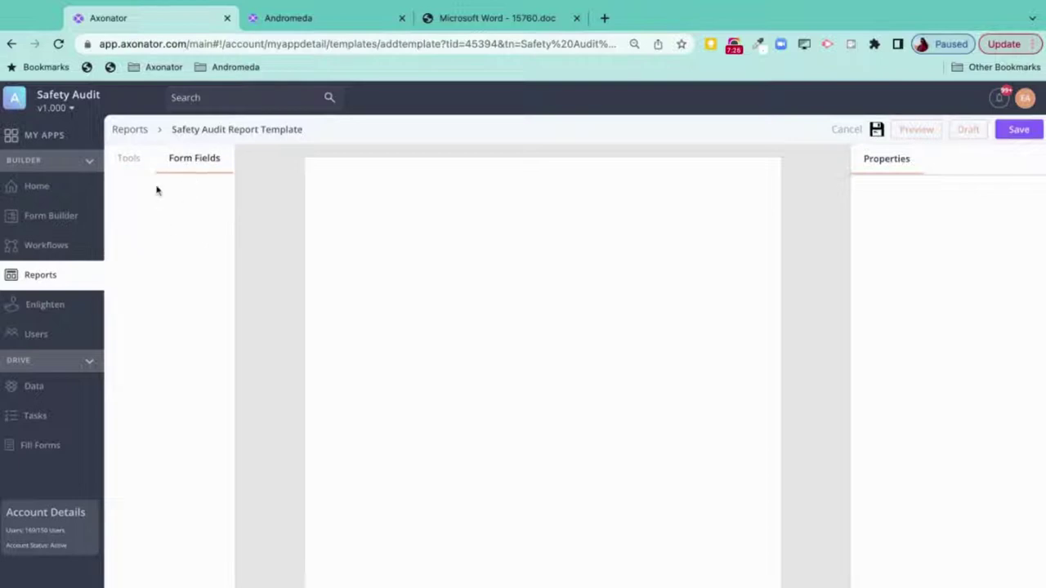
{"action": "left_click", "coordinate": [131, 159]}
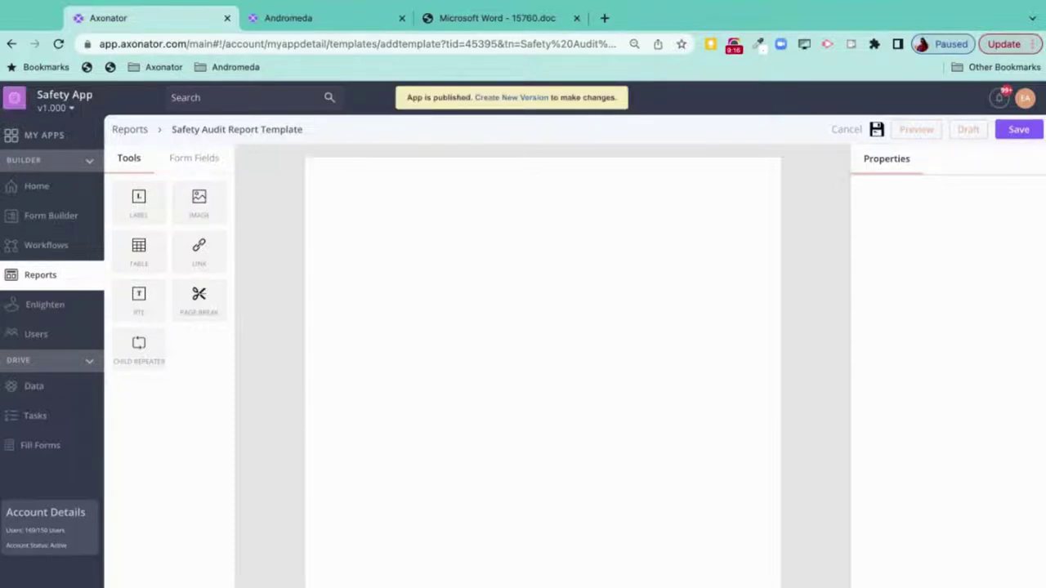
{"action": "left_click_drag", "start_coordinate": [198, 199], "coordinate": [363, 214]}
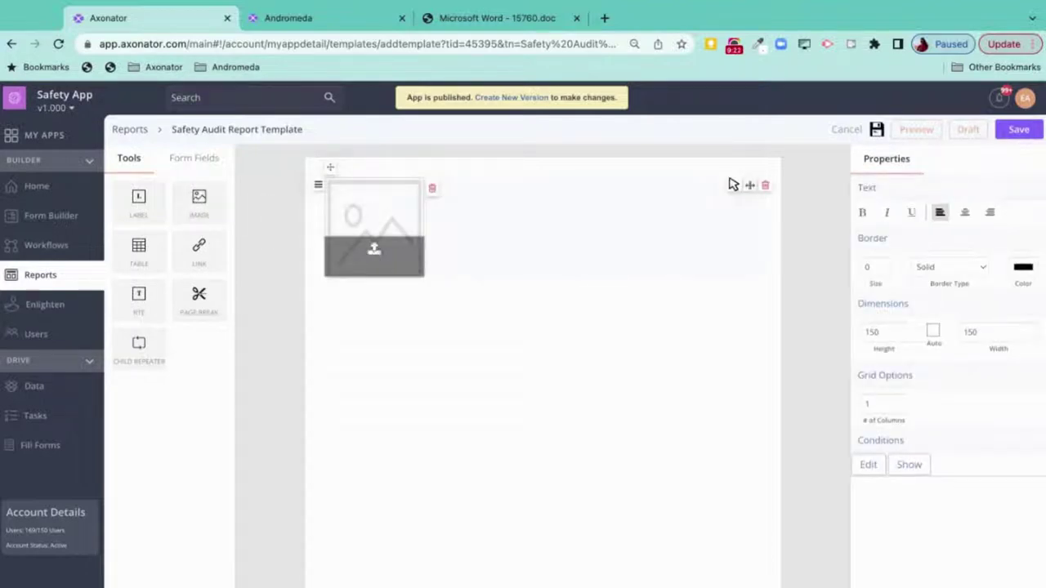
{"action": "left_click", "coordinate": [392, 260]}
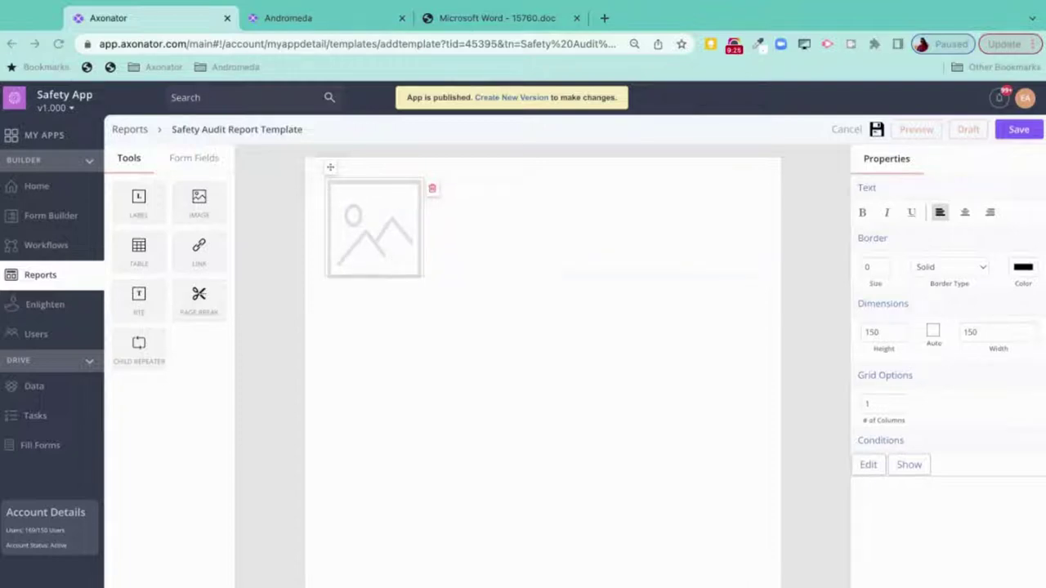
{"action": "key", "text": "Escape"}
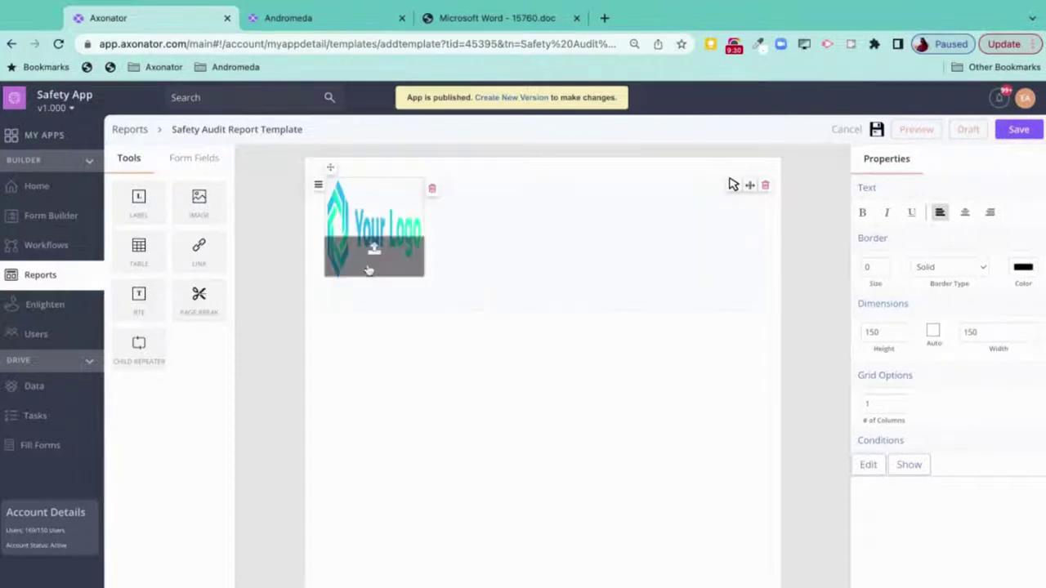
{"action": "left_click", "coordinate": [373, 279]}
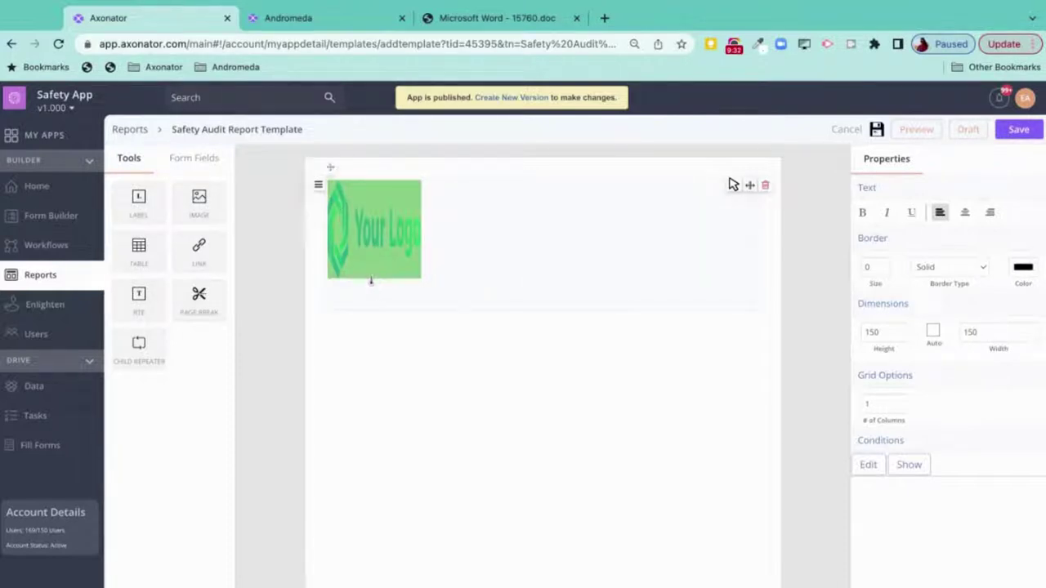
{"action": "left_click", "coordinate": [370, 279]}
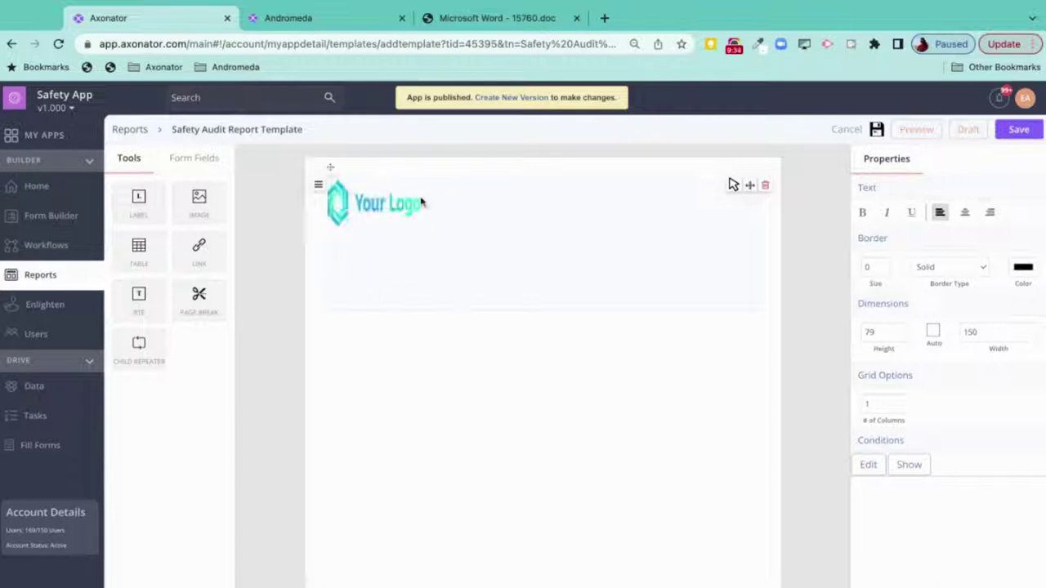
{"action": "left_click_drag", "start_coordinate": [425, 199], "coordinate": [442, 200]}
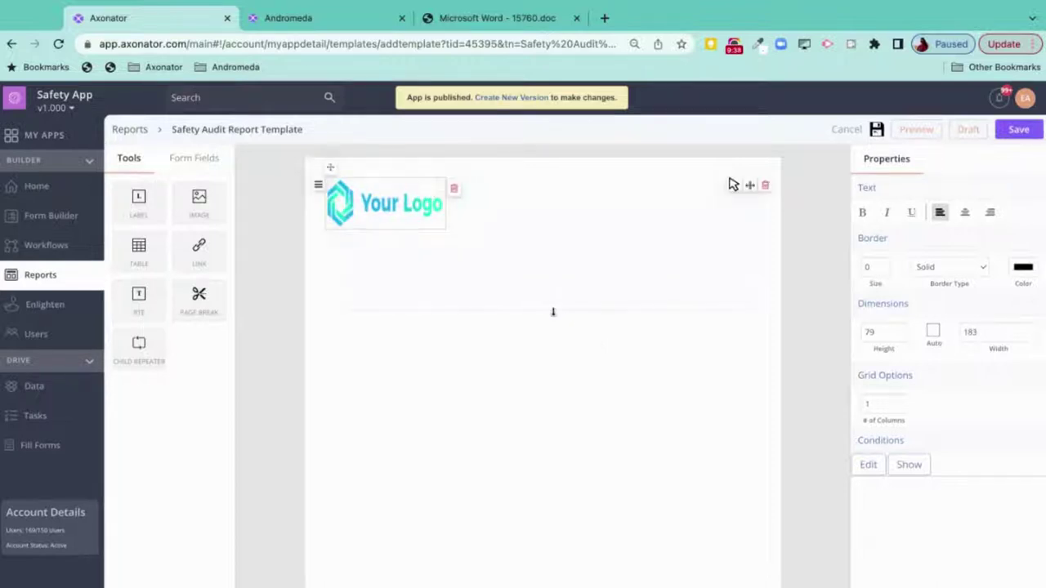
- Add a second header column holding a right-aligned Date field beside the logo
{"action": "left_click", "coordinate": [549, 232]}
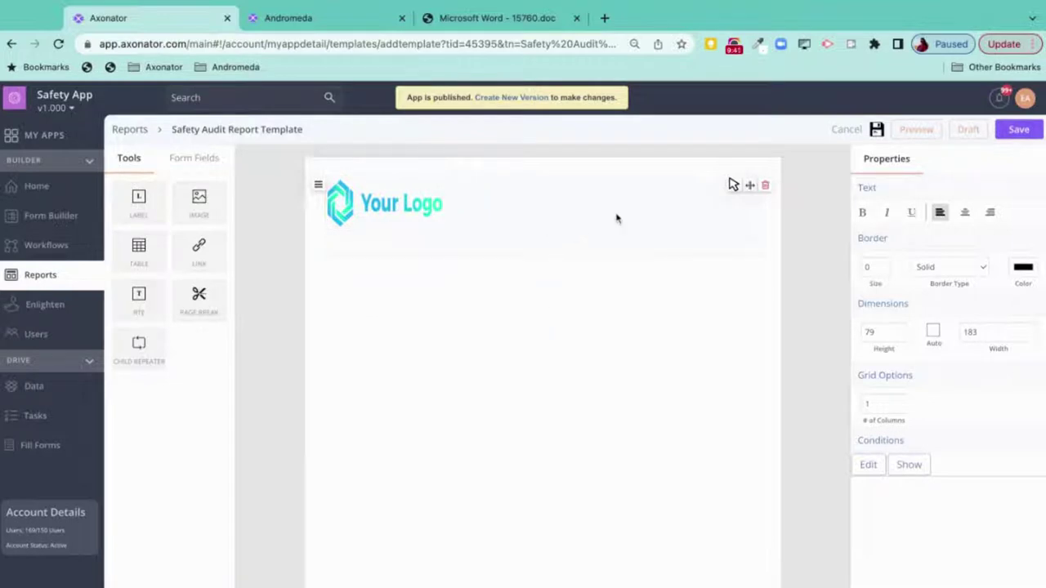
{"action": "left_click", "coordinate": [750, 187]}
{"action": "left_click", "coordinate": [192, 159]}
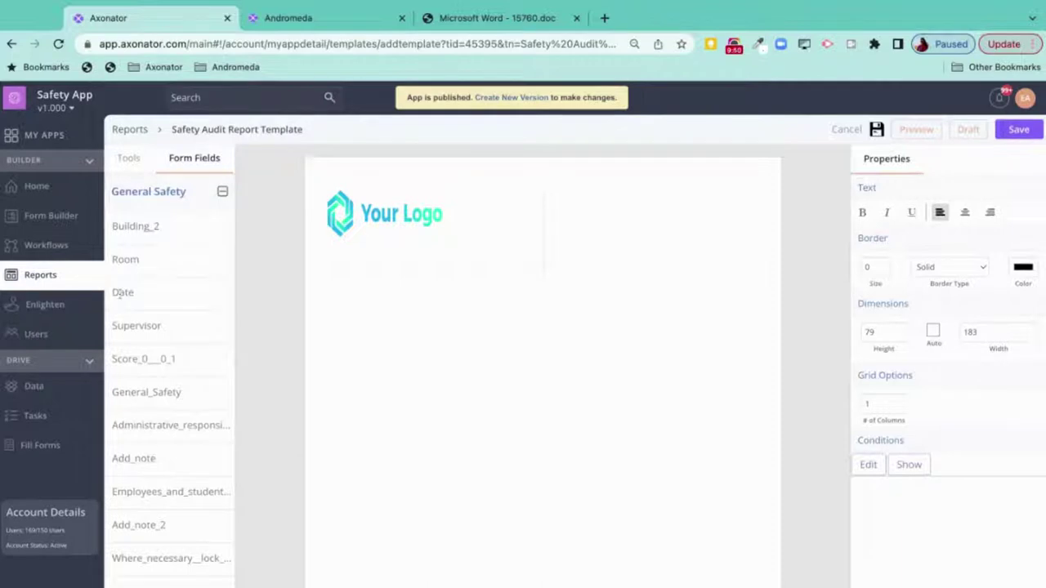
{"action": "left_click_drag", "start_coordinate": [352, 270], "coordinate": [625, 205]}
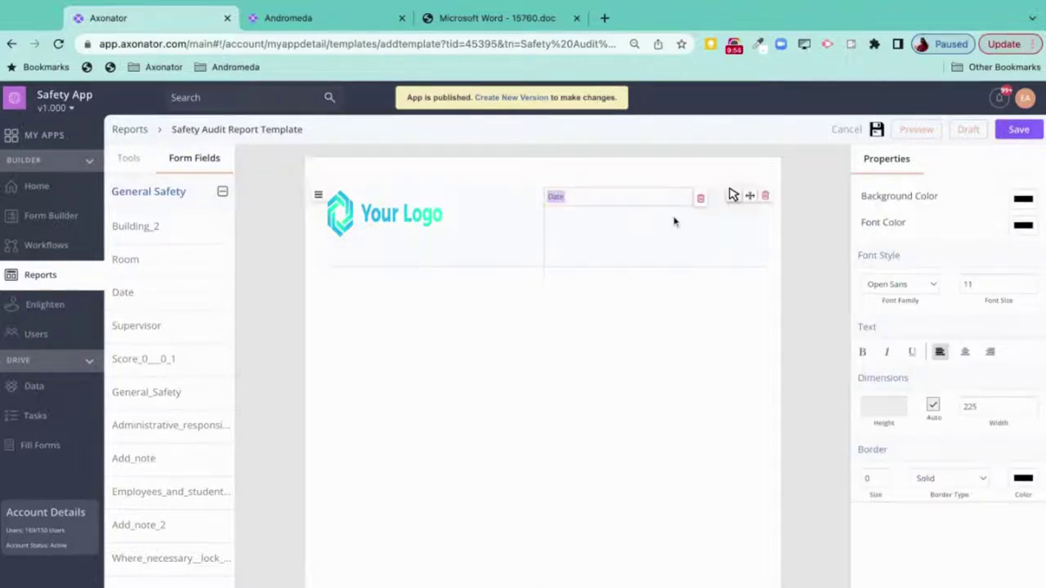
{"action": "left_click", "coordinate": [694, 197]}
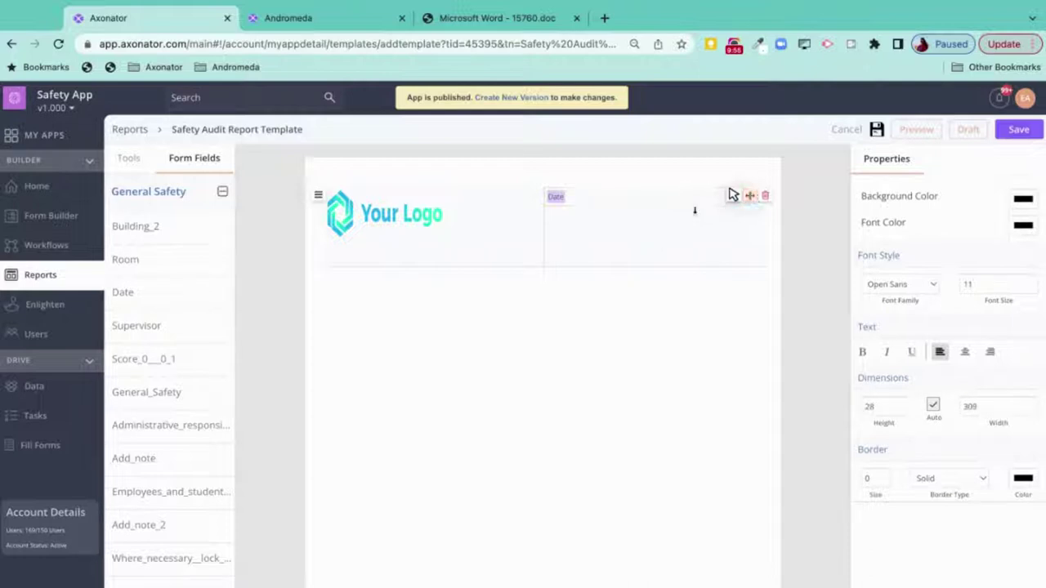
{"action": "left_click", "coordinate": [989, 352]}
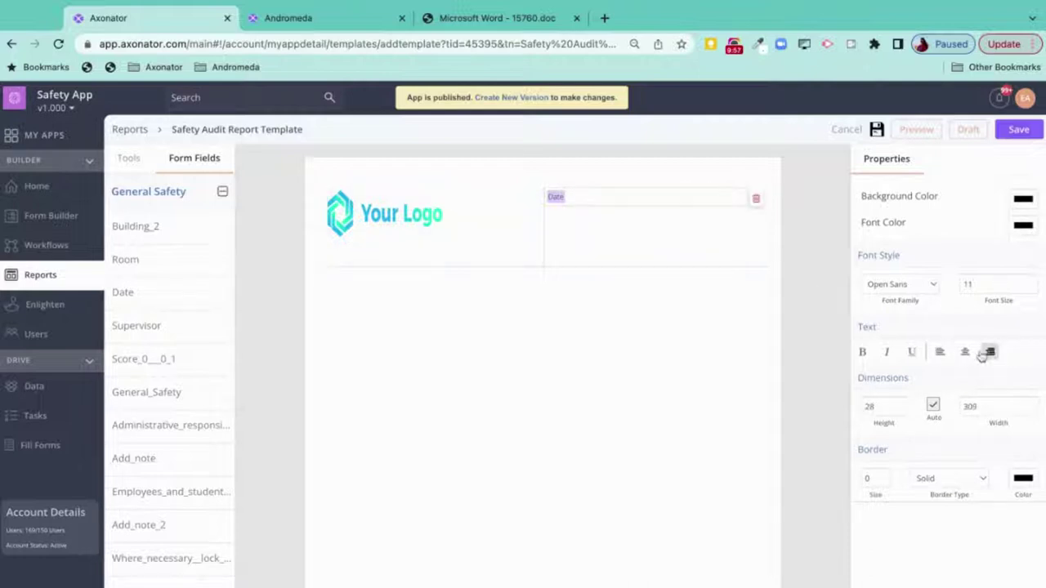
{"action": "left_click", "coordinate": [634, 196]}
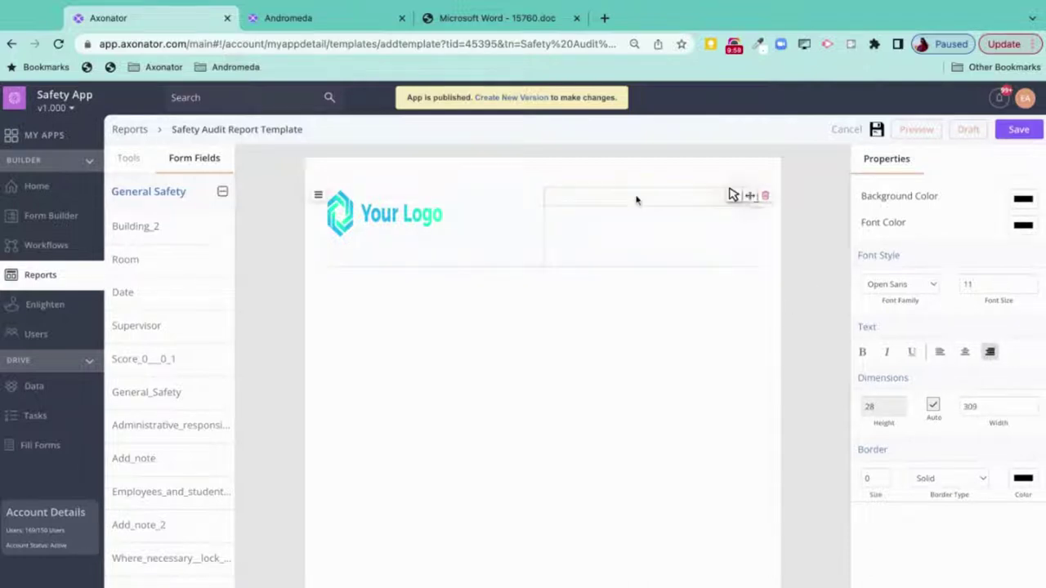
{"action": "left_click", "coordinate": [567, 270]}
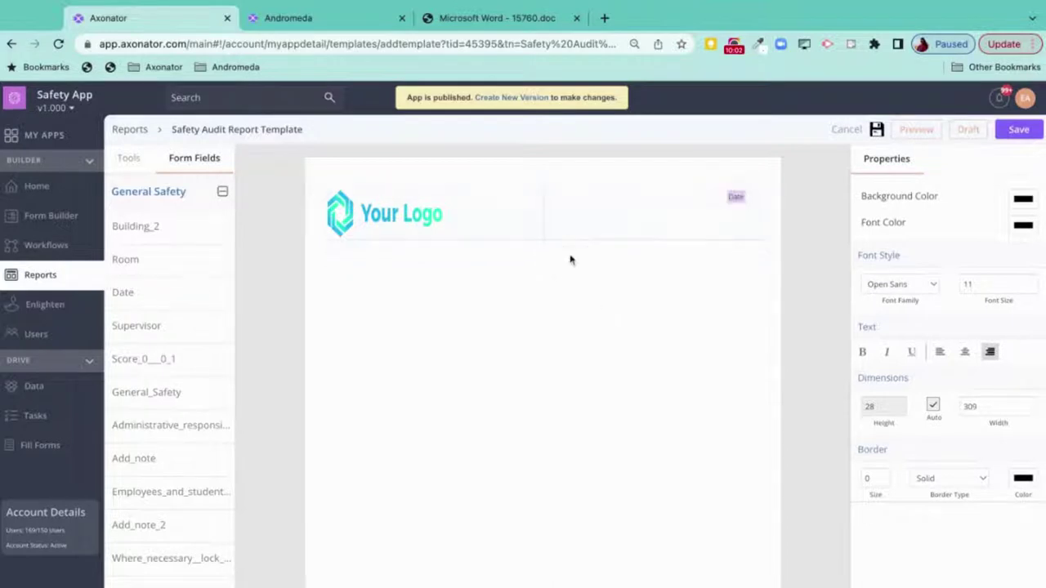
- Add a label below the header reading 'General Safety Audit Report'
{"action": "left_click", "coordinate": [128, 160]}
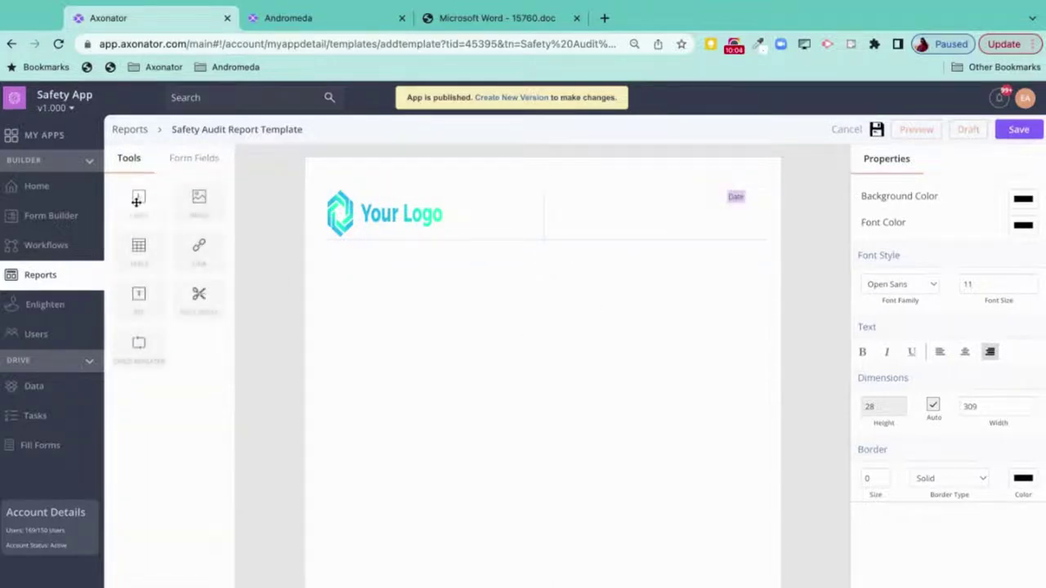
{"action": "left_click_drag", "start_coordinate": [138, 200], "coordinate": [392, 258]}
{"action": "left_click", "coordinate": [363, 249]}
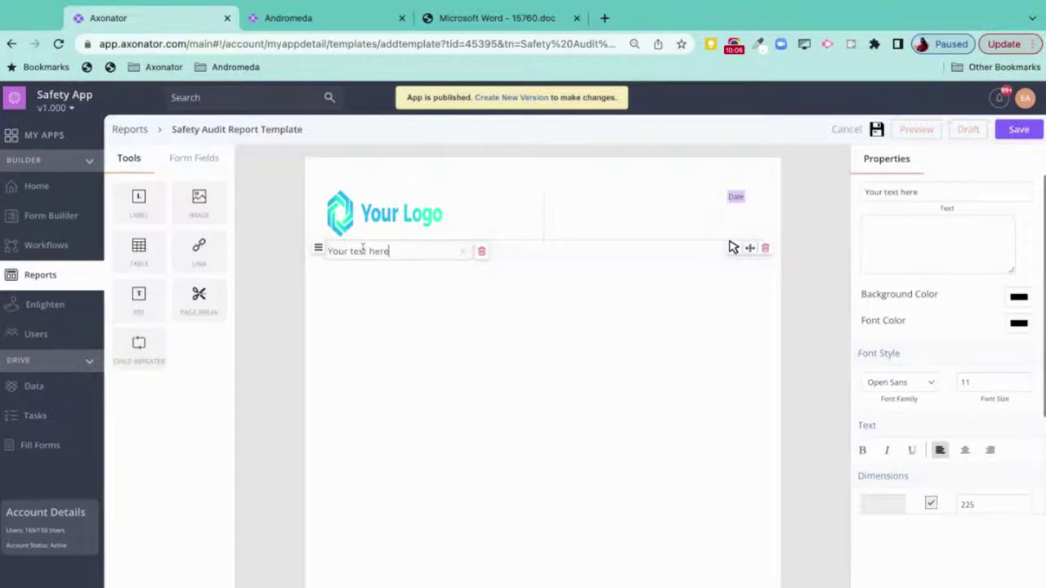
{"action": "triple_click", "coordinate": [363, 250]}
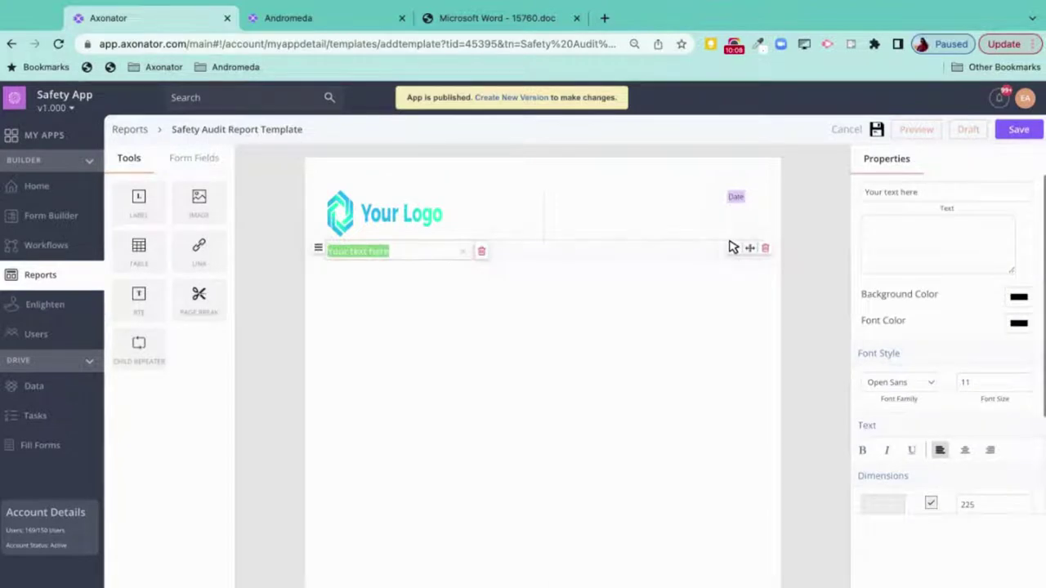
{"action": "type", "text": "Gene"}
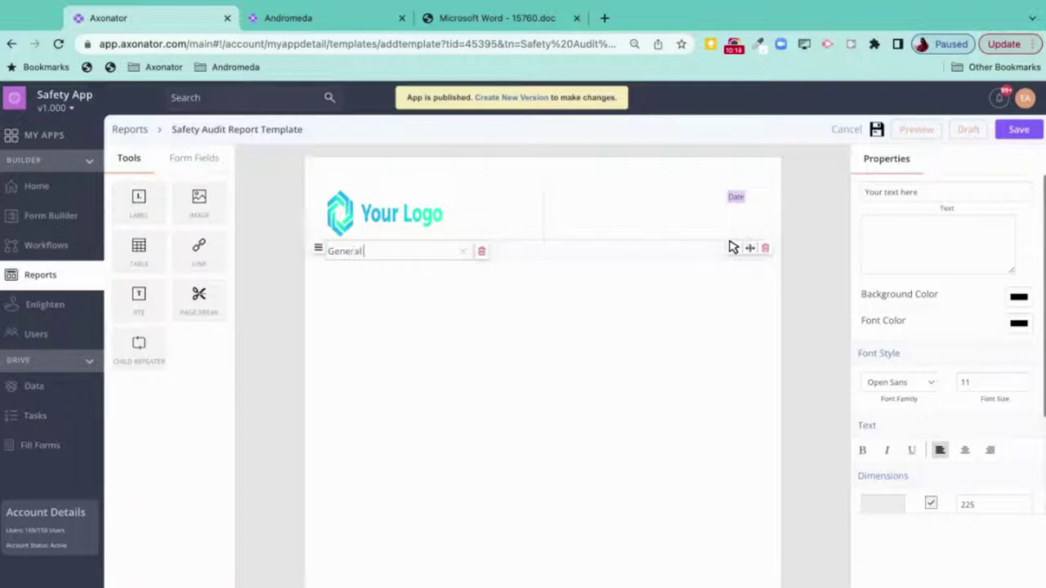
{"action": "type", "text": "ral Safety Audit R"}
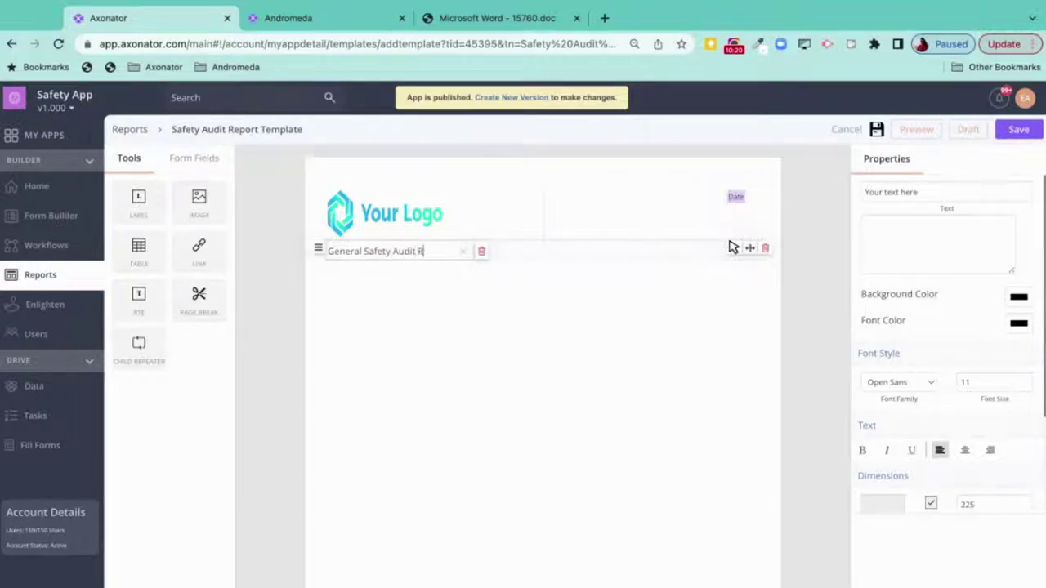
{"action": "type", "text": "eport"}
{"action": "key", "text": "Return"}
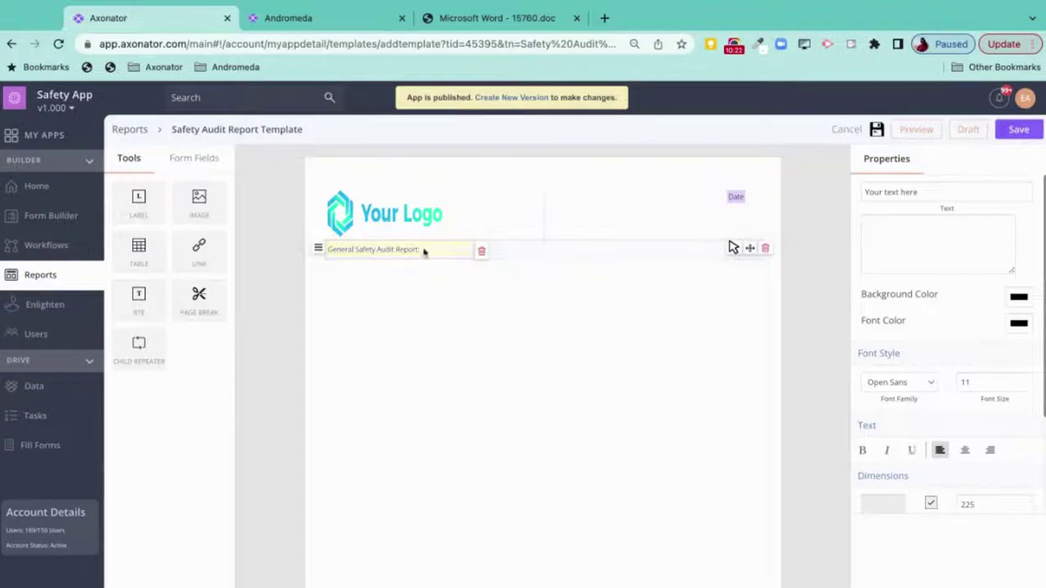
- Format the title as centred, font size 24 and bold
{"action": "left_click", "coordinate": [964, 450]}
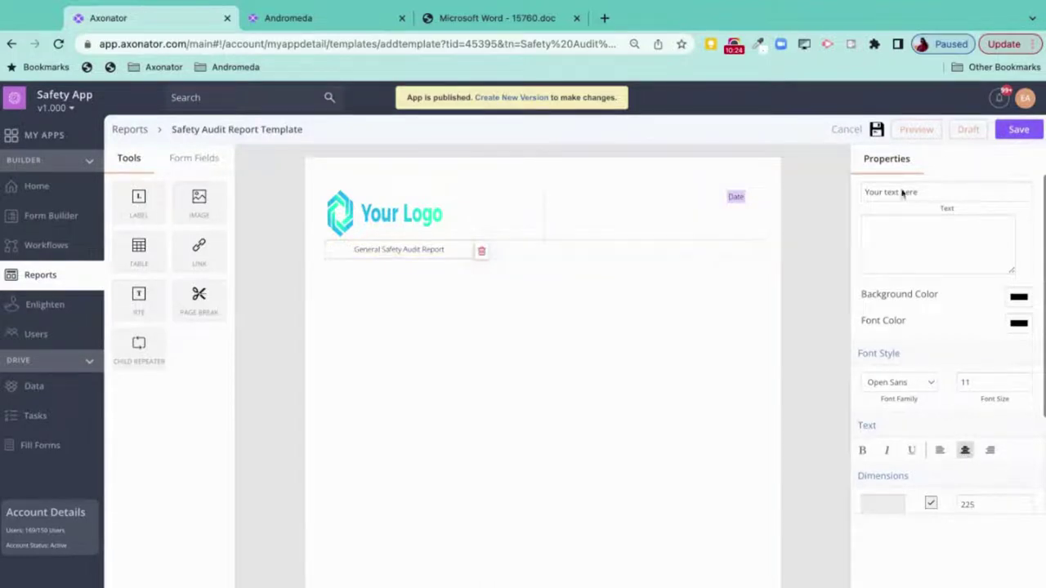
{"action": "left_click", "coordinate": [982, 387]}
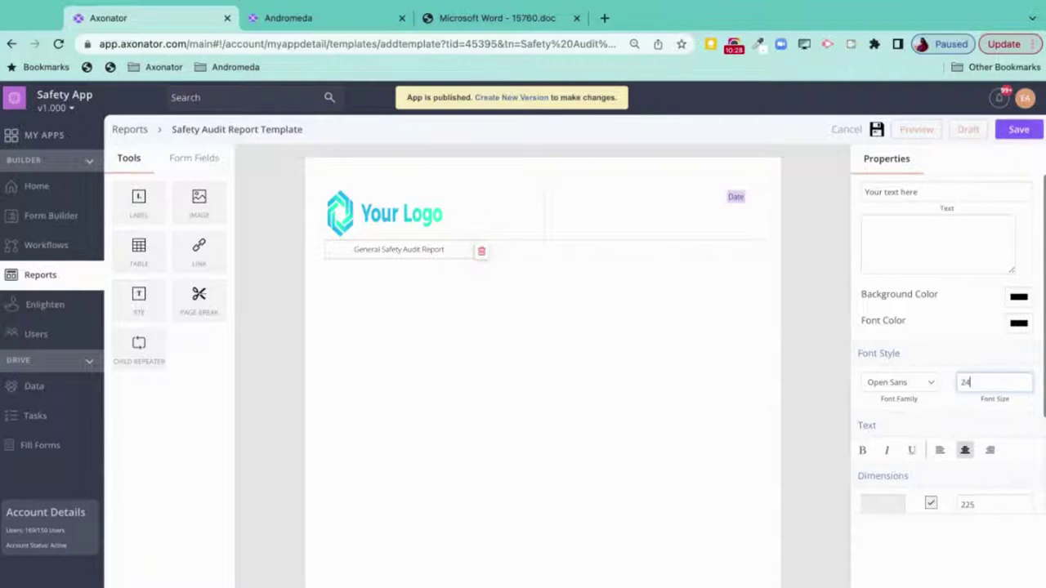
{"action": "key", "text": "Return"}
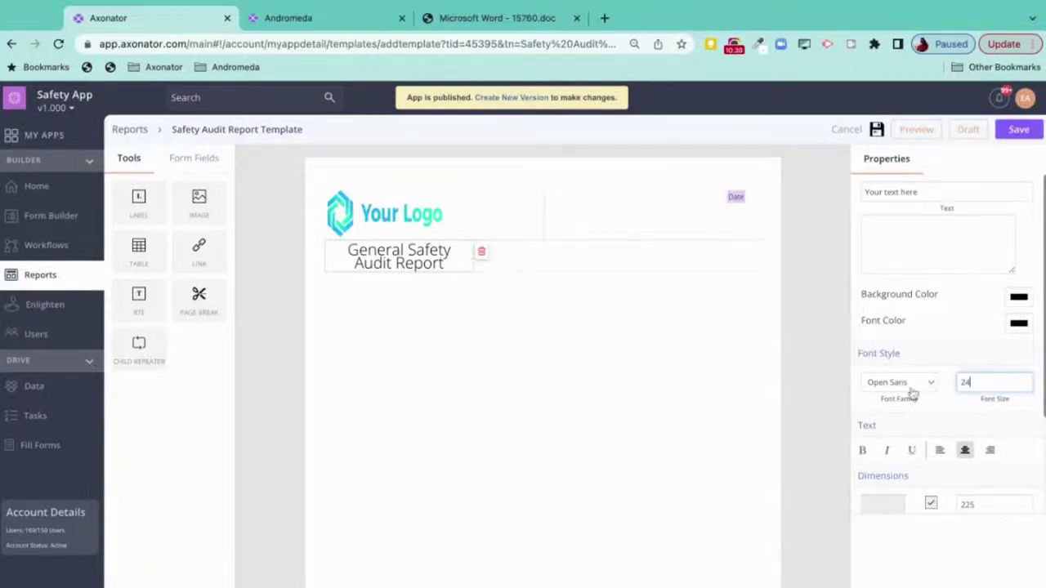
{"action": "left_click", "coordinate": [862, 450]}
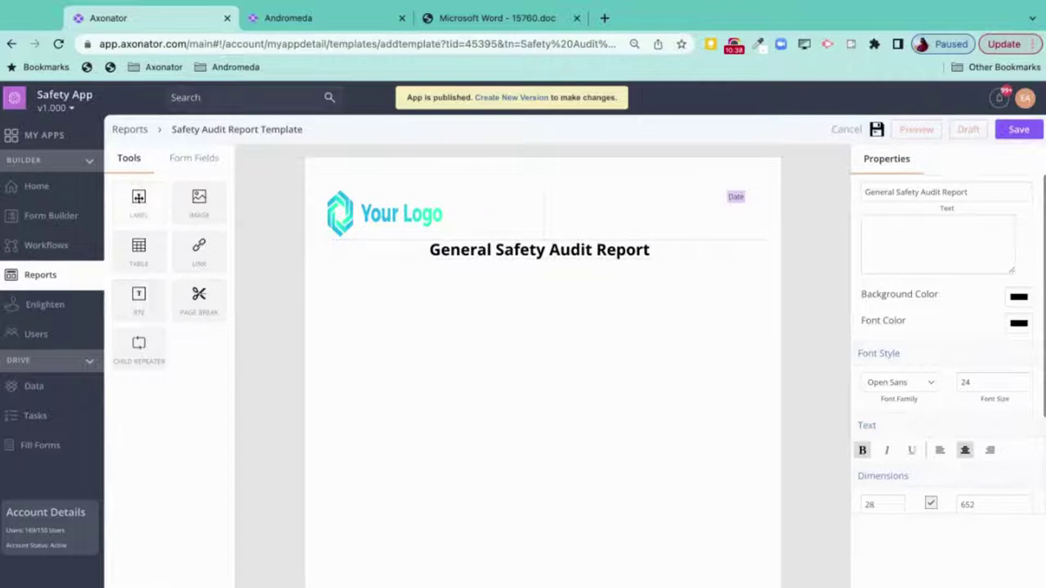
- Add a table under the title with the shop-safety responsibility question, removing its third column
{"action": "left_click_drag", "start_coordinate": [131, 248], "coordinate": [359, 278]}
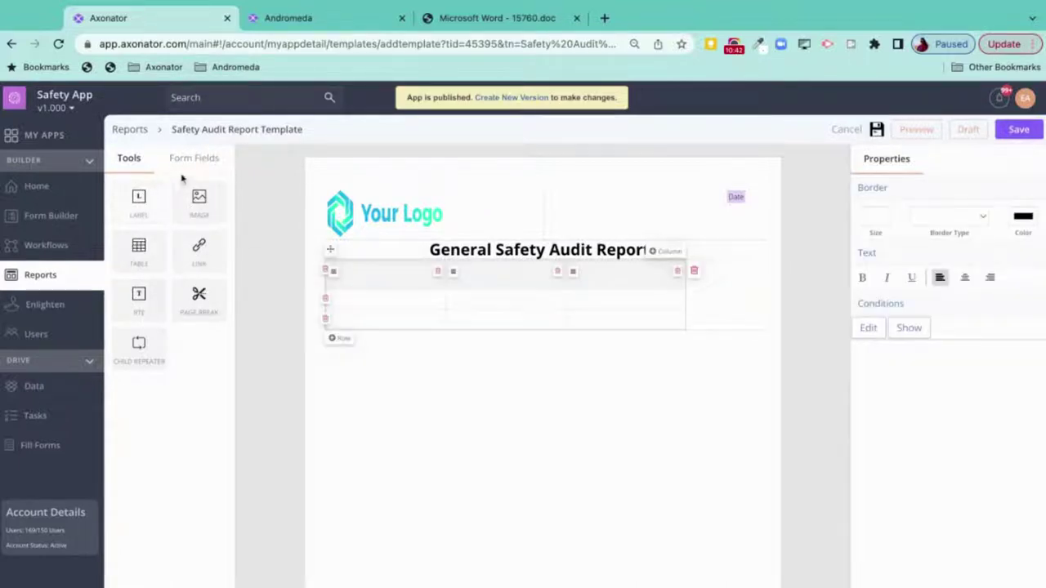
{"action": "left_click", "coordinate": [205, 157]}
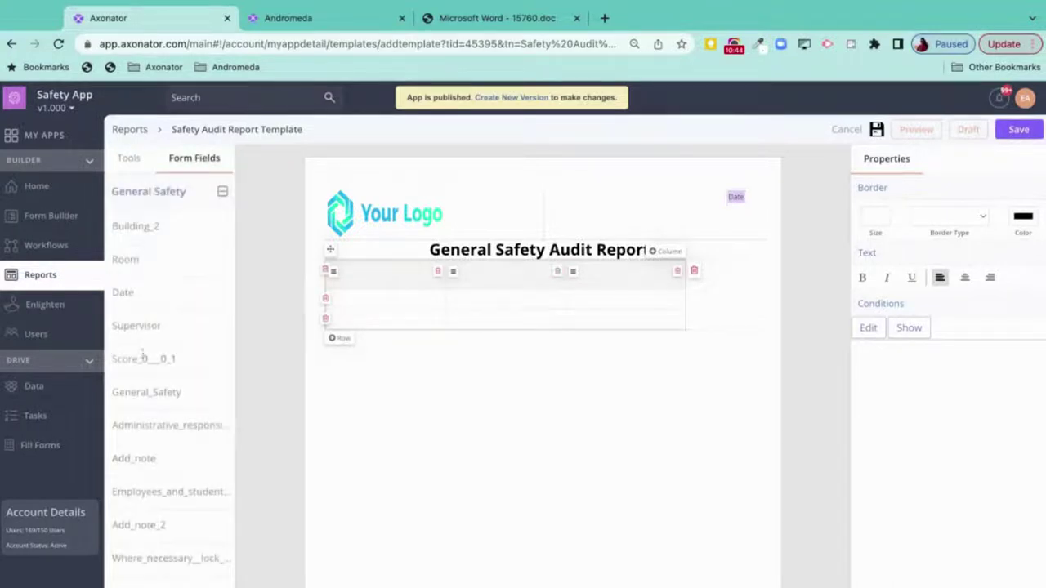
{"action": "scroll", "coordinate": [146, 357], "scroll_direction": "down", "scroll_amount": 2}
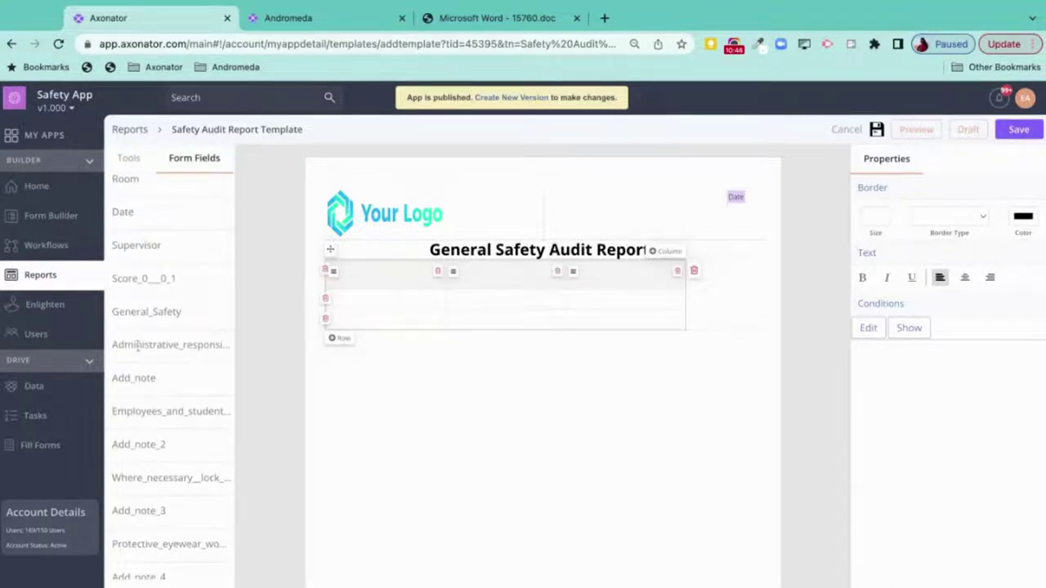
{"action": "left_click_drag", "start_coordinate": [137, 345], "coordinate": [360, 303]}
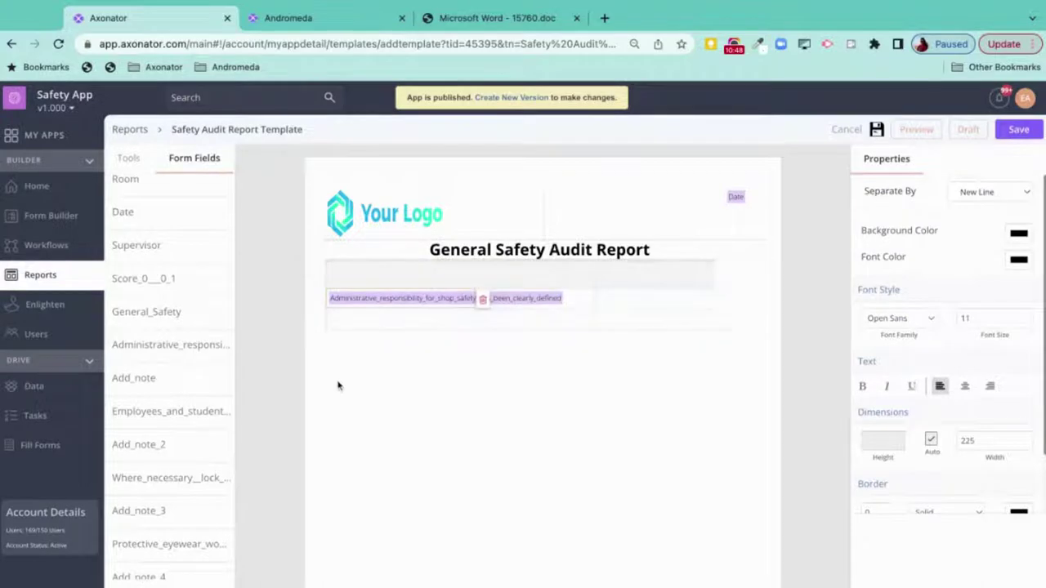
{"action": "left_click", "coordinate": [642, 304]}
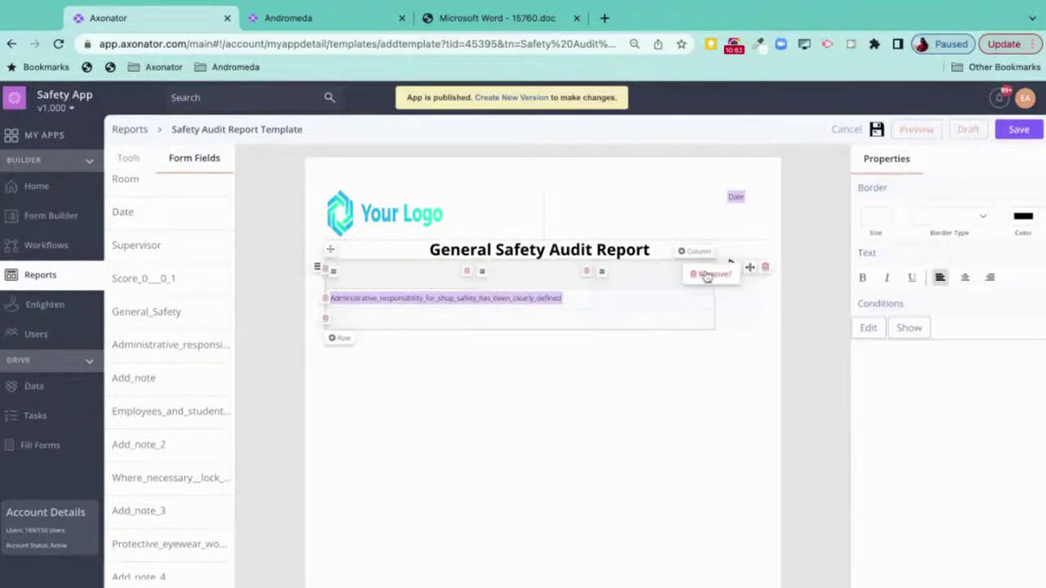
{"action": "left_click", "coordinate": [708, 275]}
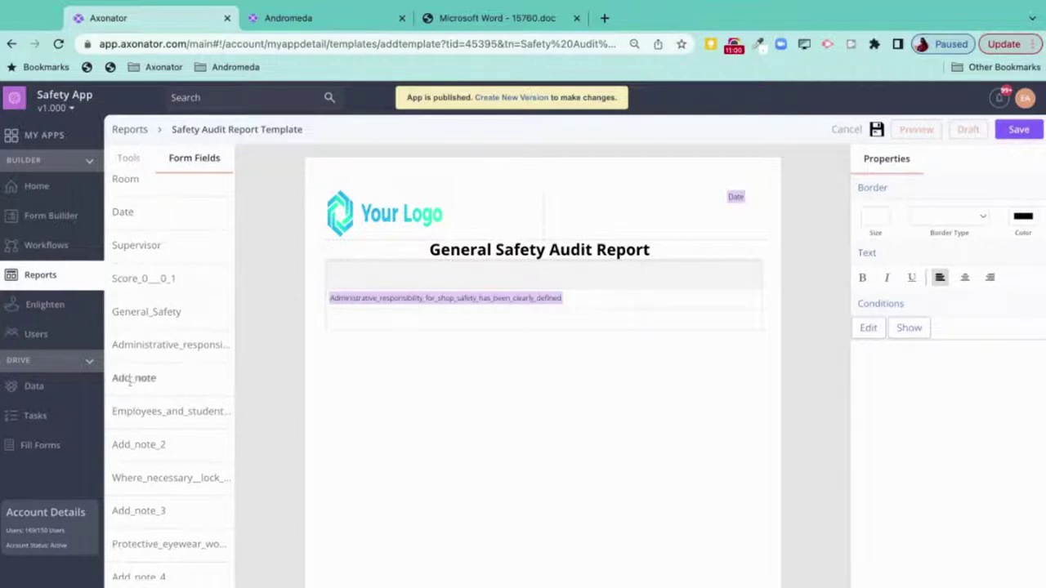
- Put Add_note beside that question, the staff training question below, and add two empty rows
{"action": "left_click_drag", "start_coordinate": [130, 381], "coordinate": [691, 298]}
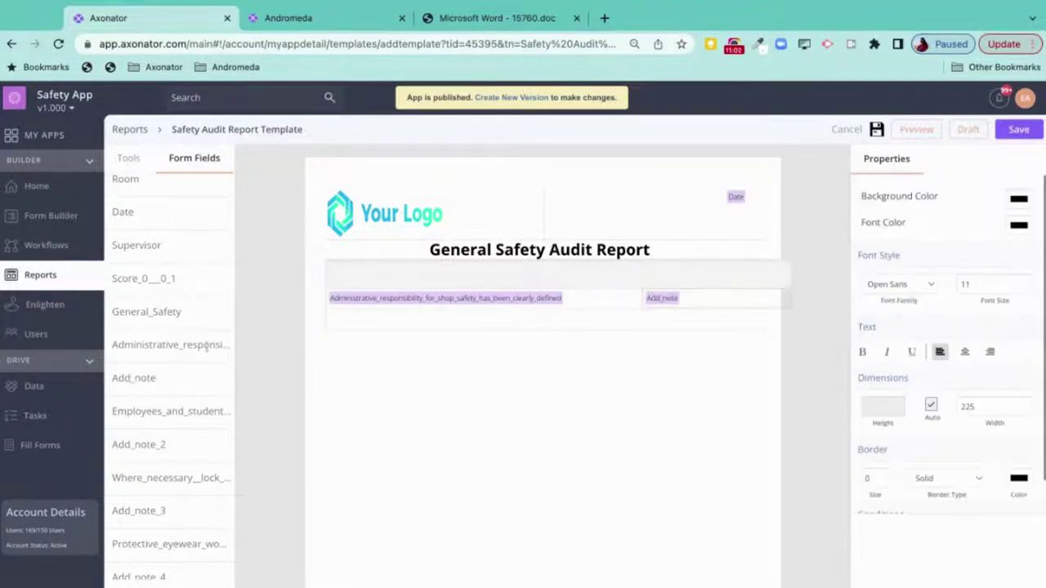
{"action": "scroll", "coordinate": [164, 390], "scroll_direction": "down", "scroll_amount": 1}
{"action": "left_click_drag", "start_coordinate": [141, 394], "coordinate": [380, 331]}
{"action": "left_click", "coordinate": [629, 322]}
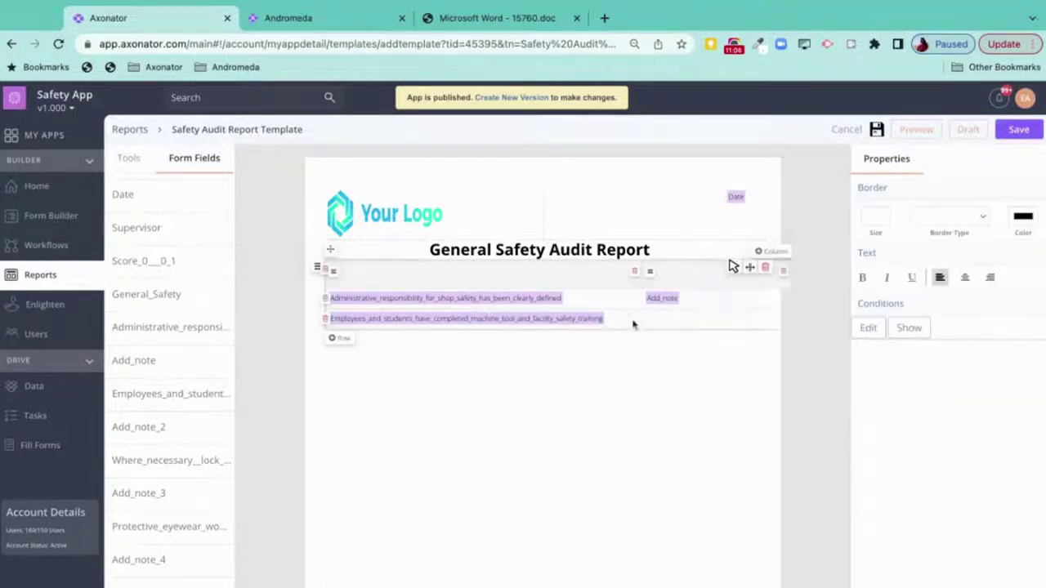
{"action": "left_click", "coordinate": [339, 340]}
{"action": "left_click", "coordinate": [347, 359]}
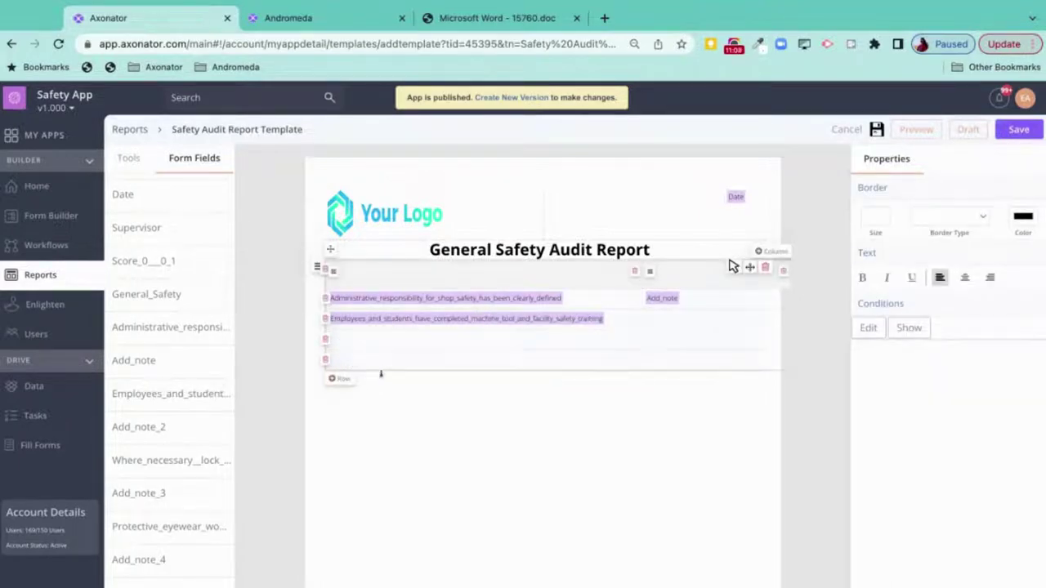
{"action": "scroll", "coordinate": [353, 417], "scroll_direction": "down", "scroll_amount": 2}
{"action": "scroll", "coordinate": [161, 417], "scroll_direction": "down", "scroll_amount": 10}
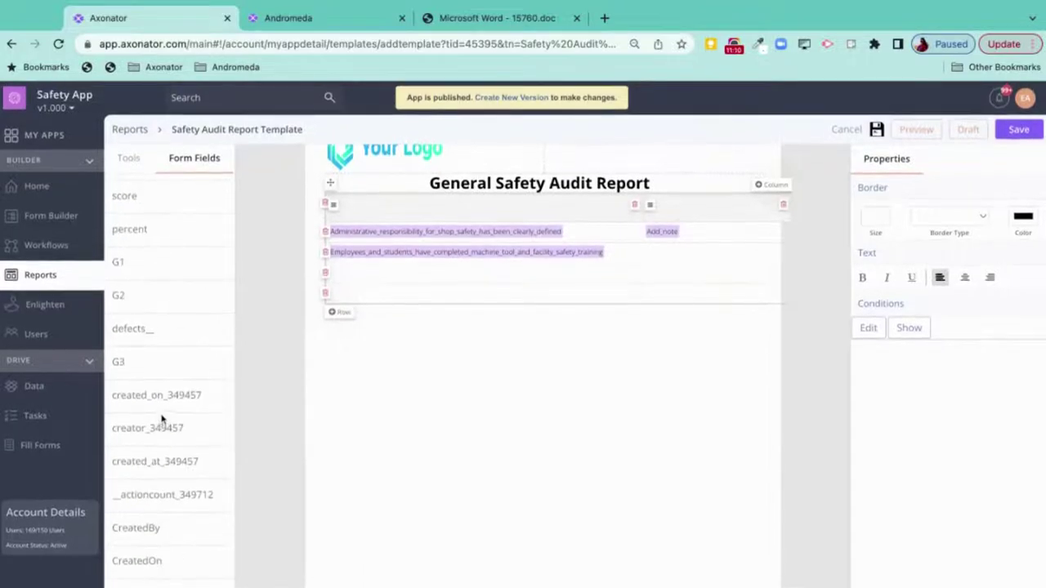
{"action": "scroll", "coordinate": [171, 282], "scroll_direction": "up", "scroll_amount": 5}
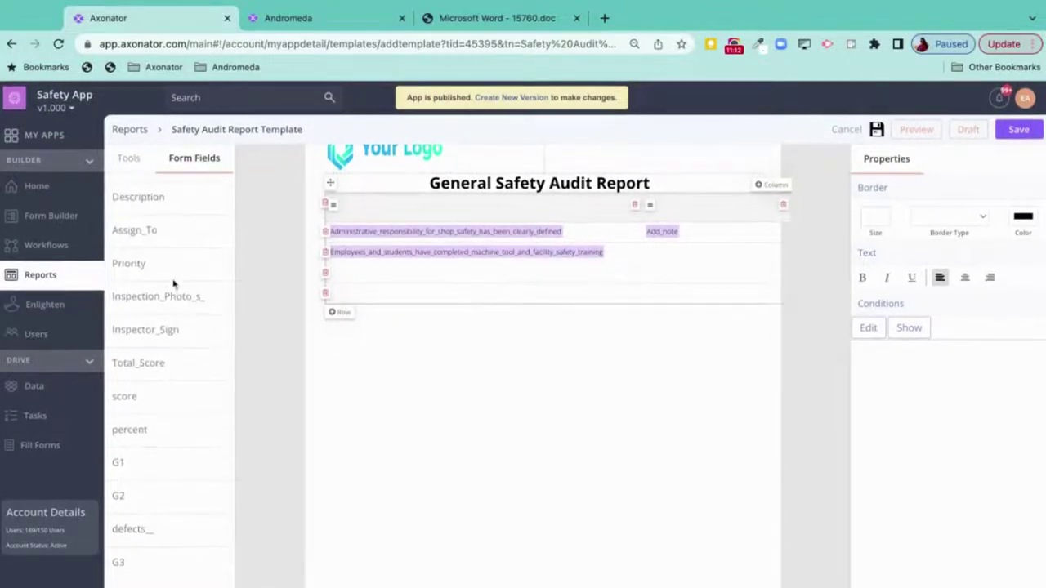
- Add the inspector signature below the table, aligned to the right
{"action": "mouse_move", "coordinate": [142, 335]}
{"action": "left_mouse_down"}
{"action": "mouse_move", "coordinate": [200, 355]}
{"action": "mouse_move", "coordinate": [523, 351]}
{"action": "left_mouse_up"}
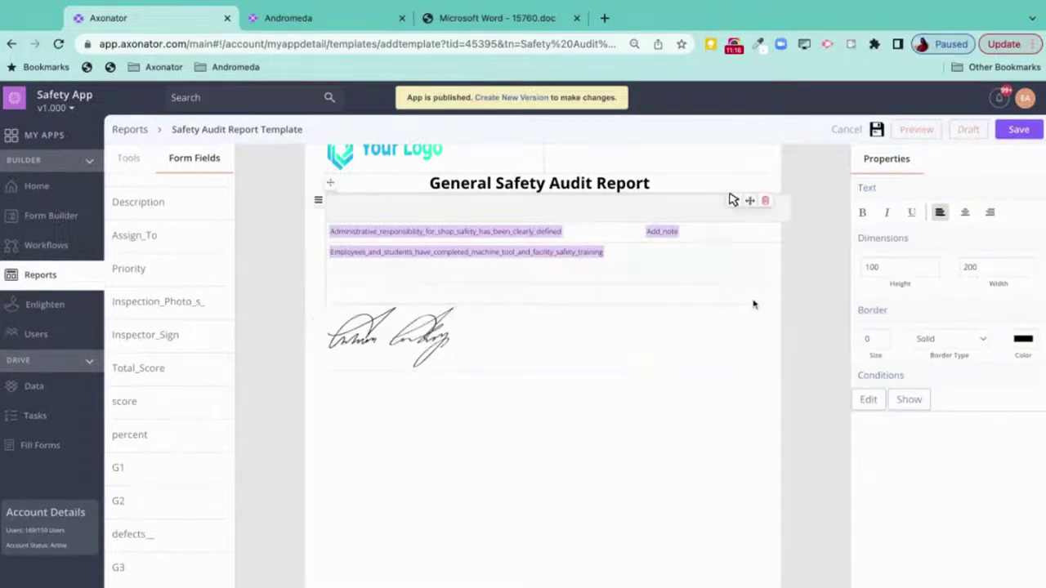
{"action": "left_click", "coordinate": [733, 312]}
{"action": "left_click", "coordinate": [988, 213]}
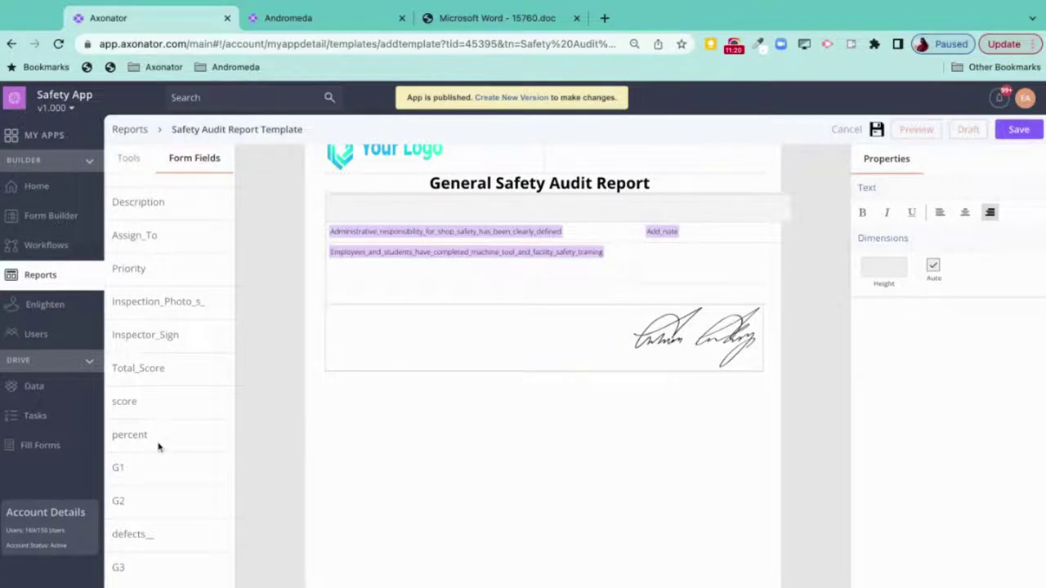
- Add the created-at location map below the signature and shift the Add_note column slightly left
{"action": "scroll", "coordinate": [160, 446], "scroll_direction": "down", "scroll_amount": 3}
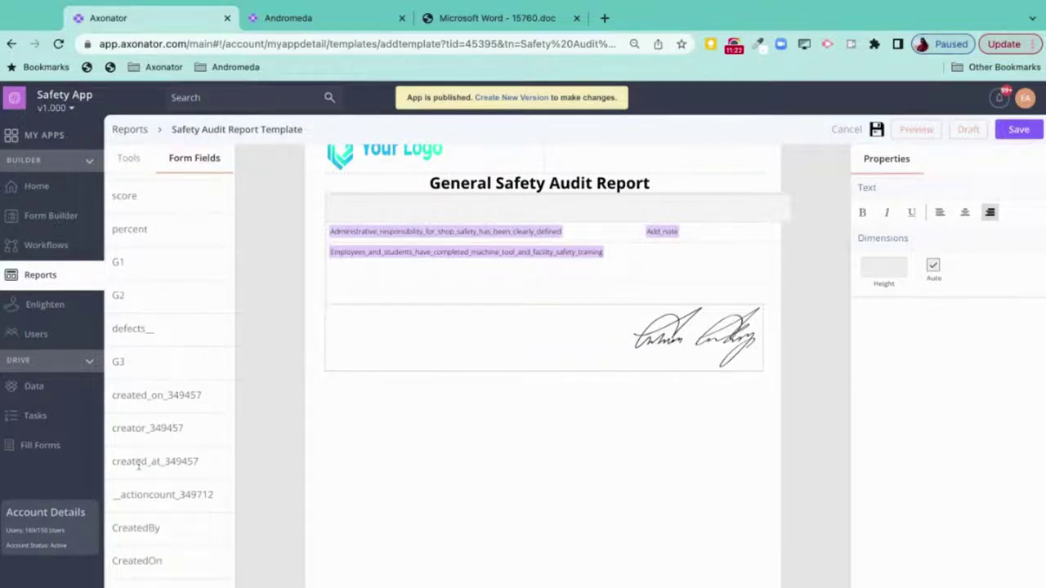
{"action": "mouse_move", "coordinate": [139, 462]}
{"action": "left_mouse_down"}
{"action": "mouse_move", "coordinate": [433, 410]}
{"action": "mouse_move", "coordinate": [441, 392]}
{"action": "left_mouse_up"}
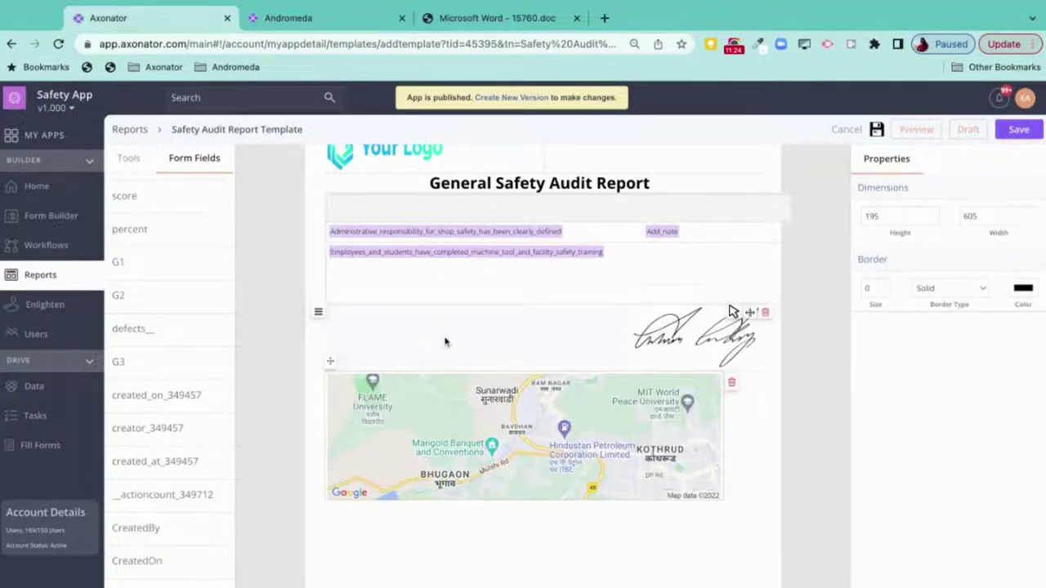
{"action": "scroll", "coordinate": [513, 341], "scroll_direction": "up", "scroll_amount": 1}
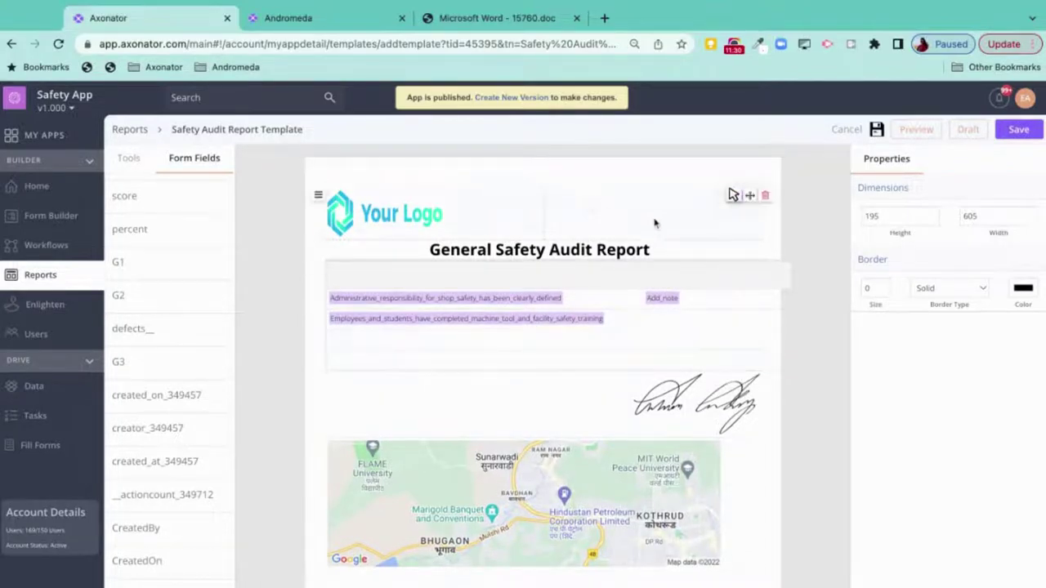
{"action": "left_click_drag", "start_coordinate": [654, 327], "coordinate": [644, 320]}
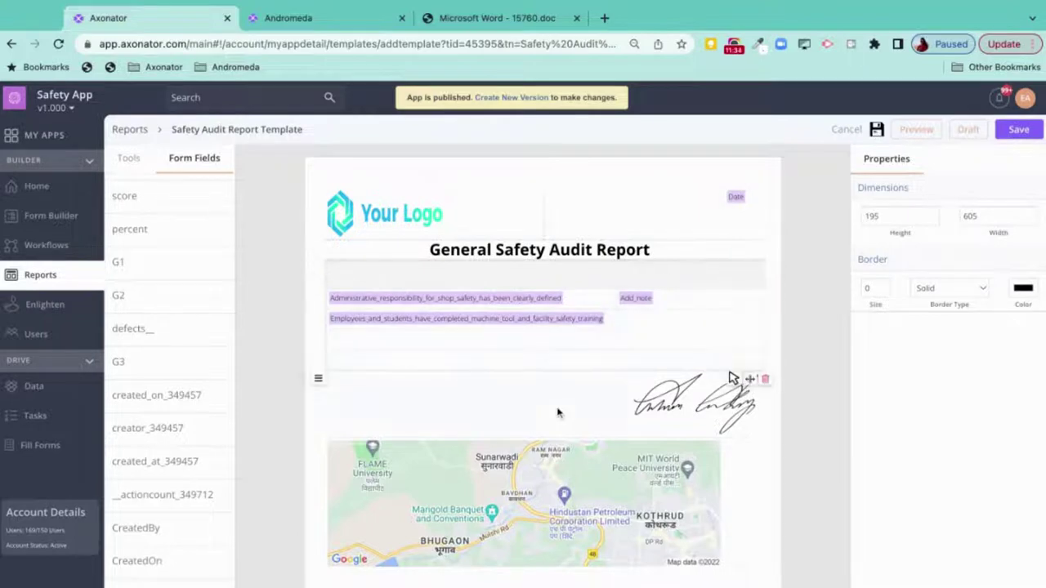
- Save the report template and create 'Safety Audit Workflow' for the General Safety form
{"action": "left_click", "coordinate": [1011, 133]}
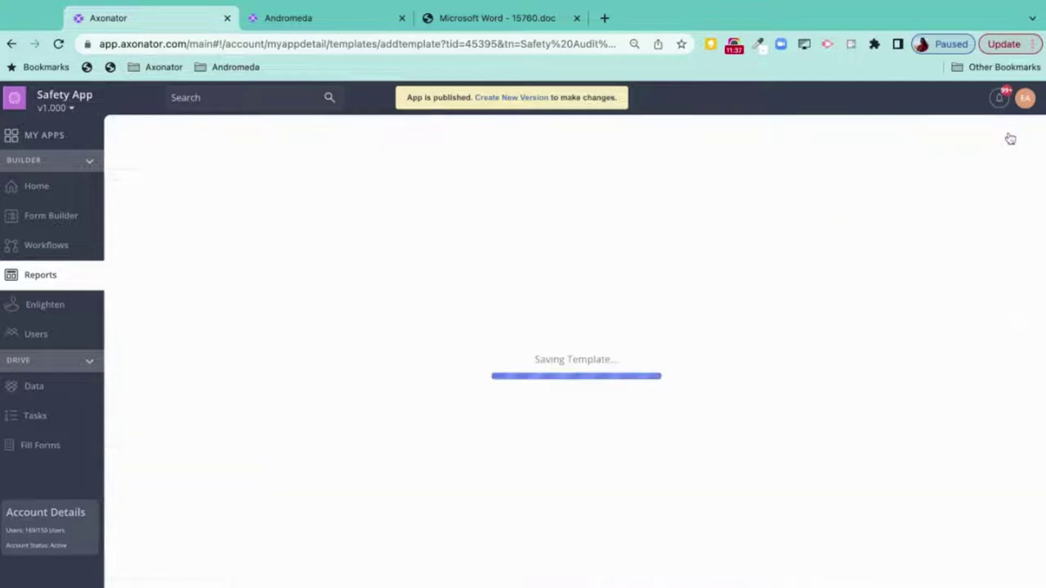
{"action": "left_click", "coordinate": [84, 256]}
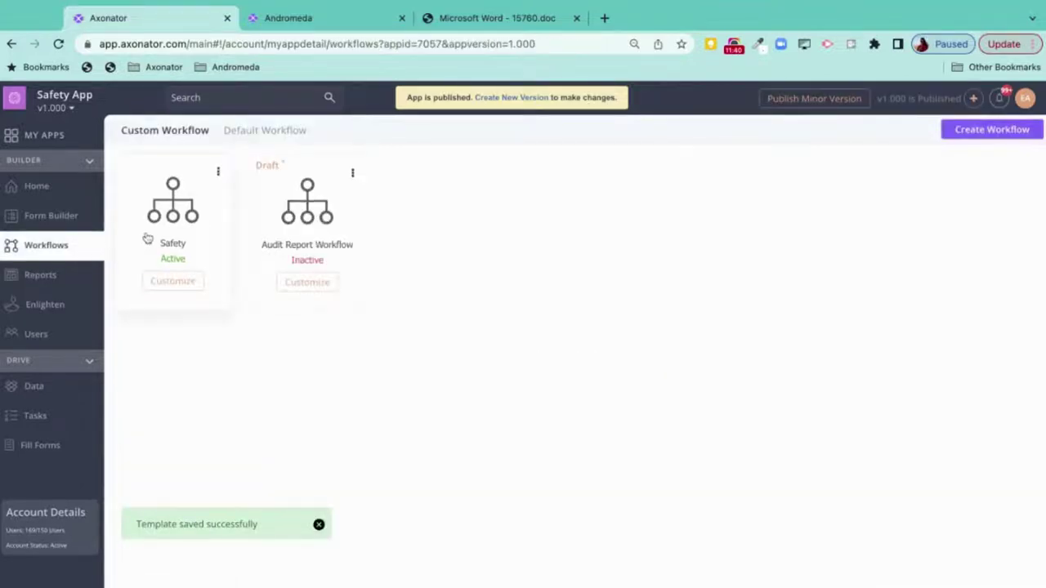
{"action": "left_click", "coordinate": [979, 133]}
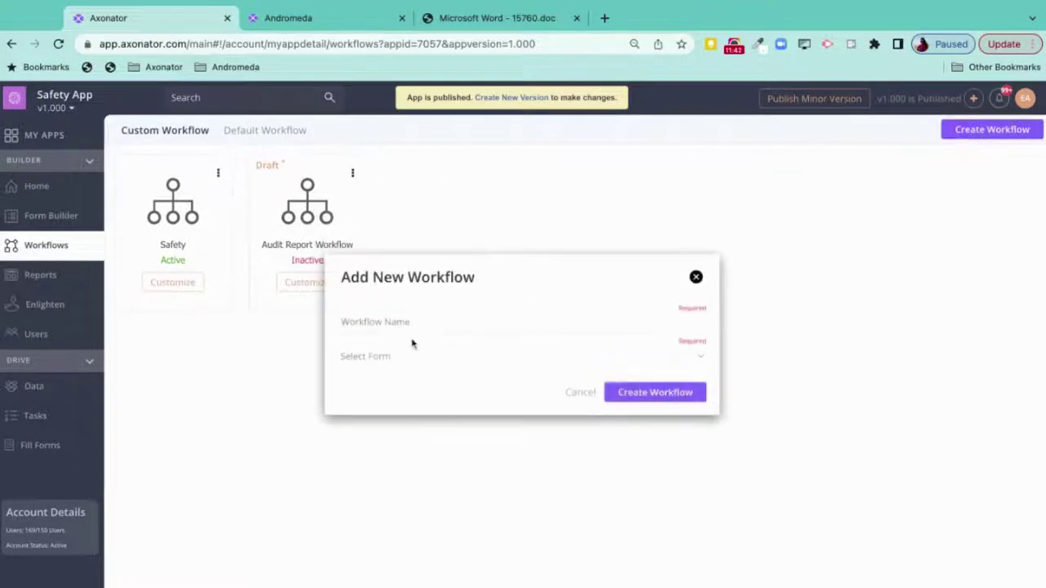
{"action": "left_click", "coordinate": [402, 323]}
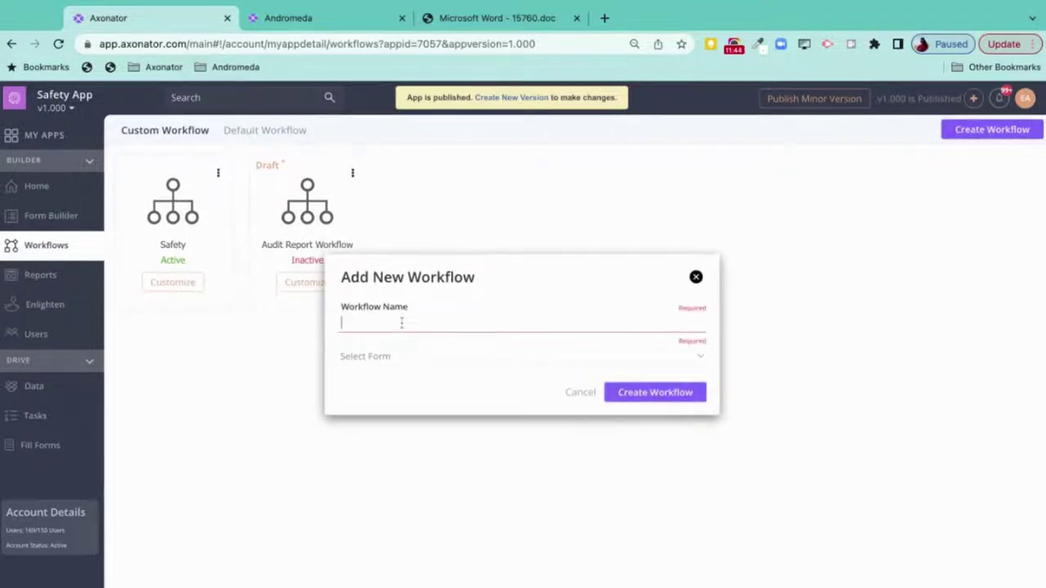
{"action": "type", "text": "Safety Audit "}
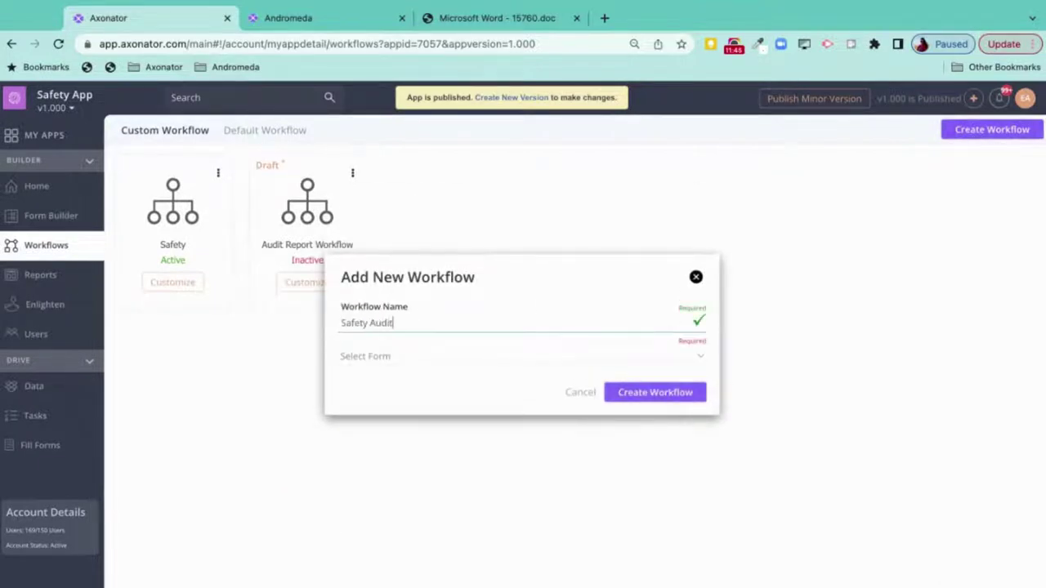
{"action": "type", "text": "Workflow"}
{"action": "left_click", "coordinate": [400, 367]}
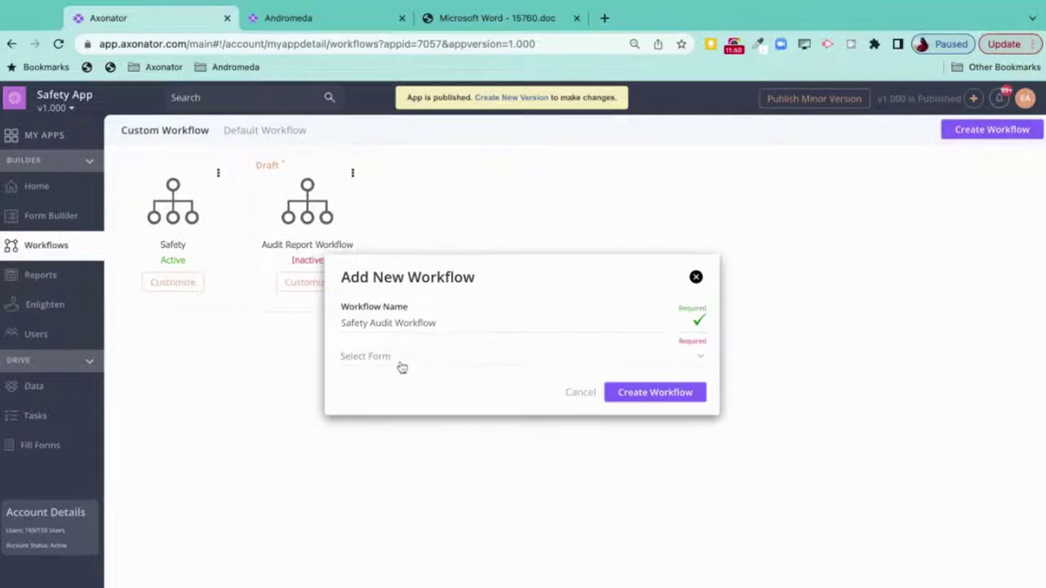
{"action": "left_click", "coordinate": [405, 380]}
{"action": "left_click", "coordinate": [630, 395]}
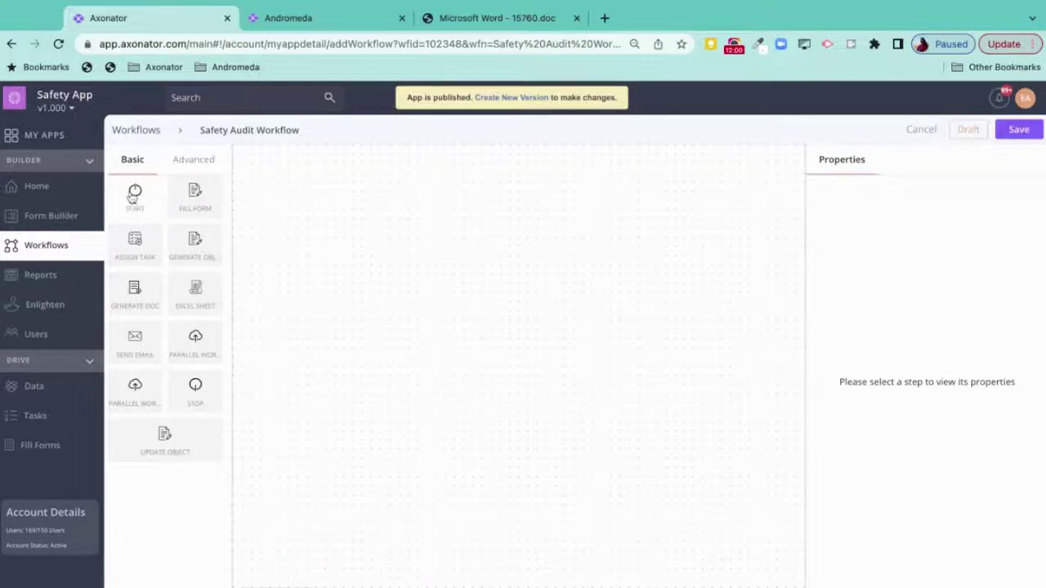
- Add a Start step to the workflow set to start on the General Safety form
{"action": "left_click_drag", "start_coordinate": [139, 205], "coordinate": [383, 223]}
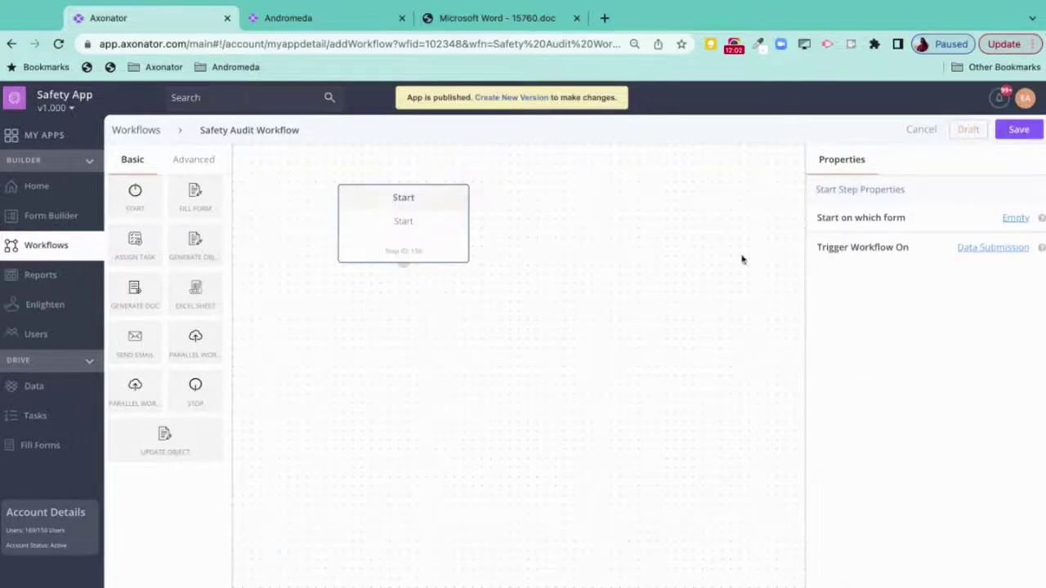
{"action": "left_click", "coordinate": [1016, 219]}
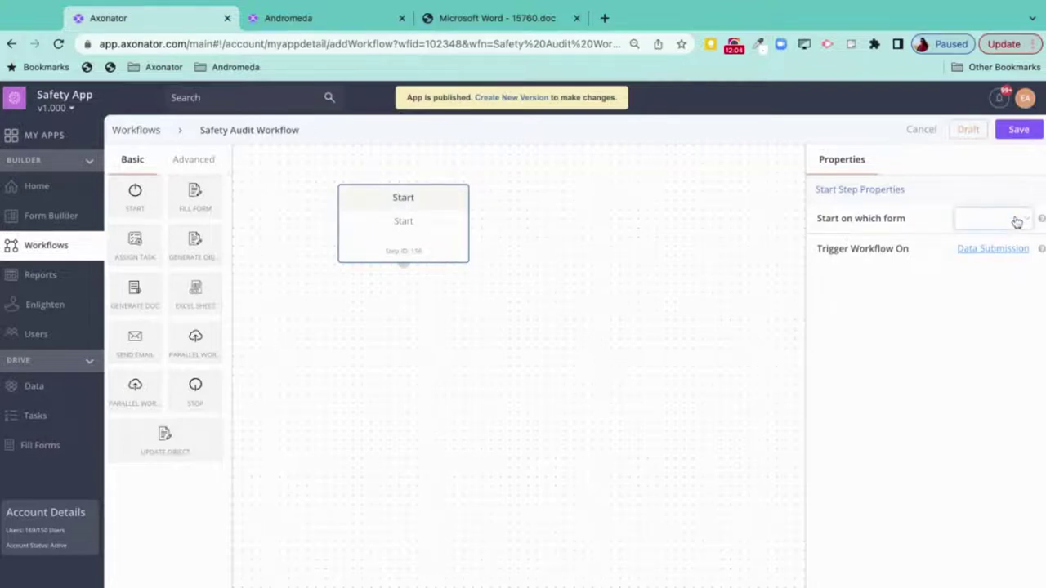
{"action": "left_click", "coordinate": [985, 223]}
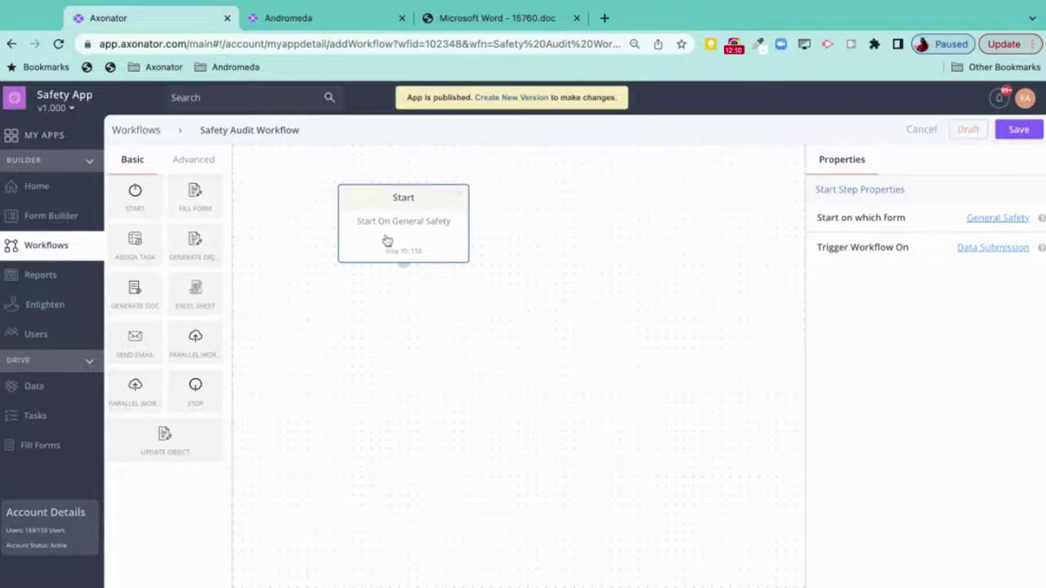
{"action": "mouse_move", "coordinate": [389, 239]}
- Connect Start to a Generate Document step using Safety Audit Report Template, and add a Send Email step
{"action": "left_click_drag", "start_coordinate": [135, 295], "coordinate": [134, 294]}
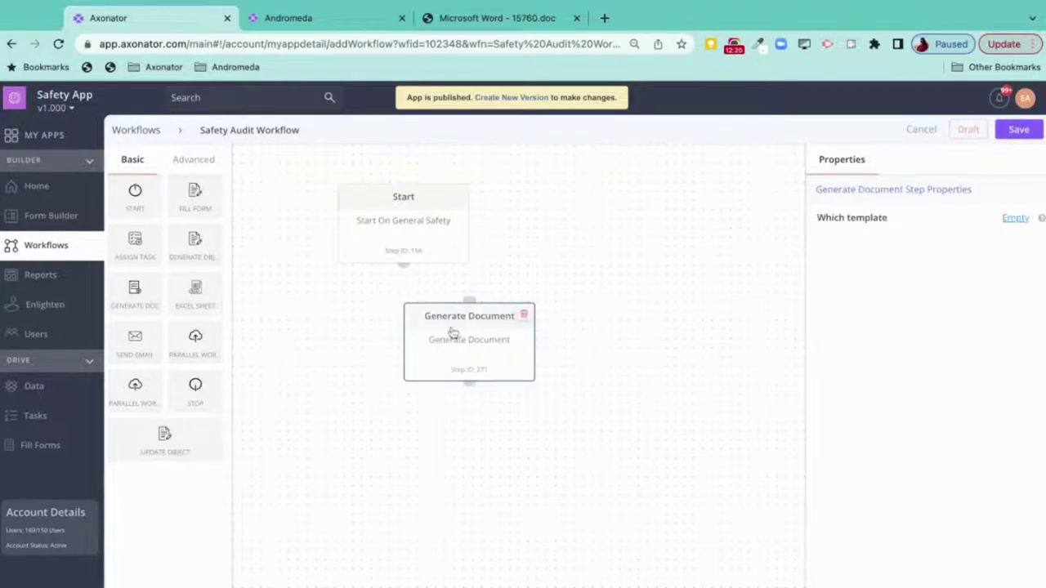
{"action": "left_click_drag", "start_coordinate": [406, 272], "coordinate": [469, 300]}
{"action": "left_click", "coordinate": [1015, 217]}
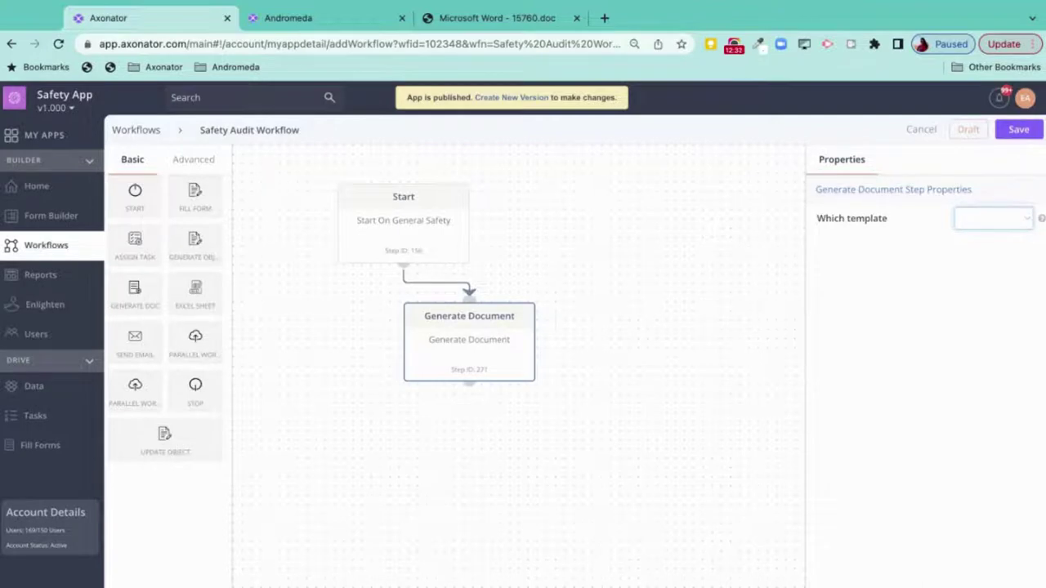
{"action": "left_click", "coordinate": [991, 331]}
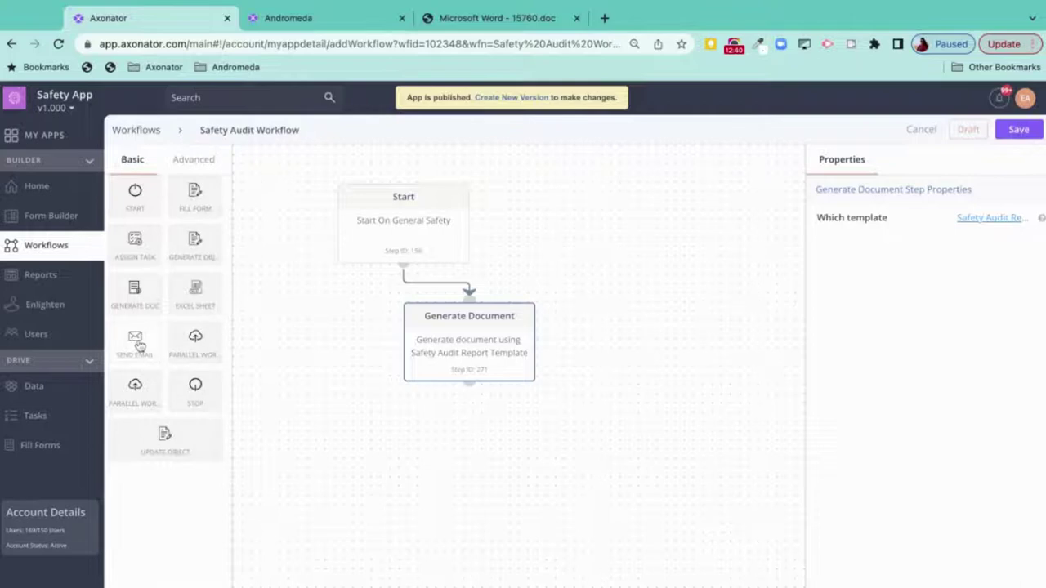
{"action": "left_click_drag", "start_coordinate": [139, 346], "coordinate": [621, 435]}
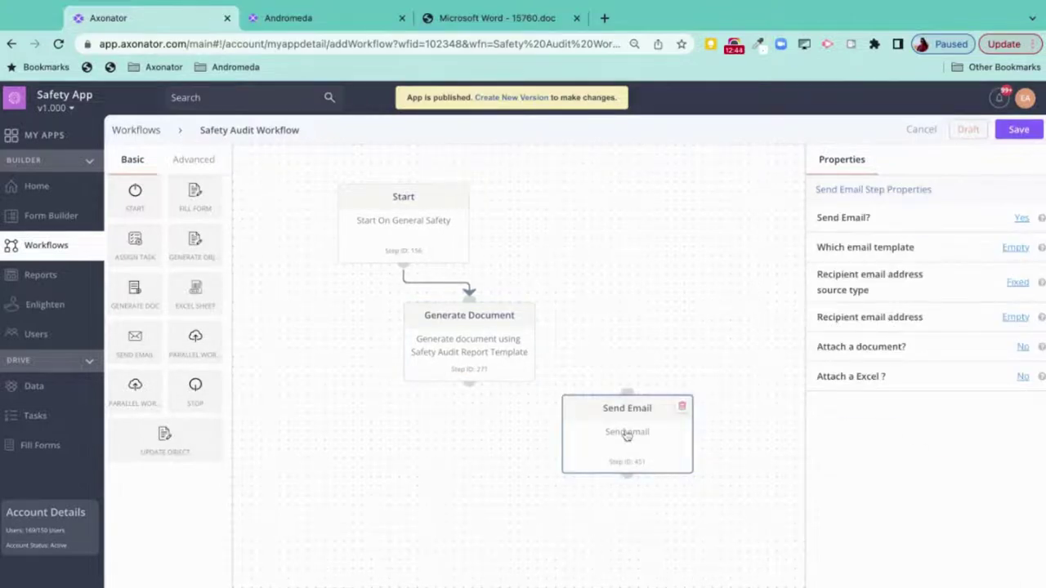
- Enter the recipient's e-mail address in the Send Email step
{"action": "left_click", "coordinate": [1015, 318]}
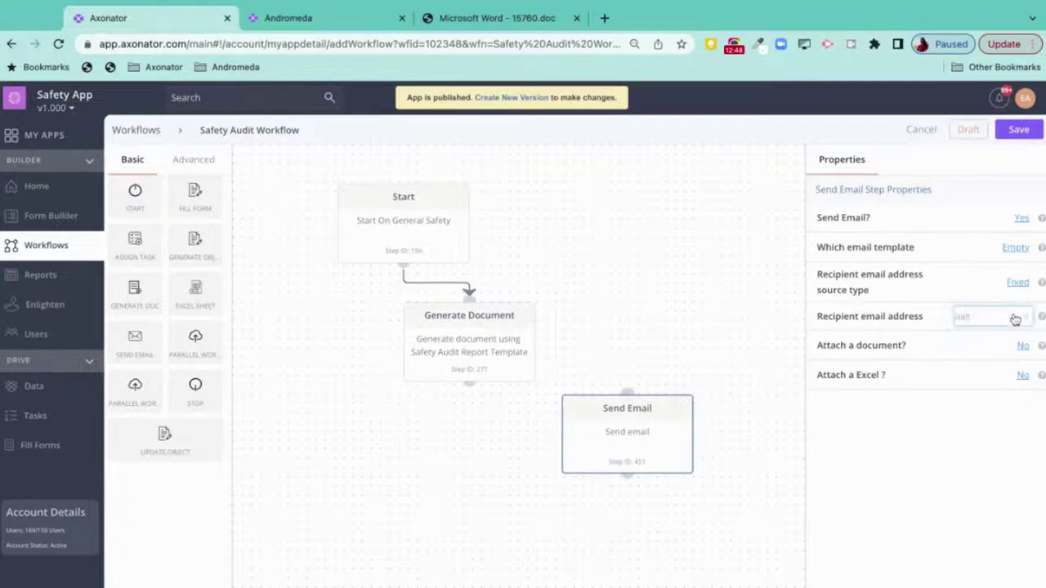
{"action": "key", "text": "Return"}
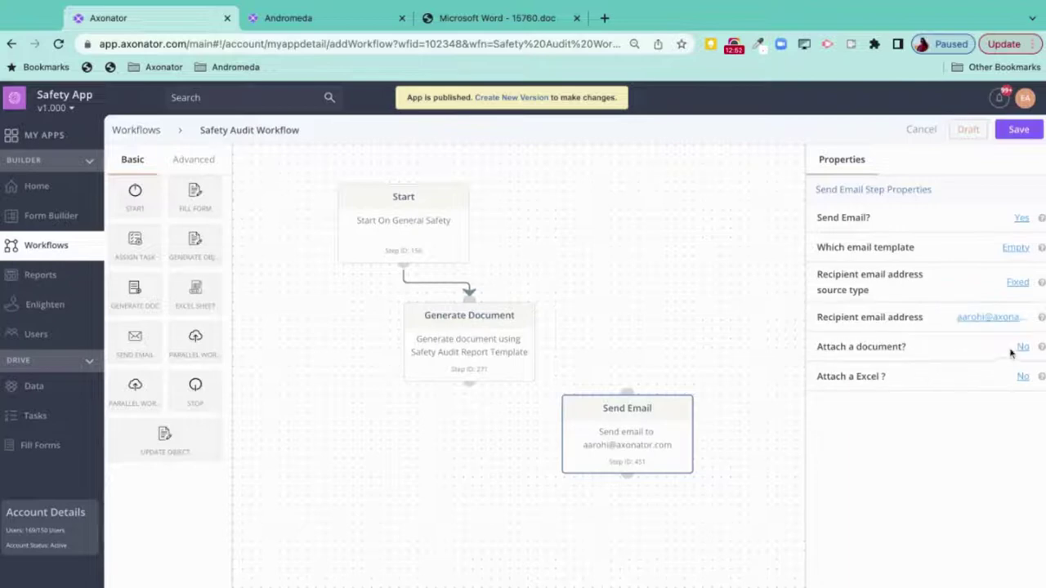
- Attach the Generate Document step's output, link Generate Document to Send Email, and add a STOP step
{"action": "left_click", "coordinate": [1022, 348]}
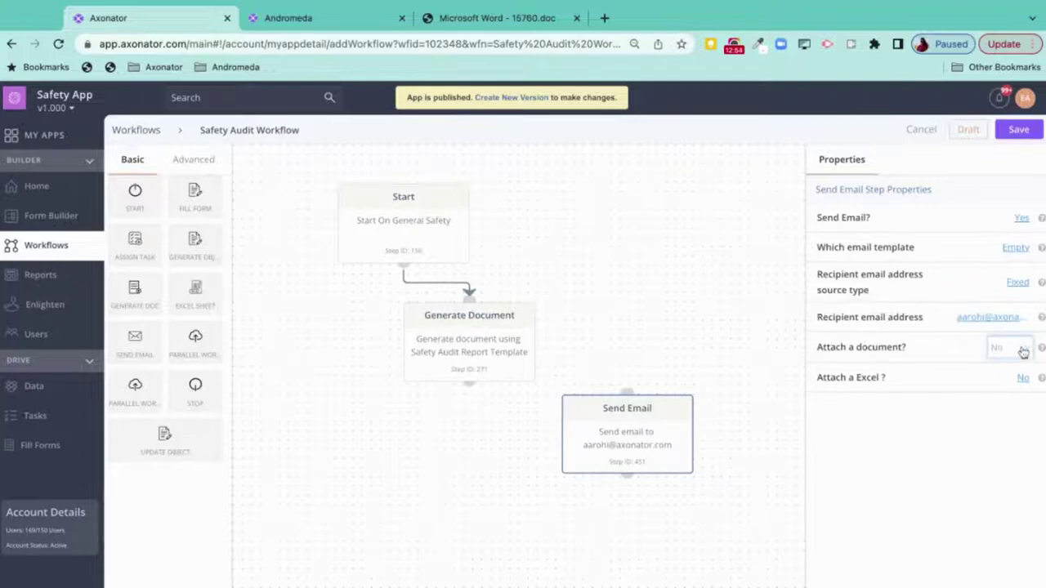
{"action": "left_click", "coordinate": [1013, 343]}
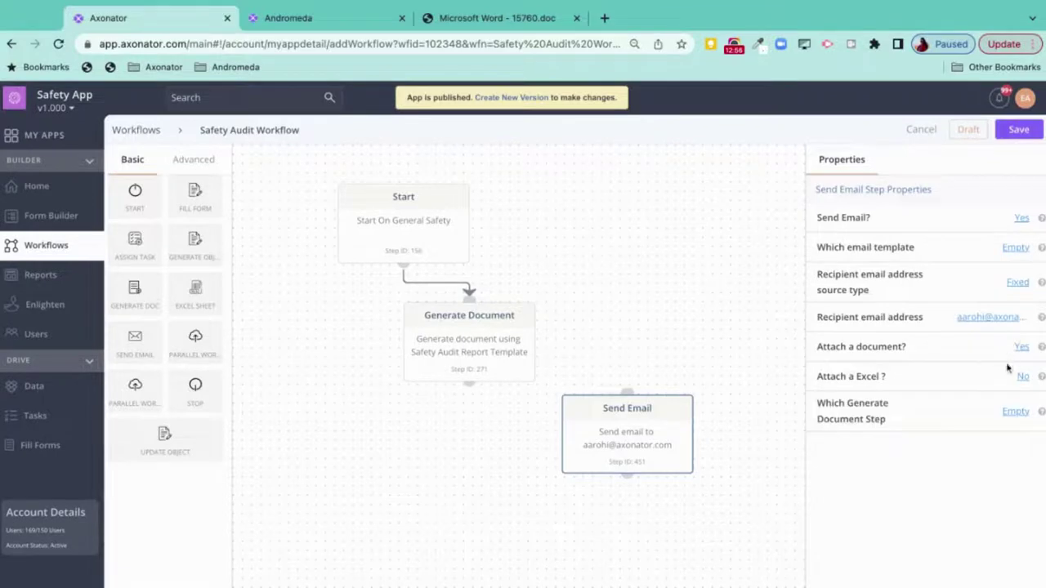
{"action": "left_click", "coordinate": [1016, 413]}
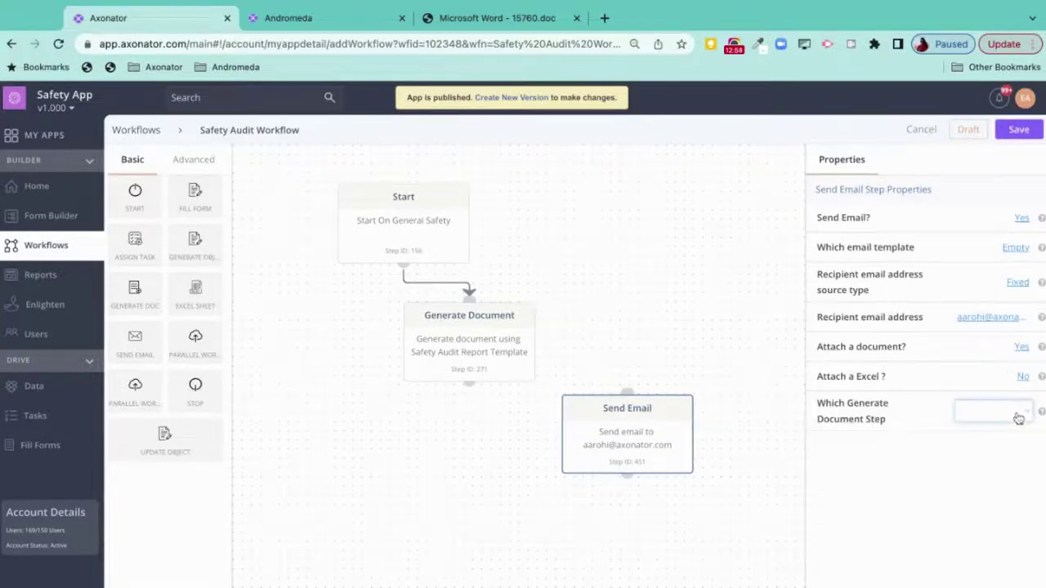
{"action": "left_click", "coordinate": [991, 420]}
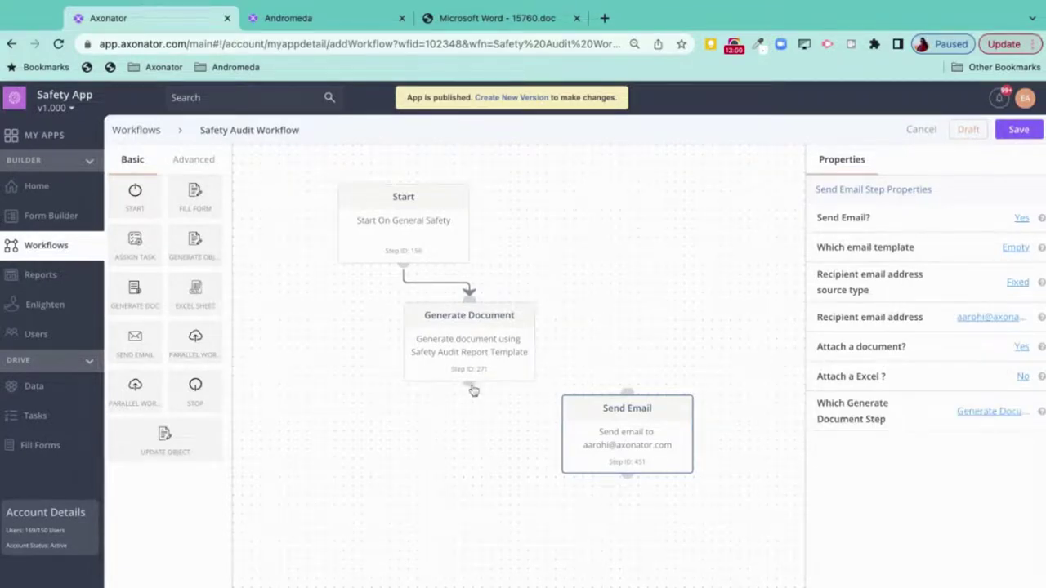
{"action": "left_click_drag", "start_coordinate": [474, 391], "coordinate": [626, 382]}
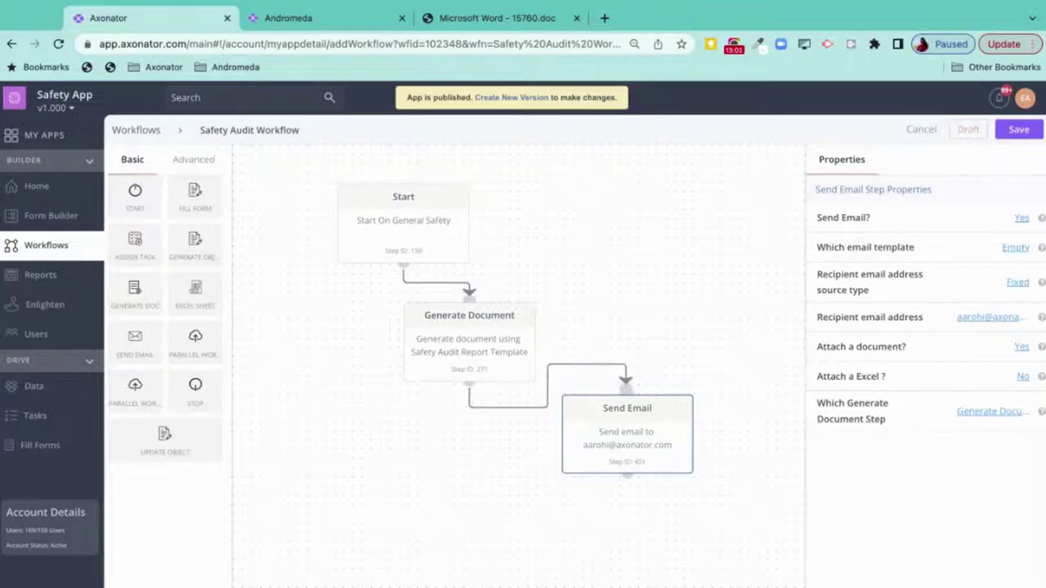
{"action": "left_click_drag", "start_coordinate": [199, 391], "coordinate": [422, 482]}
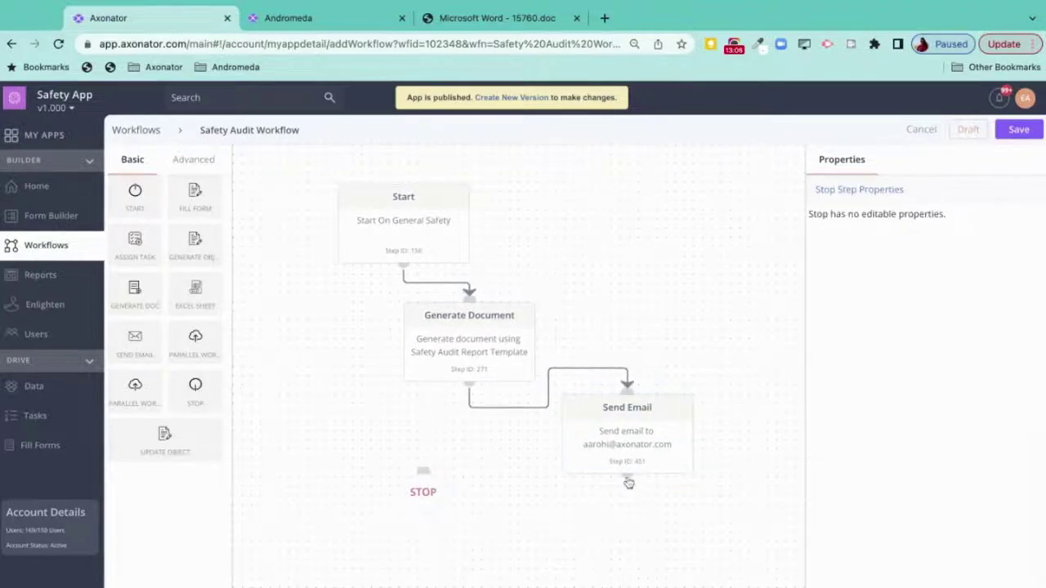
- Link Send Email to STOP and save the Safety Audit Workflow as a draft
{"action": "left_click_drag", "start_coordinate": [628, 483], "coordinate": [422, 464]}
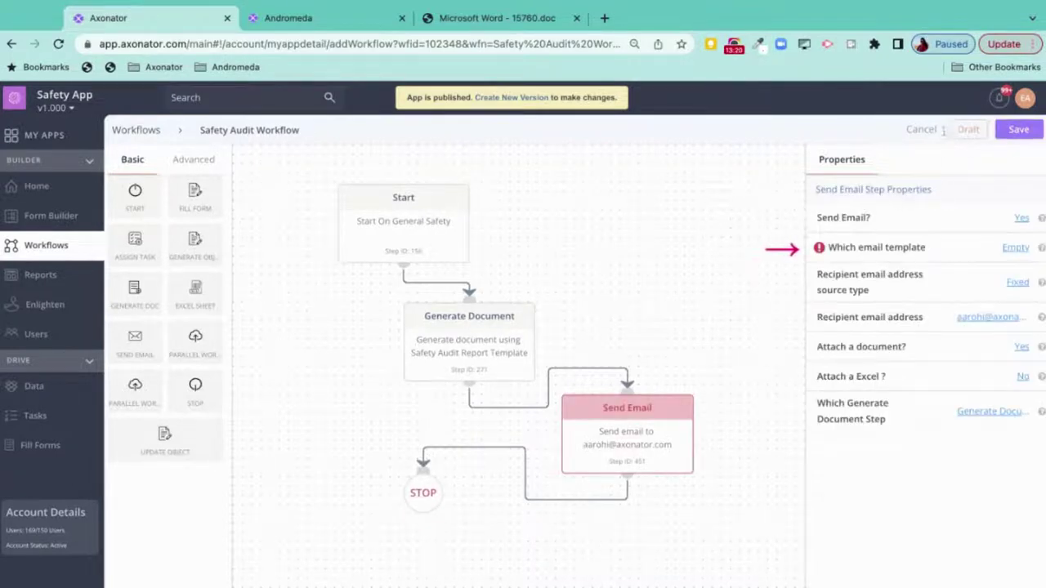
{"action": "left_click", "coordinate": [957, 133]}
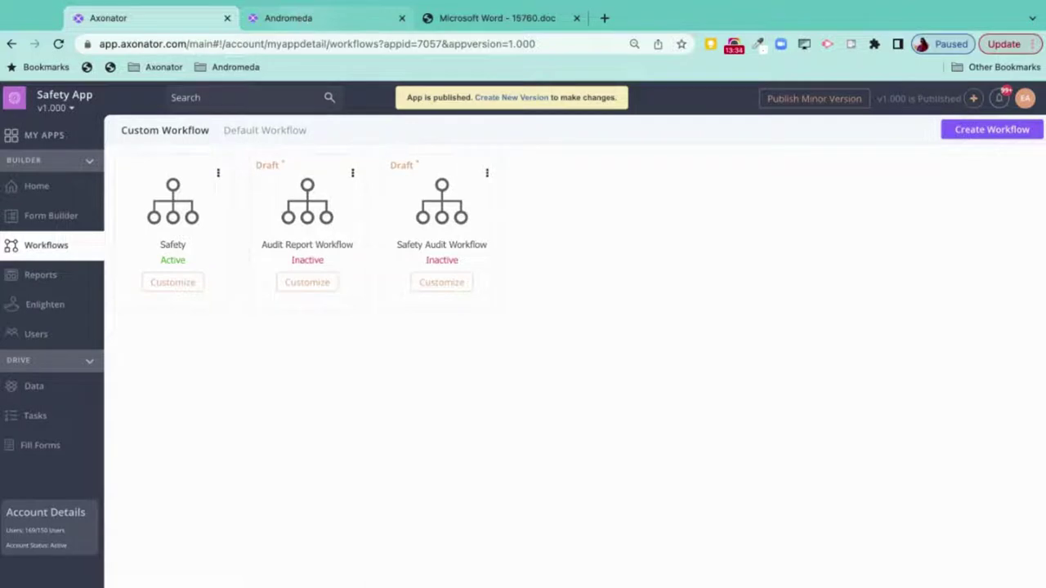
- On the Enlighten reports page, create a new Graphical report
{"action": "left_click", "coordinate": [288, 17]}
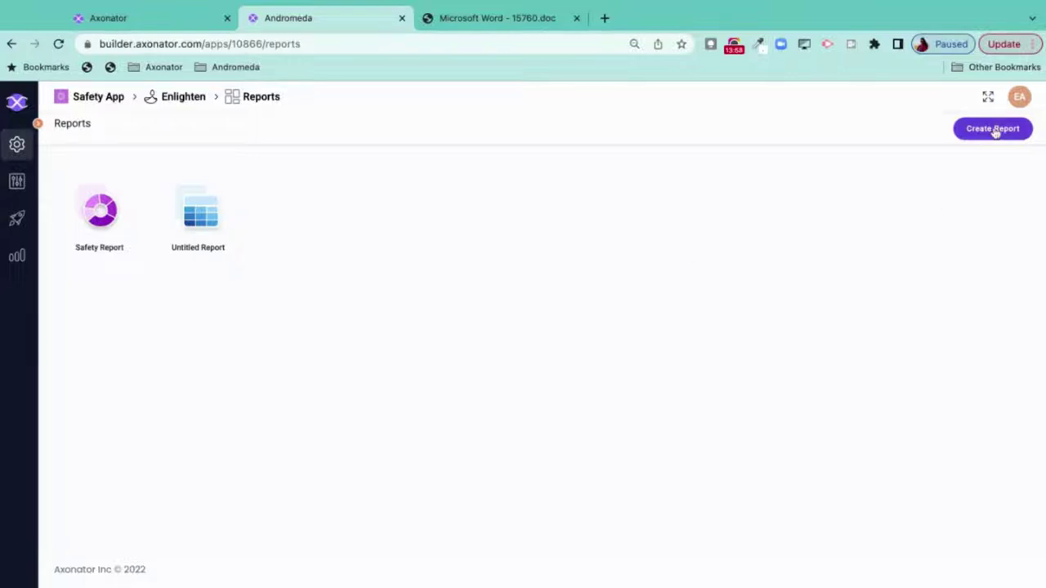
{"action": "left_click", "coordinate": [993, 131]}
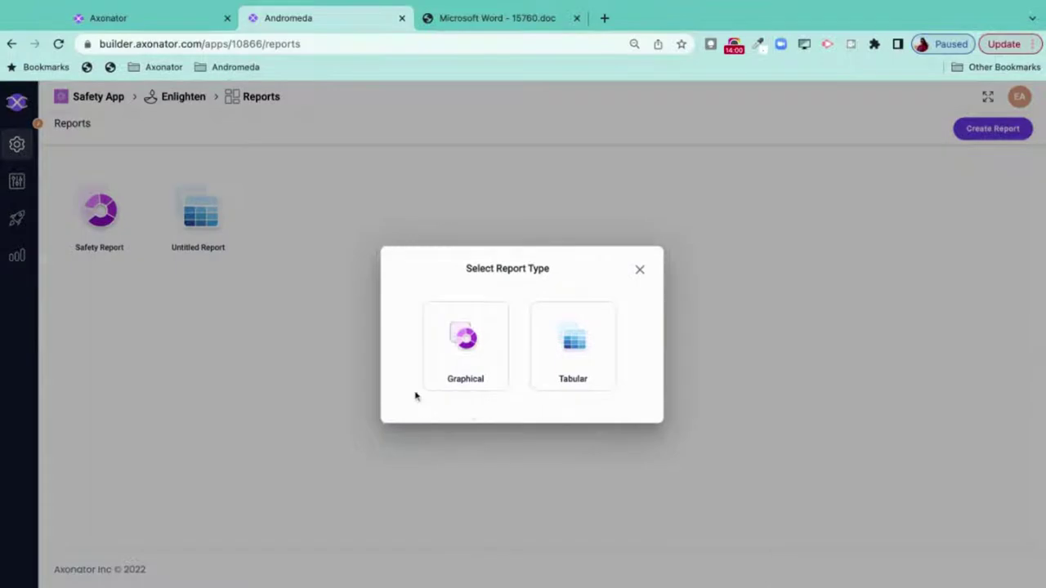
{"action": "left_click", "coordinate": [474, 369]}
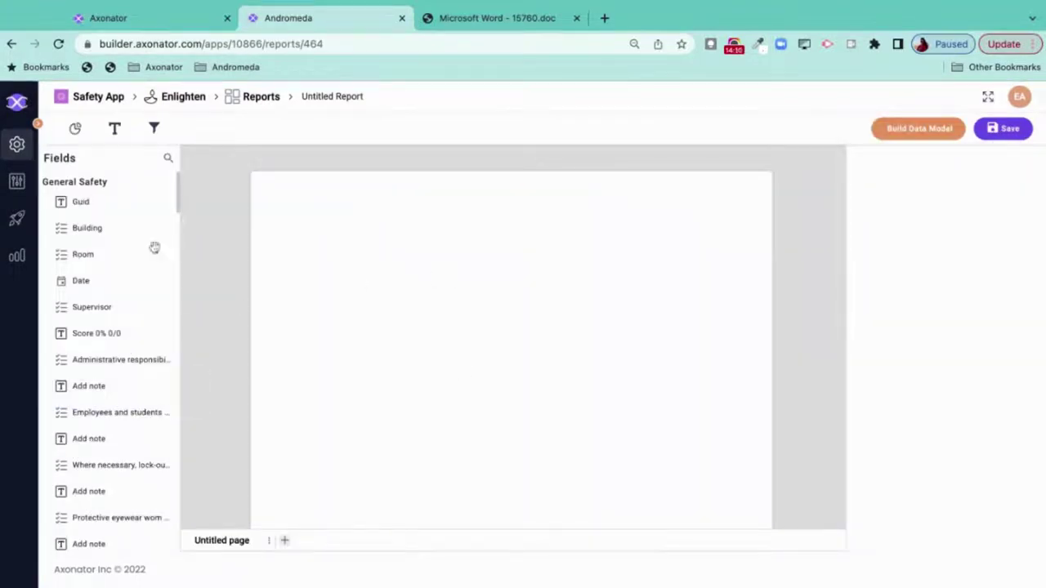
- Add a vertical bar chart with Count of score as its metric
{"action": "left_click", "coordinate": [76, 130]}
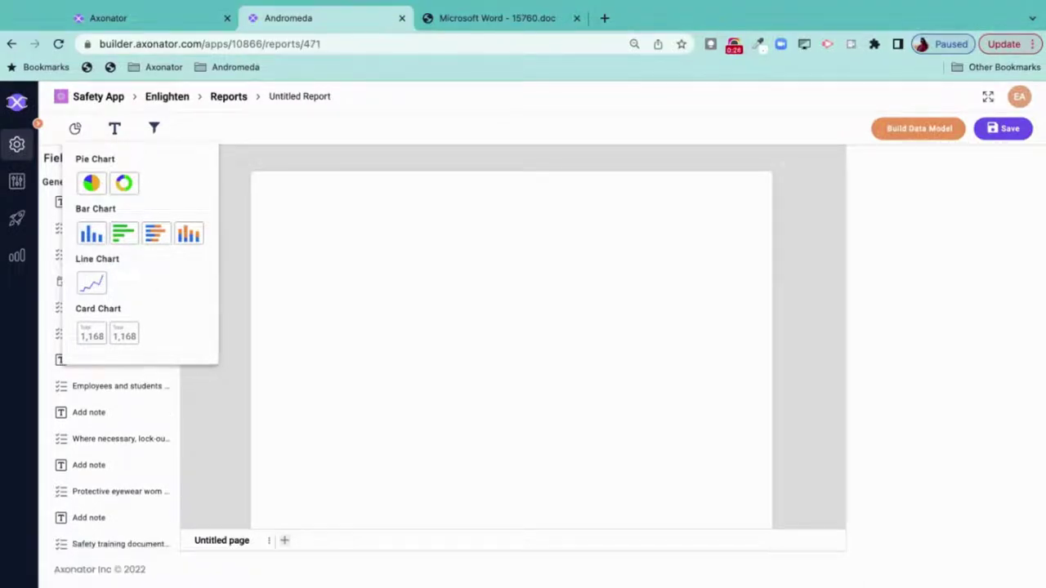
{"action": "left_click", "coordinate": [91, 234]}
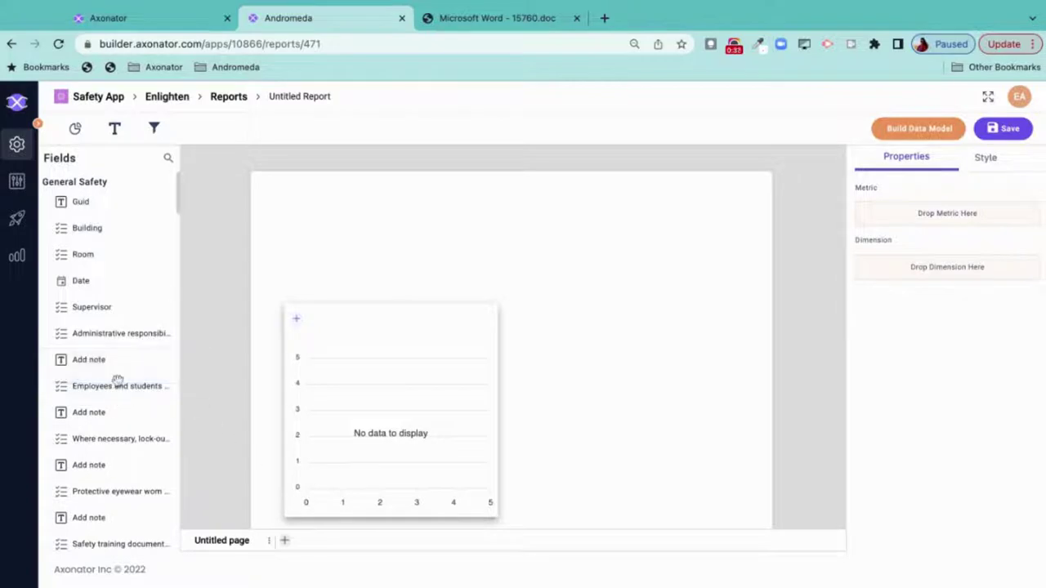
{"action": "scroll", "coordinate": [120, 272], "scroll_direction": "down", "scroll_amount": 15}
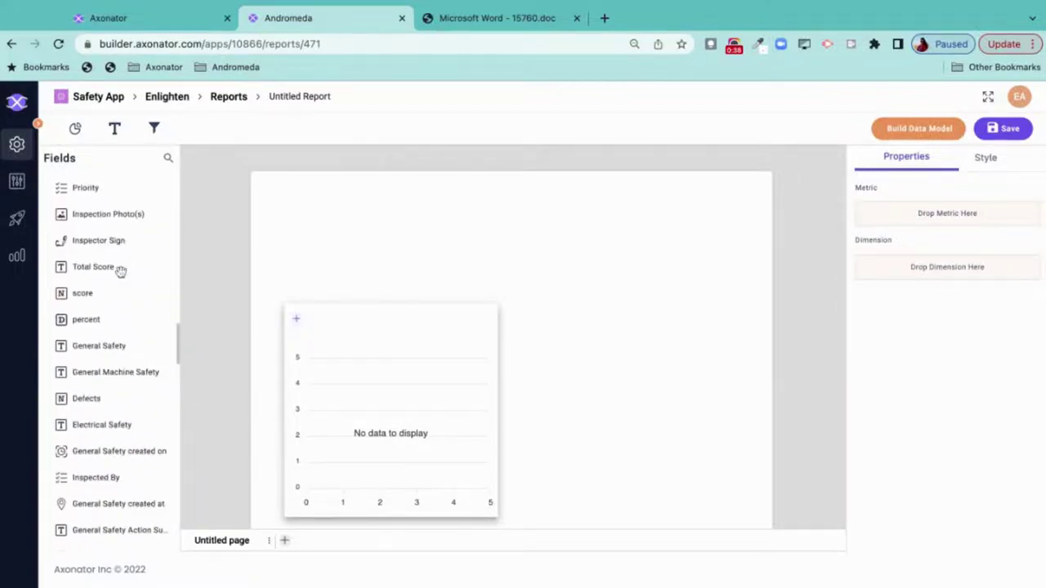
{"action": "scroll", "coordinate": [83, 245], "scroll_direction": "down", "scroll_amount": 4}
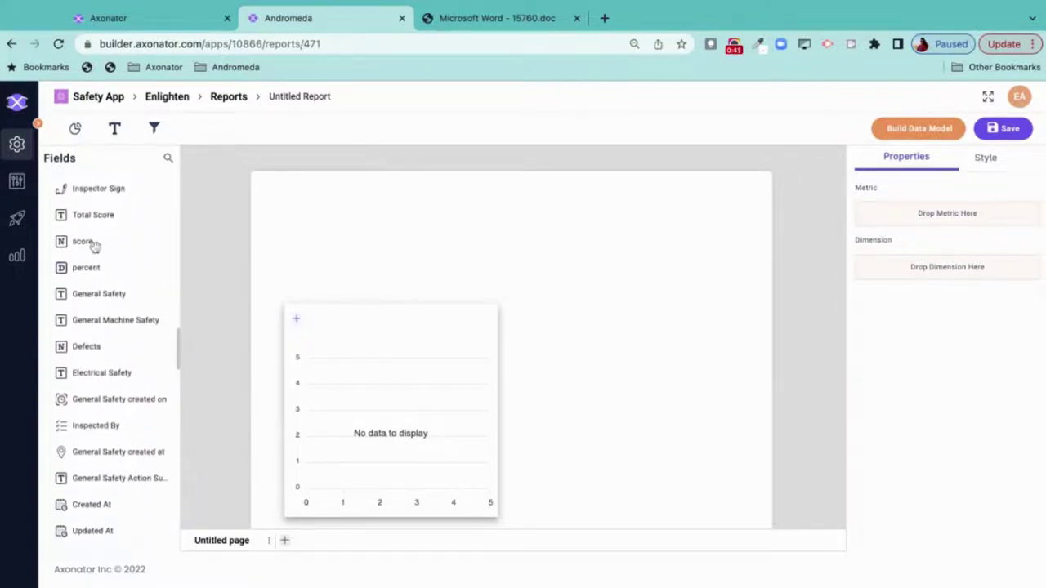
{"action": "left_click_drag", "start_coordinate": [83, 244], "coordinate": [374, 373]}
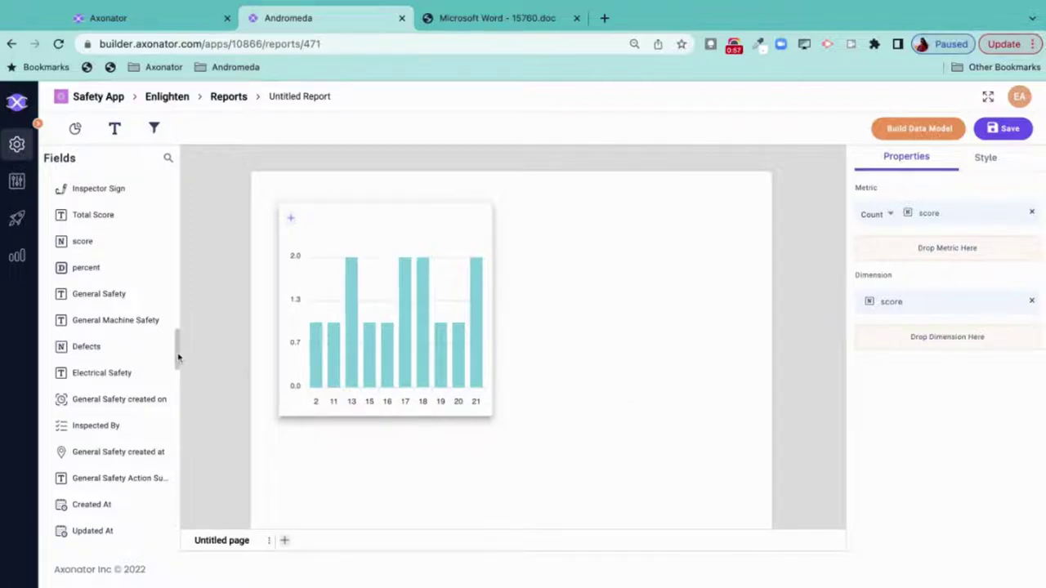
- Replace the score dimension with Building Name
{"action": "left_click", "coordinate": [1031, 302]}
{"action": "scroll", "coordinate": [110, 299], "scroll_direction": "down", "scroll_amount": 5}
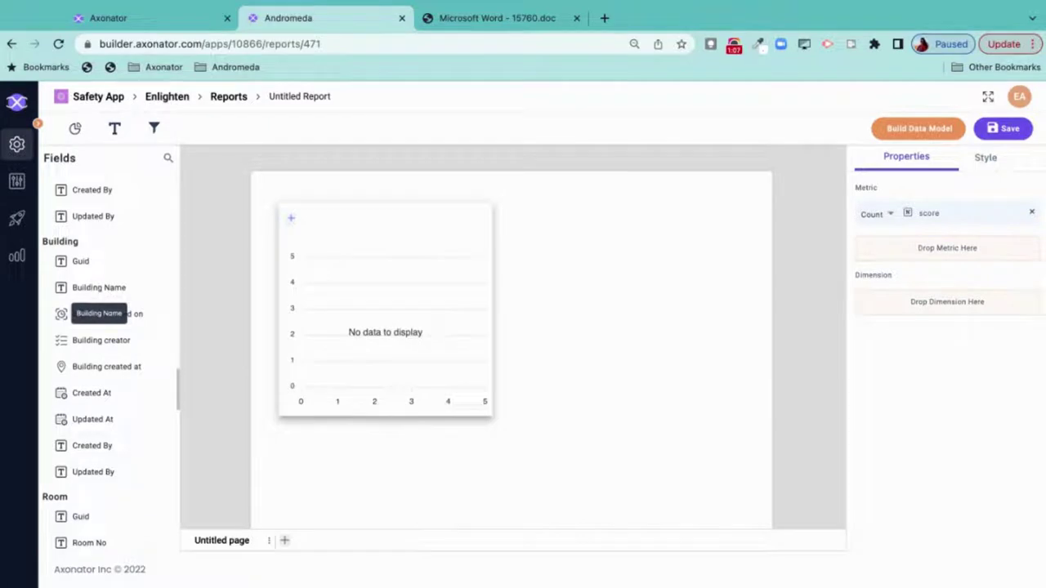
{"action": "left_click_drag", "start_coordinate": [99, 287], "coordinate": [910, 327]}
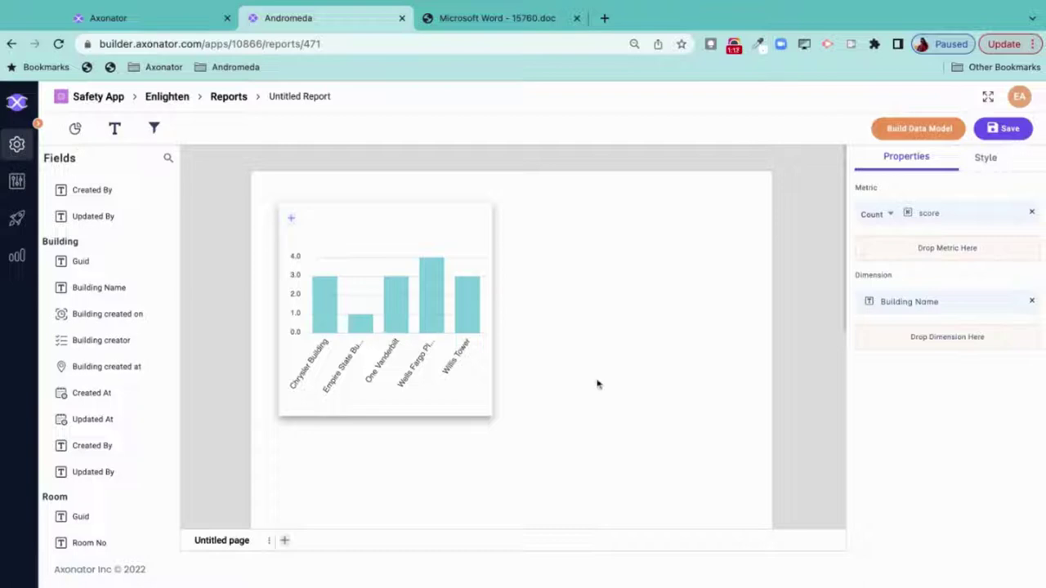
- Title the bar chart 'Safety Score by Sites', colour the bars dark blue, and set font size 16
{"action": "left_click", "coordinate": [986, 159]}
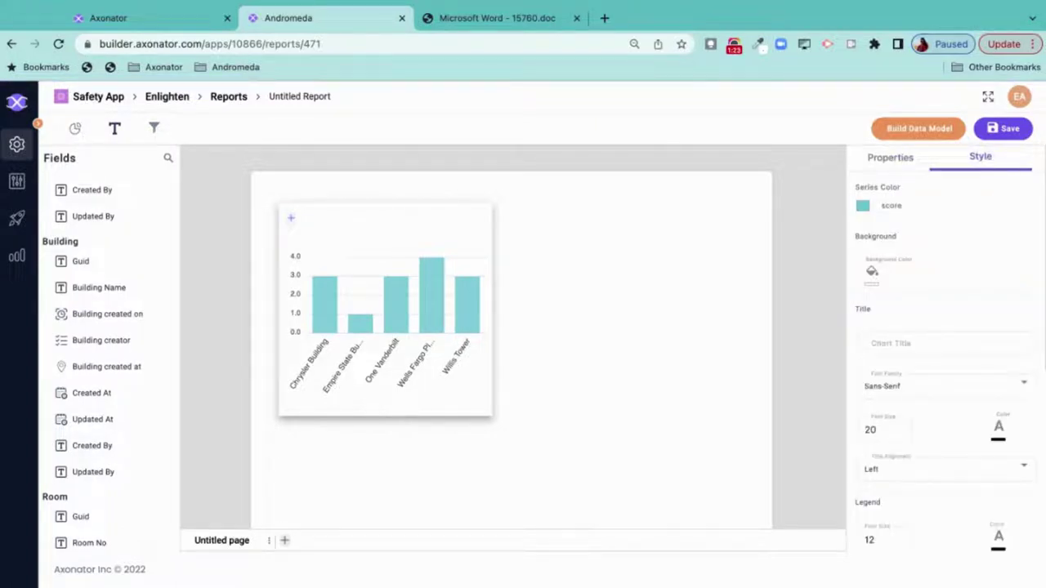
{"action": "type", "text": "Safety Score by Sites"}
{"action": "left_click", "coordinate": [899, 434]}
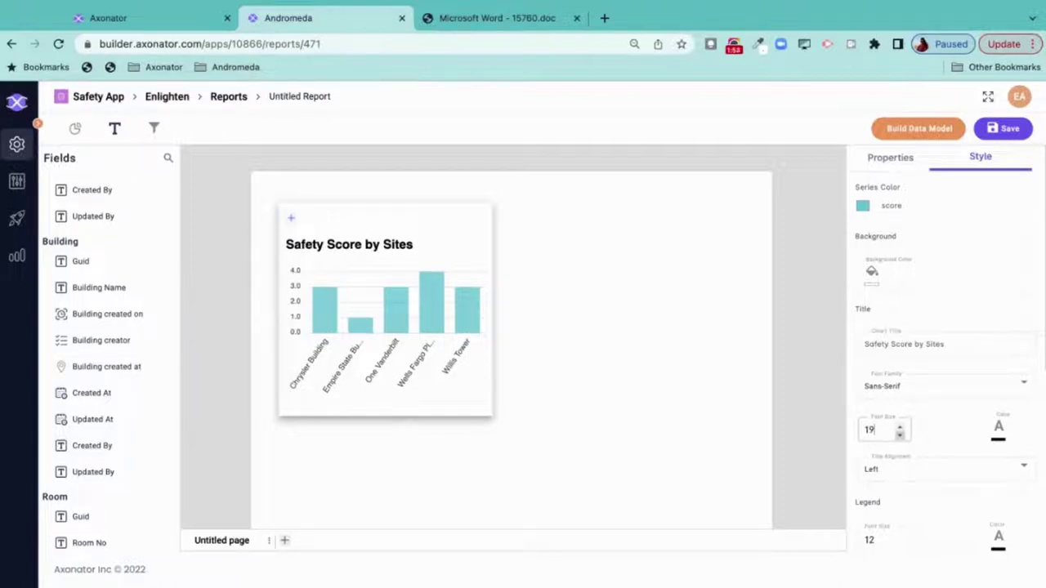
{"action": "left_click", "coordinate": [864, 208]}
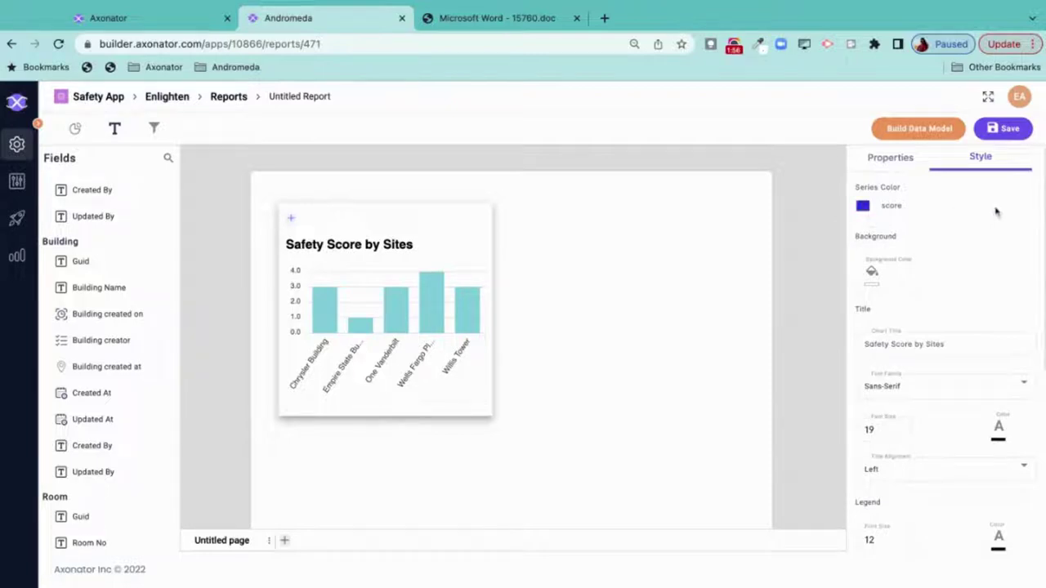
{"action": "left_click", "coordinate": [899, 435]}
{"action": "left_click", "coordinate": [899, 436]}
{"action": "left_click", "coordinate": [899, 436]}
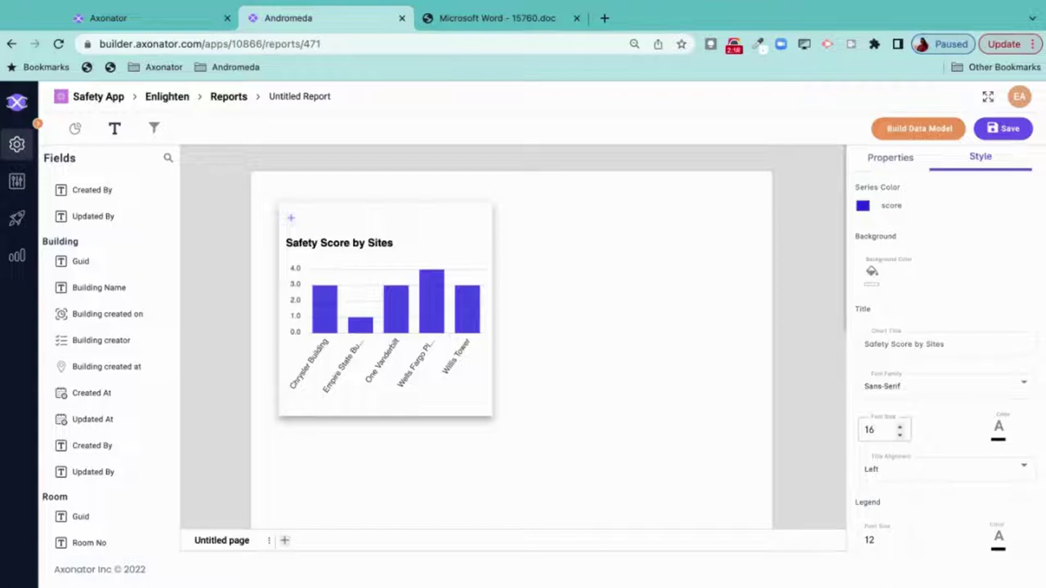
{"action": "left_click", "coordinate": [76, 131]}
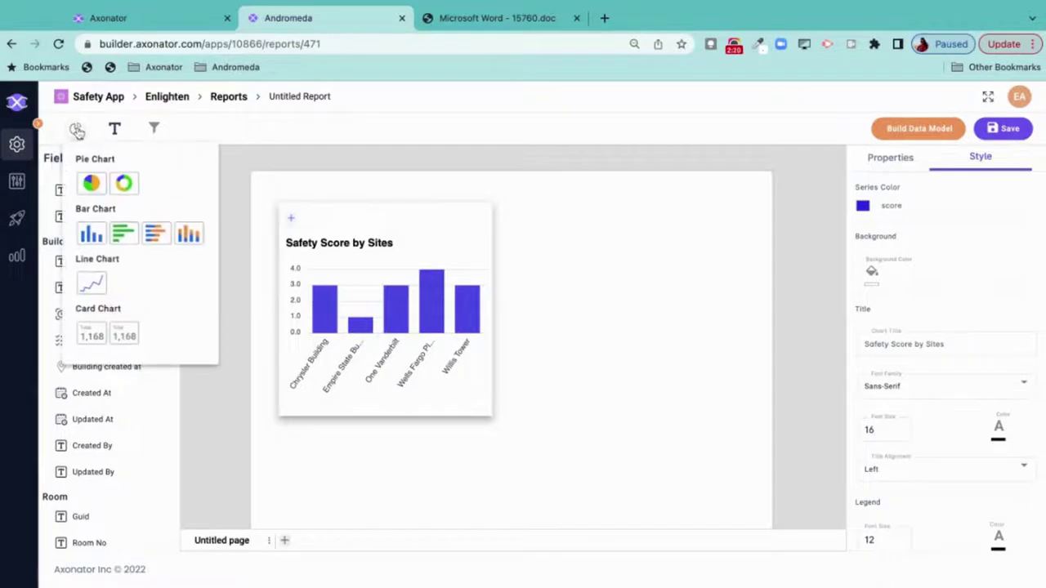
- Add a line chart counting Defects with Date as its dimension
{"action": "left_click", "coordinate": [92, 284]}
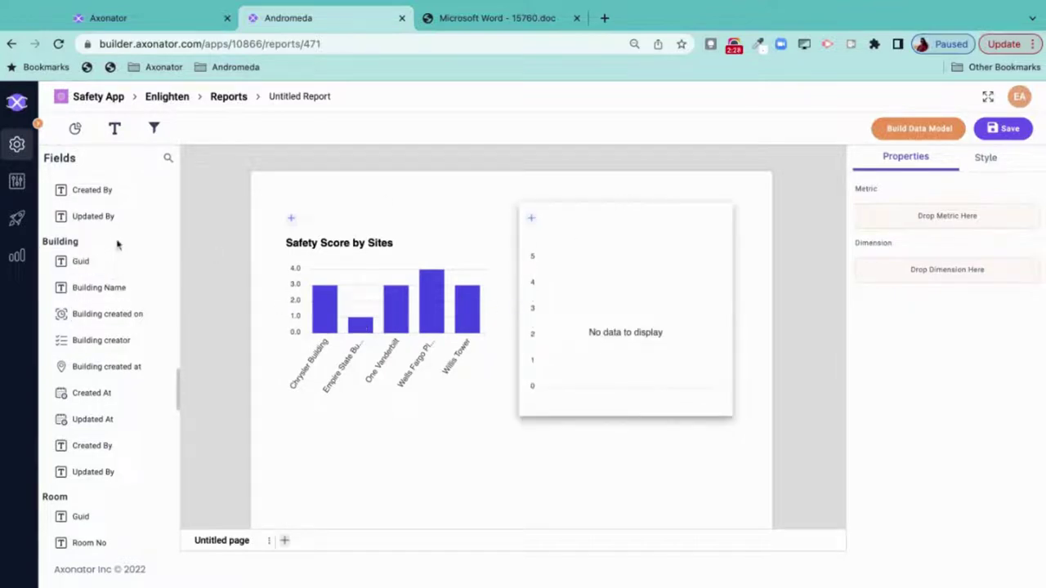
{"action": "scroll", "coordinate": [117, 243], "scroll_direction": "up", "scroll_amount": 10}
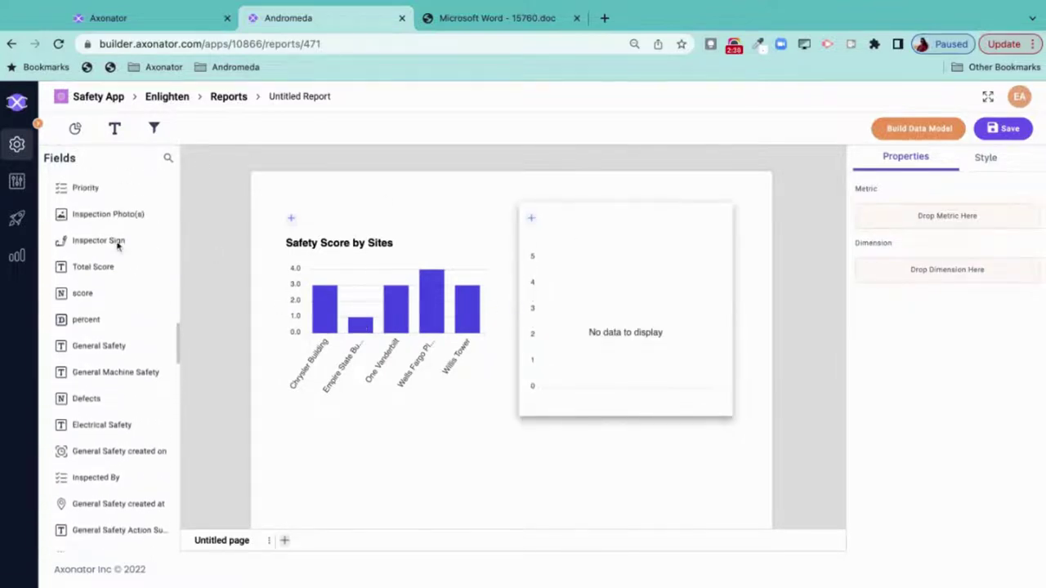
{"action": "scroll", "coordinate": [90, 327], "scroll_direction": "down", "scroll_amount": 2}
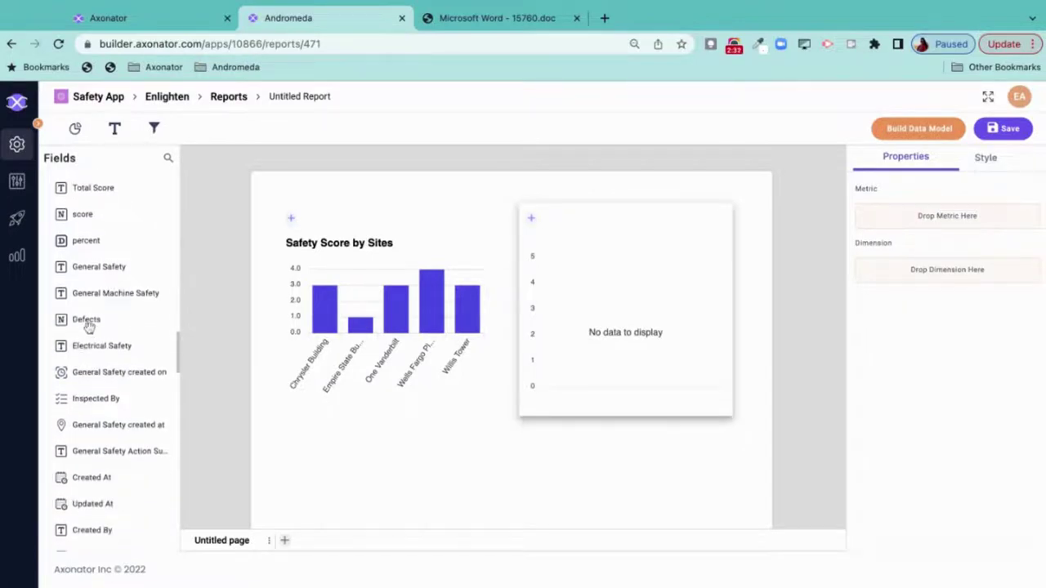
{"action": "left_click_drag", "start_coordinate": [83, 322], "coordinate": [618, 290]}
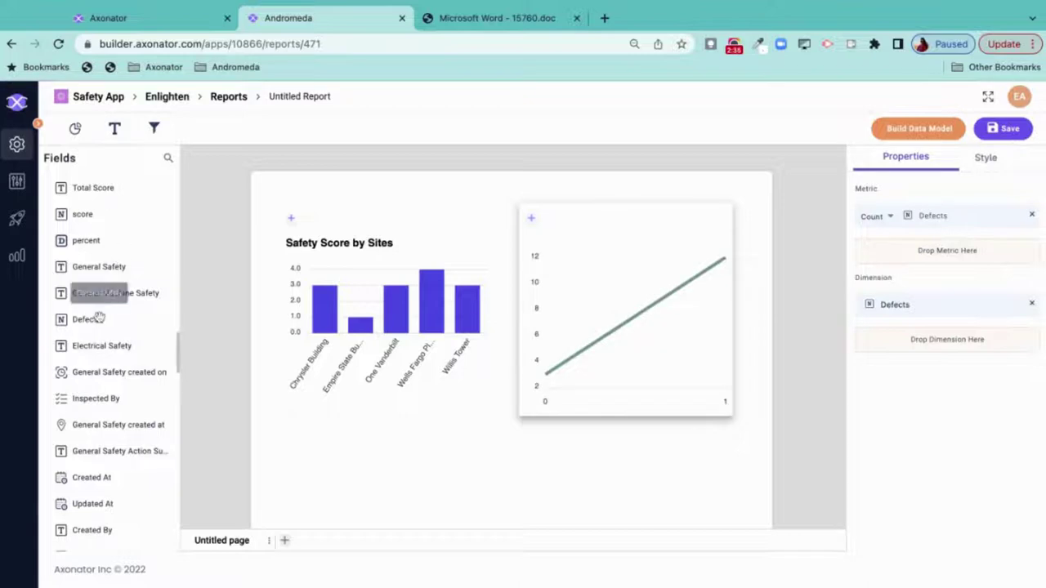
{"action": "scroll", "coordinate": [106, 270], "scroll_direction": "down", "scroll_amount": 5}
{"action": "scroll", "coordinate": [106, 270], "scroll_direction": "down", "scroll_amount": 2}
{"action": "scroll", "coordinate": [94, 278], "scroll_direction": "up", "scroll_amount": 15}
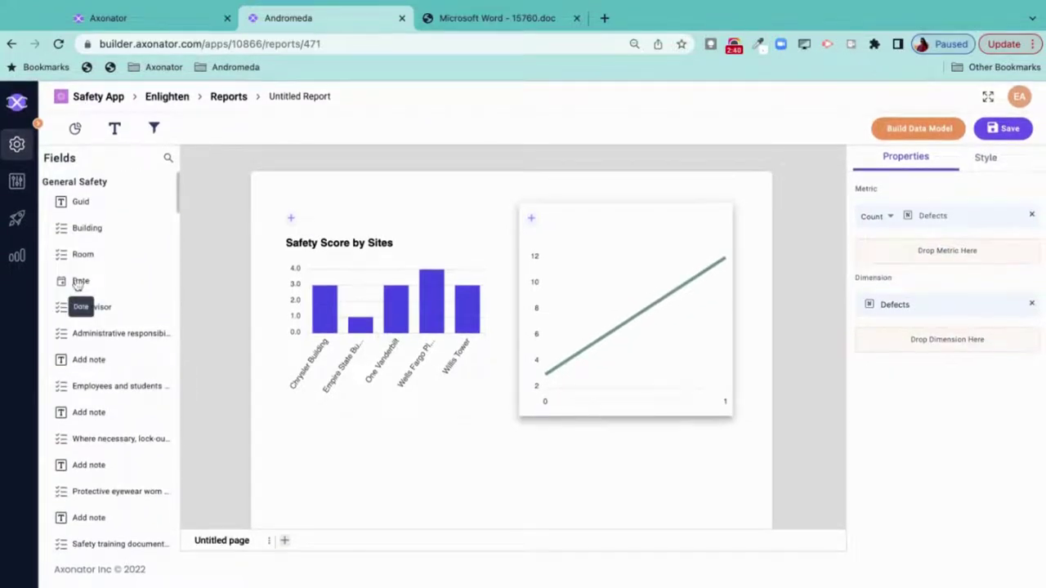
{"action": "left_click_drag", "start_coordinate": [77, 282], "coordinate": [950, 341]}
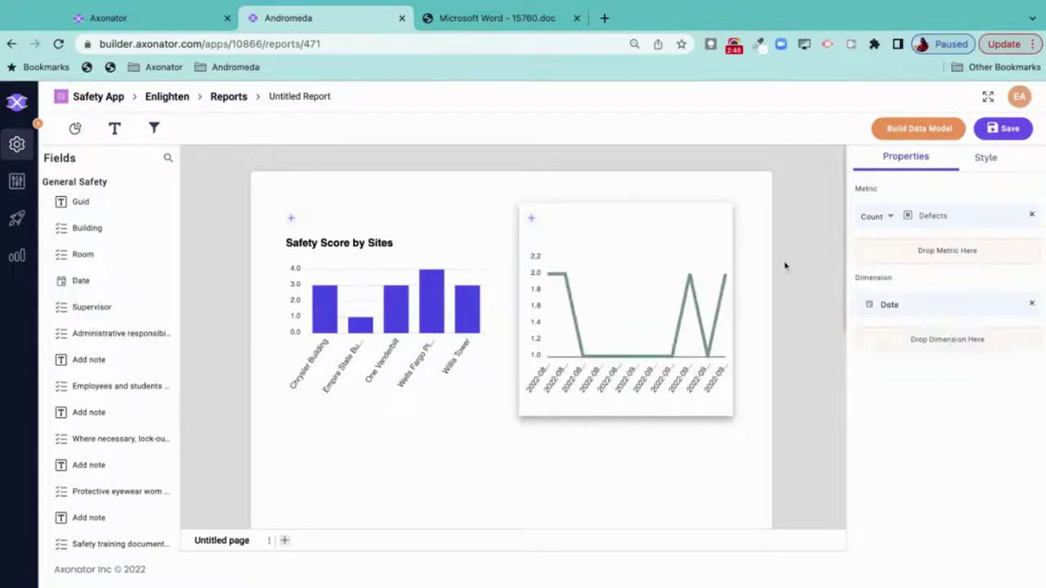
{"action": "left_click", "coordinate": [983, 159]}
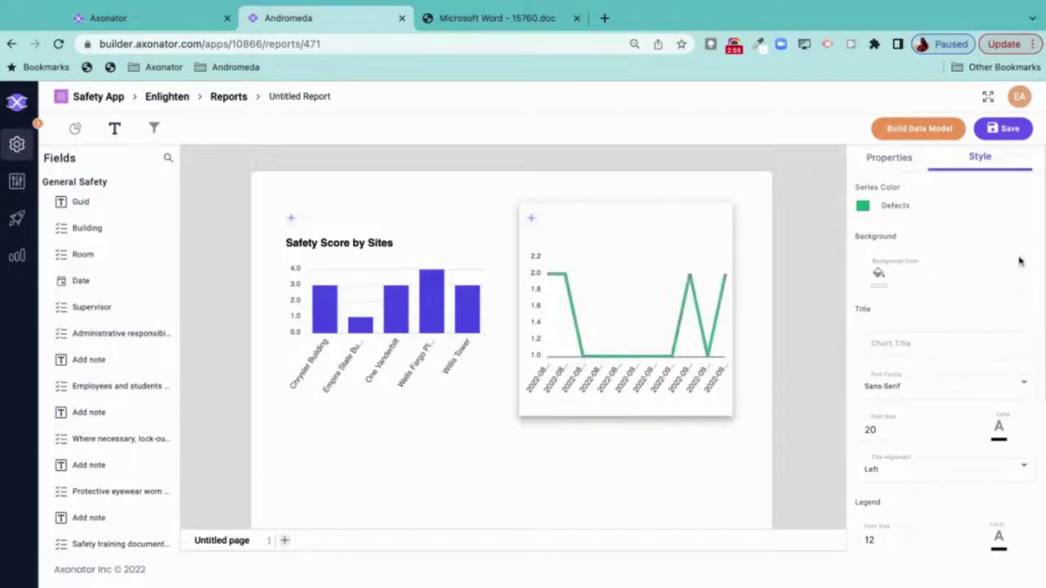
- Title the line chart 'Defets by Date' with a 16-point font
{"action": "left_click", "coordinate": [884, 346]}
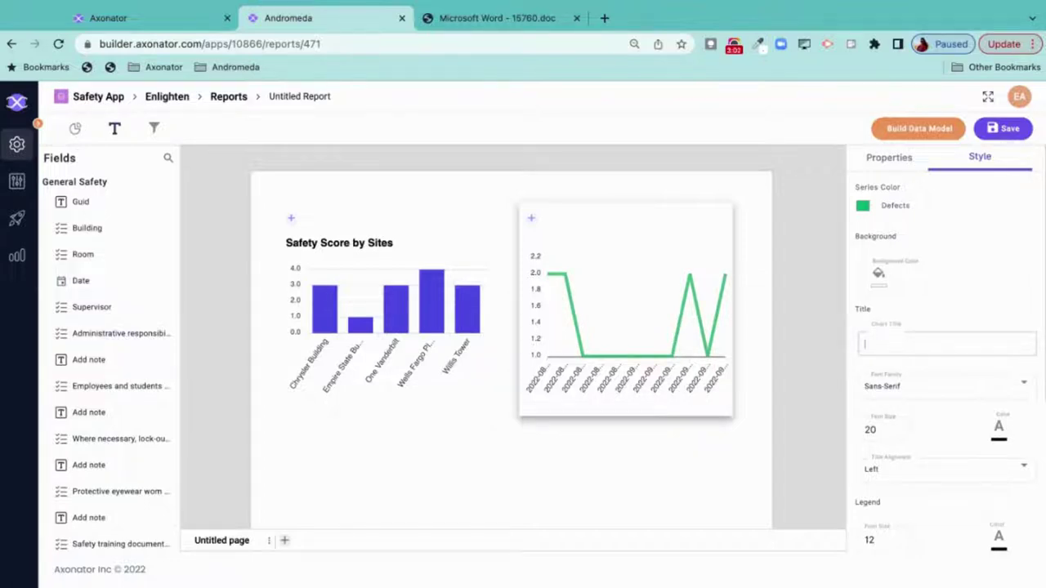
{"action": "type", "text": "Defets by Date"}
{"action": "left_click", "coordinate": [899, 436]}
{"action": "left_click", "coordinate": [900, 436]}
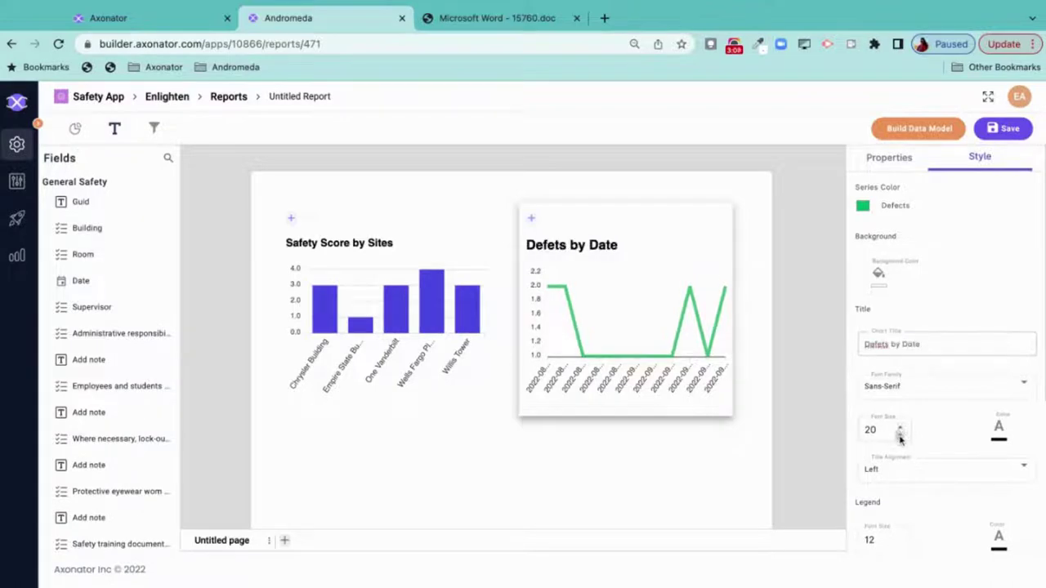
{"action": "left_click", "coordinate": [900, 439]}
{"action": "left_click", "coordinate": [900, 438]}
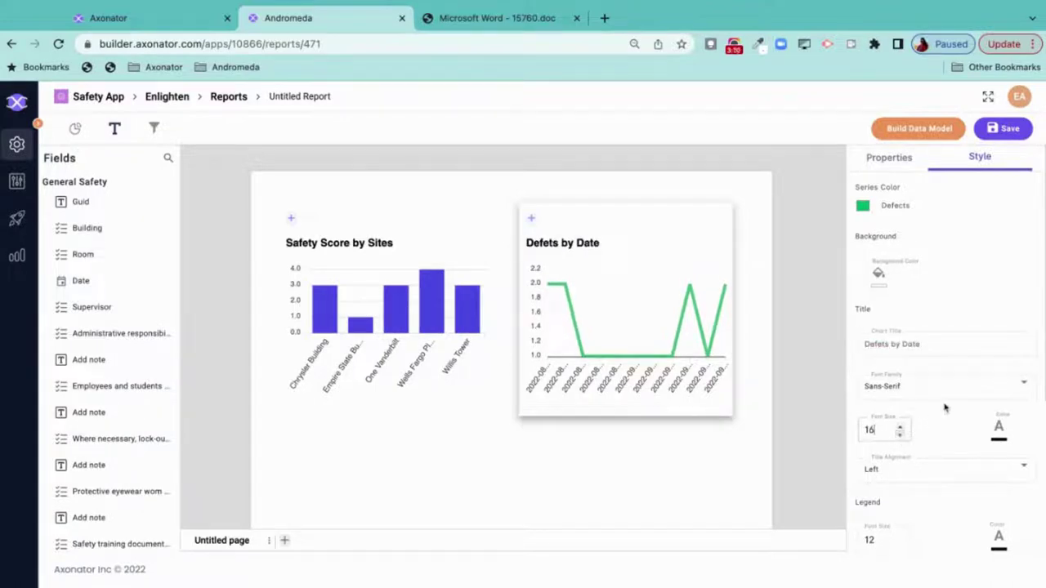
{"action": "scroll", "coordinate": [446, 472], "scroll_direction": "down", "scroll_amount": 3}
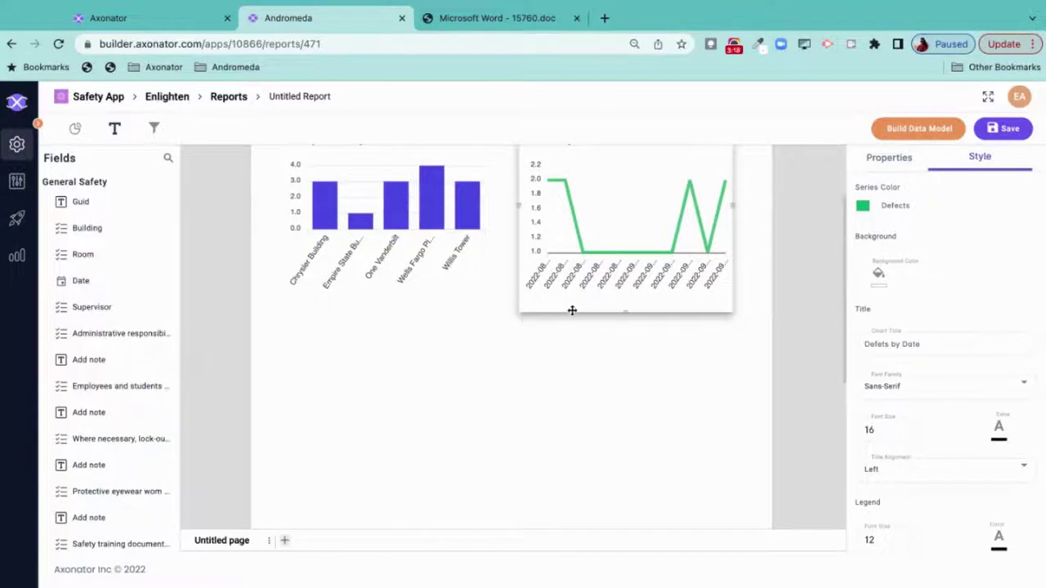
{"action": "scroll", "coordinate": [98, 362], "scroll_direction": "down", "scroll_amount": 10}
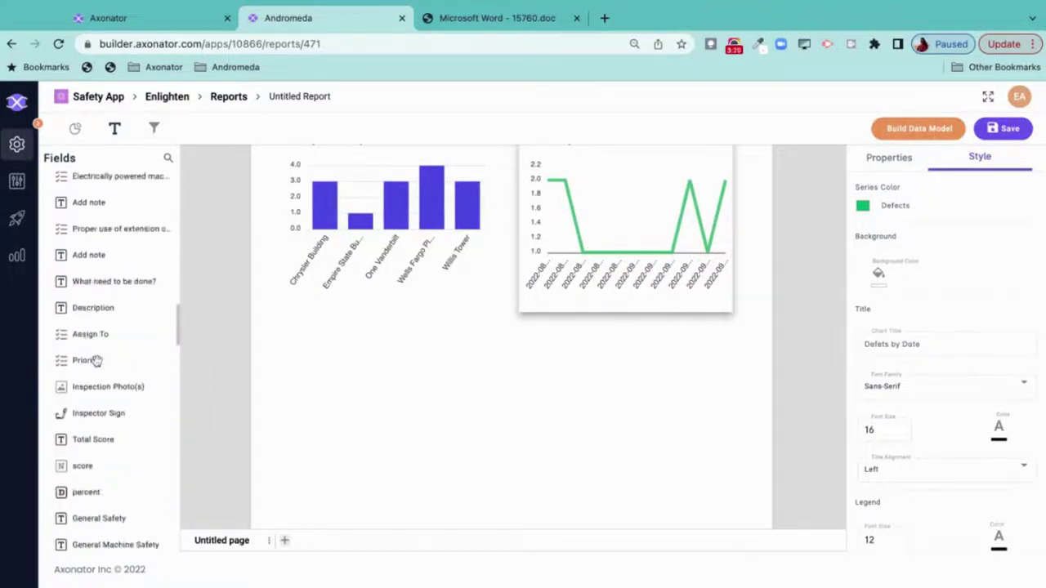
{"action": "scroll", "coordinate": [97, 362], "scroll_direction": "down", "scroll_amount": 3}
{"action": "scroll", "coordinate": [96, 355], "scroll_direction": "up", "scroll_amount": 4}
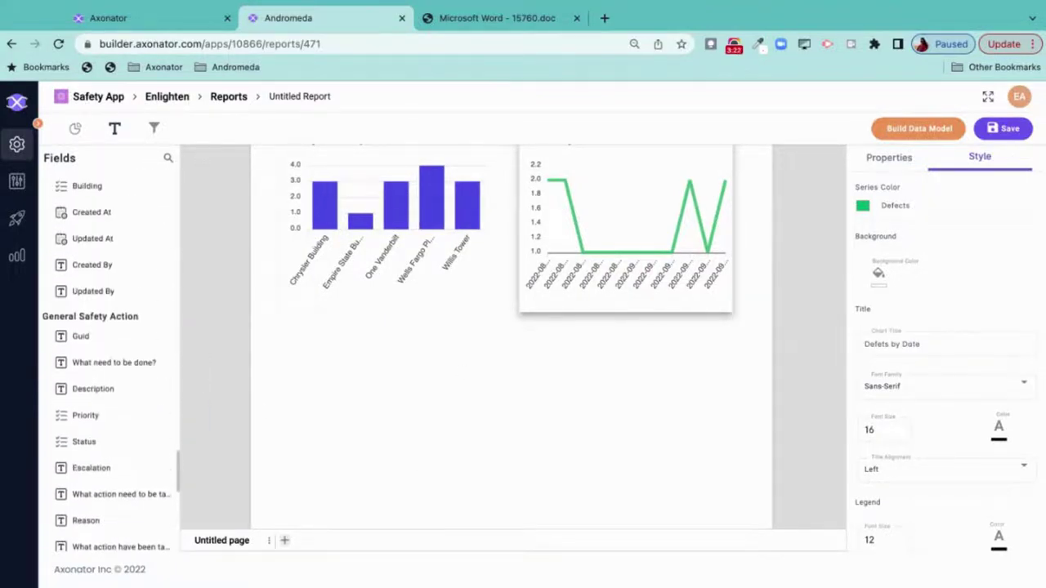
{"action": "scroll", "coordinate": [97, 355], "scroll_direction": "down", "scroll_amount": 1}
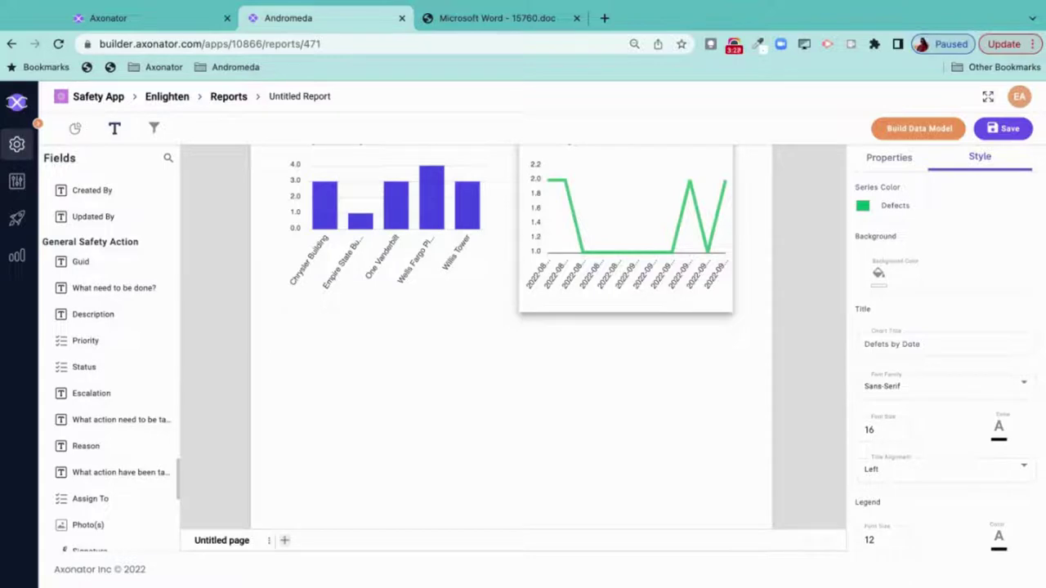
{"action": "scroll", "coordinate": [98, 361], "scroll_direction": "down", "scroll_amount": 1}
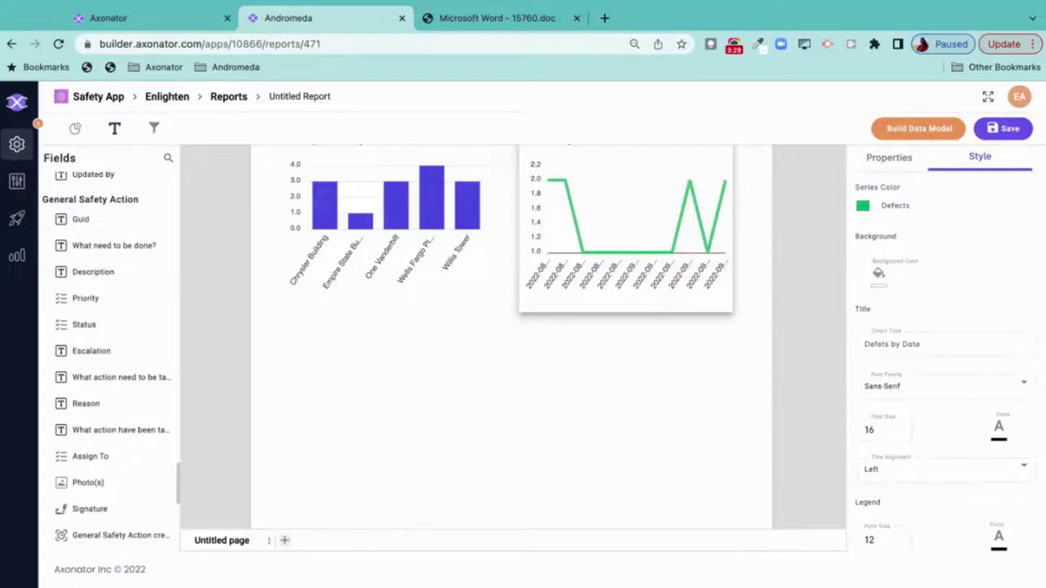
- Add a pie chart of the Status field below the bar chart
{"action": "left_click", "coordinate": [75, 131]}
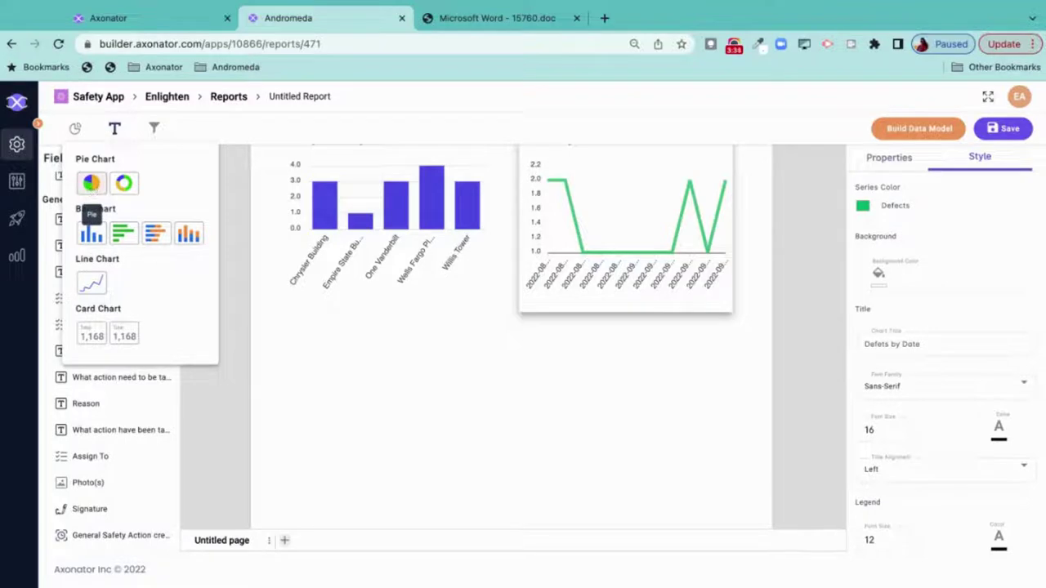
{"action": "left_click", "coordinate": [90, 184]}
{"action": "left_click_drag", "start_coordinate": [363, 233], "coordinate": [362, 374]}
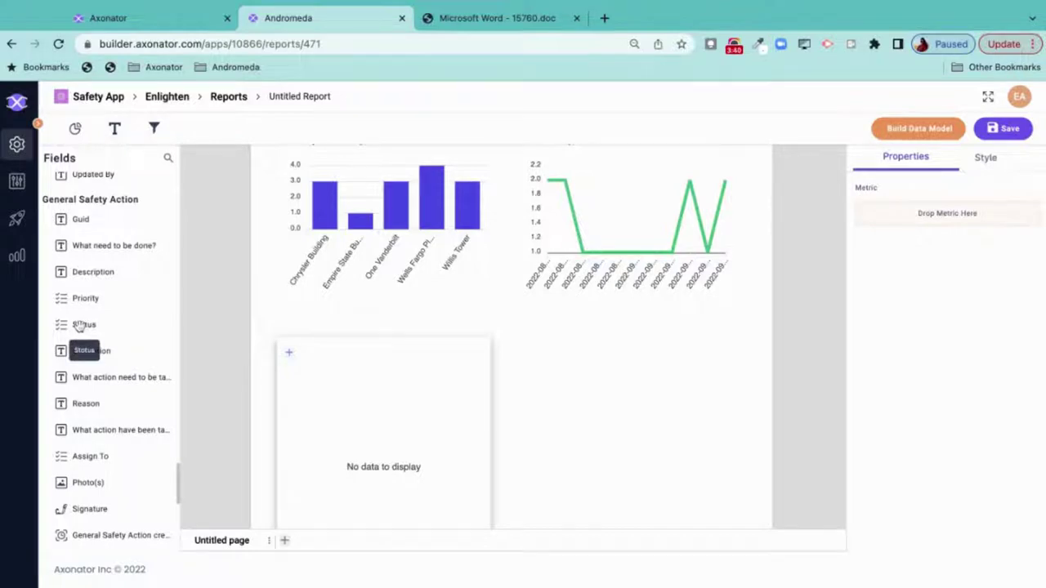
{"action": "left_click_drag", "start_coordinate": [82, 325], "coordinate": [383, 408]}
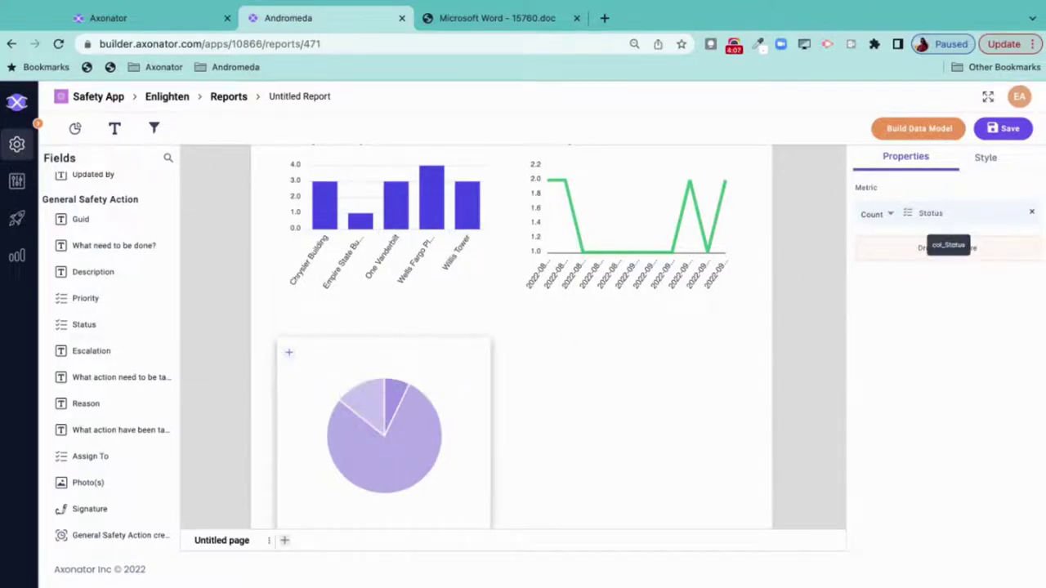
- Colour slices red Can't Do, green Complete, orange In Progress, and title the pie 'Task Status'
{"action": "left_click", "coordinate": [987, 159]}
{"action": "left_click", "coordinate": [1010, 270]}
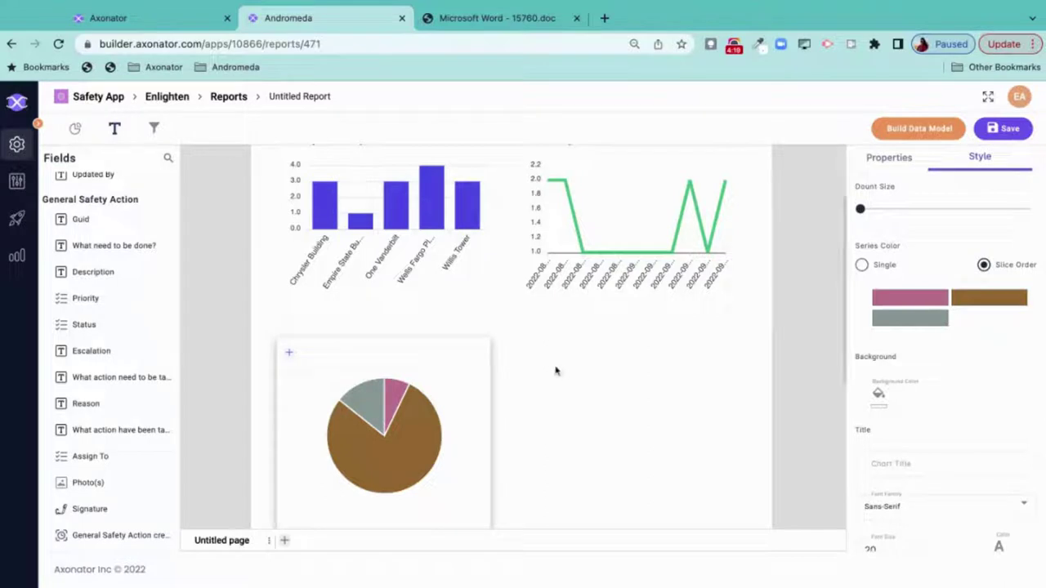
{"action": "left_click", "coordinate": [642, 368]}
{"action": "scroll", "coordinate": [572, 388], "scroll_direction": "down", "scroll_amount": 1}
{"action": "left_click", "coordinate": [472, 343]}
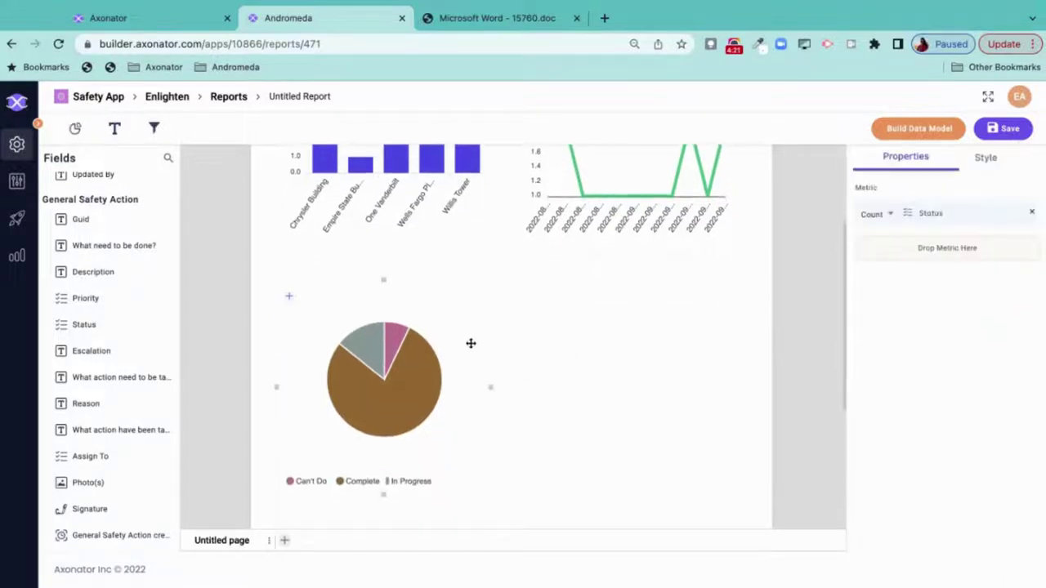
{"action": "left_click", "coordinate": [983, 158]}
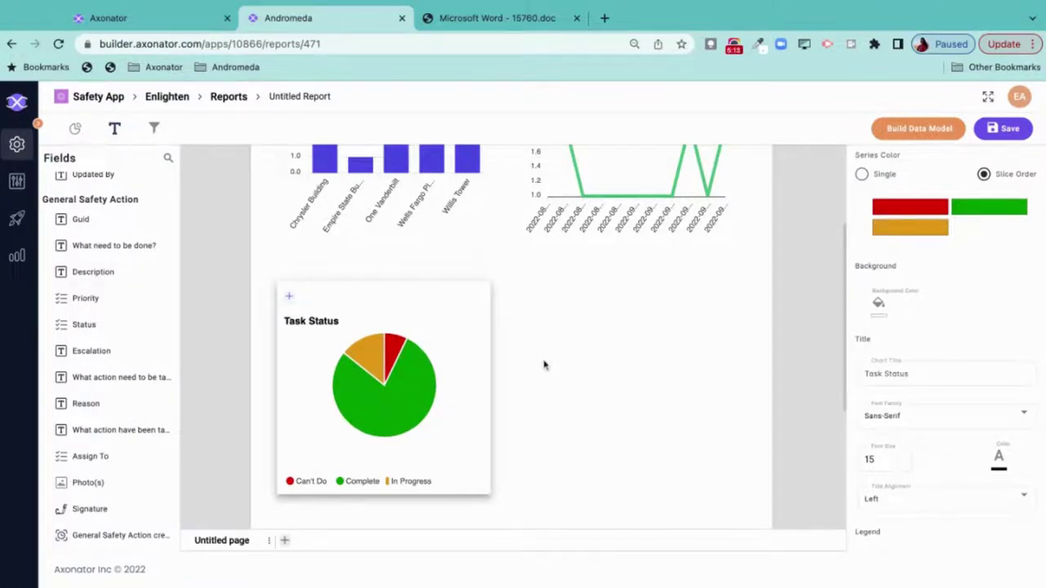
{"action": "scroll", "coordinate": [535, 308], "scroll_direction": "up", "scroll_amount": 1}
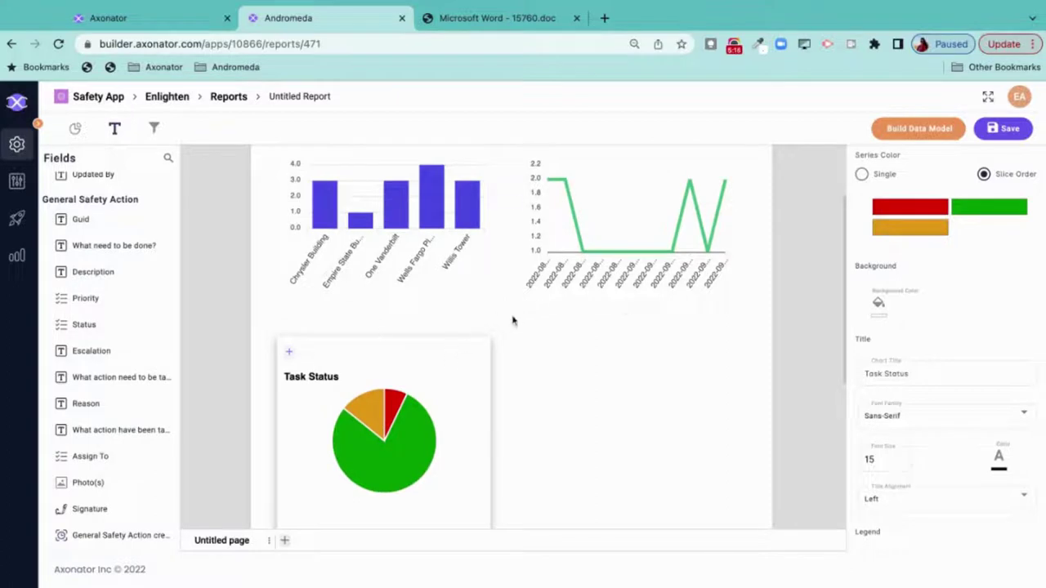
- Add Date as a filter field in the report's filter bar
{"action": "scroll", "coordinate": [511, 335], "scroll_direction": "up", "scroll_amount": 2}
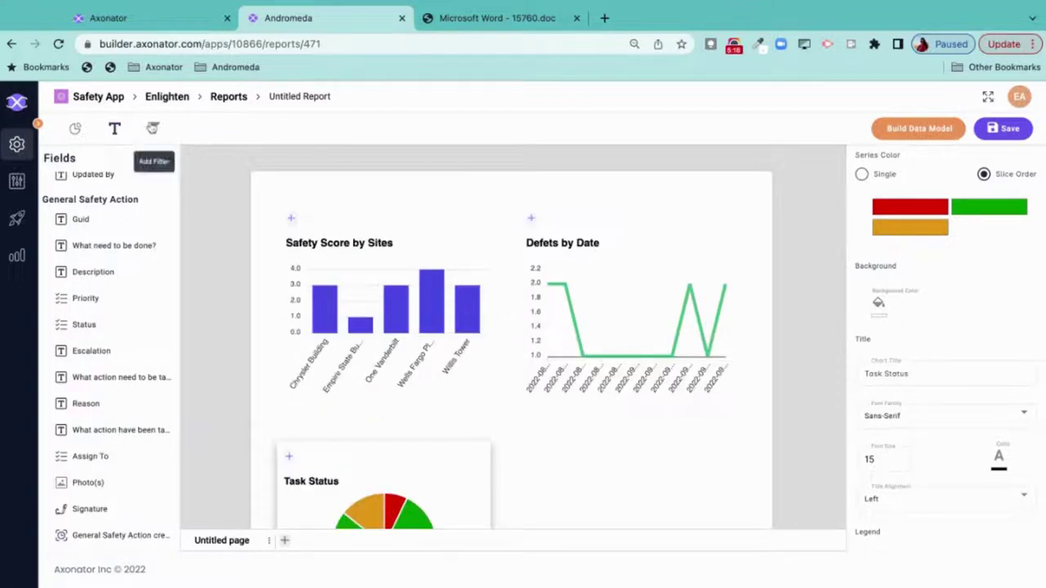
{"action": "left_click", "coordinate": [154, 130]}
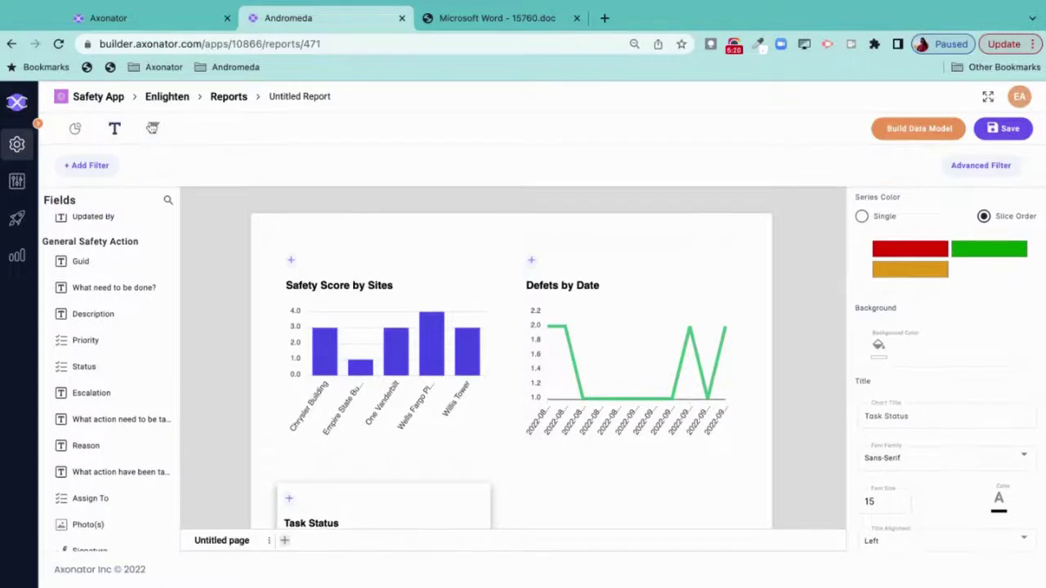
{"action": "left_click", "coordinate": [102, 166]}
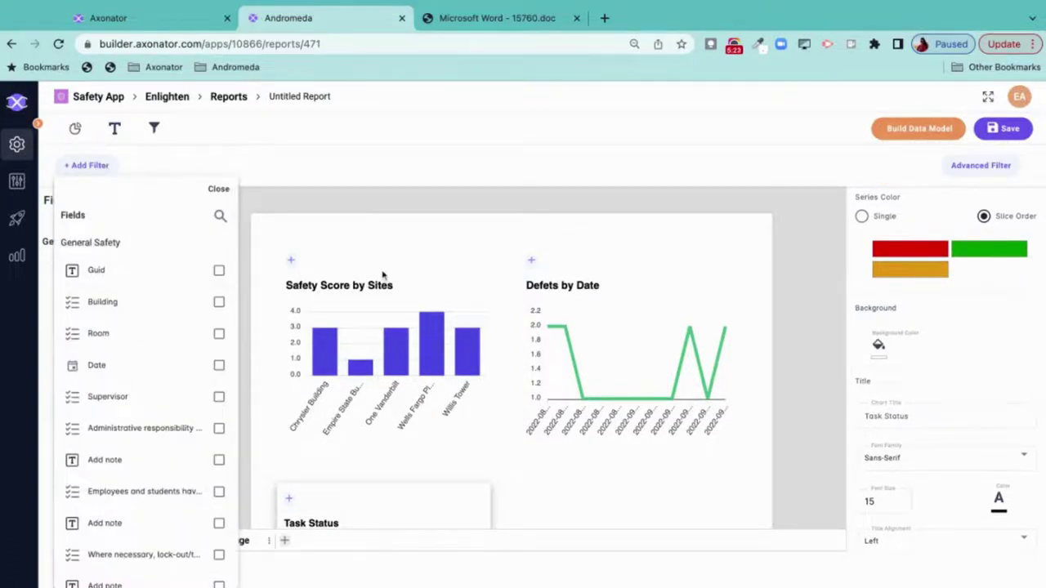
{"action": "left_click", "coordinate": [112, 371]}
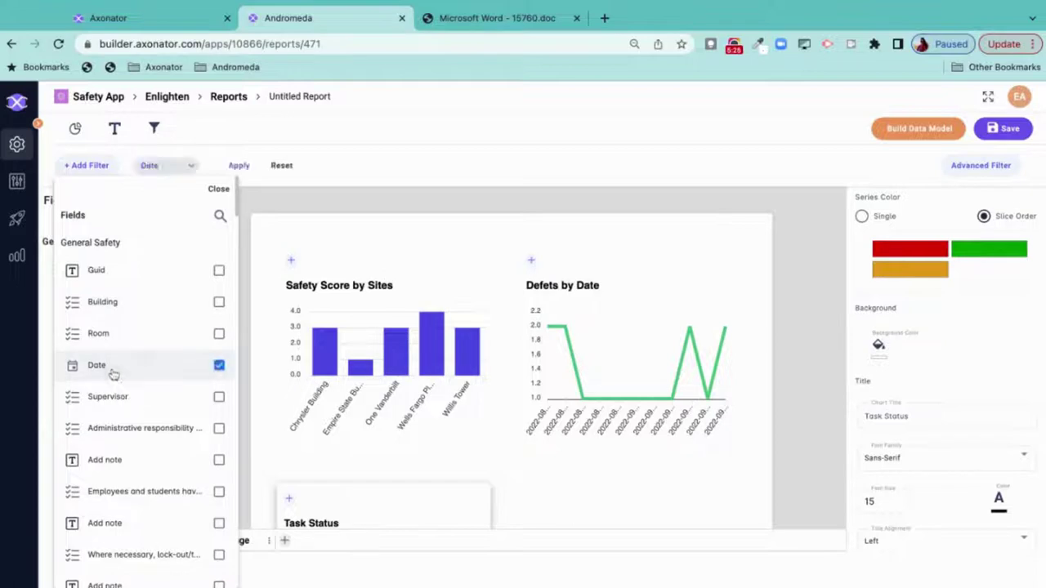
{"action": "left_click", "coordinate": [272, 201]}
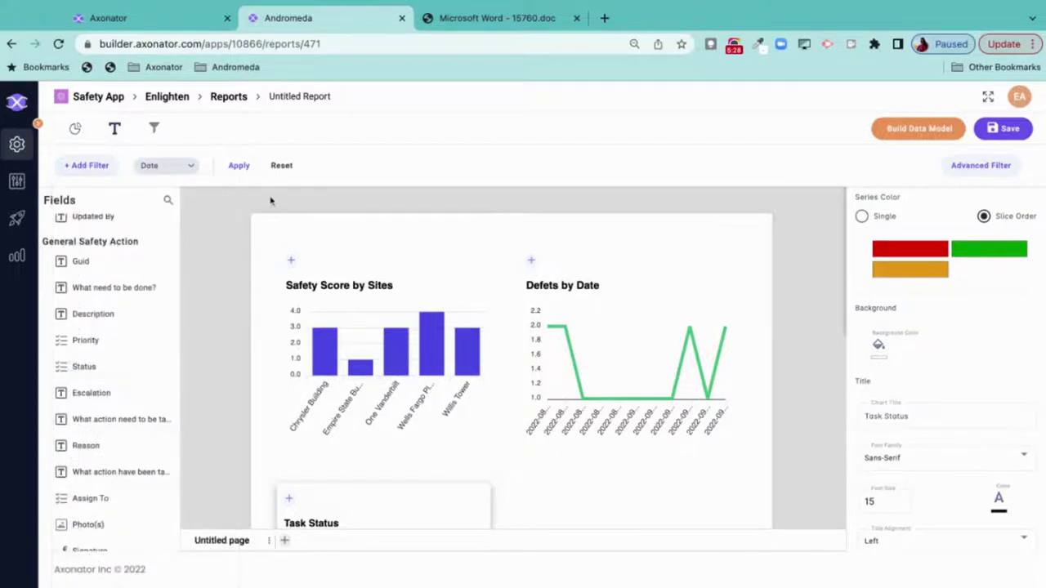
- Filter the charts to dates More Than 9/1/2022 and apply it
{"action": "left_click", "coordinate": [163, 169]}
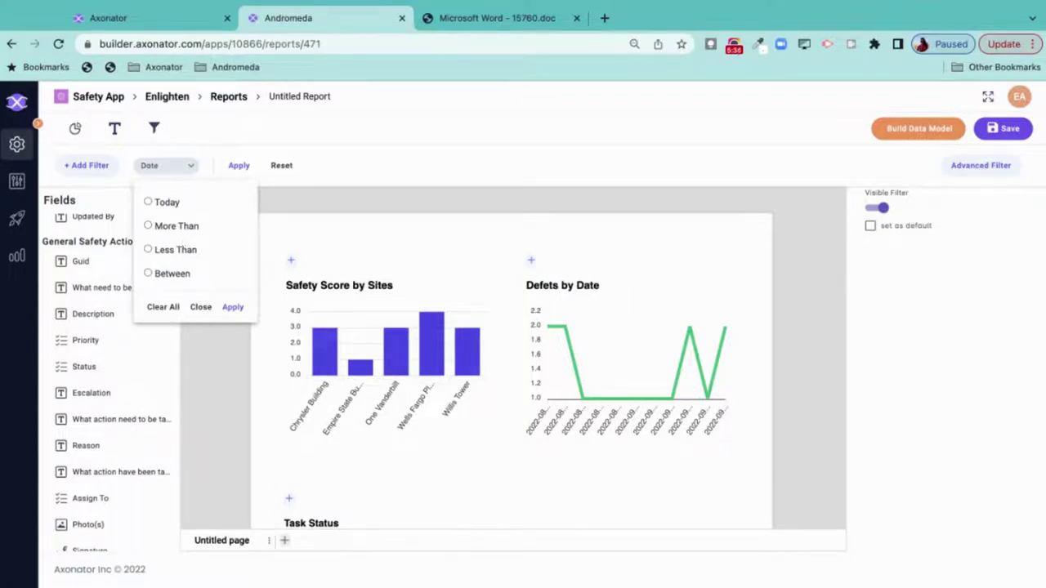
{"action": "left_click", "coordinate": [182, 251]}
{"action": "left_click", "coordinate": [177, 229]}
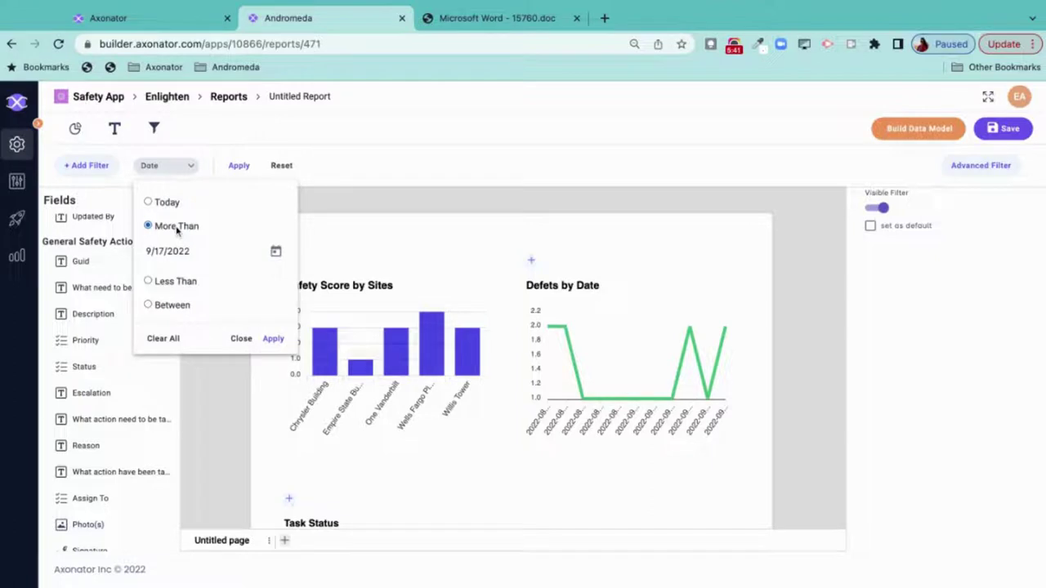
{"action": "left_click", "coordinate": [274, 254]}
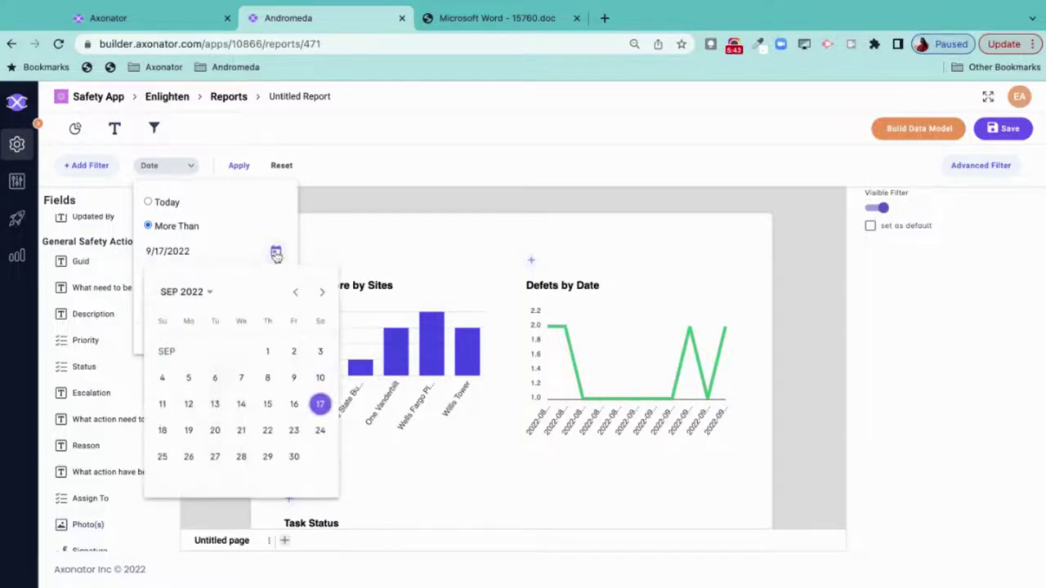
{"action": "left_click", "coordinate": [268, 351]}
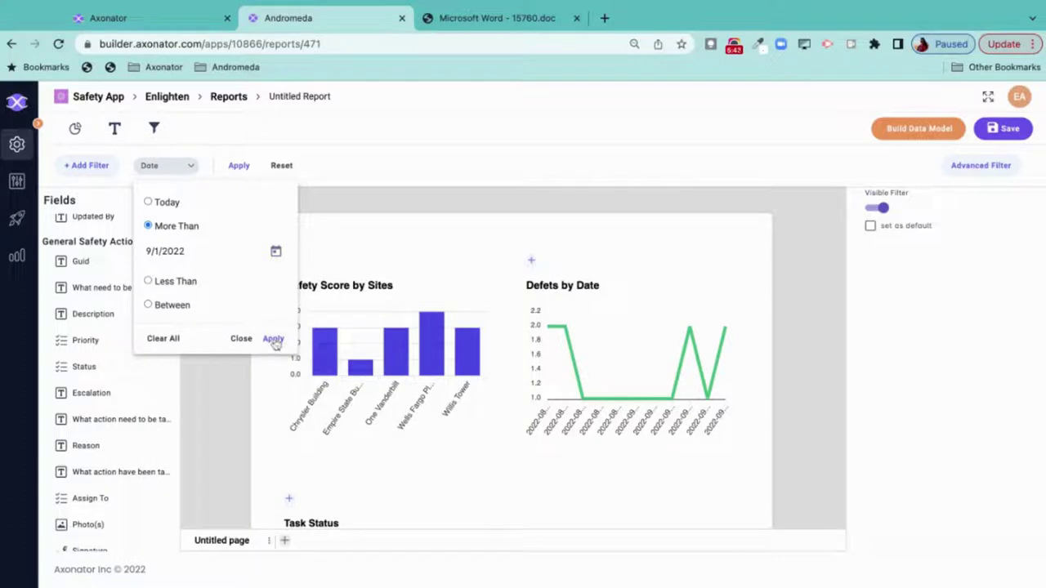
{"action": "left_click", "coordinate": [273, 340]}
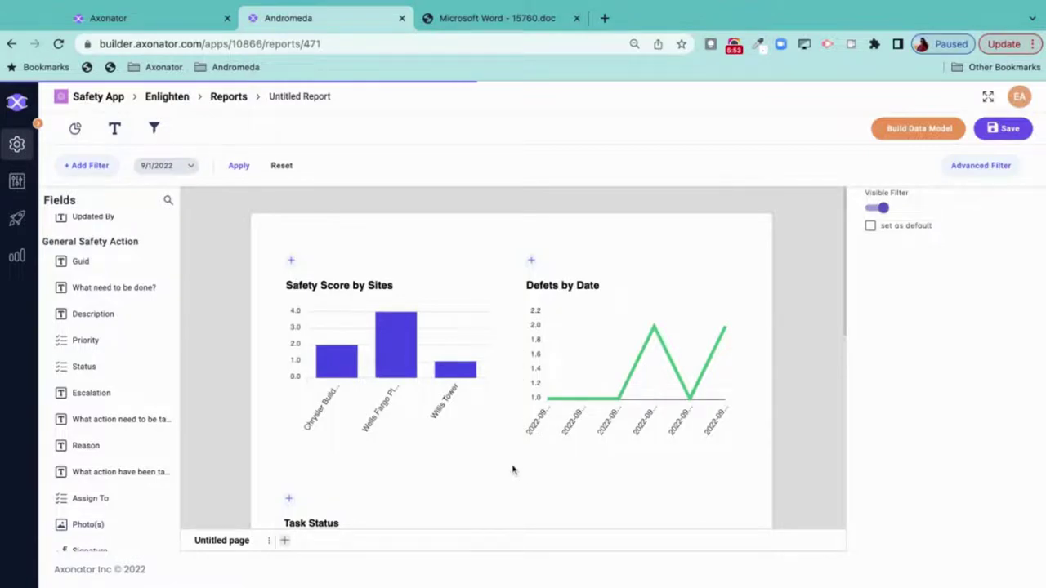
{"action": "scroll", "coordinate": [513, 469], "scroll_direction": "down", "scroll_amount": 3}
{"action": "scroll", "coordinate": [513, 469], "scroll_direction": "up", "scroll_amount": 3}
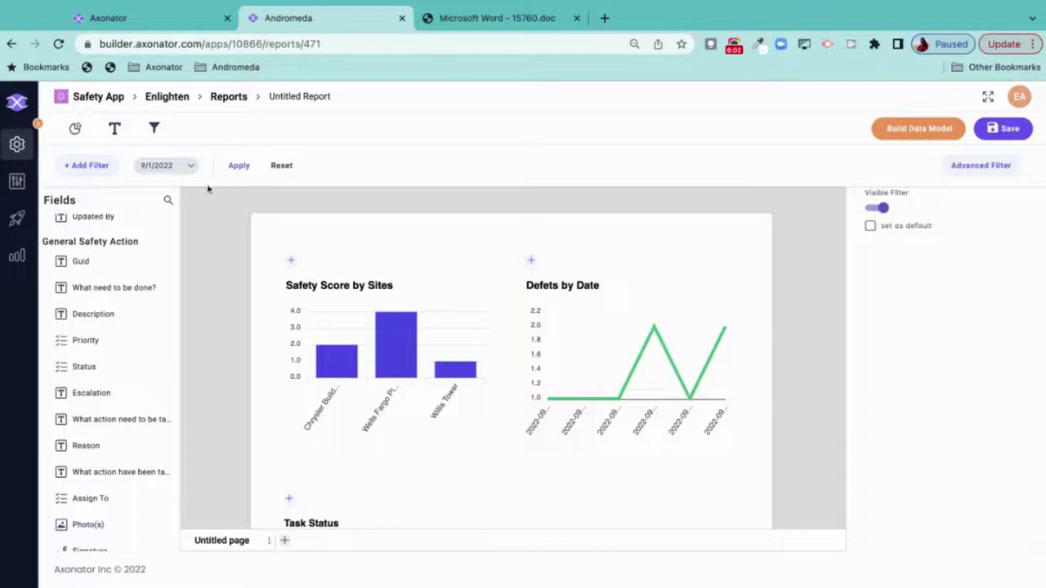
- Reset the Date filter so it holds no value
{"action": "left_click", "coordinate": [282, 166]}
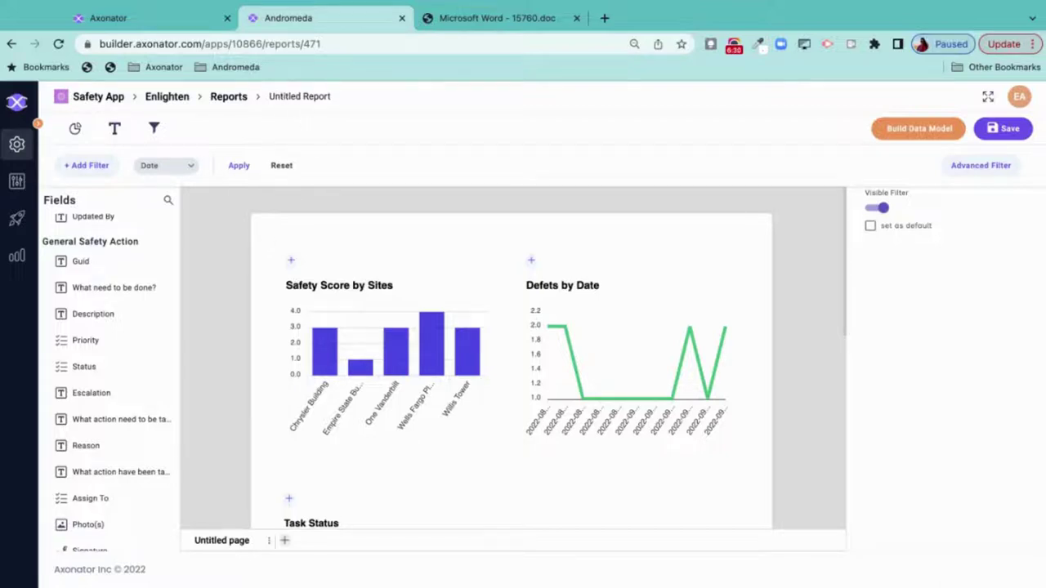
{"action": "scroll", "coordinate": [261, 306], "scroll_direction": "down", "scroll_amount": 1}
{"action": "scroll", "coordinate": [262, 309], "scroll_direction": "up", "scroll_amount": 1}
- Send the Safety Score by Sites bar chart to a dashboard, saving the report first
{"action": "left_click", "coordinate": [428, 284]}
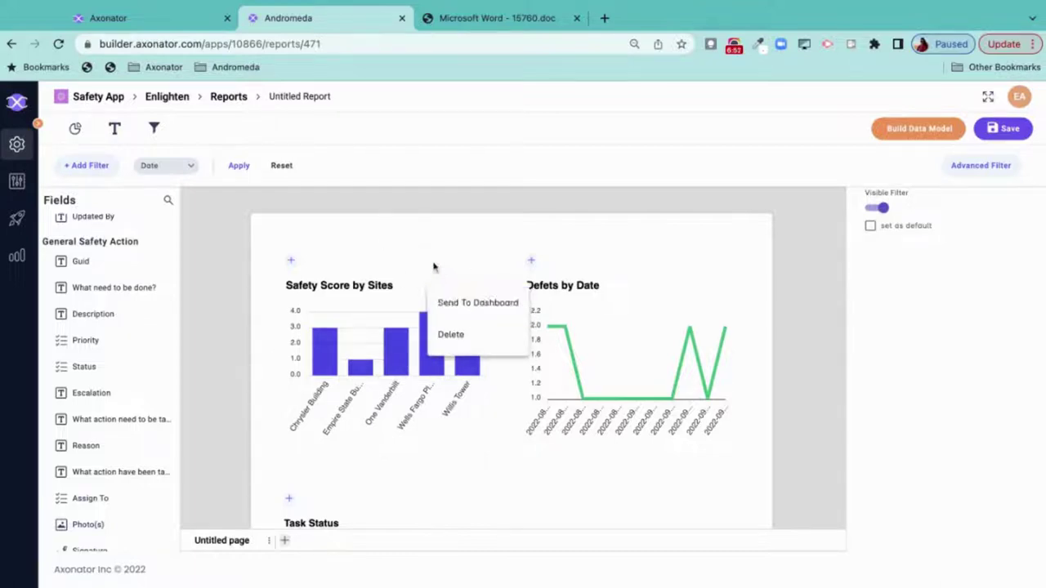
{"action": "left_click", "coordinate": [467, 302]}
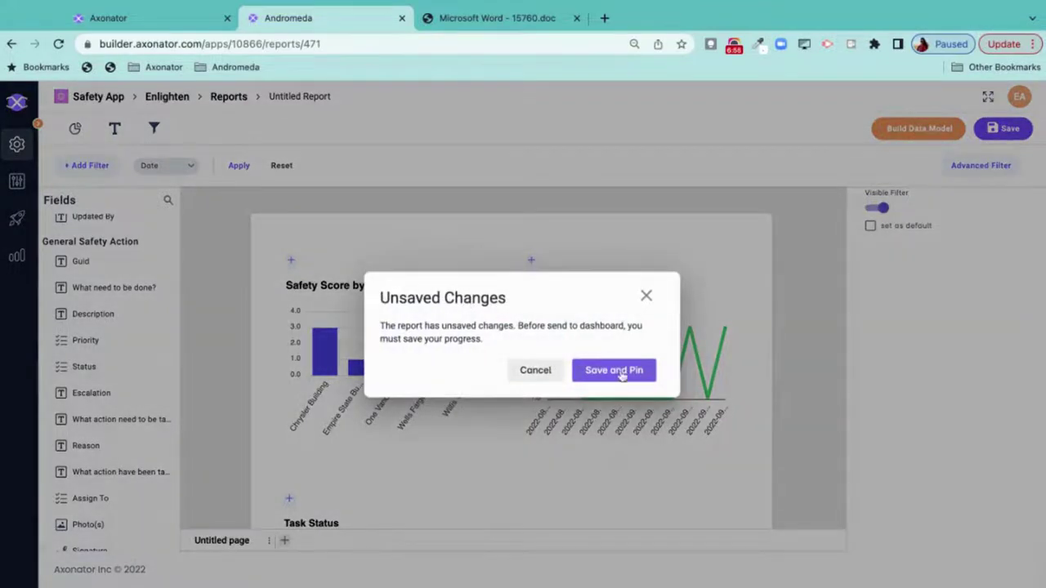
{"action": "left_click", "coordinate": [620, 370]}
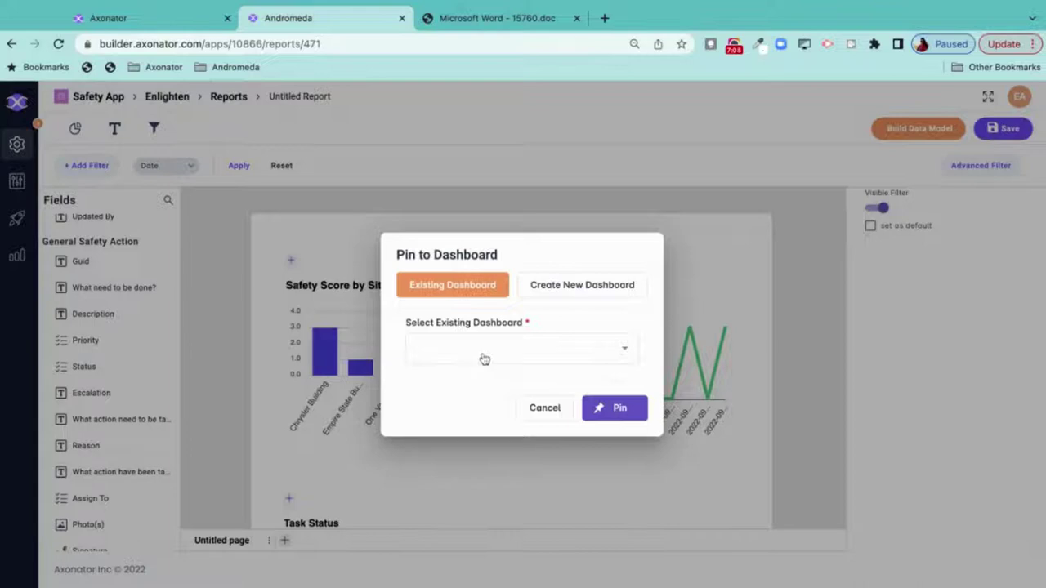
{"action": "left_click", "coordinate": [483, 359]}
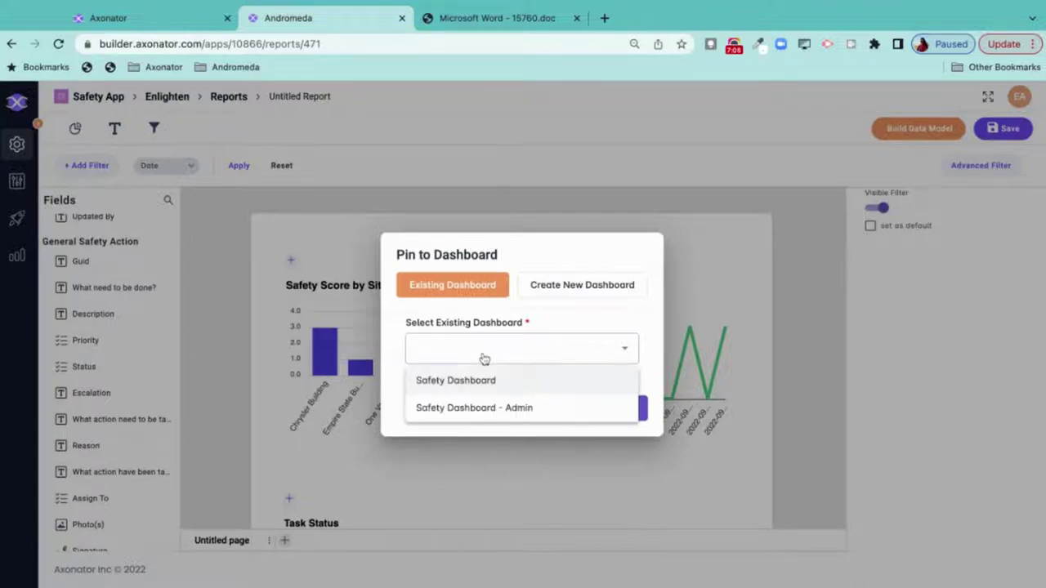
{"action": "left_click", "coordinate": [553, 325]}
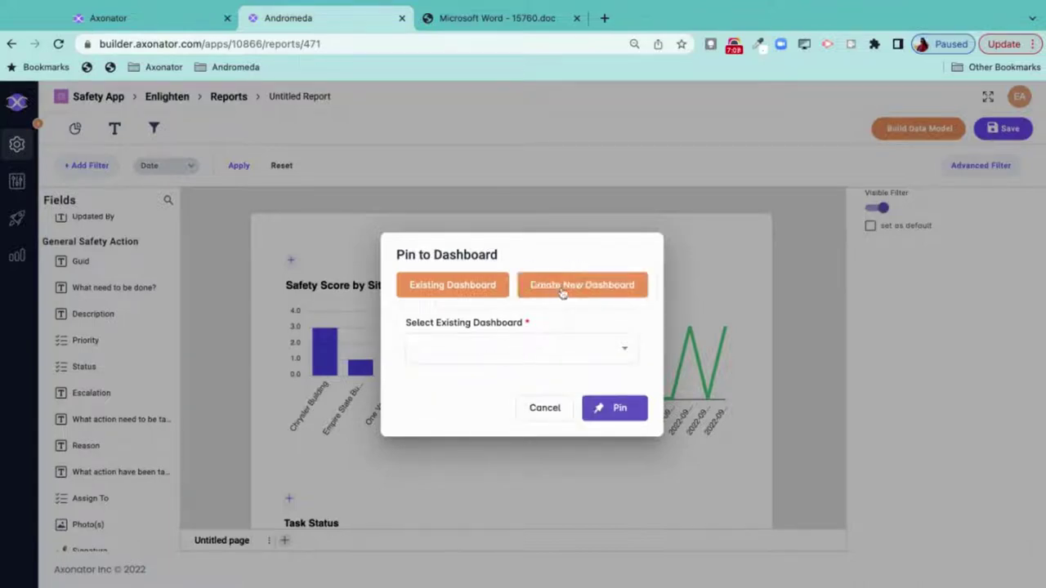
- Create a new dashboard named 'Admin Dashboard' and pin the bar chart to it
{"action": "left_click", "coordinate": [562, 294]}
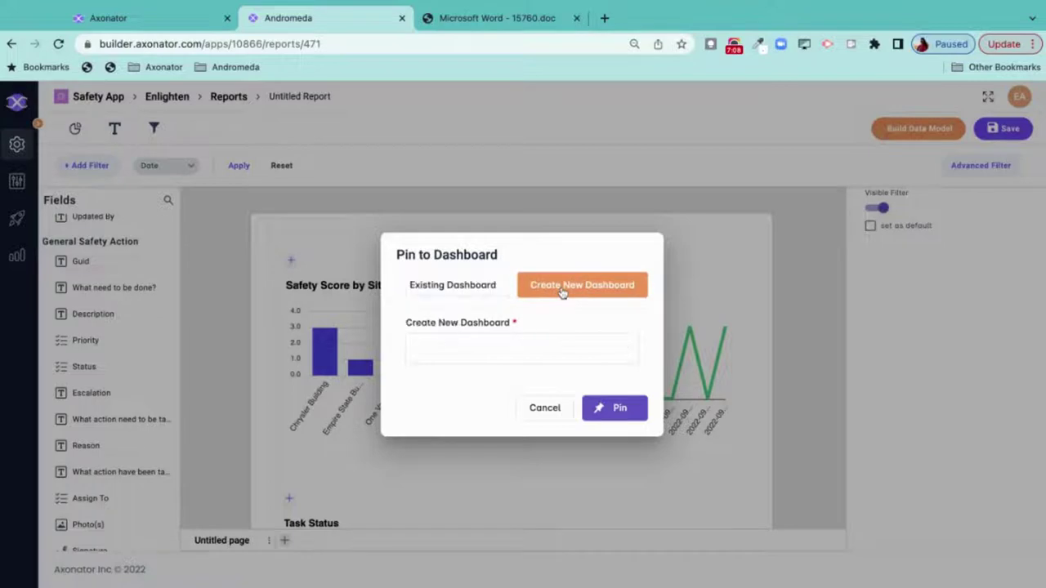
{"action": "left_click", "coordinate": [494, 351]}
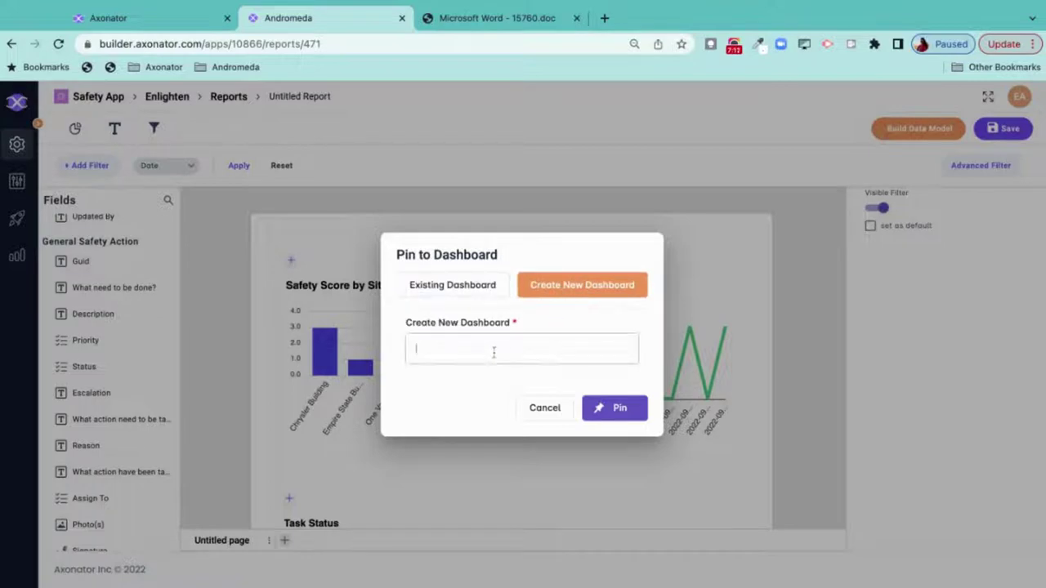
{"action": "type", "text": "Admin Dashboard"}
{"action": "left_click", "coordinate": [621, 411]}
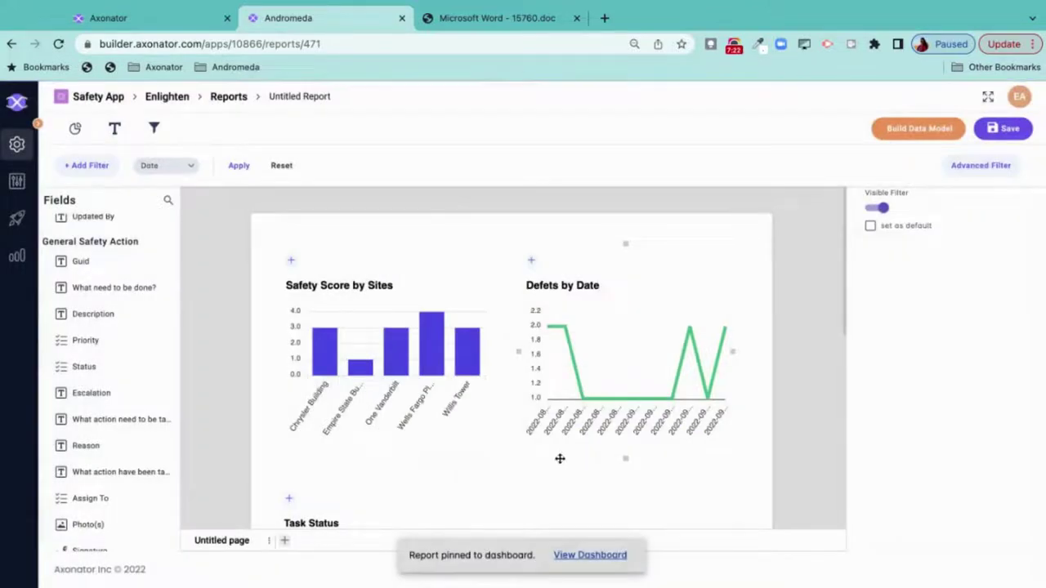
{"action": "scroll", "coordinate": [527, 431], "scroll_direction": "down", "scroll_amount": 1}
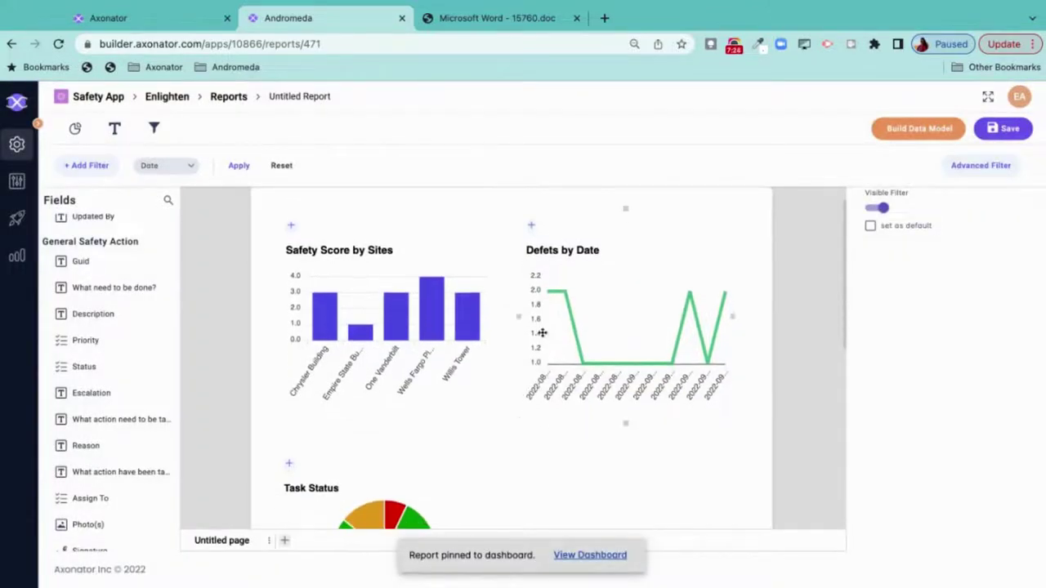
- Pin the Defects by Date line chart to Admin Dashboard
{"action": "left_click", "coordinate": [638, 255]}
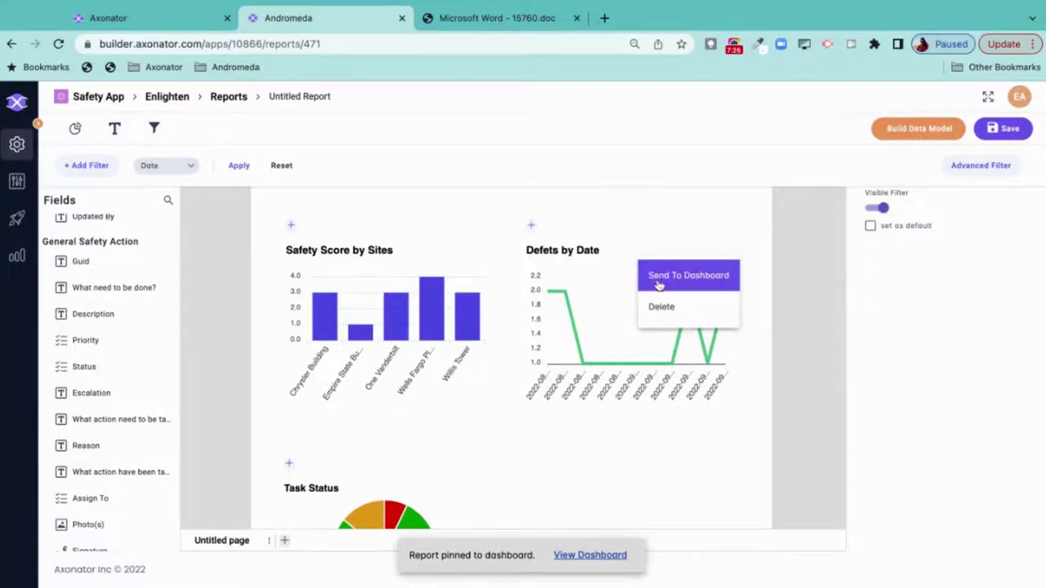
{"action": "left_click", "coordinate": [658, 284]}
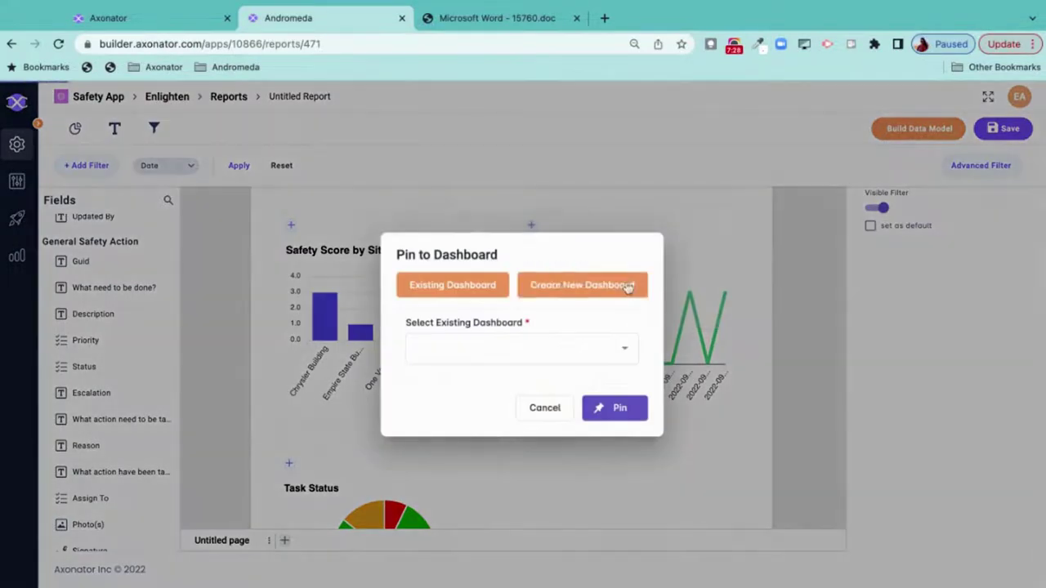
{"action": "left_click", "coordinate": [480, 353]}
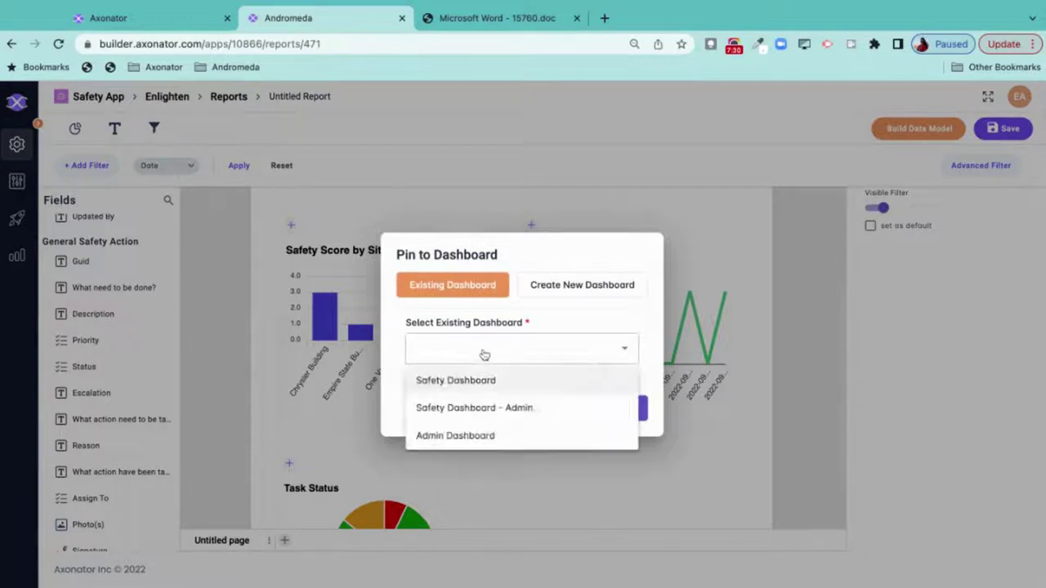
{"action": "left_click", "coordinate": [499, 439]}
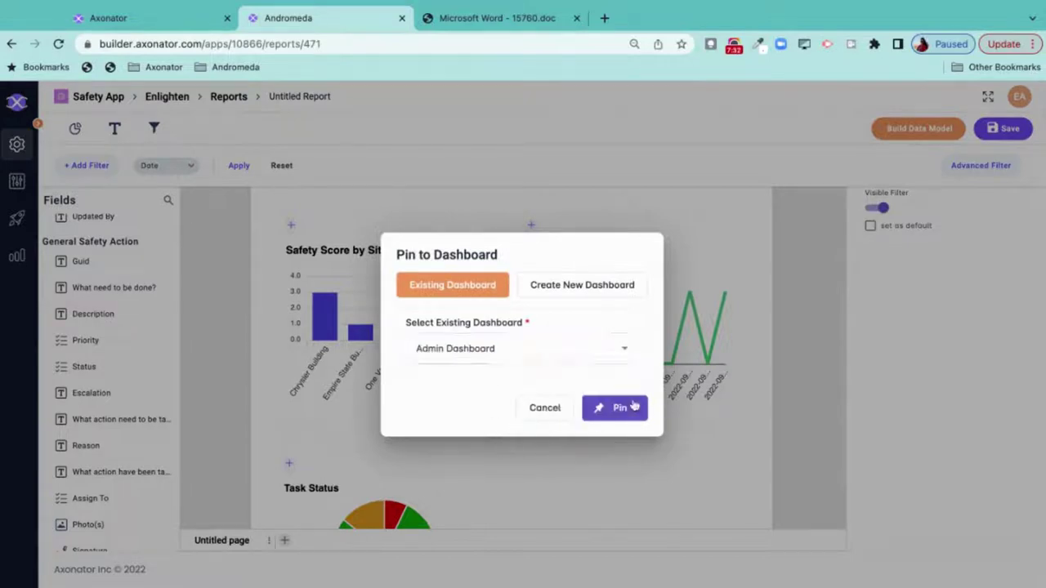
{"action": "left_click", "coordinate": [633, 407]}
{"action": "scroll", "coordinate": [523, 395], "scroll_direction": "down", "scroll_amount": 4}
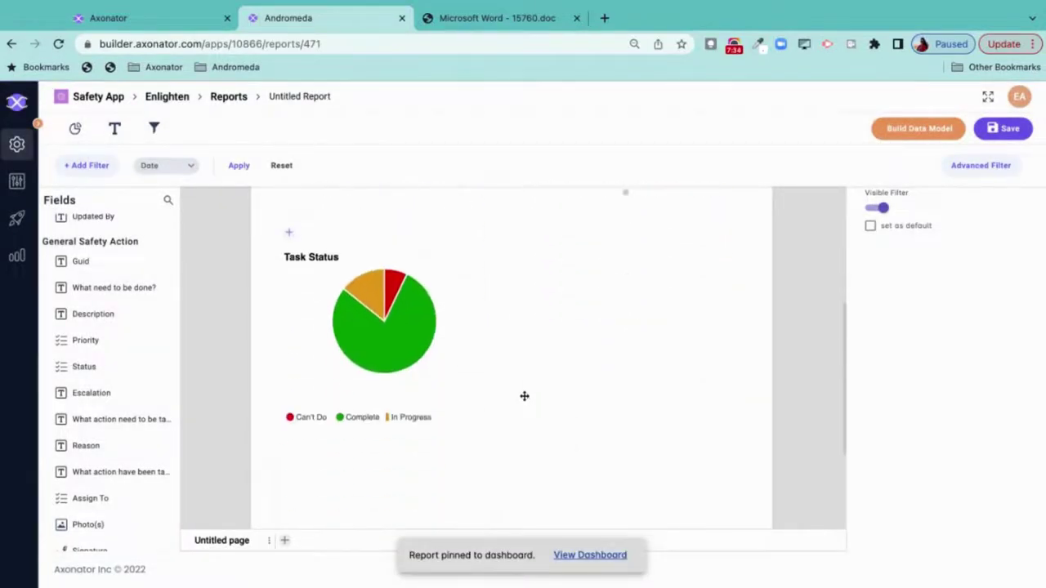
- Pin the Task Status pie chart to Admin Dashboard and return to the Reports list
{"action": "left_click", "coordinate": [468, 241]}
{"action": "left_click", "coordinate": [499, 264]}
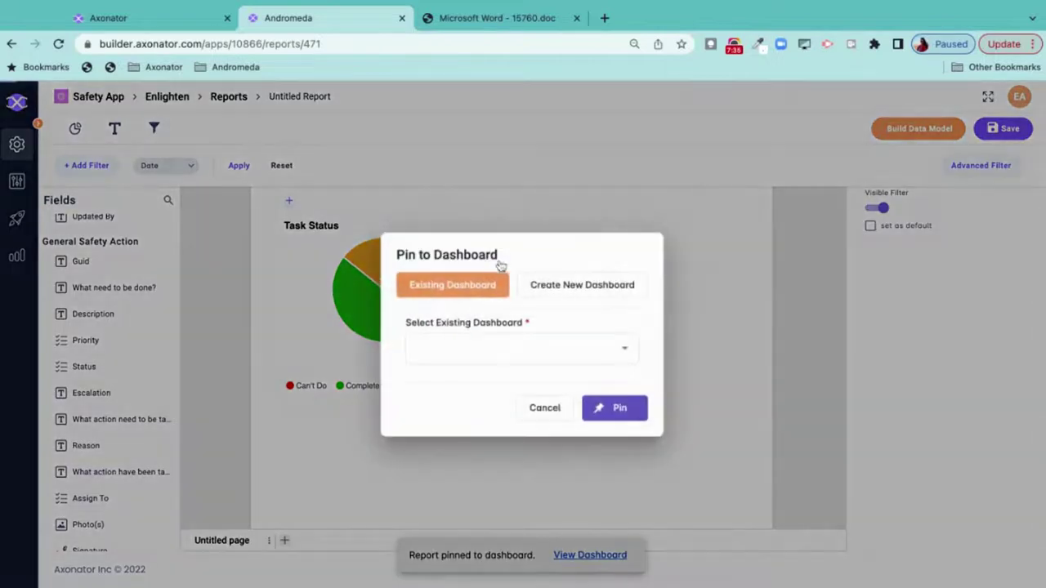
{"action": "left_click", "coordinate": [542, 357]}
{"action": "left_click", "coordinate": [497, 439]}
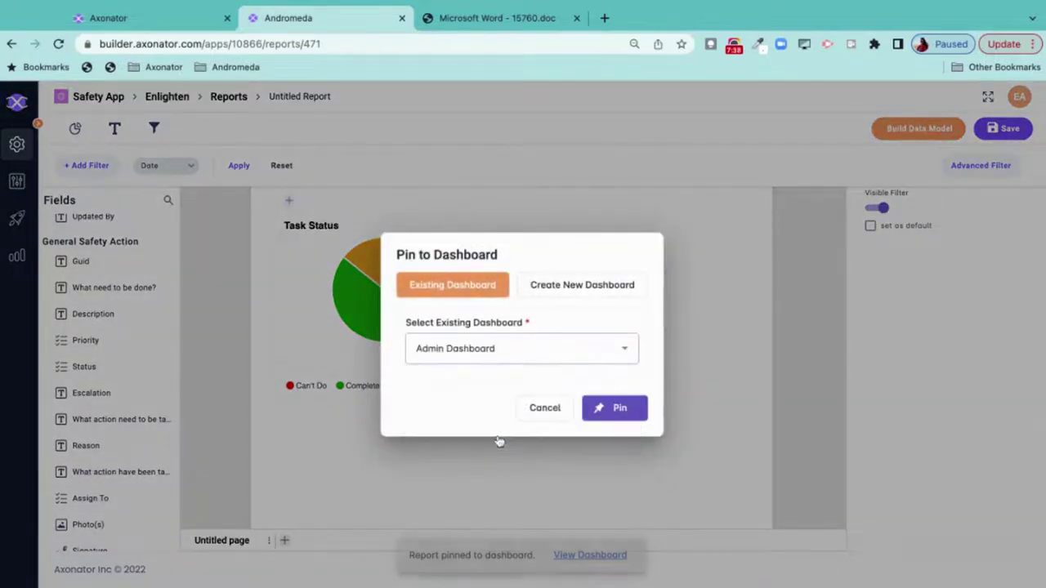
{"action": "left_click", "coordinate": [601, 407]}
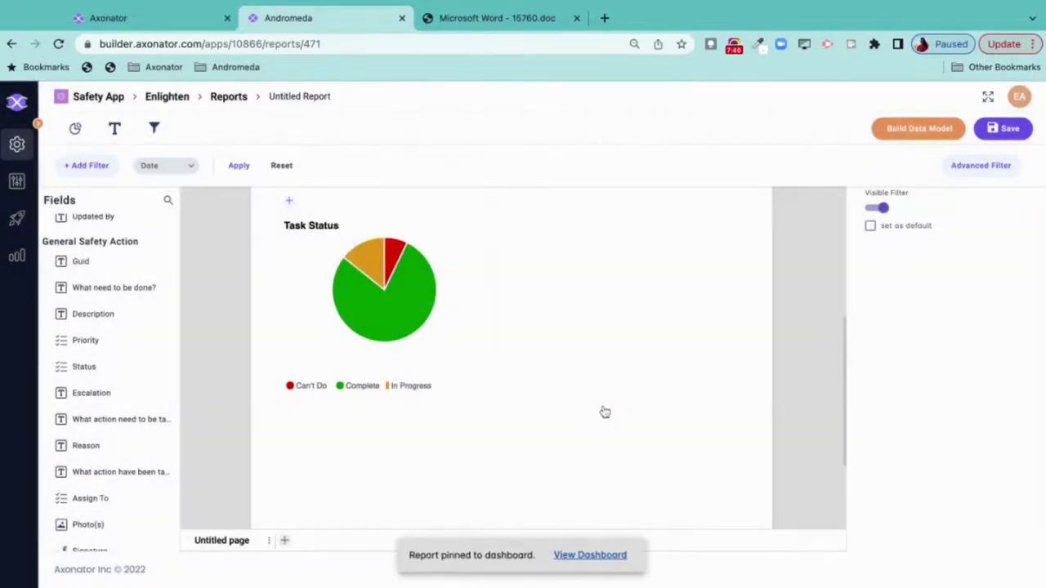
{"action": "left_click", "coordinate": [228, 95]}
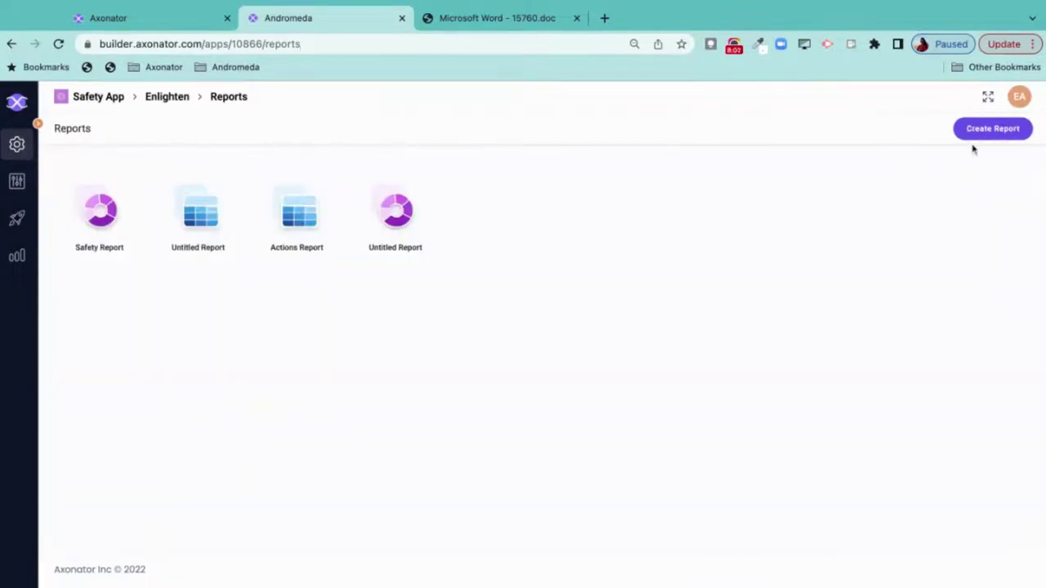
- Start a new report and choose the Tabular report type
{"action": "left_click", "coordinate": [991, 134]}
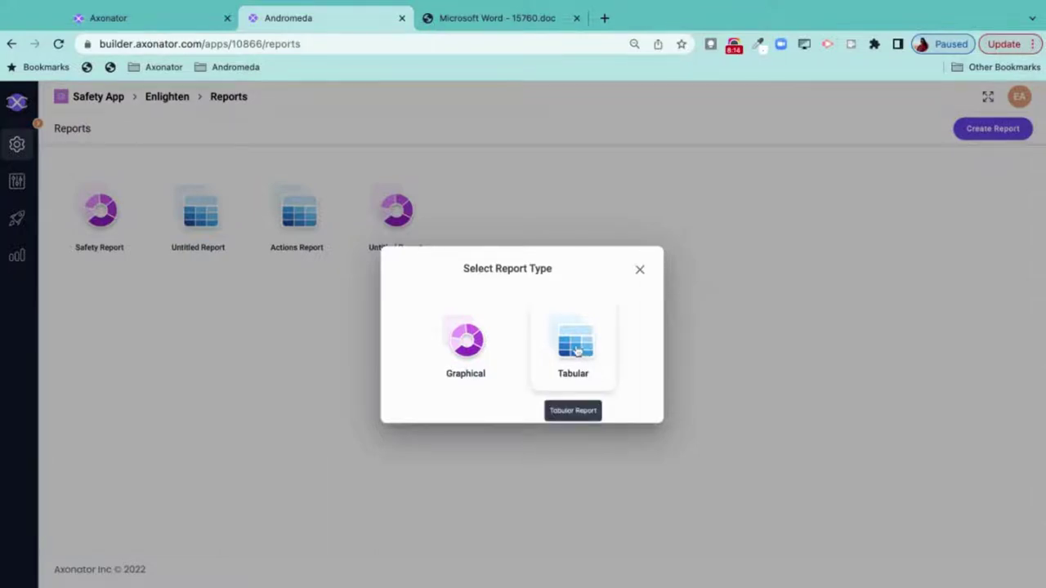
{"action": "left_click", "coordinate": [577, 349]}
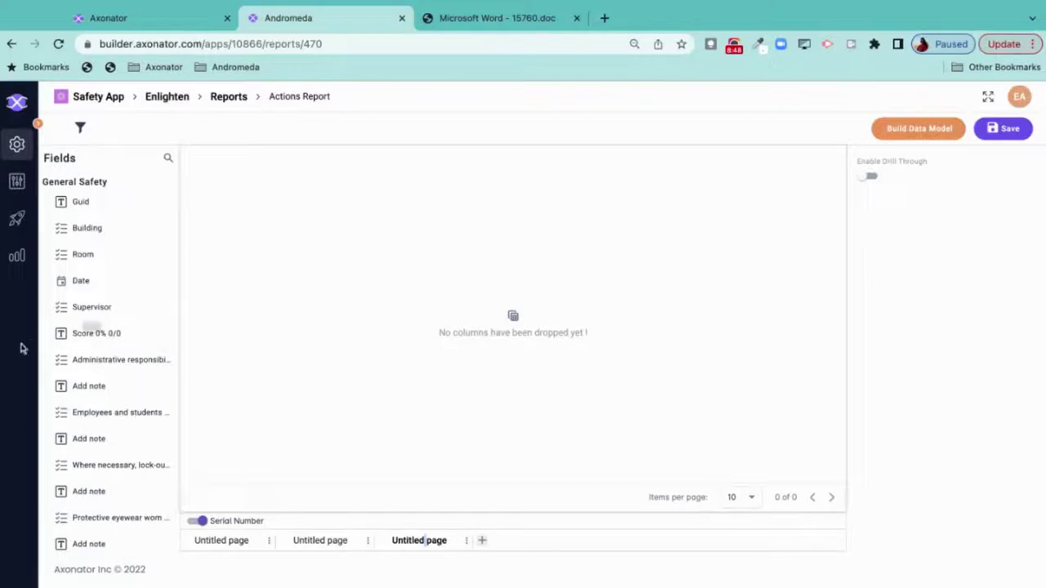
- Add six columns from Fields: Building Name, score, General Safety, General Machine Safety, Electrical Safety, percent
{"action": "scroll", "coordinate": [125, 333], "scroll_direction": "down", "scroll_amount": 10}
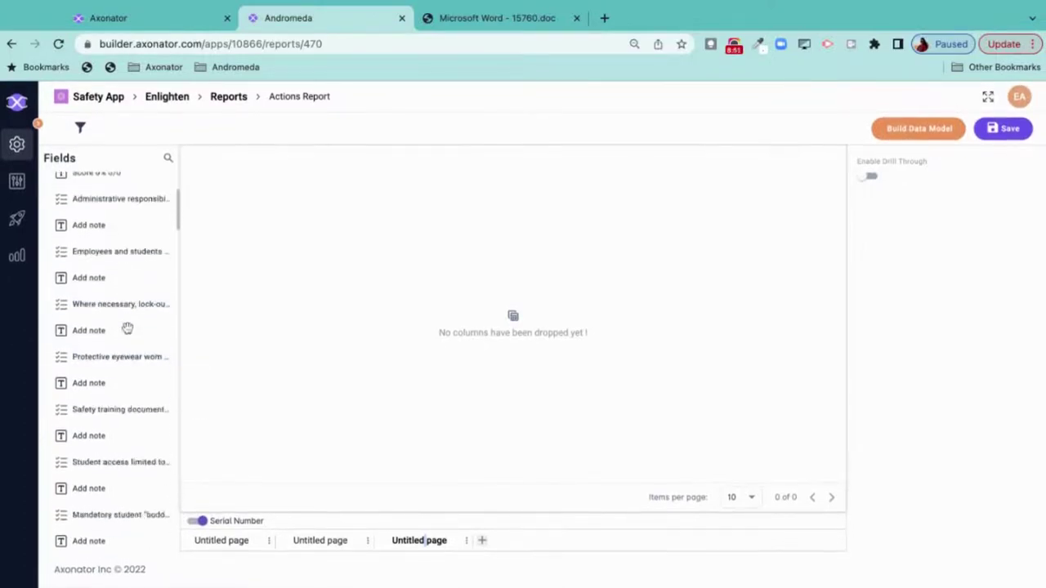
{"action": "scroll", "coordinate": [128, 328], "scroll_direction": "down", "scroll_amount": 3}
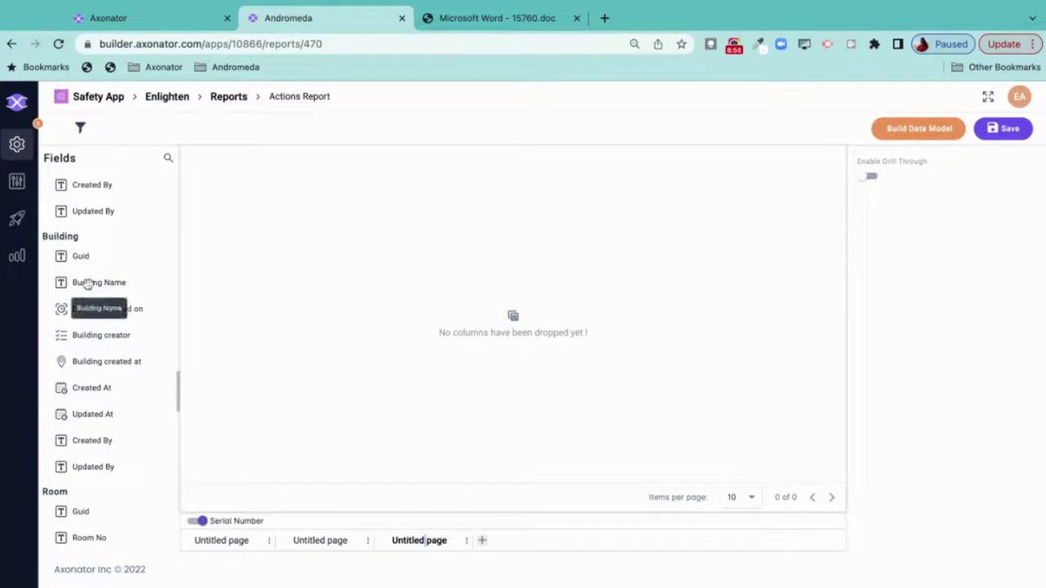
{"action": "left_click_drag", "start_coordinate": [88, 283], "coordinate": [513, 326]}
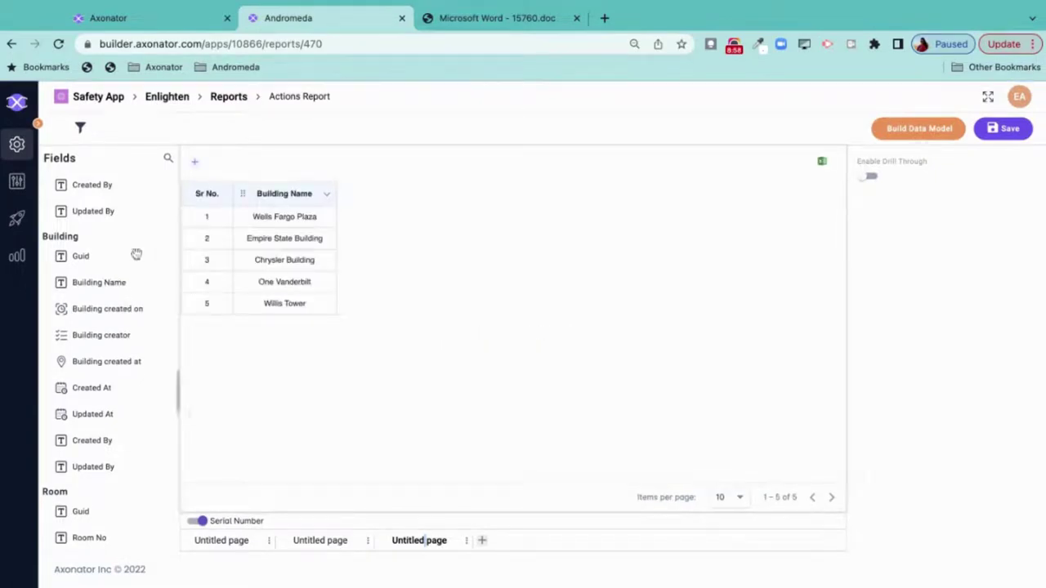
{"action": "scroll", "coordinate": [104, 240], "scroll_direction": "up", "scroll_amount": 5}
{"action": "scroll", "coordinate": [103, 241], "scroll_direction": "up", "scroll_amount": 1}
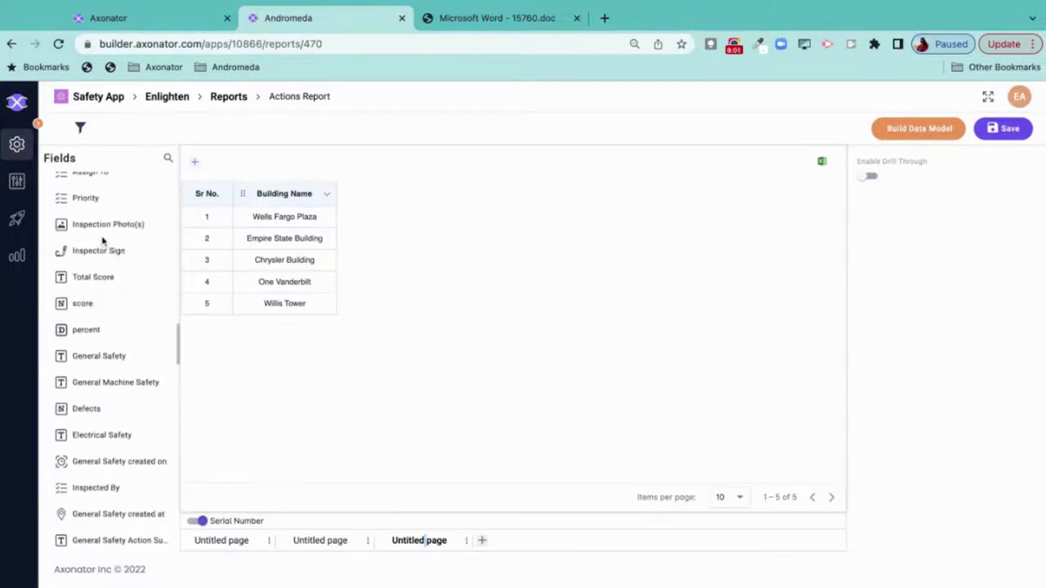
{"action": "left_click_drag", "start_coordinate": [79, 303], "coordinate": [371, 245]}
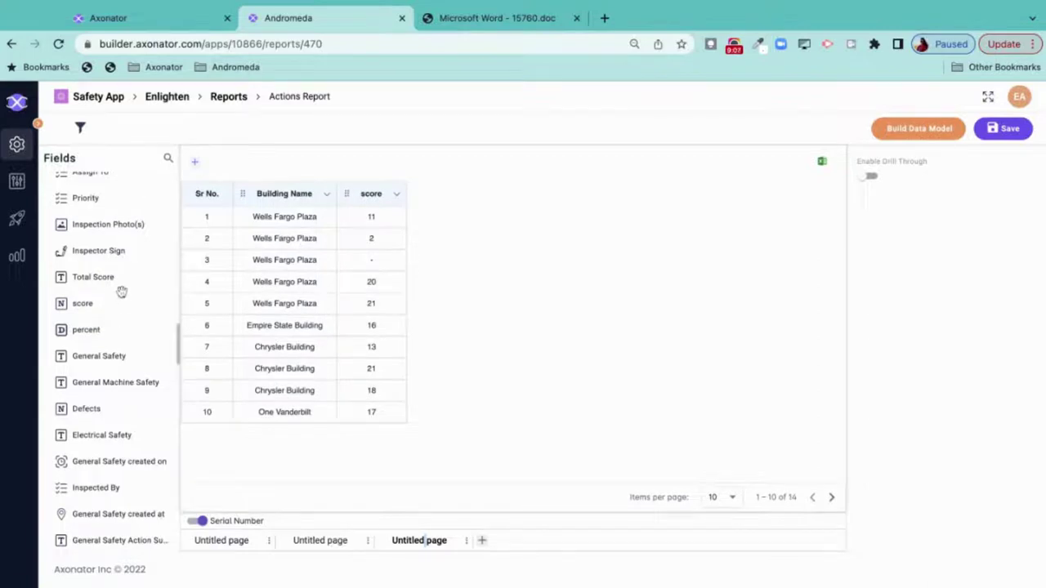
{"action": "scroll", "coordinate": [119, 288], "scroll_direction": "down", "scroll_amount": 1}
{"action": "scroll", "coordinate": [119, 287], "scroll_direction": "down", "scroll_amount": 1}
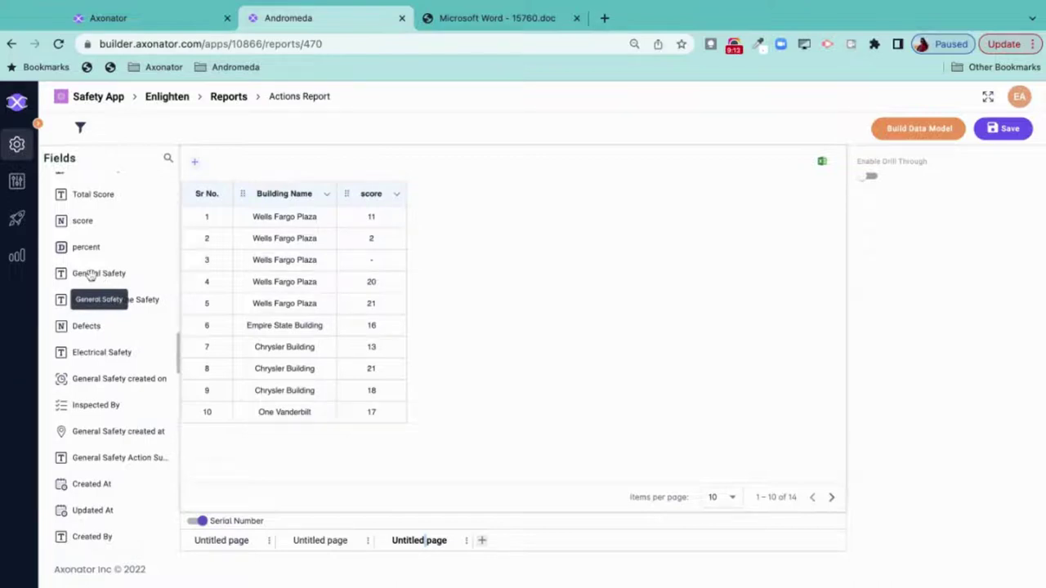
{"action": "left_click_drag", "start_coordinate": [90, 275], "coordinate": [360, 262]}
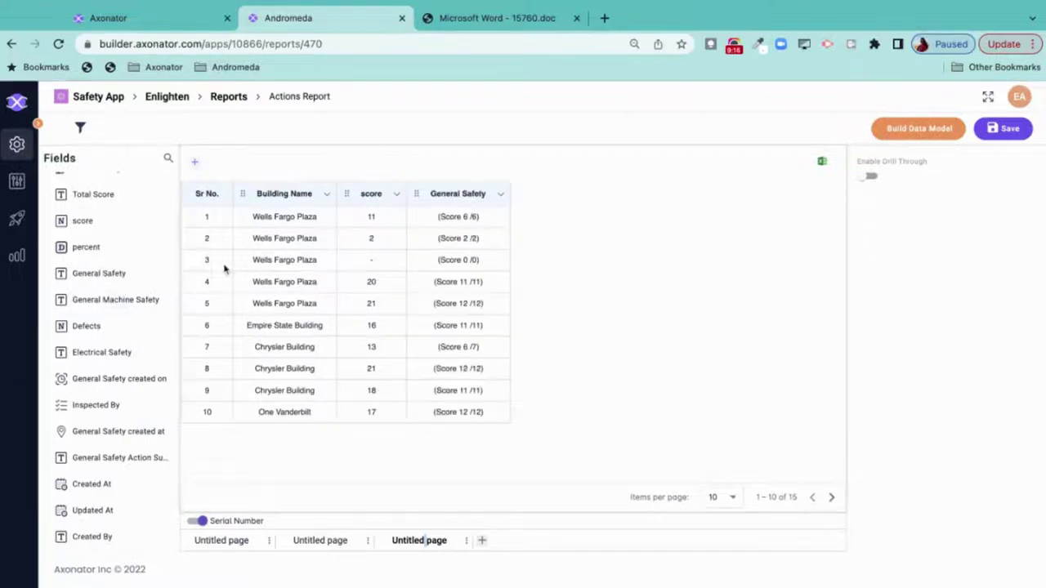
{"action": "left_click_drag", "start_coordinate": [90, 300], "coordinate": [355, 278]}
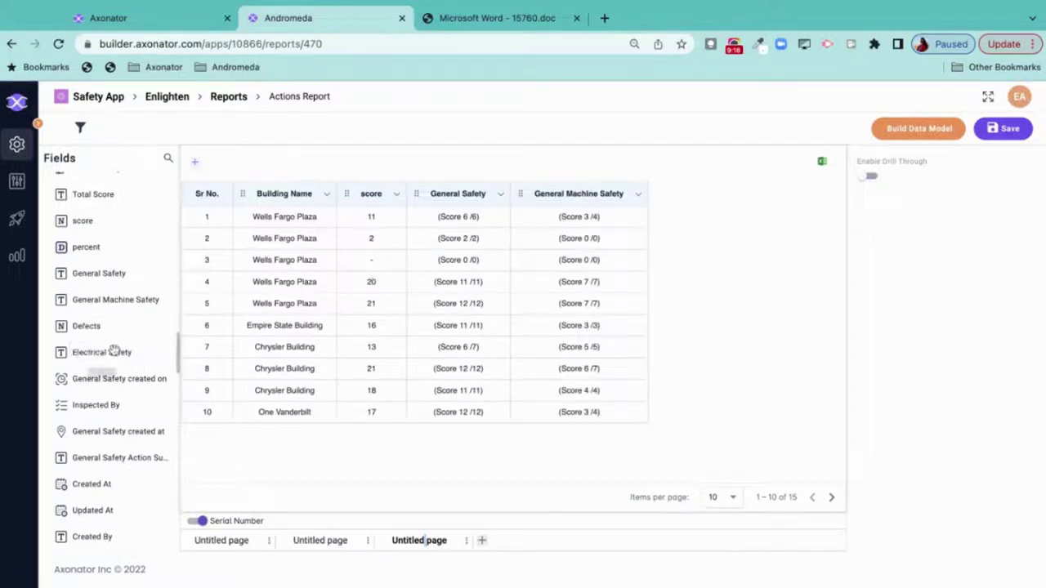
{"action": "left_click_drag", "start_coordinate": [115, 351], "coordinate": [586, 252]}
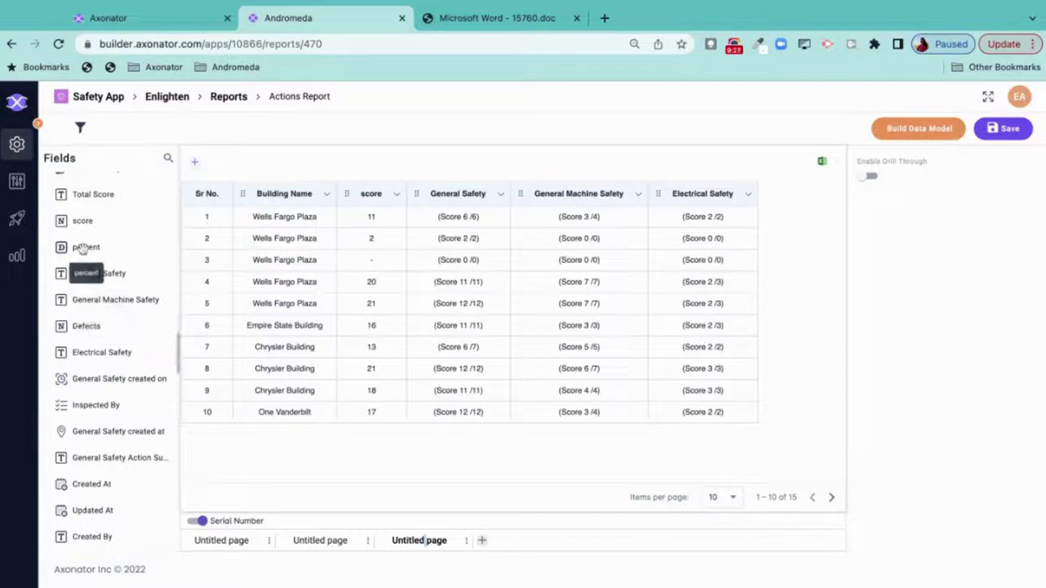
{"action": "left_click_drag", "start_coordinate": [83, 247], "coordinate": [523, 302]}
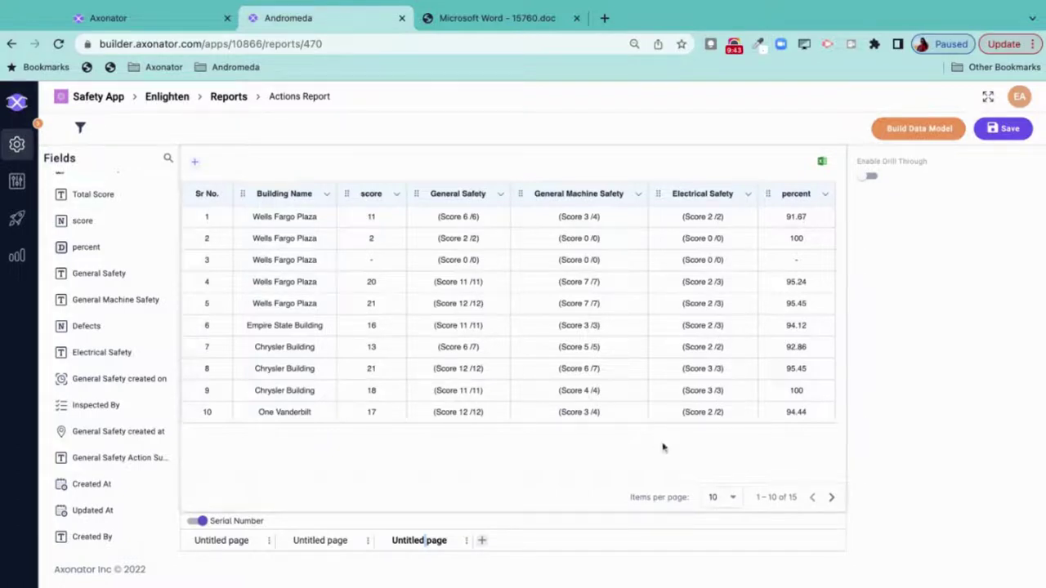
- Group the table rows by Building Name in the table properties
{"action": "left_click", "coordinate": [447, 454]}
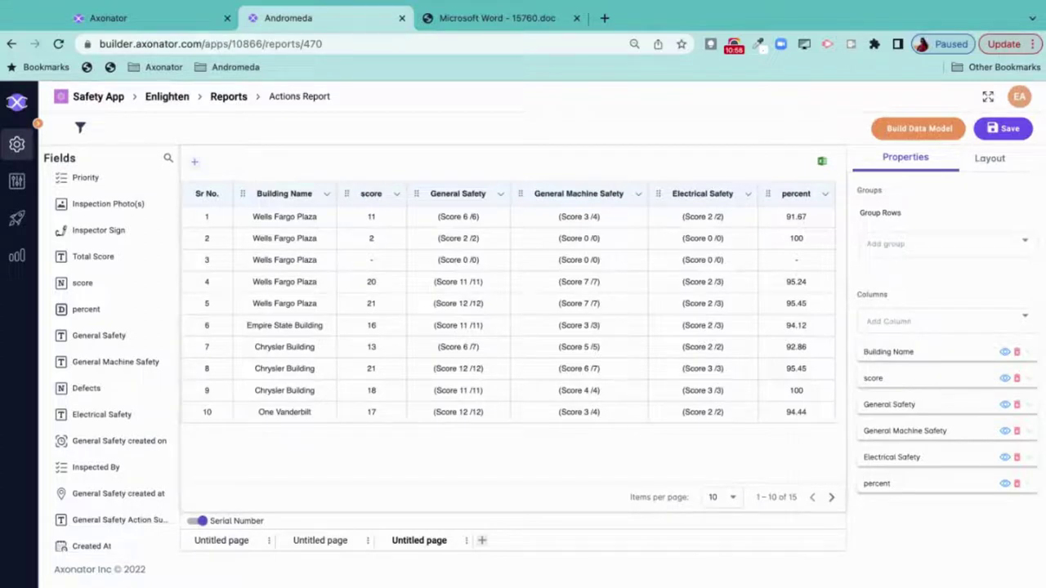
{"action": "left_click", "coordinate": [940, 256]}
{"action": "left_click", "coordinate": [920, 297]}
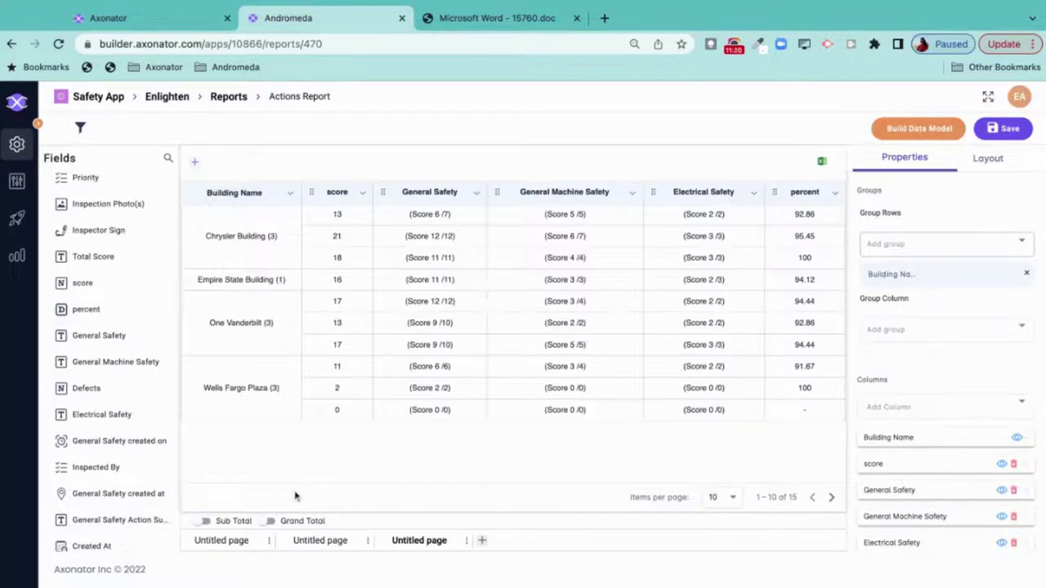
{"action": "left_click", "coordinate": [363, 196]}
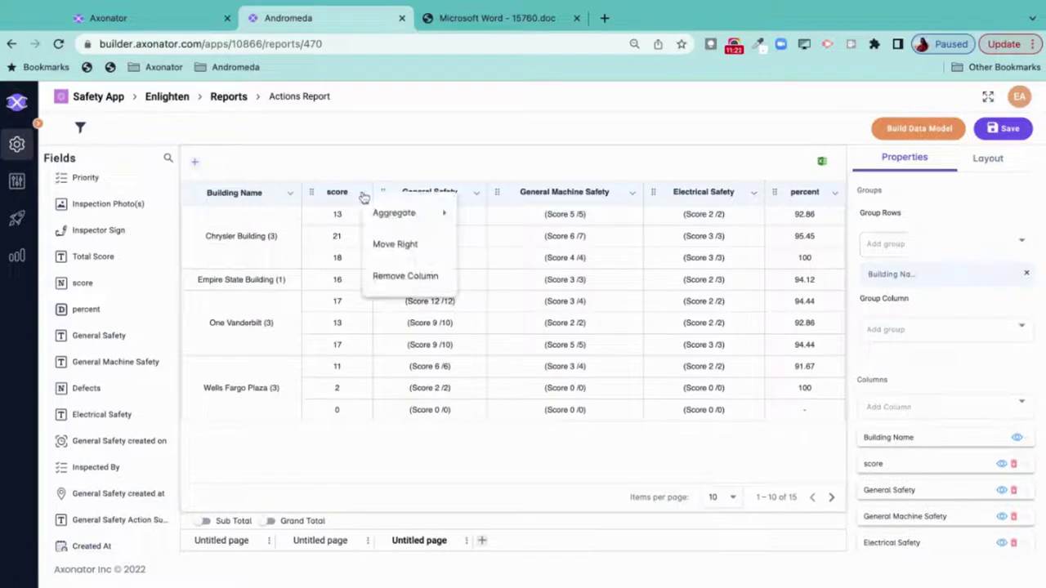
{"action": "mouse_move", "coordinate": [385, 214]}
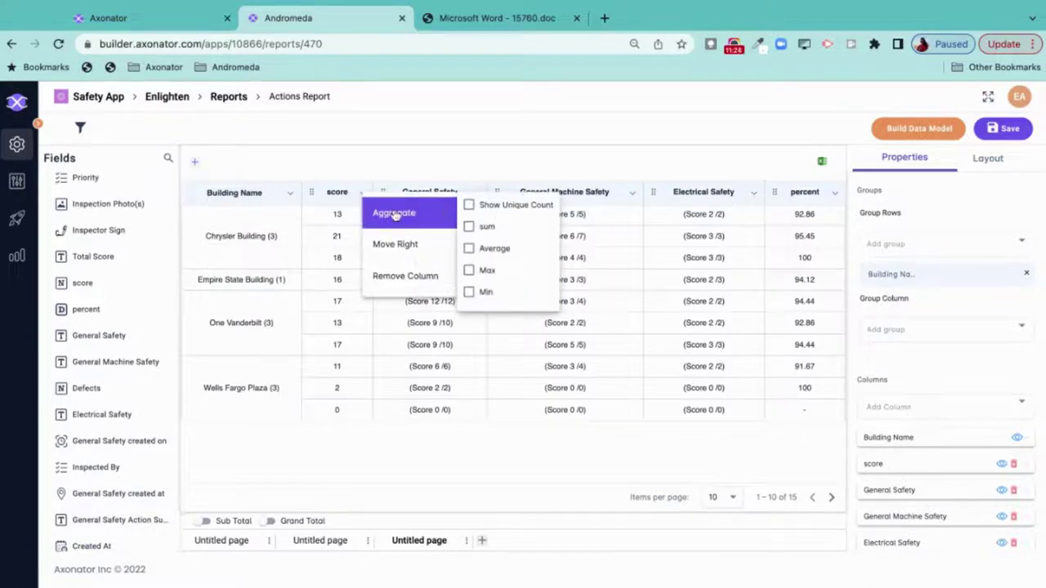
- Set the score aggregate to Average and turn on Sub Total and Grand Total rows
{"action": "left_click", "coordinate": [494, 250]}
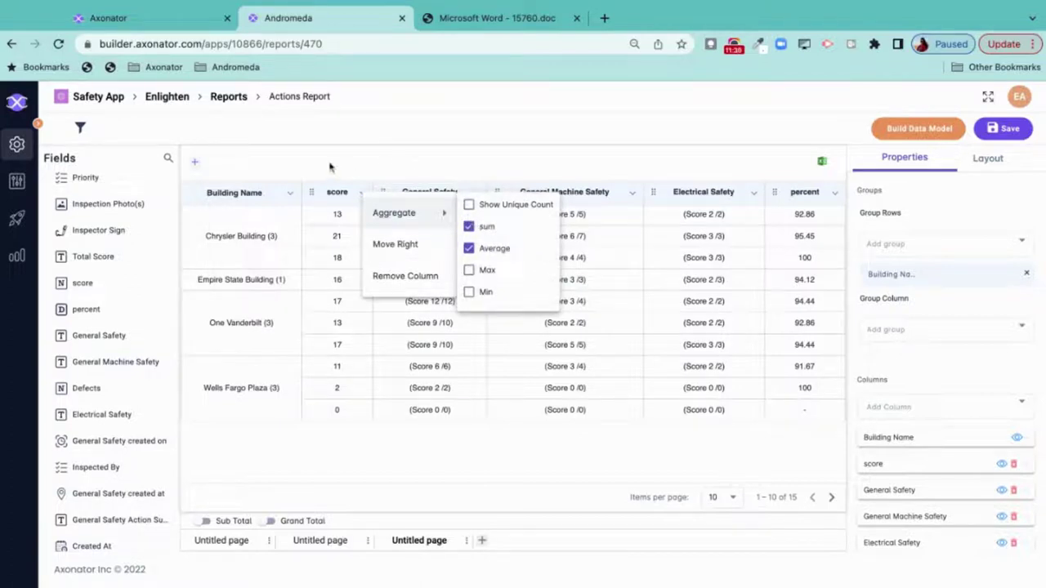
{"action": "left_click", "coordinate": [351, 157]}
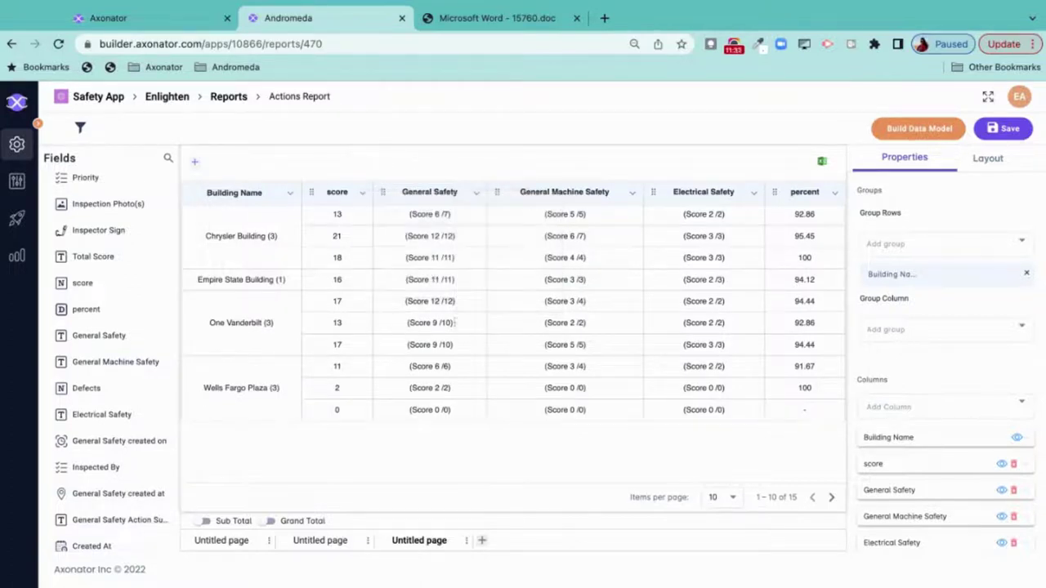
{"action": "left_click", "coordinate": [206, 523]}
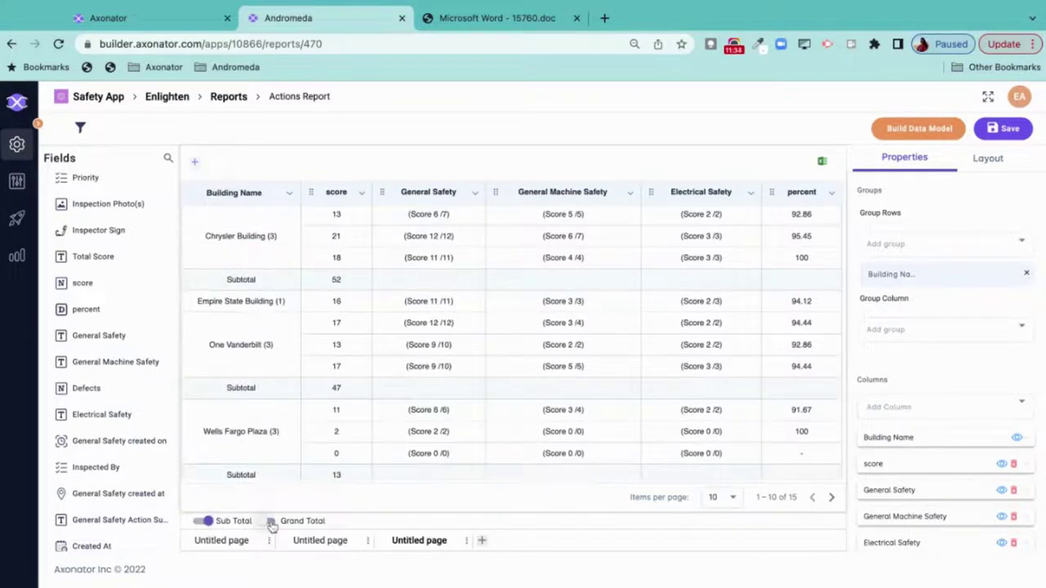
{"action": "left_click", "coordinate": [271, 522]}
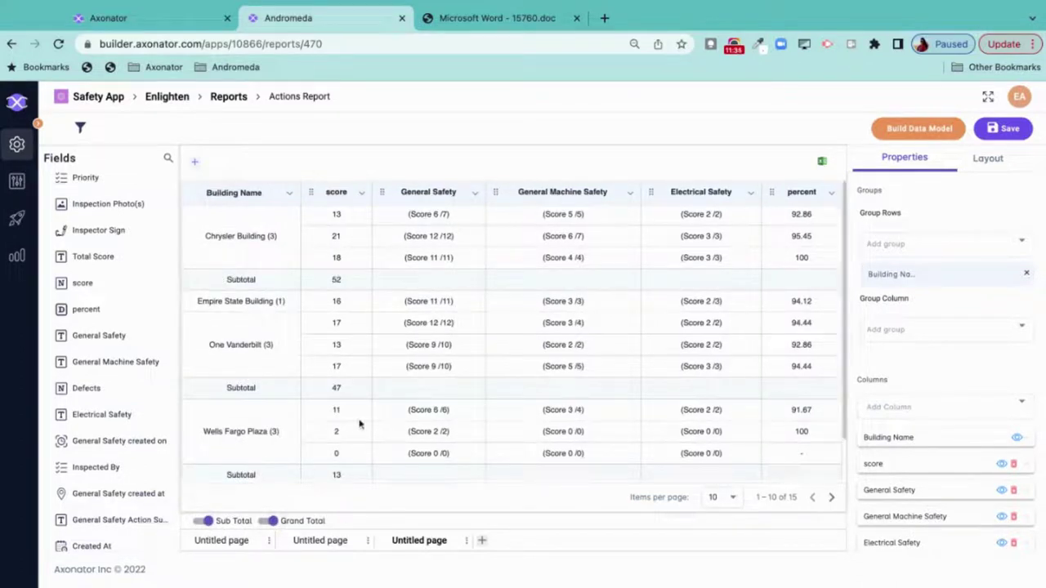
{"action": "scroll", "coordinate": [361, 423], "scroll_direction": "down", "scroll_amount": 1}
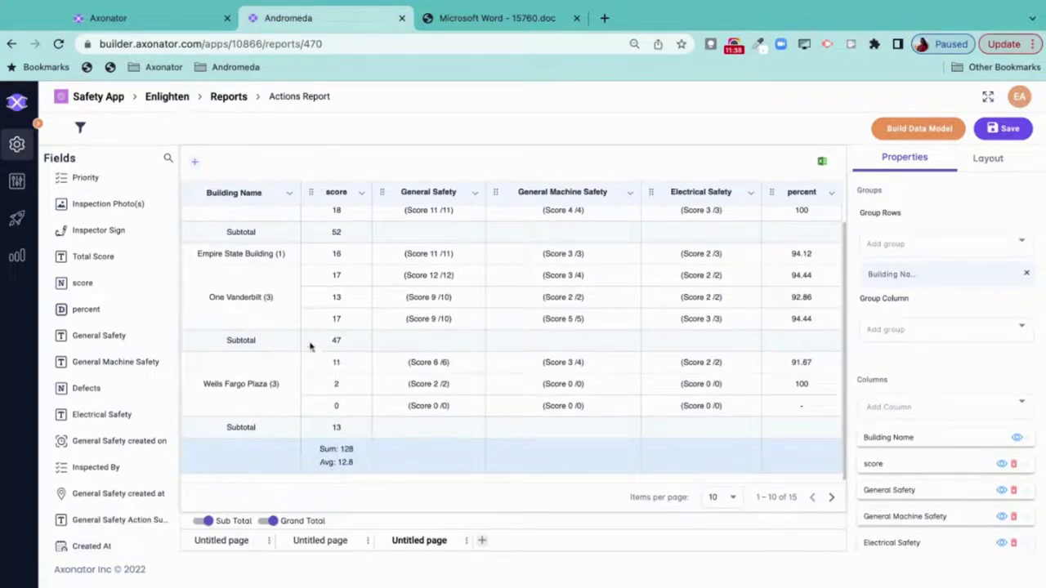
{"action": "scroll", "coordinate": [350, 242], "scroll_direction": "up", "scroll_amount": 1}
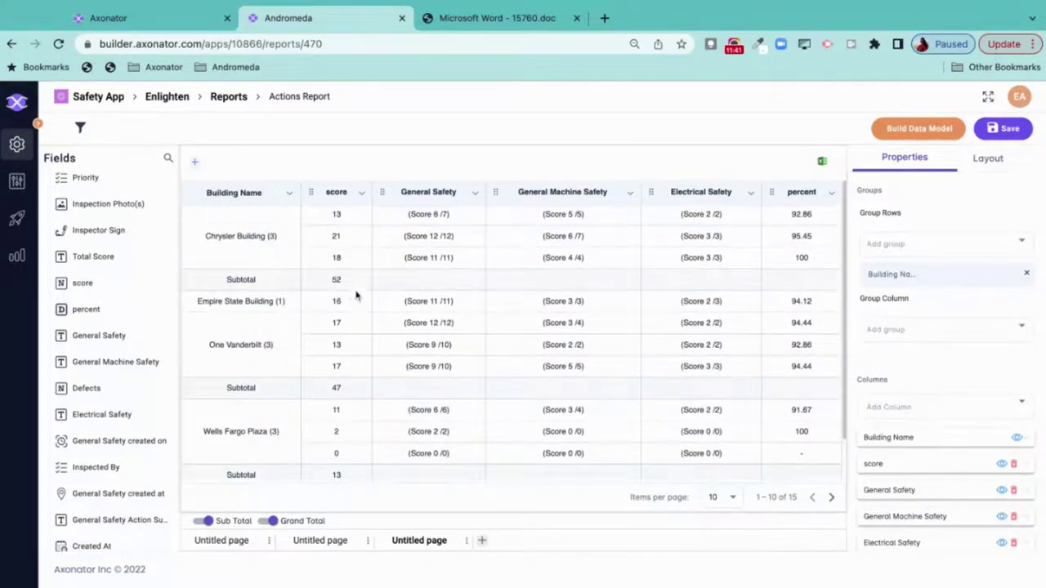
{"action": "scroll", "coordinate": [349, 302], "scroll_direction": "down", "scroll_amount": 1}
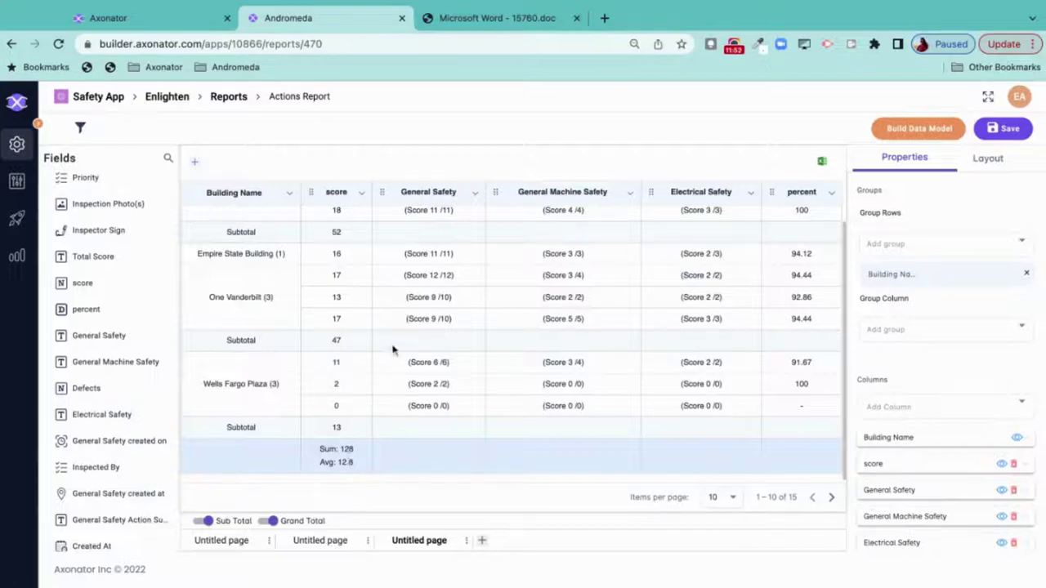
{"action": "scroll", "coordinate": [392, 349], "scroll_direction": "up", "scroll_amount": 1}
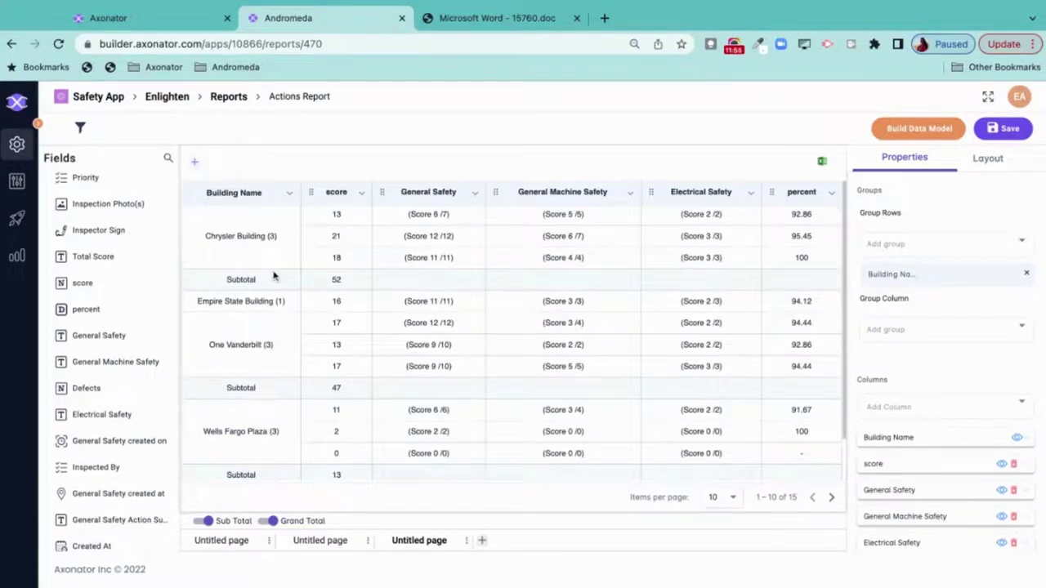
- Add Building Name and score as report filters
{"action": "left_click", "coordinate": [197, 166]}
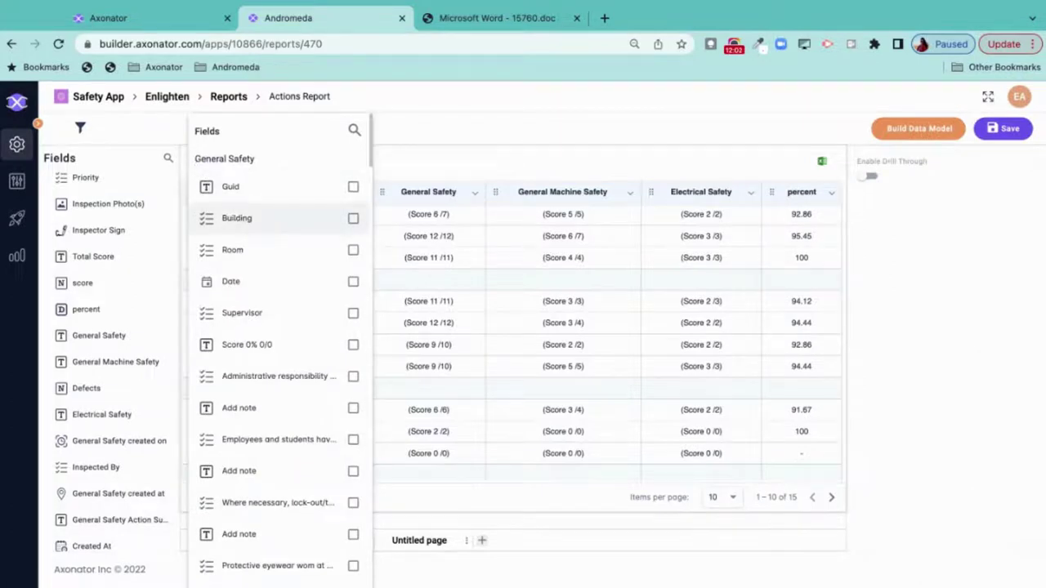
{"action": "scroll", "coordinate": [262, 304], "scroll_direction": "down", "scroll_amount": 10}
{"action": "scroll", "coordinate": [261, 304], "scroll_direction": "down", "scroll_amount": 10}
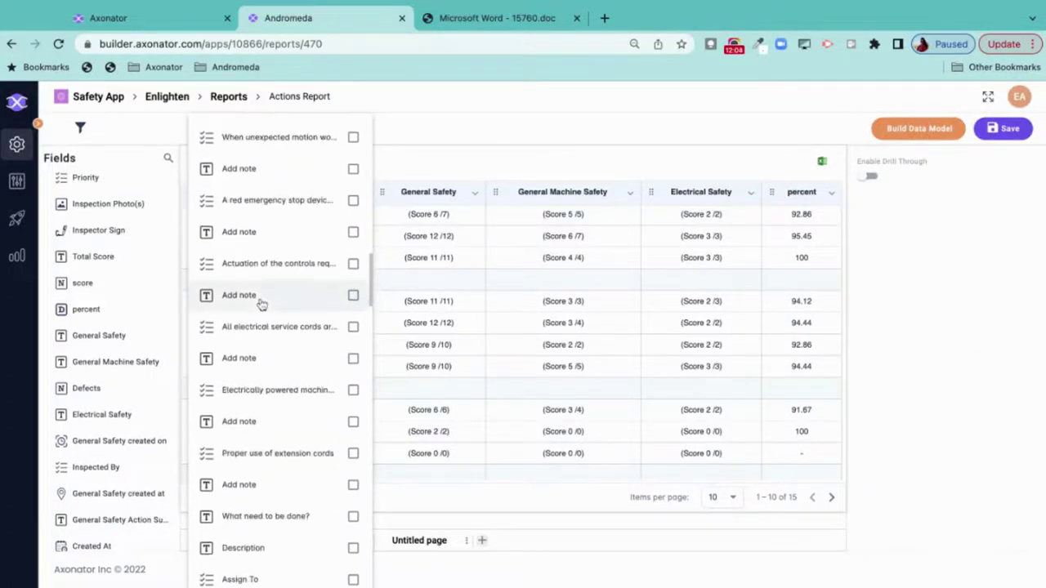
{"action": "scroll", "coordinate": [278, 296], "scroll_direction": "down", "scroll_amount": 2}
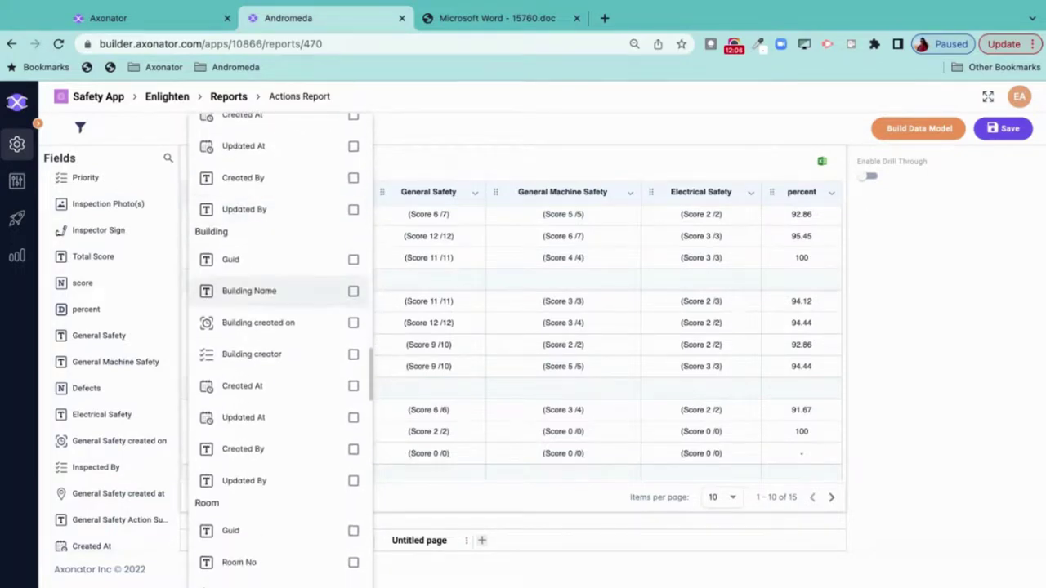
{"action": "left_click", "coordinate": [277, 291]}
{"action": "scroll", "coordinate": [280, 187], "scroll_direction": "up", "scroll_amount": 7}
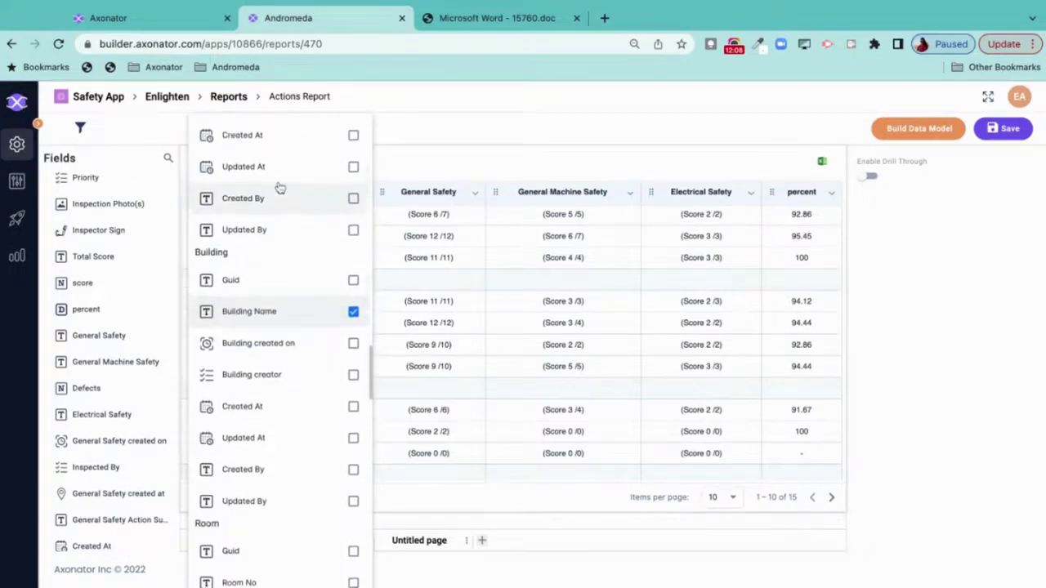
{"action": "scroll", "coordinate": [279, 190], "scroll_direction": "up", "scroll_amount": 1}
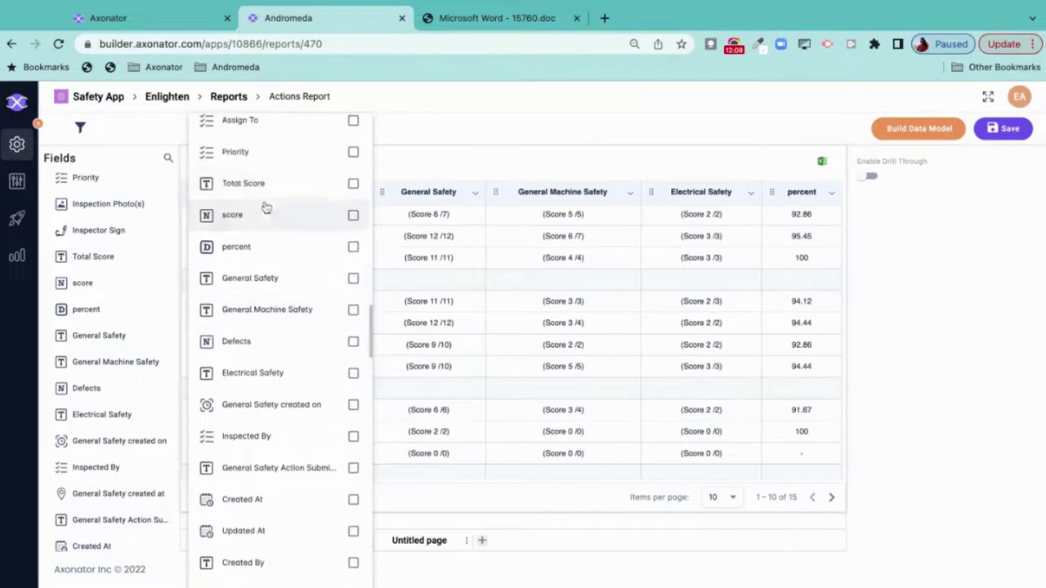
{"action": "left_click", "coordinate": [260, 215]}
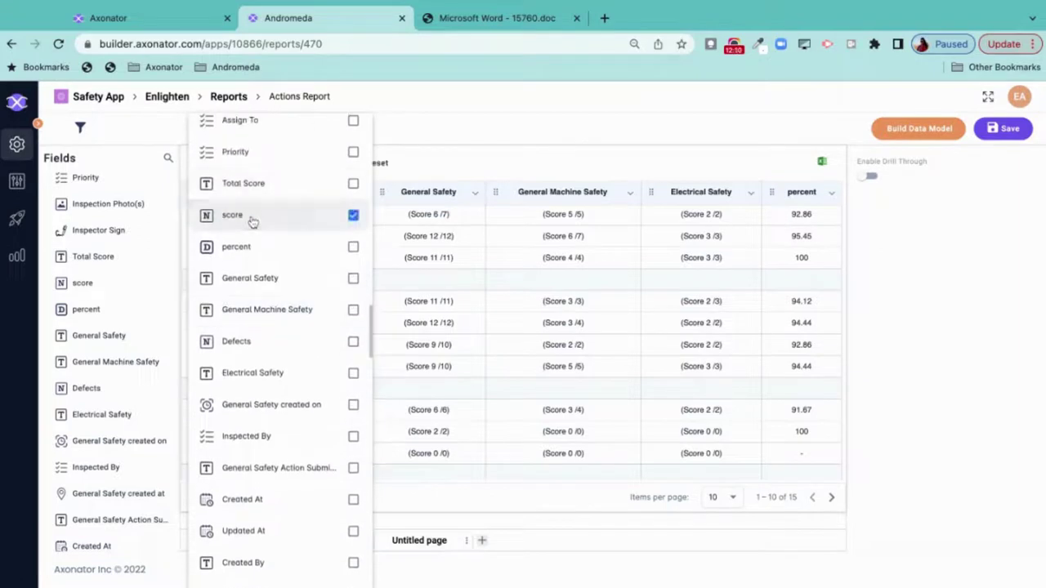
{"action": "left_click", "coordinate": [483, 170]}
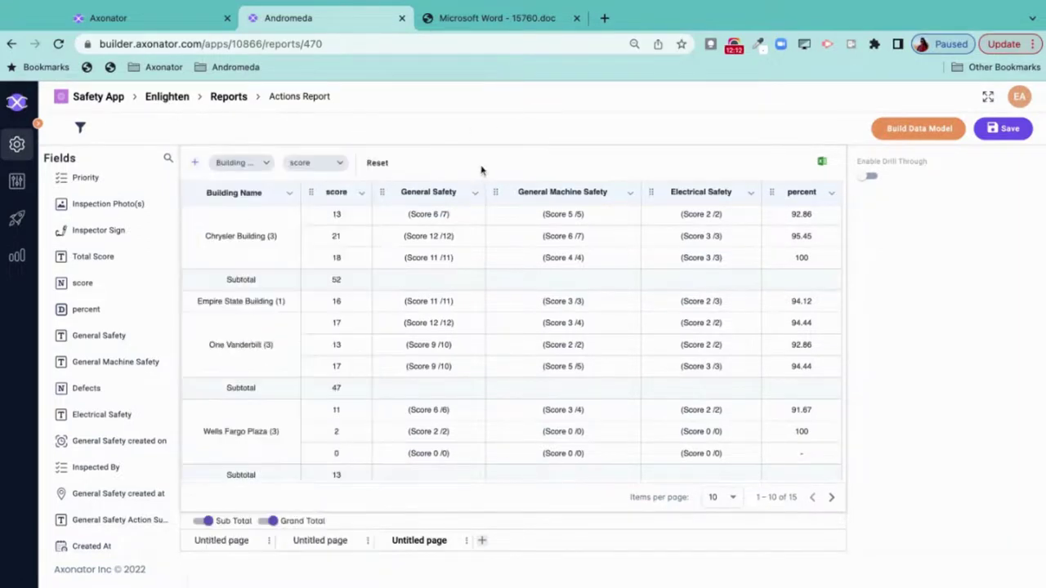
- Pick Less Than as the score filter condition, then close it without applying
{"action": "left_click", "coordinate": [243, 165]}
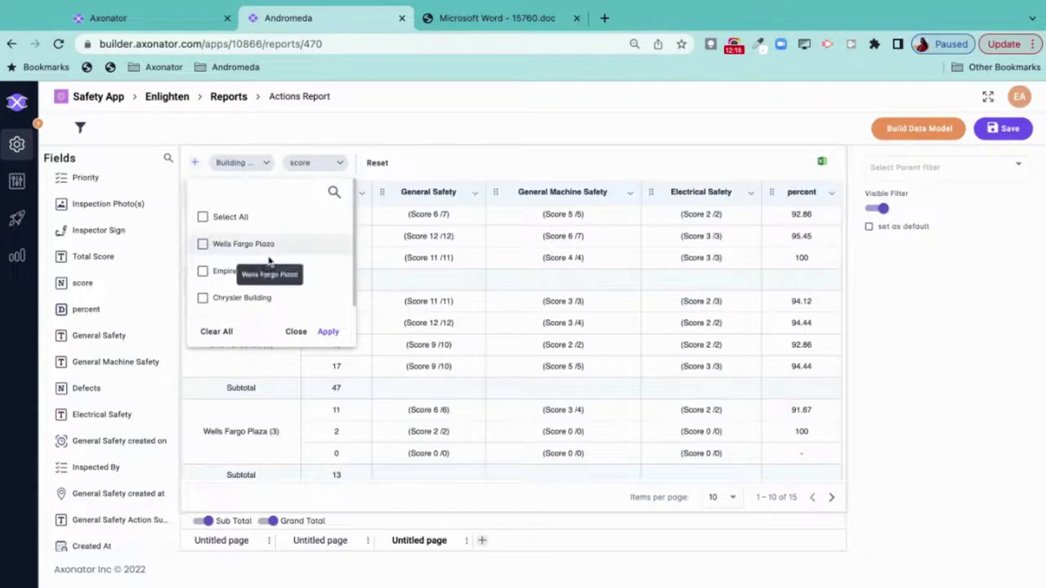
{"action": "left_click", "coordinate": [309, 165]}
{"action": "left_click", "coordinate": [310, 165]}
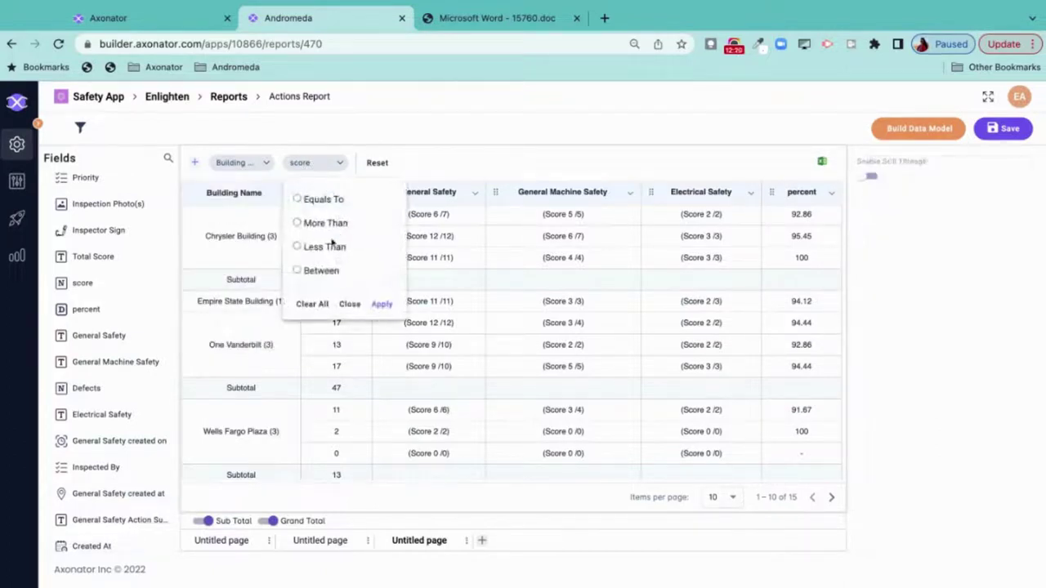
{"action": "left_click", "coordinate": [319, 249]}
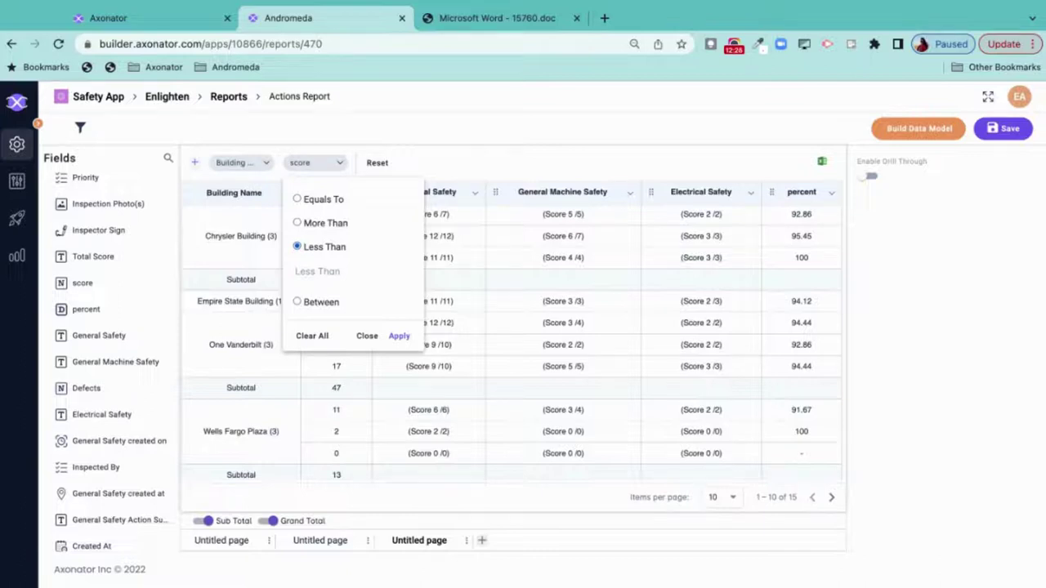
{"action": "left_click", "coordinate": [366, 336]}
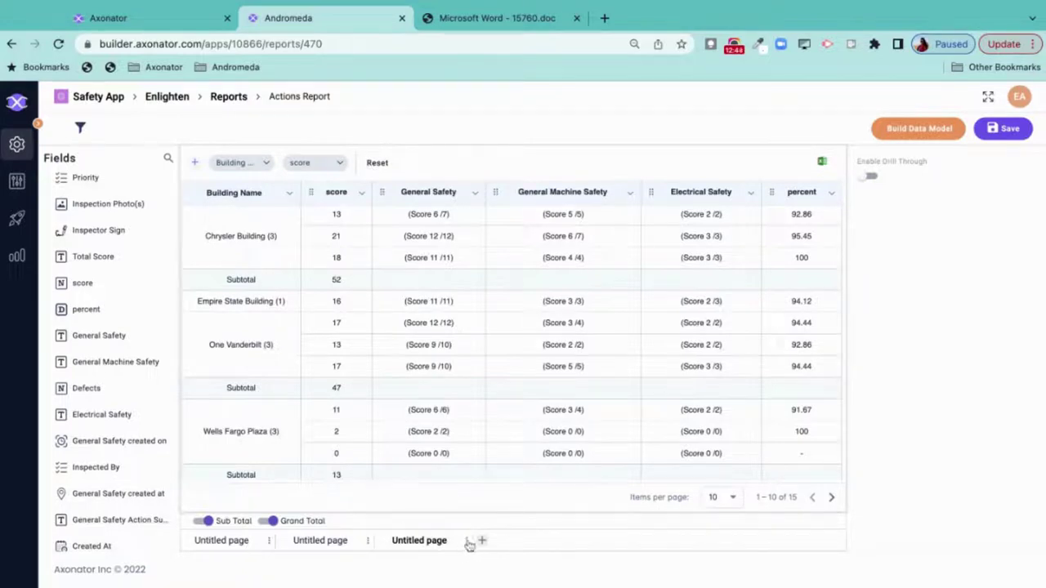
- Save the Actions Report, pin it to Admin Dashboard, and return to the Reports list
{"action": "left_click", "coordinate": [466, 541]}
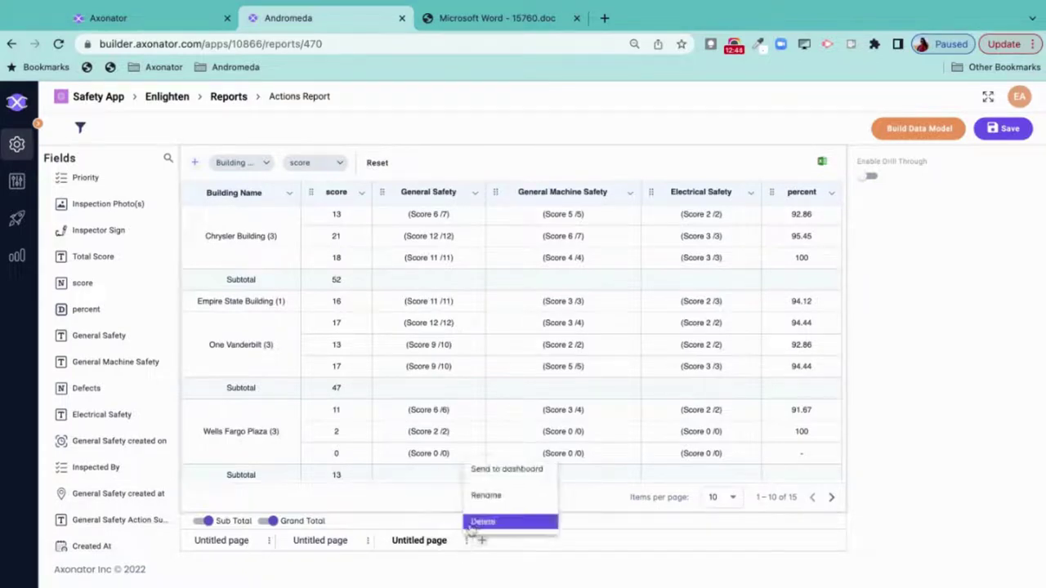
{"action": "left_click", "coordinate": [499, 474]}
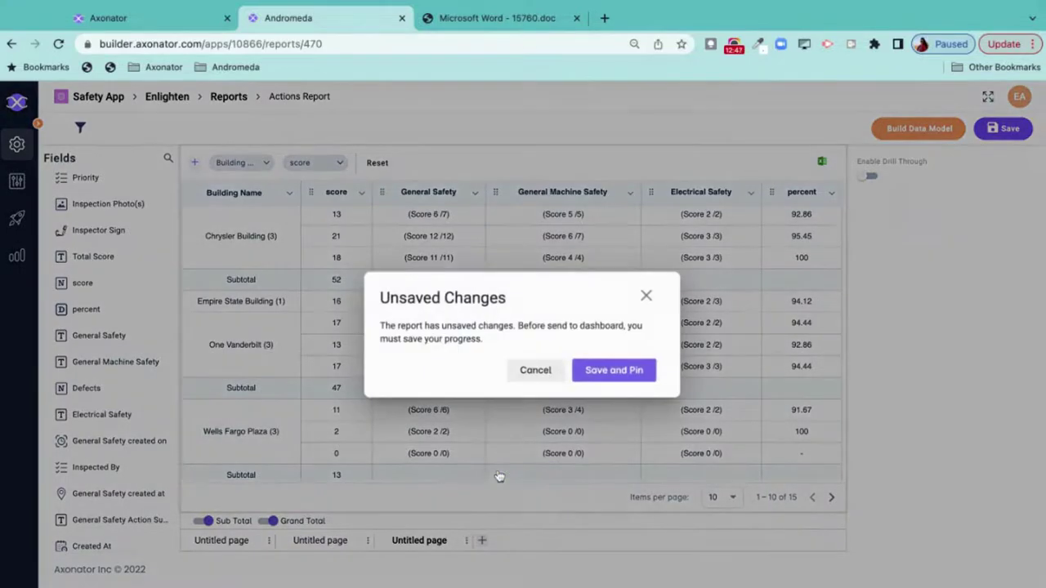
{"action": "left_click", "coordinate": [600, 367]}
{"action": "left_click", "coordinate": [552, 358]}
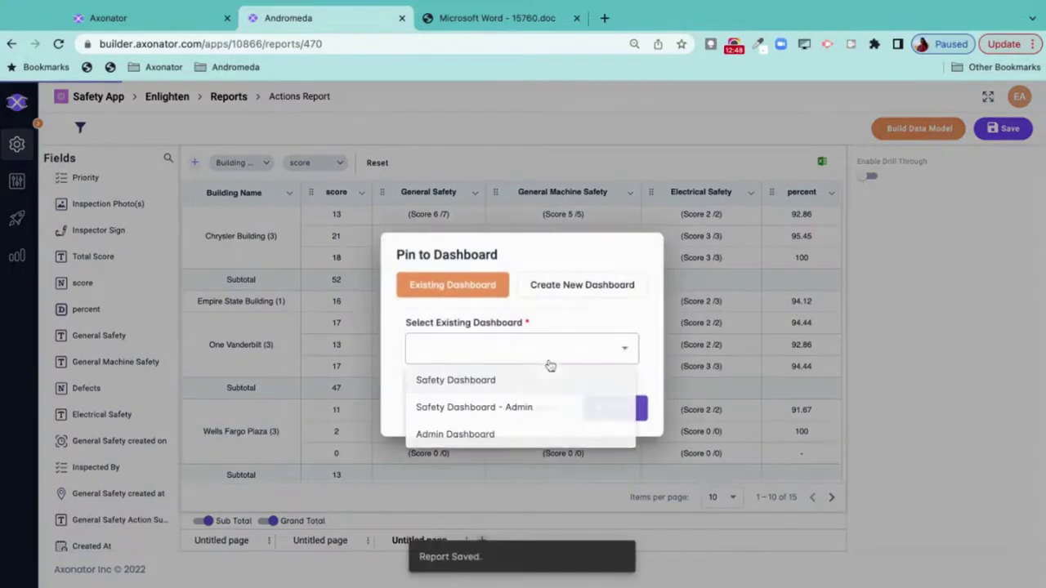
{"action": "left_click", "coordinate": [485, 435]}
{"action": "left_click", "coordinate": [625, 409]}
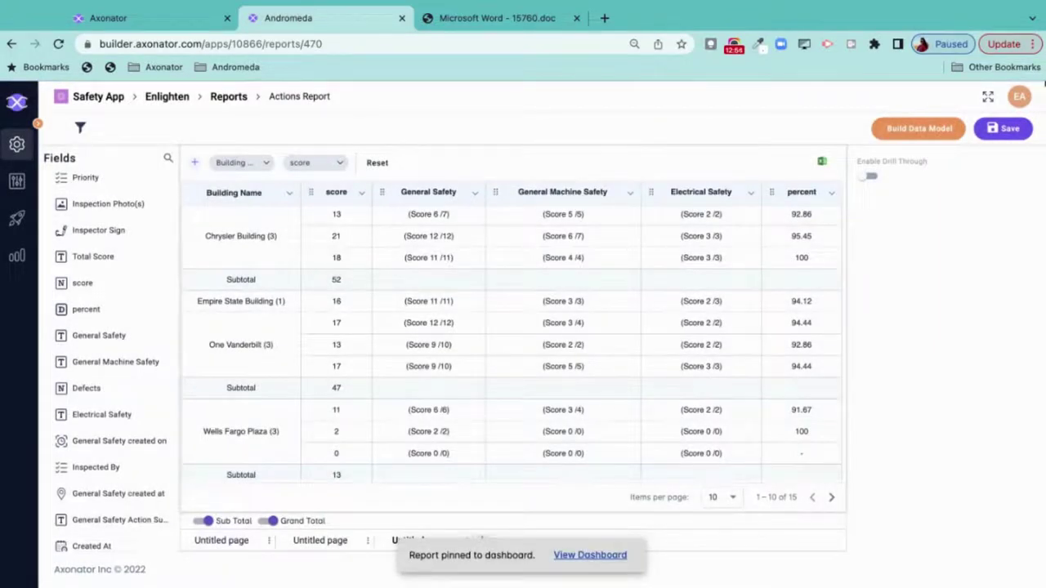
{"action": "left_click", "coordinate": [1004, 131]}
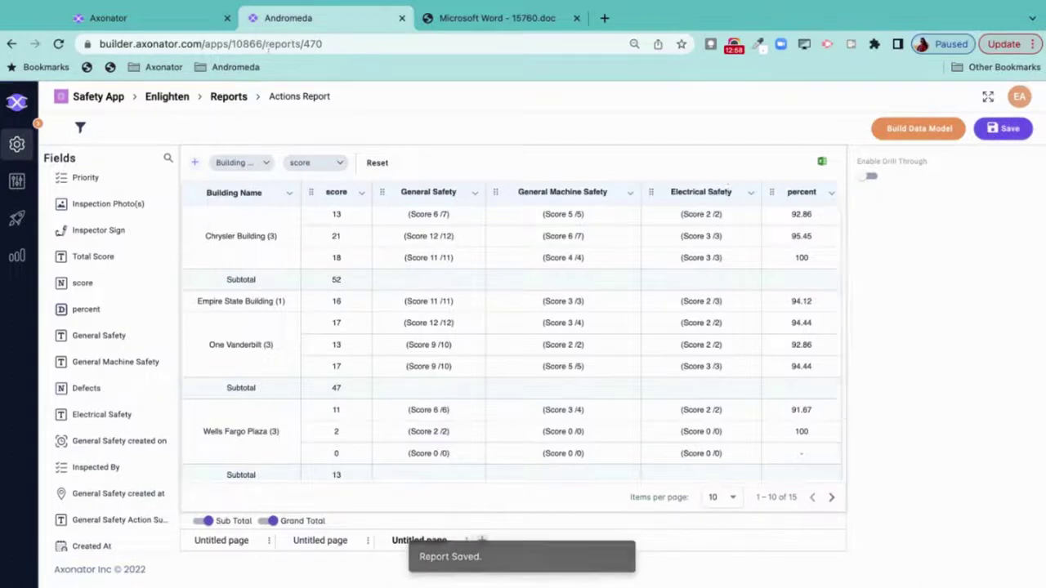
{"action": "left_click", "coordinate": [228, 98]}
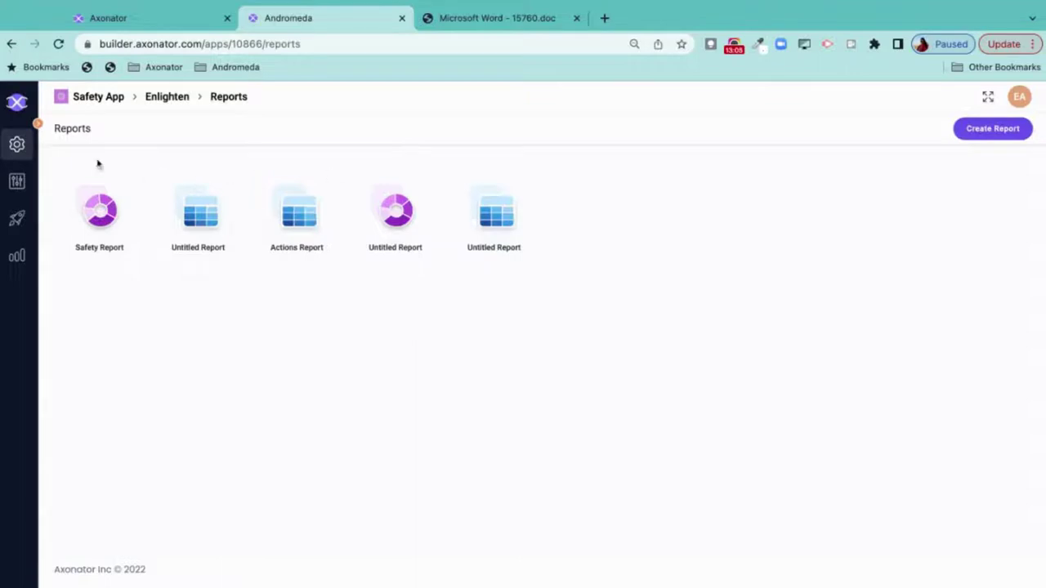
- Open Safety Dashboard - Admin from Enlighten's Dashboards list
{"action": "left_click", "coordinate": [16, 144]}
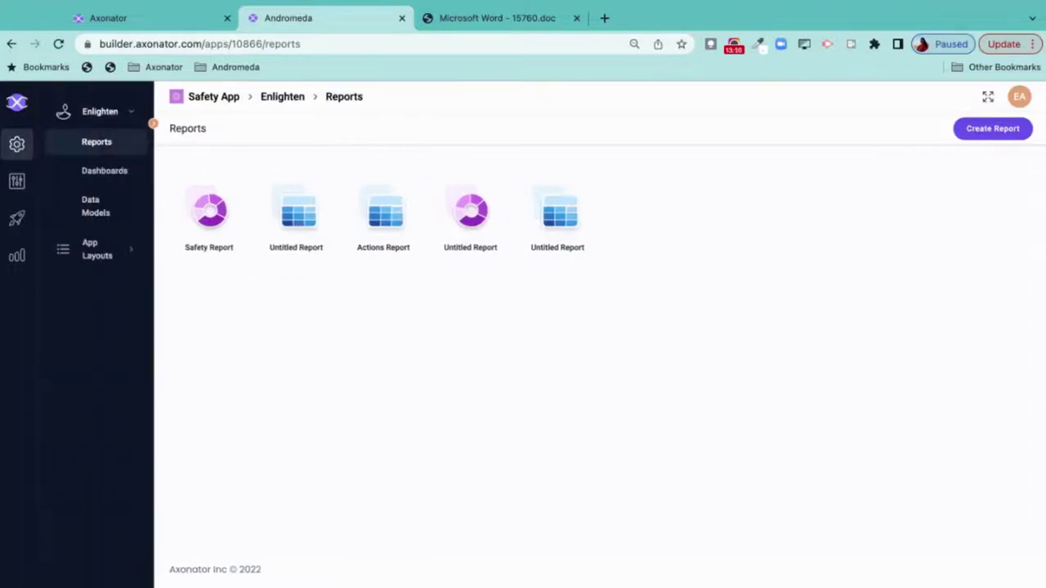
{"action": "left_click", "coordinate": [112, 171]}
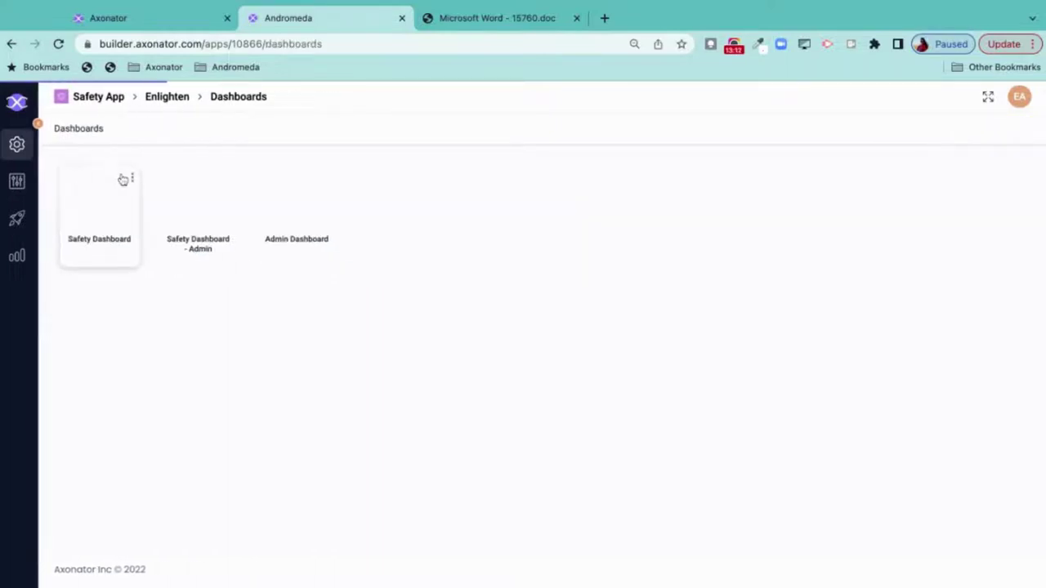
{"action": "left_click", "coordinate": [197, 206]}
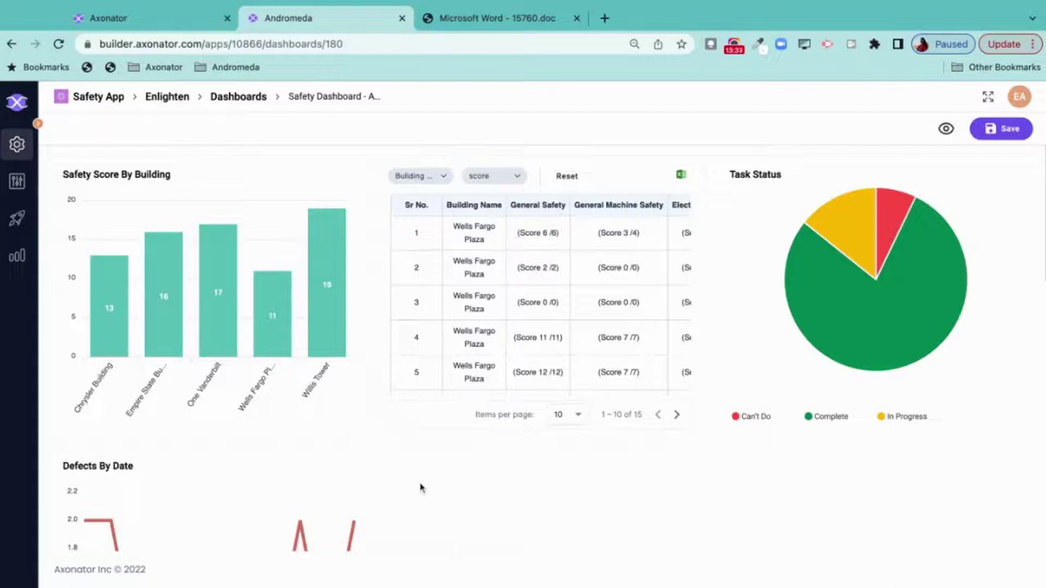
- Move the Actions Report table widget further down the dashboard to clear the top area
{"action": "scroll", "coordinate": [421, 488], "scroll_direction": "down", "scroll_amount": 3}
{"action": "scroll", "coordinate": [542, 388], "scroll_direction": "down", "scroll_amount": 2}
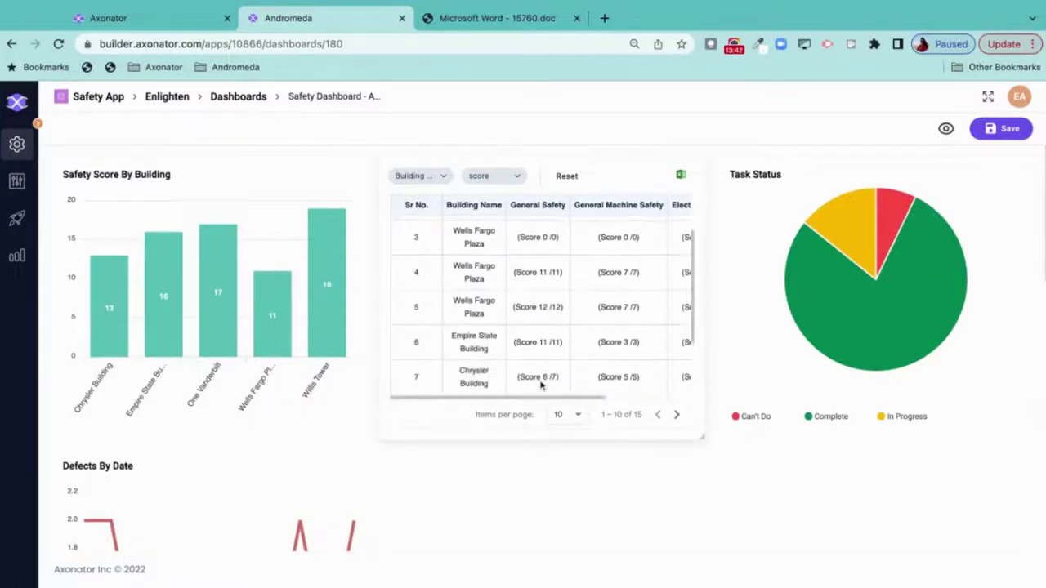
{"action": "scroll", "coordinate": [542, 387], "scroll_direction": "up", "scroll_amount": 2}
{"action": "left_click_drag", "start_coordinate": [597, 175], "coordinate": [656, 452]}
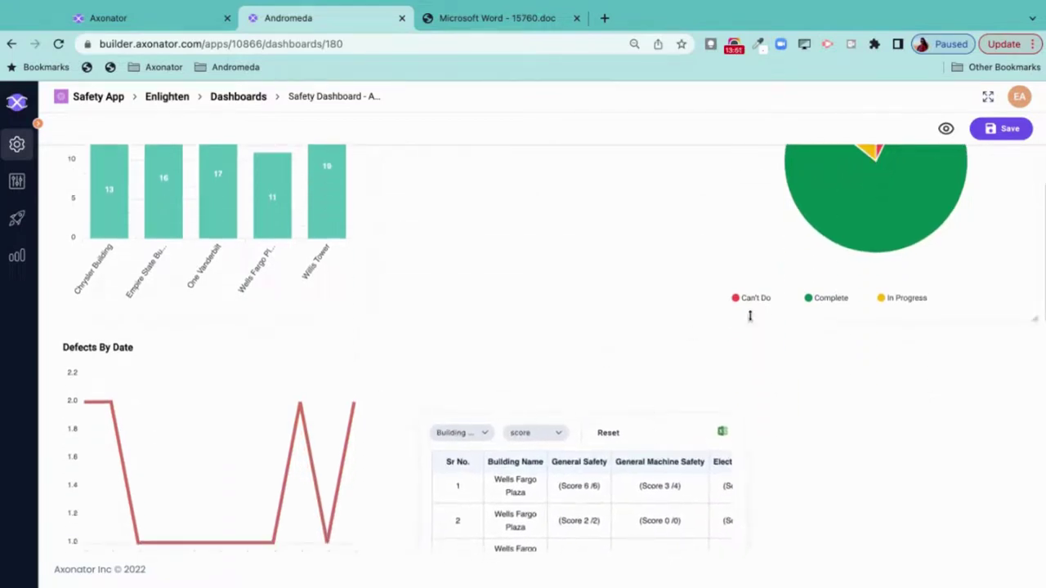
{"action": "left_click_drag", "start_coordinate": [763, 184], "coordinate": [520, 231]}
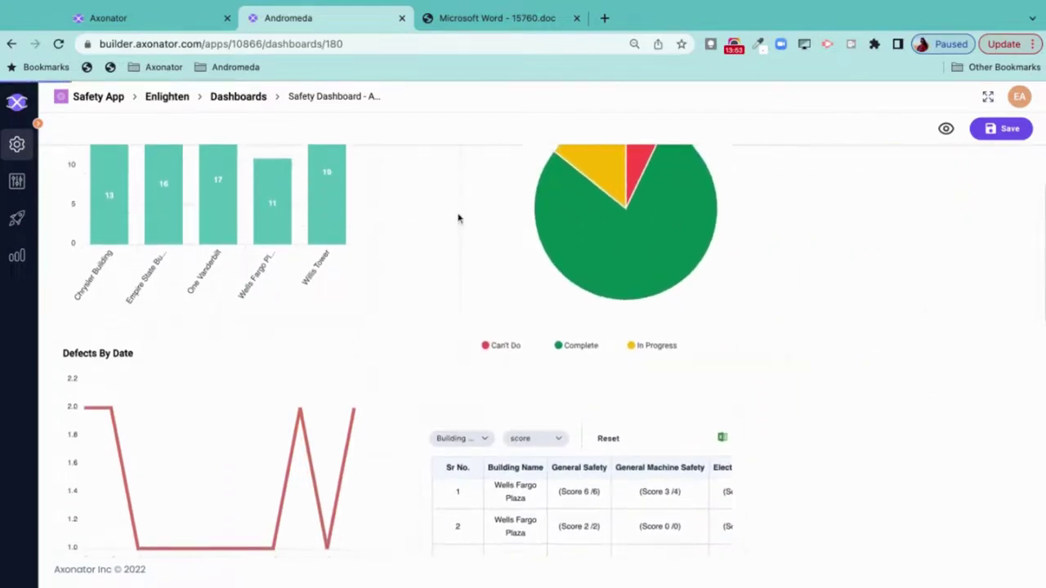
{"action": "scroll", "coordinate": [452, 222], "scroll_direction": "up", "scroll_amount": 3}
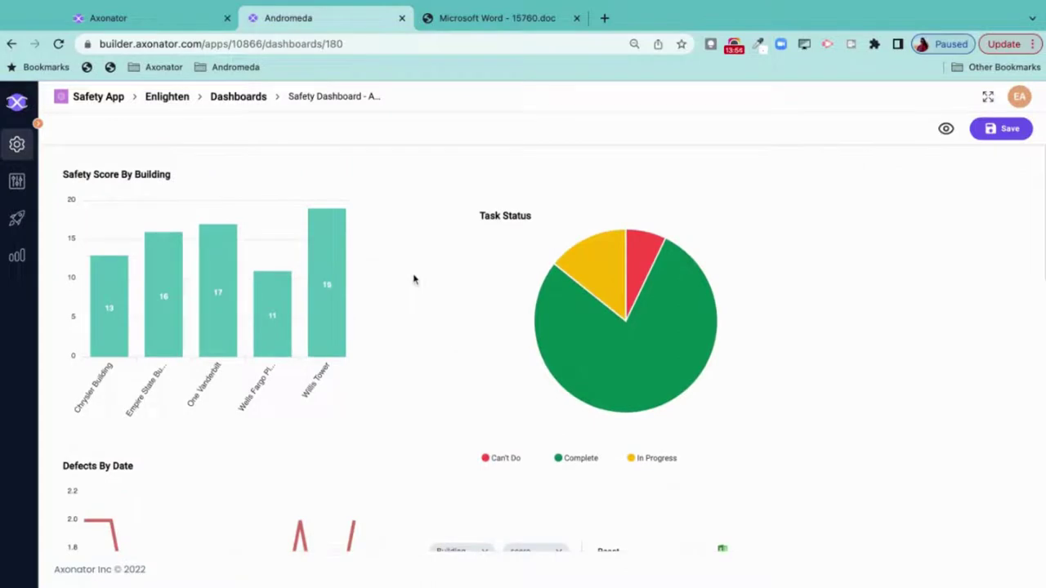
{"action": "scroll", "coordinate": [452, 335], "scroll_direction": "down", "scroll_amount": 2}
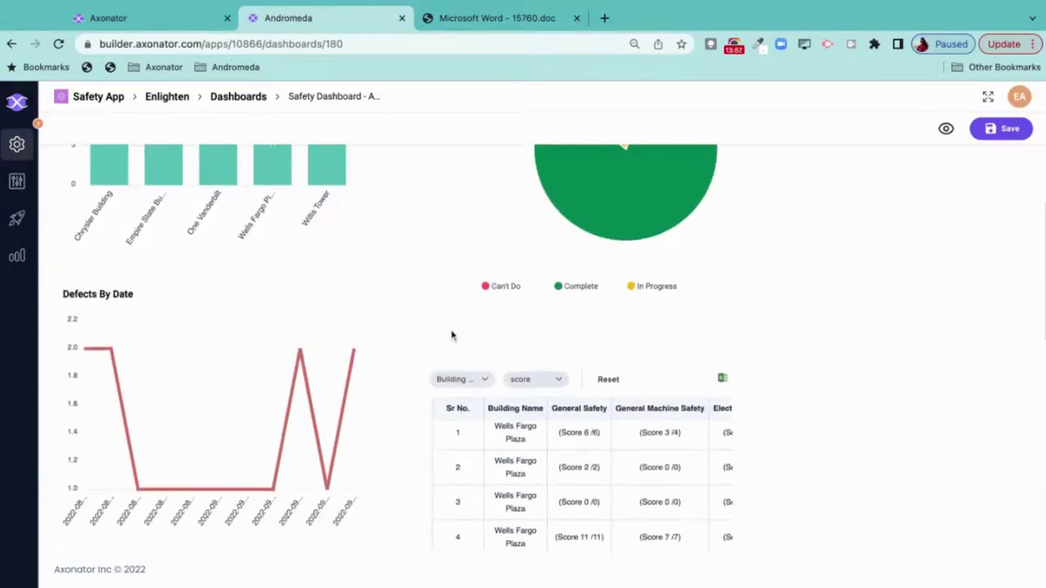
- Push the table lower and place Defects By Date on the right, Task Status pie in the middle
{"action": "left_click_drag", "start_coordinate": [669, 372], "coordinate": [703, 483]}
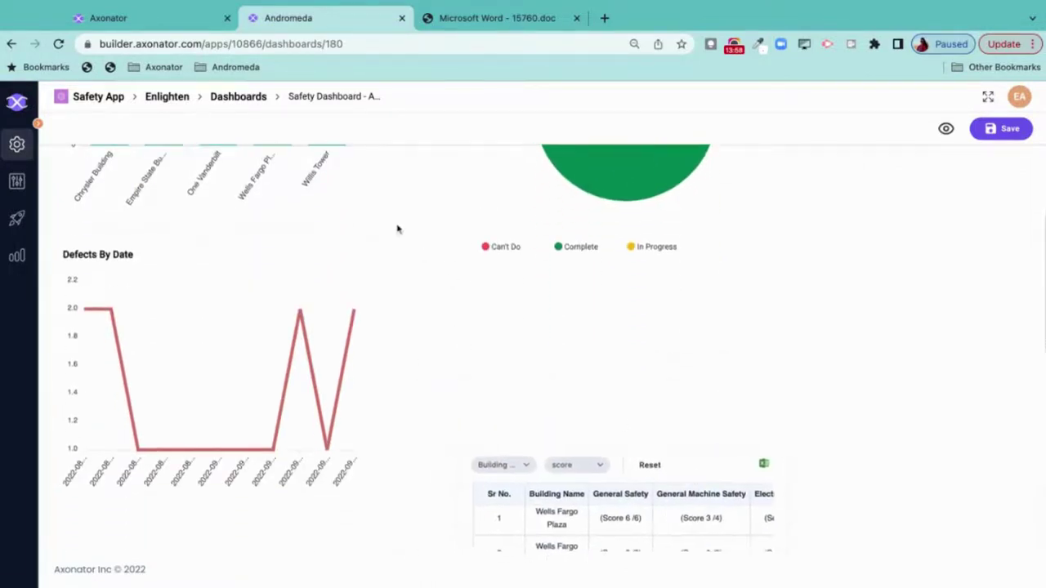
{"action": "left_click_drag", "start_coordinate": [601, 461], "coordinate": [663, 522]}
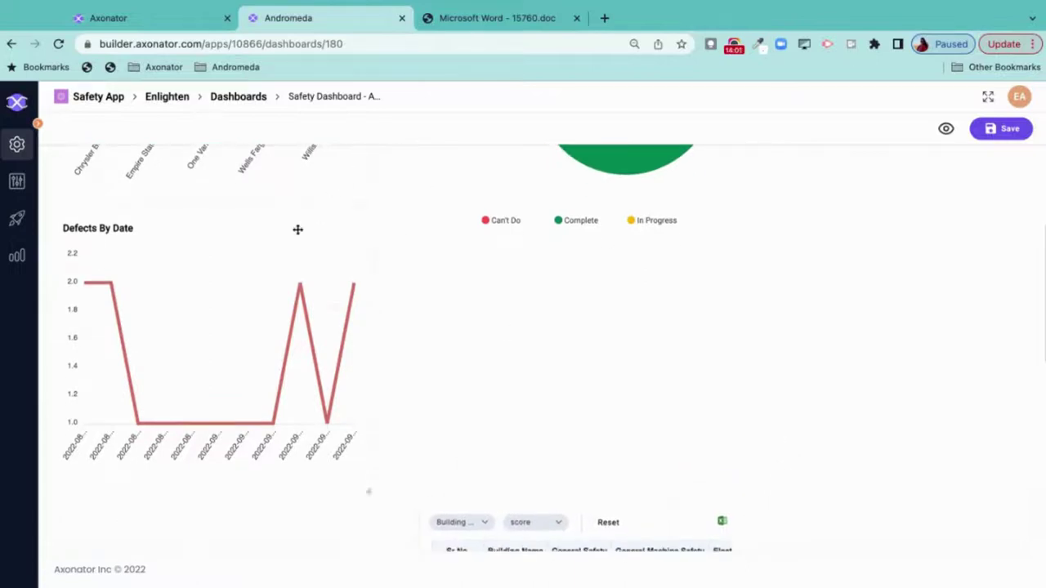
{"action": "left_click_drag", "start_coordinate": [296, 229], "coordinate": [947, 180]}
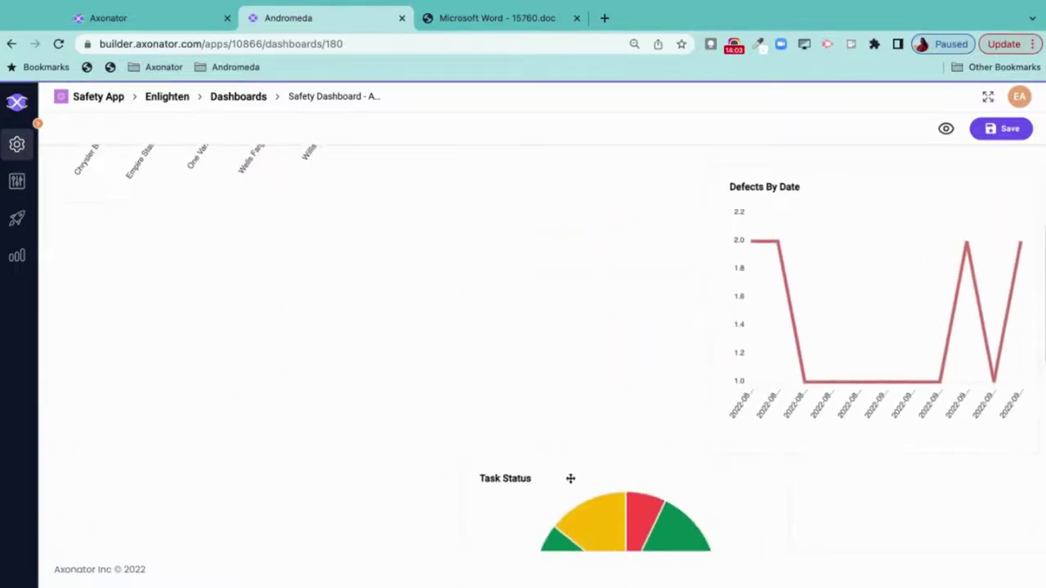
{"action": "left_click_drag", "start_coordinate": [570, 476], "coordinate": [486, 222]}
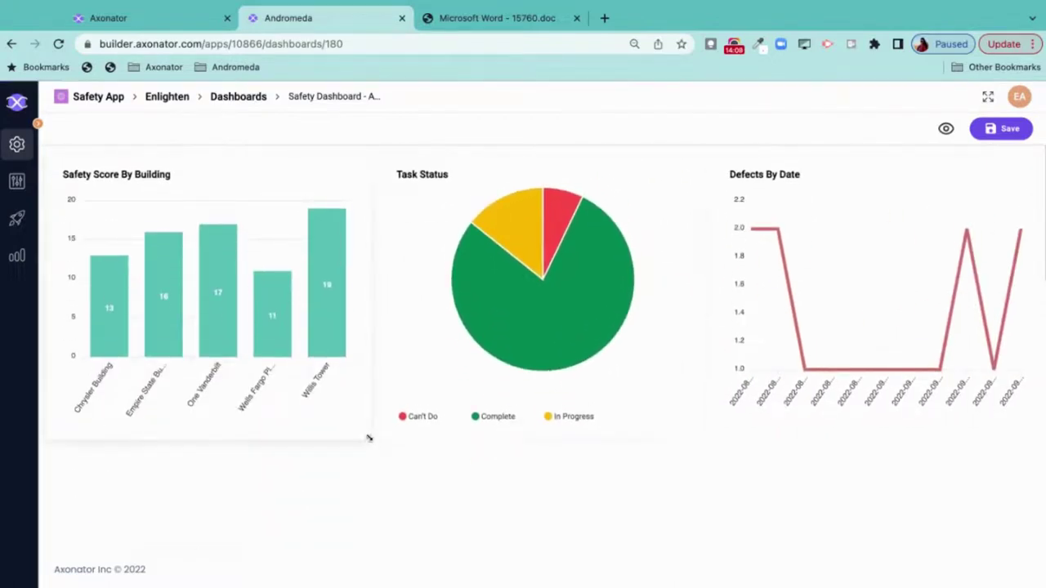
{"action": "left_click_drag", "start_coordinate": [368, 434], "coordinate": [297, 350]}
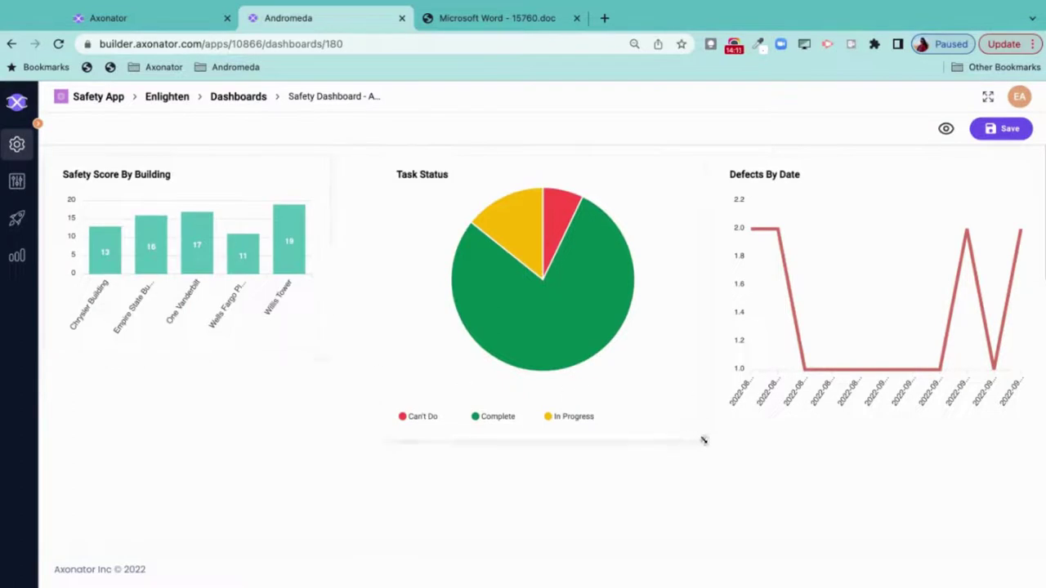
- Shrink the Safety Score and pie charts, stretch the table full-width beneath, and save the layout
{"action": "left_click_drag", "start_coordinate": [702, 439], "coordinate": [691, 362]}
{"action": "left_click_drag", "start_coordinate": [287, 226], "coordinate": [273, 242]}
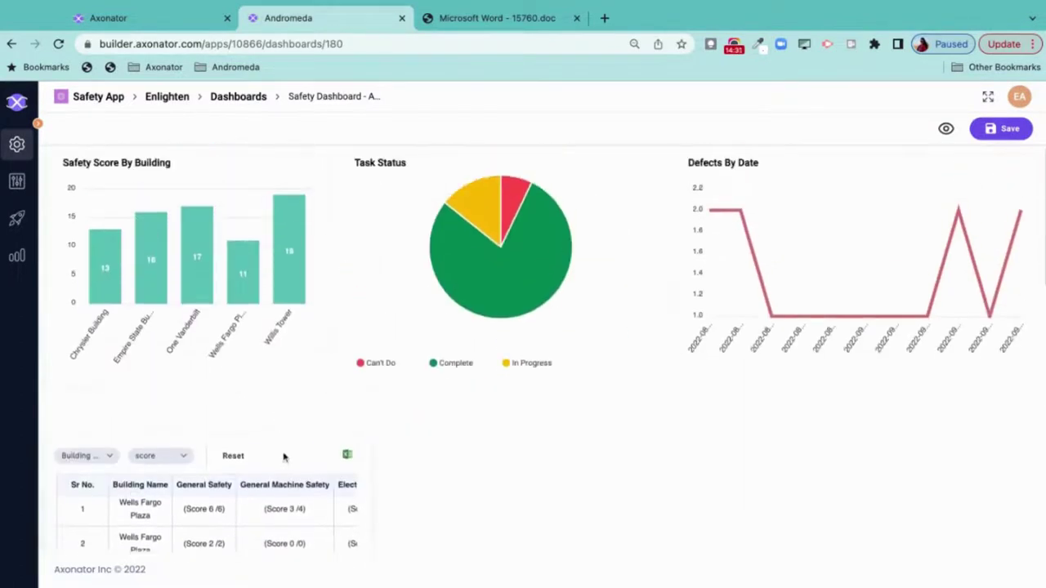
{"action": "left_click_drag", "start_coordinate": [283, 455], "coordinate": [286, 423]}
{"action": "scroll", "coordinate": [296, 462], "scroll_direction": "down", "scroll_amount": 5}
{"action": "scroll", "coordinate": [455, 515], "scroll_direction": "down", "scroll_amount": 3}
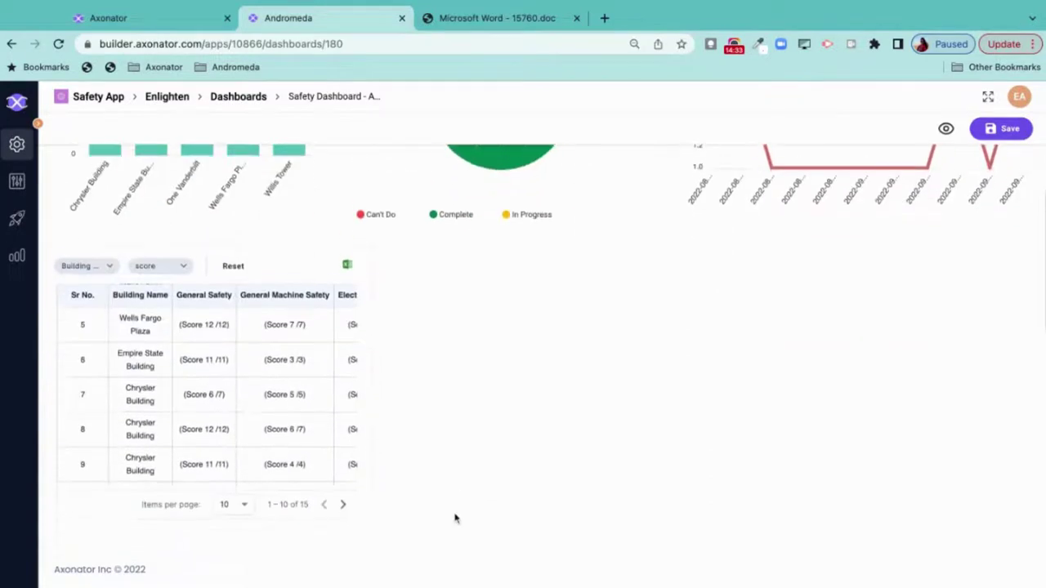
{"action": "left_click_drag", "start_coordinate": [369, 374], "coordinate": [1028, 362]}
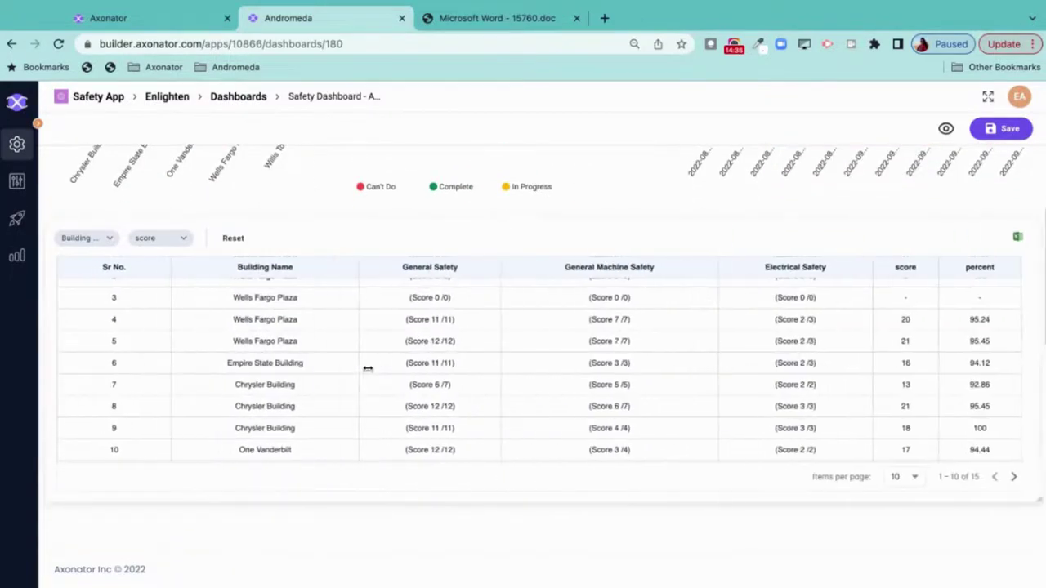
{"action": "scroll", "coordinate": [635, 350], "scroll_direction": "up", "scroll_amount": 5}
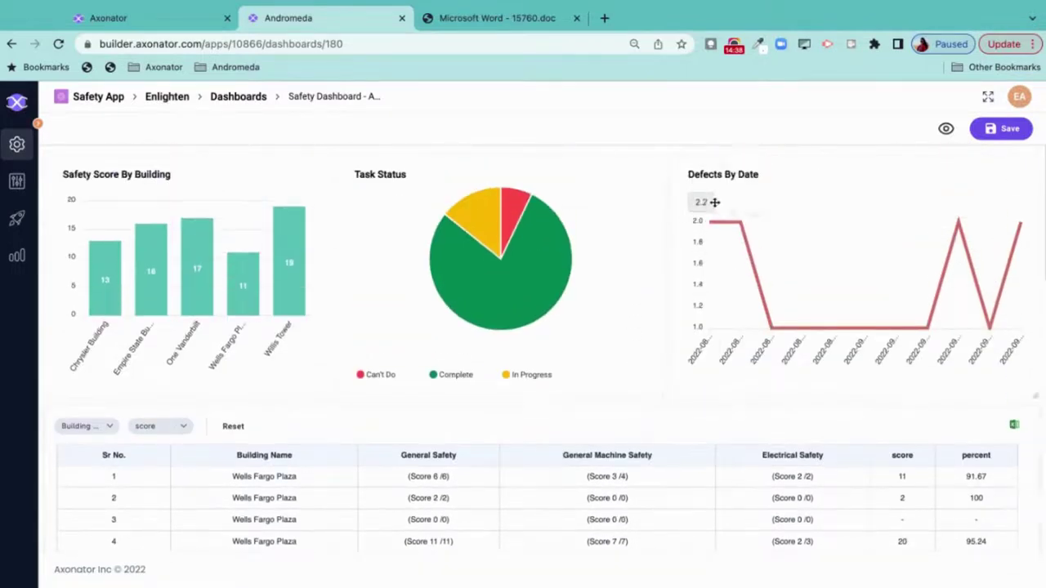
{"action": "left_click", "coordinate": [1002, 130]}
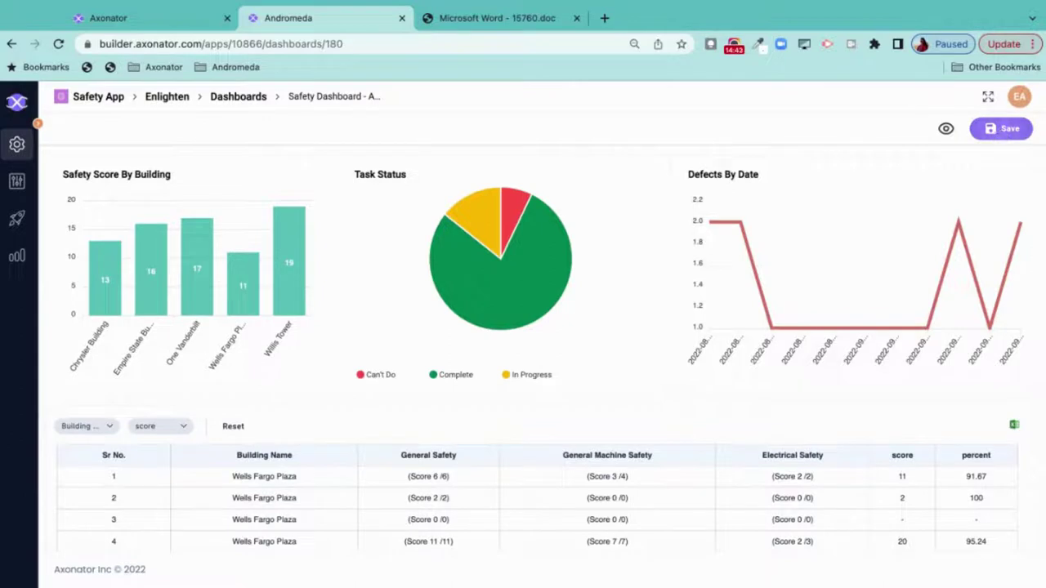
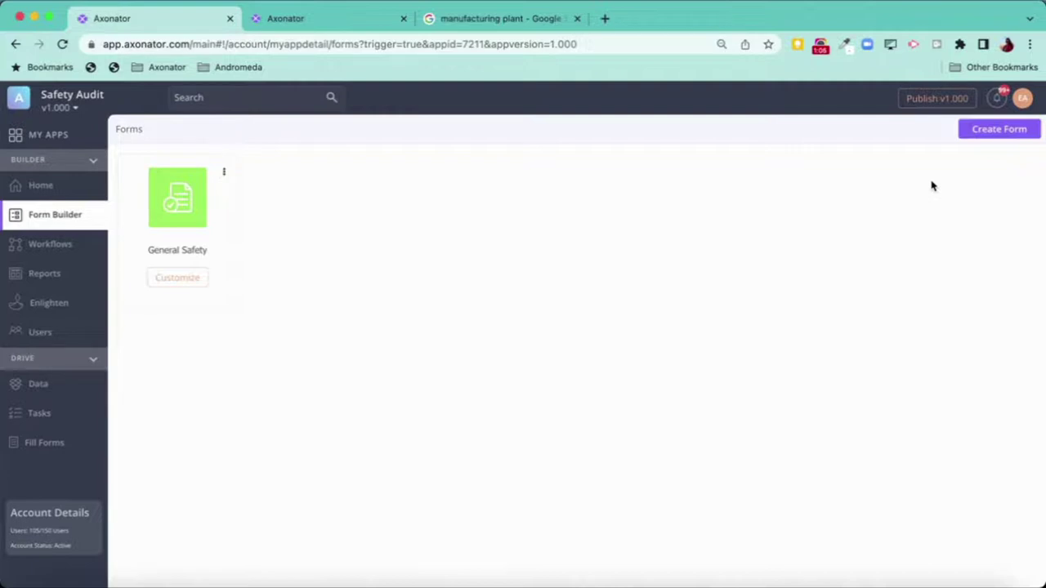
- Open the Safety Audit app's Users list from the Builder sidebar
{"action": "left_click", "coordinate": [62, 339]}
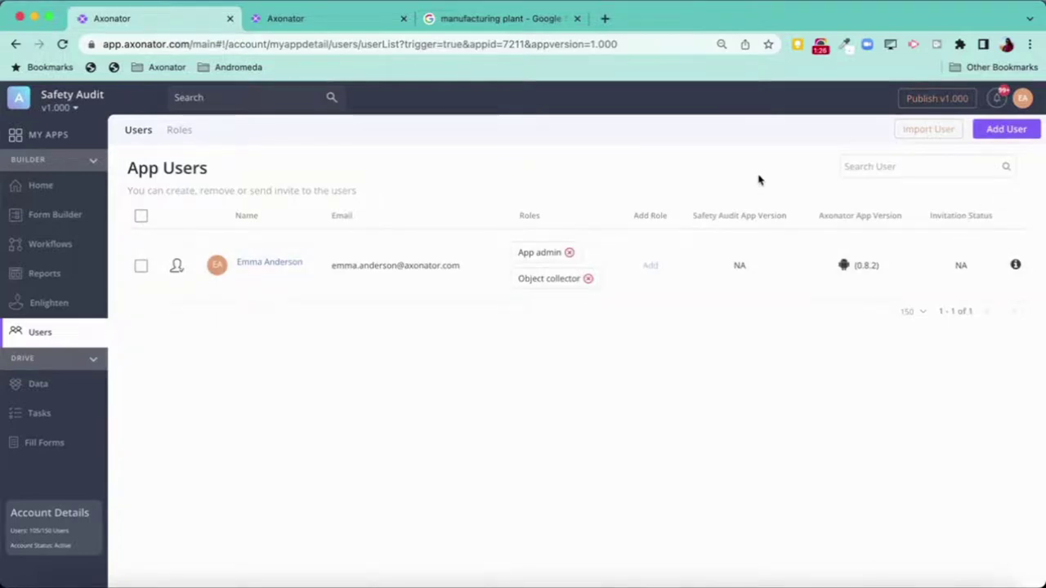
- Start a new app user and enter their first name, last name and e-mail address
{"action": "left_click", "coordinate": [1017, 130]}
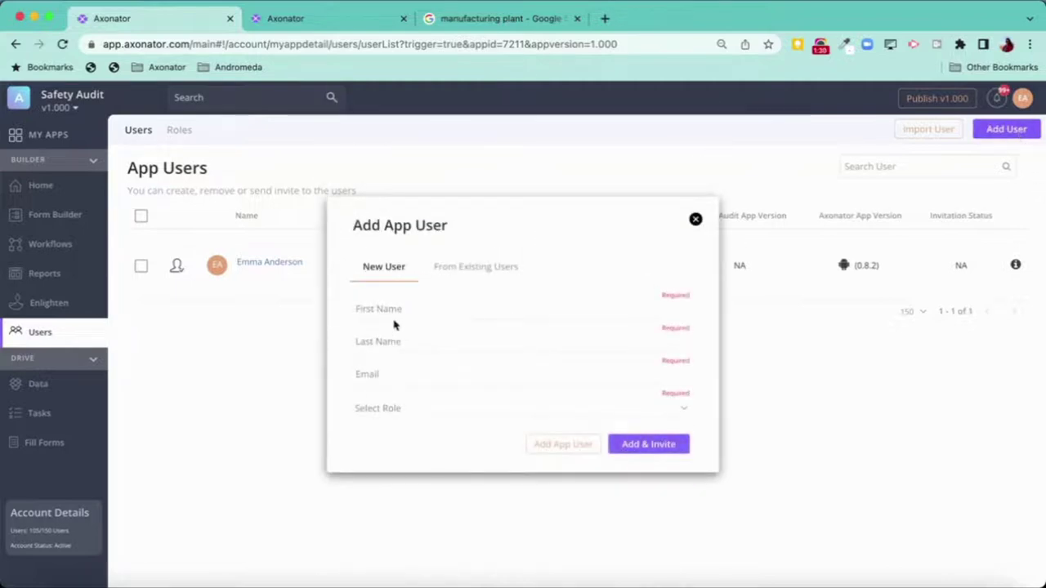
{"action": "left_click", "coordinate": [392, 310]}
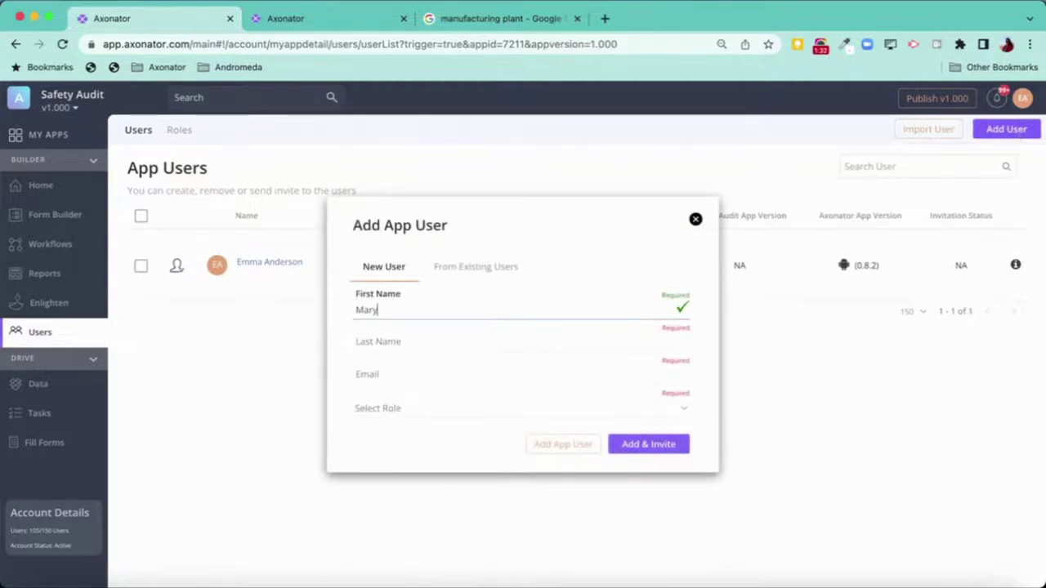
{"action": "key", "text": "Tab"}
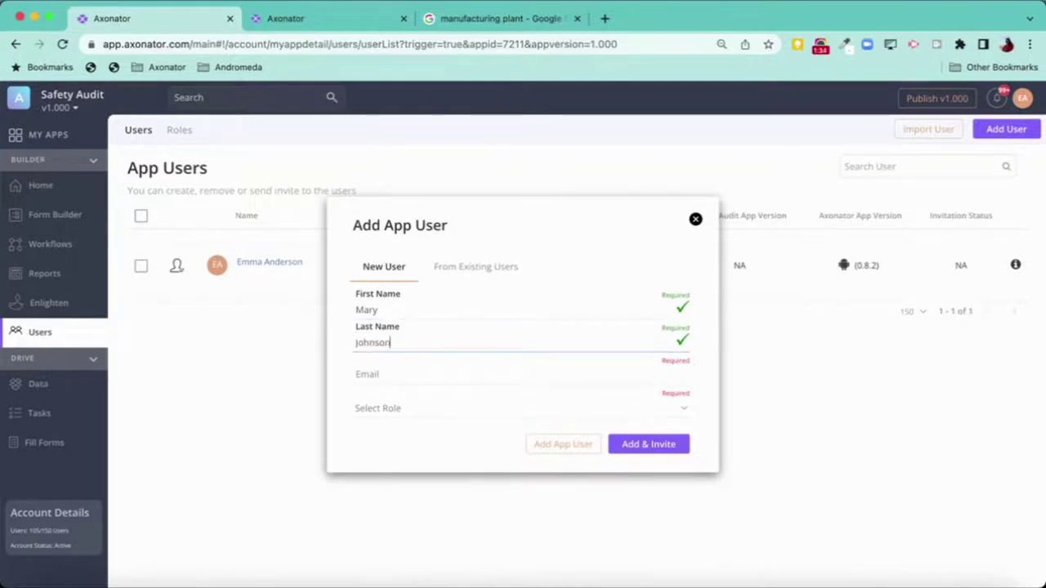
{"action": "key", "text": "Tab"}
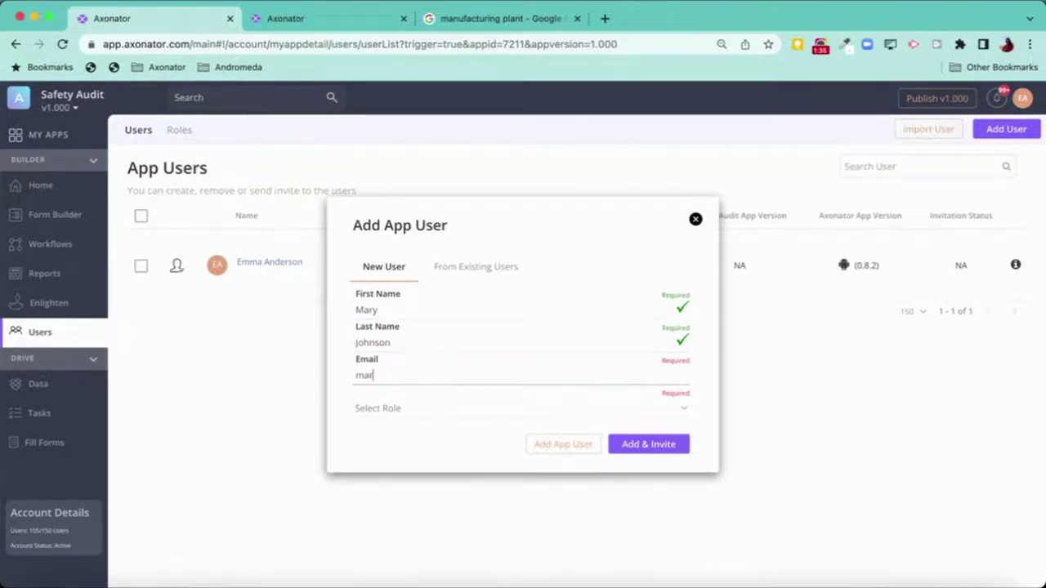
- Give the new user the Object collector role and send the invitation
{"action": "left_click", "coordinate": [425, 408]}
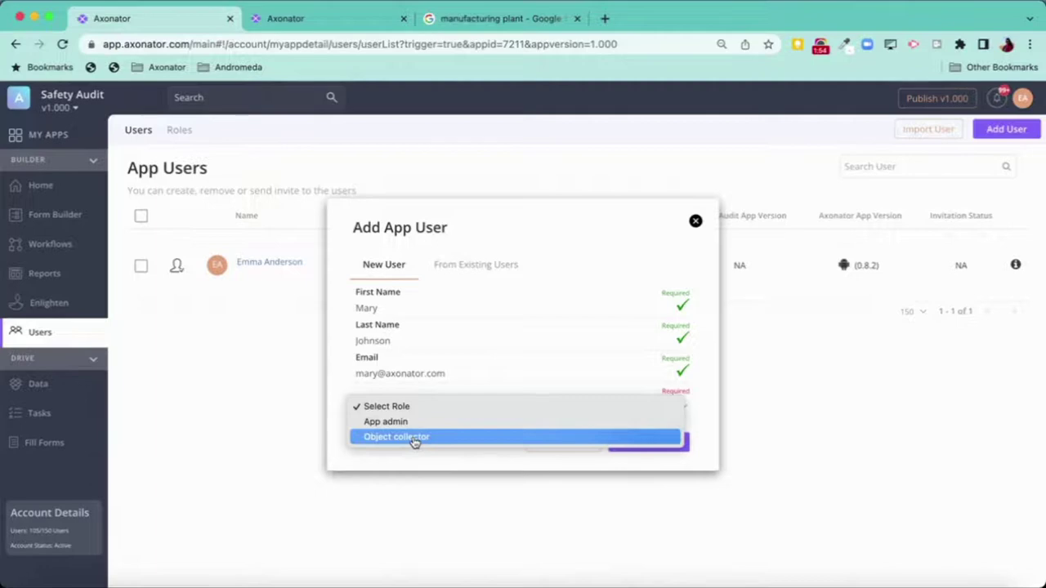
{"action": "left_click", "coordinate": [414, 438]}
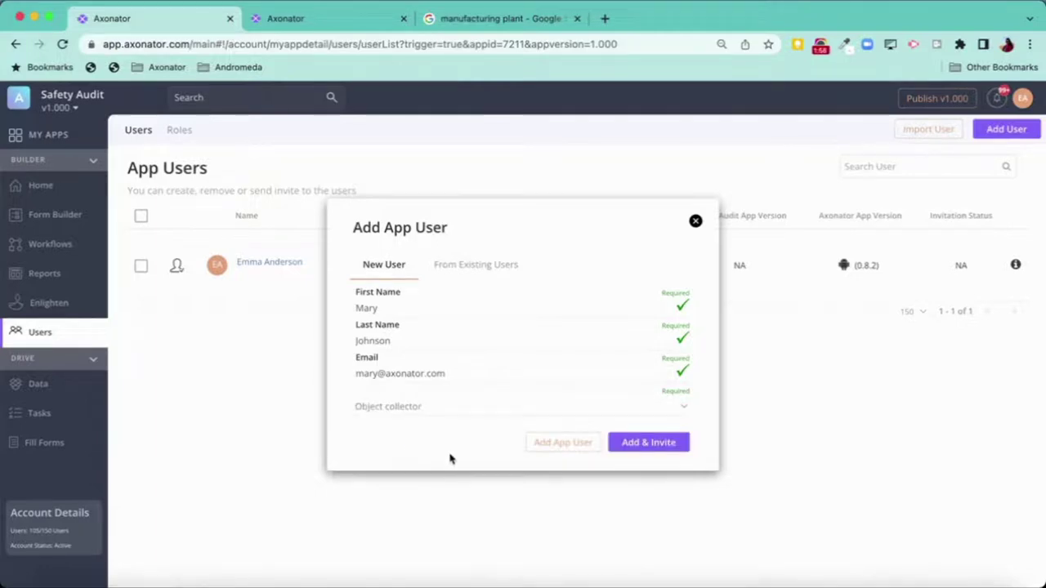
{"action": "left_click", "coordinate": [572, 448]}
{"action": "left_click", "coordinate": [655, 444]}
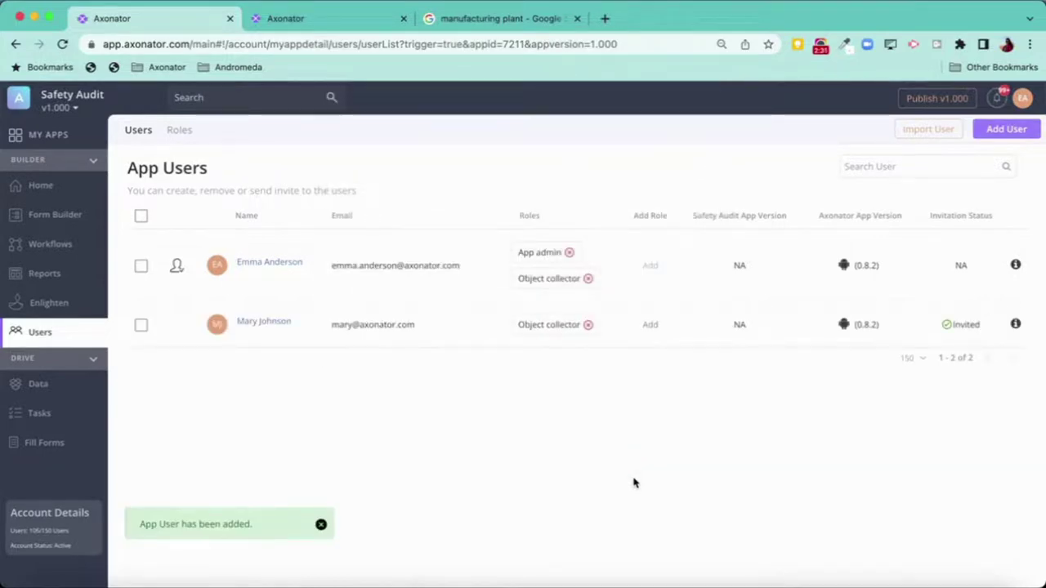
{"action": "left_click", "coordinate": [141, 325]}
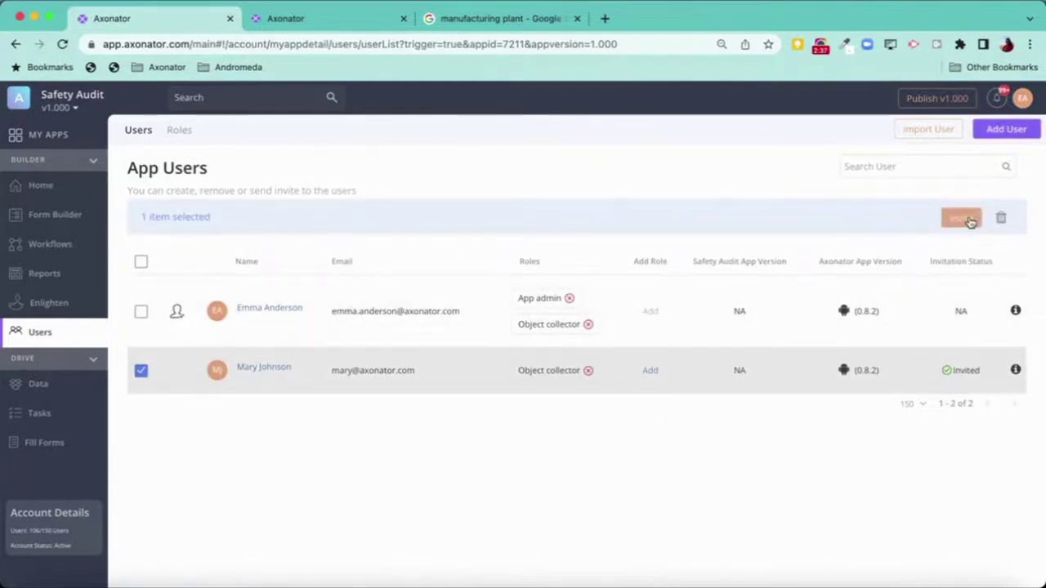
{"action": "left_click", "coordinate": [140, 370]}
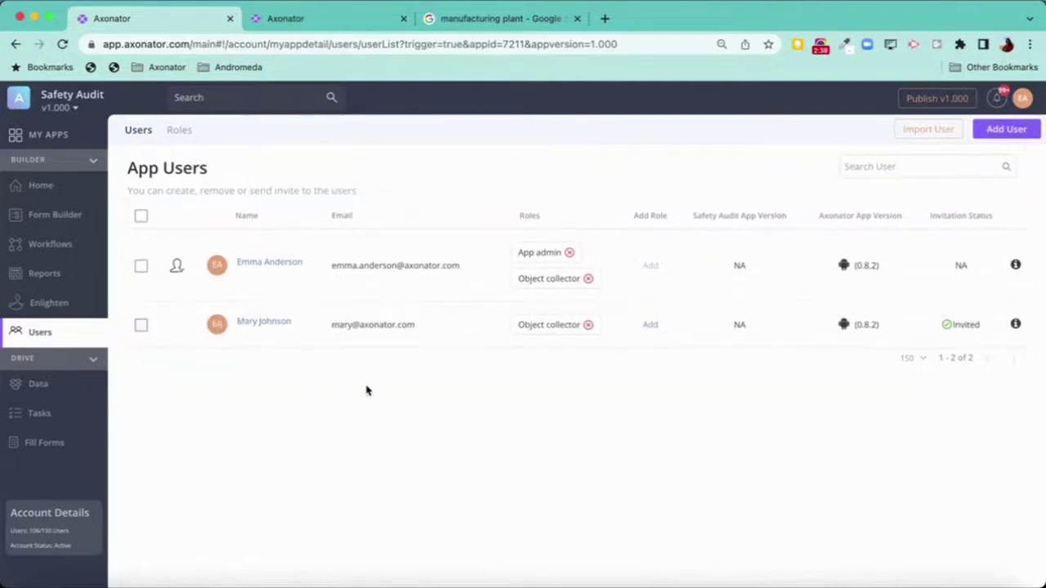
{"action": "left_click", "coordinate": [651, 327]}
{"action": "left_click", "coordinate": [443, 345]}
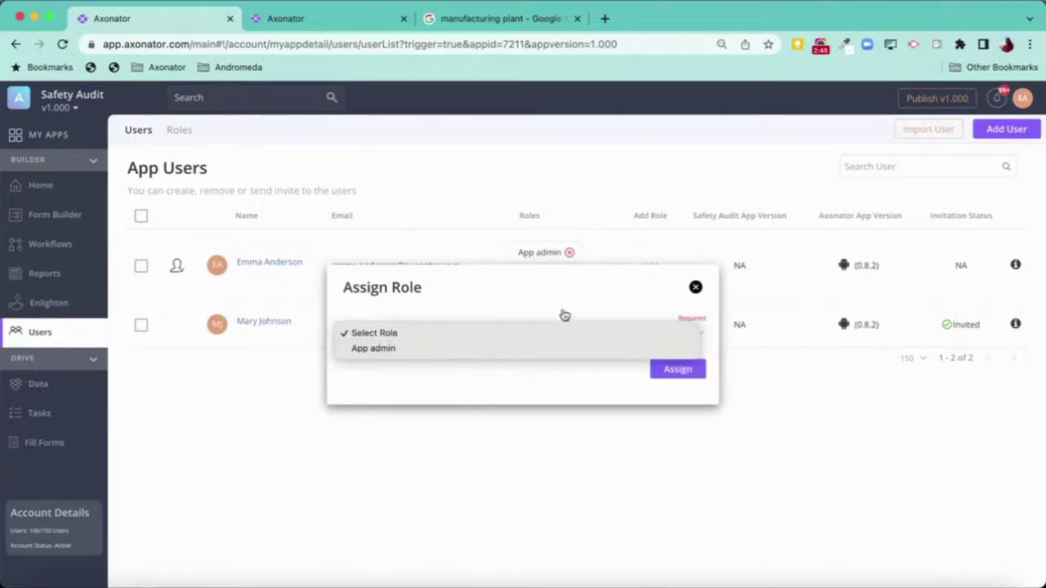
{"action": "left_click", "coordinate": [695, 287]}
{"action": "left_click", "coordinate": [695, 287]}
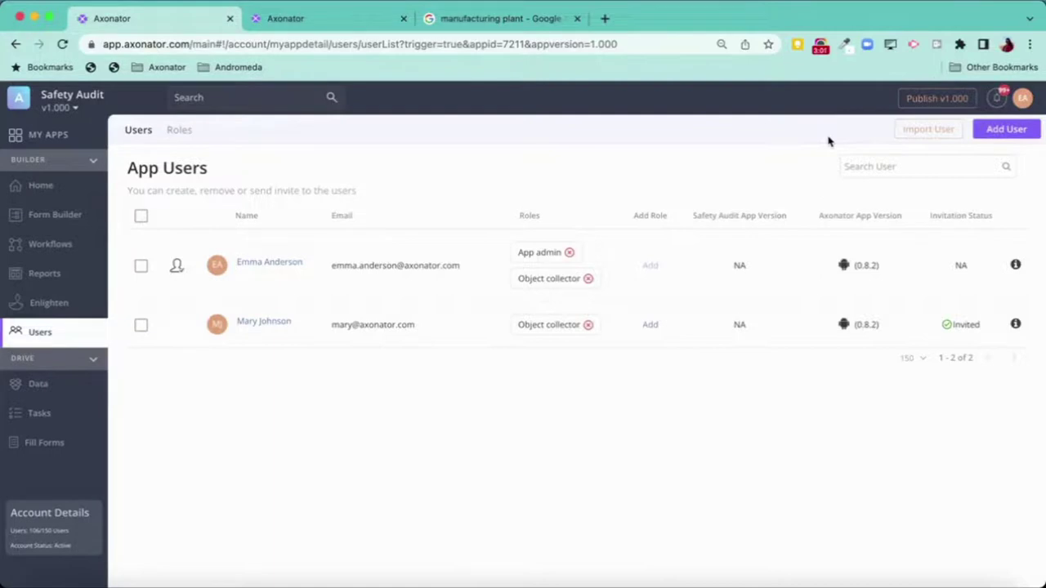
- Publish the Safety Audit app as full version 1.000
{"action": "left_click", "coordinate": [937, 100]}
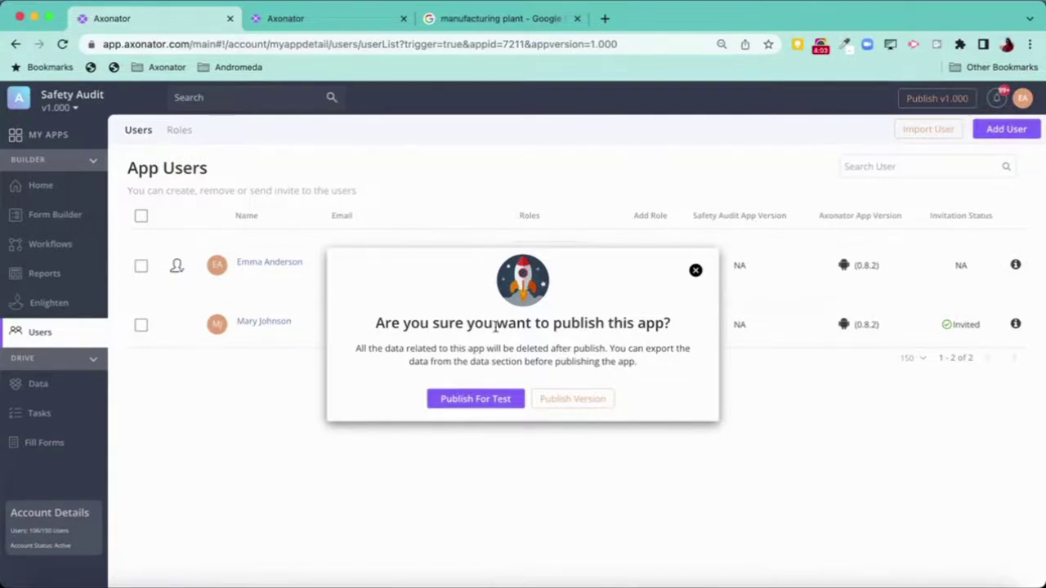
{"action": "left_click", "coordinate": [574, 399]}
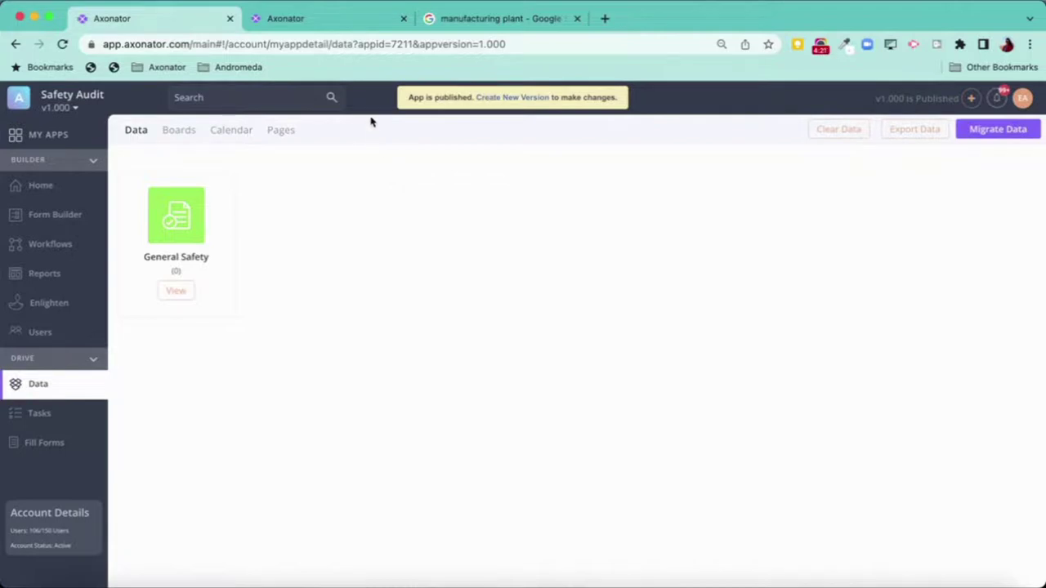
- Show the web app's Forms page in the second tab and bring the mirrored phone forward
{"action": "left_click", "coordinate": [327, 27]}
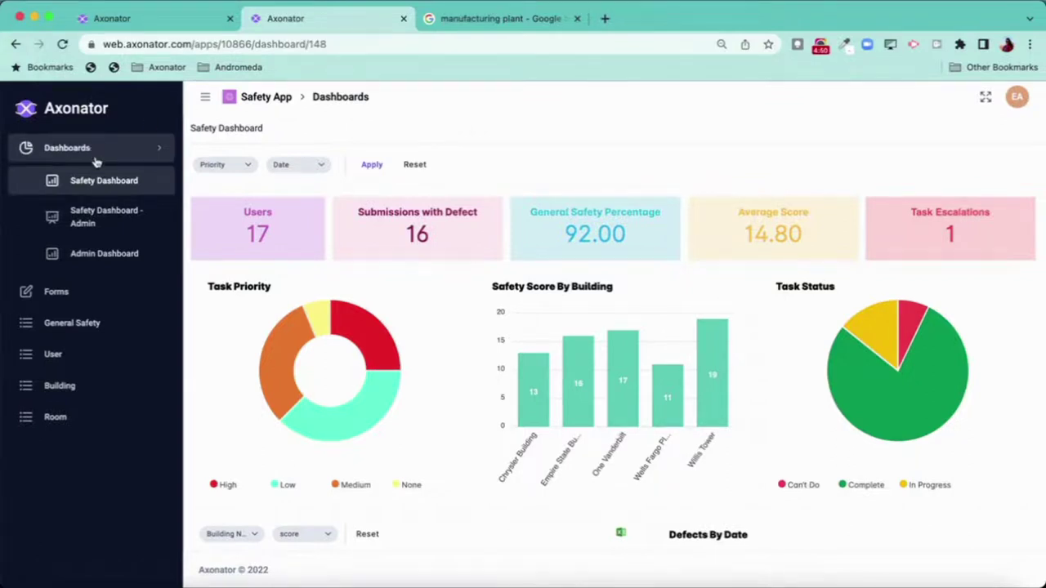
{"action": "left_click", "coordinate": [104, 299]}
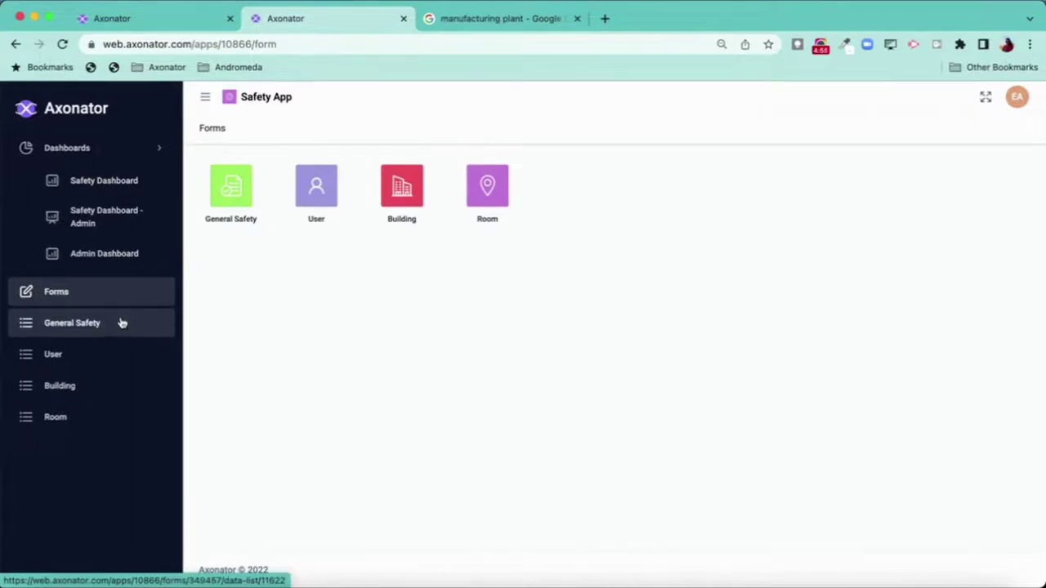
{"action": "key", "text": "super+Tab"}
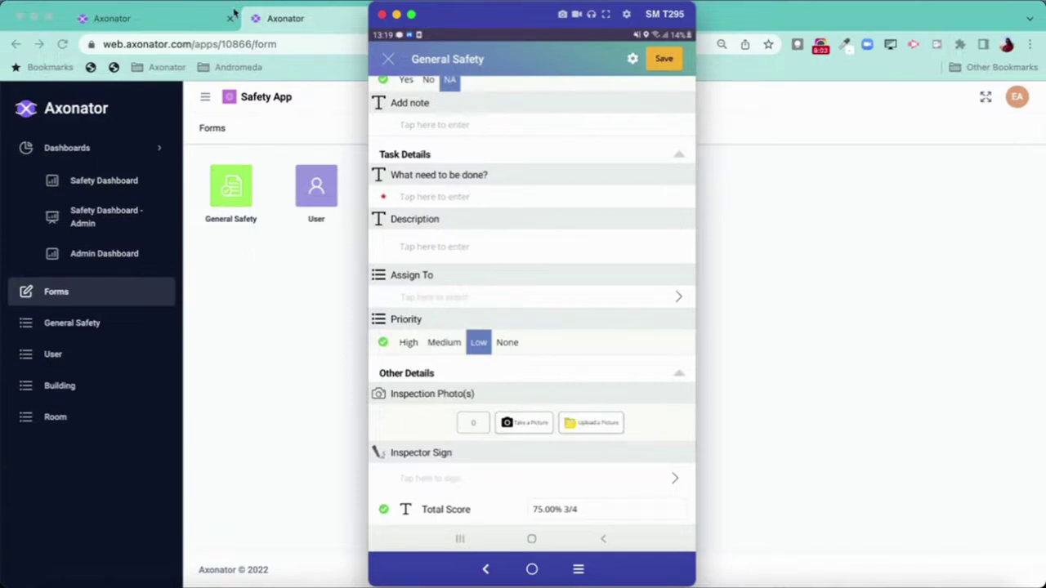
- Display the manufacturing plant image on the laptop beside the phone mirror for photographing
{"action": "left_click", "coordinate": [321, 24]}
{"action": "left_click", "coordinate": [520, 22]}
{"action": "key", "text": "super+Tab"}
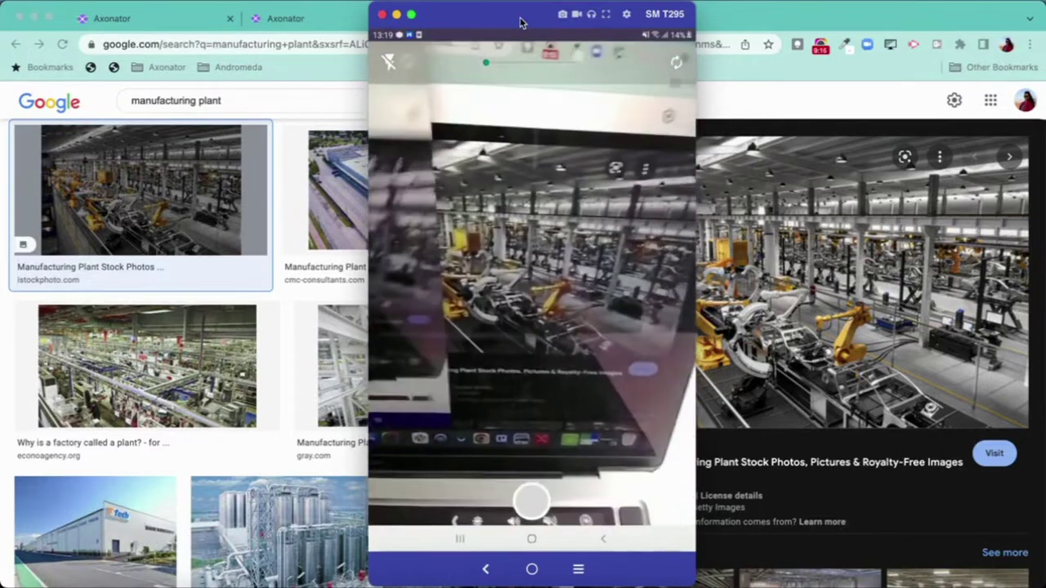
{"action": "left_click_drag", "start_coordinate": [519, 17], "coordinate": [287, 18]}
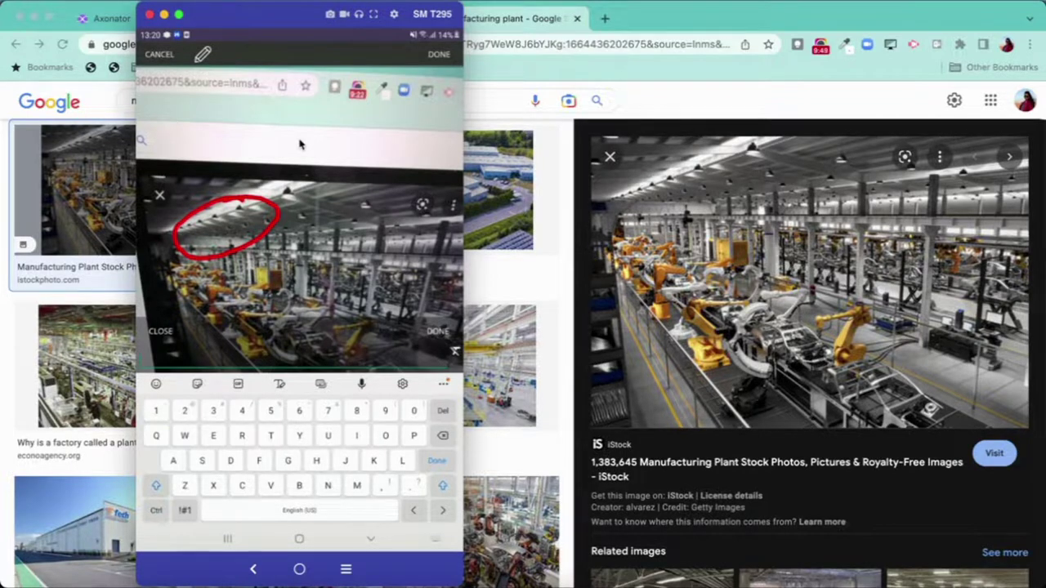
- Annotate the photo with note 'This is inspected', a red floor circle, and caption 'Requires cleaning'
{"action": "type", "text": "This"}
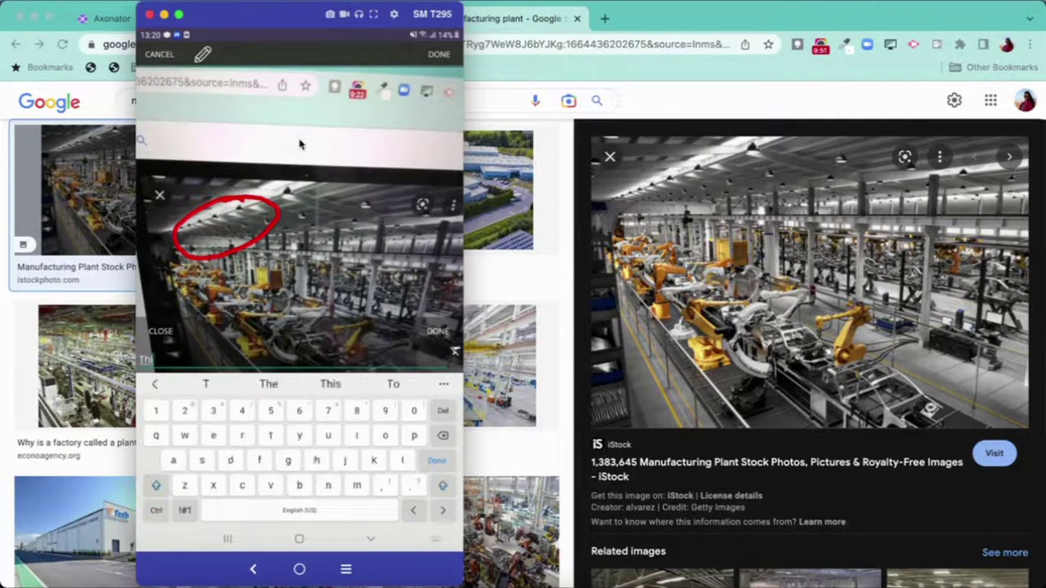
{"action": "type", "text": " is"}
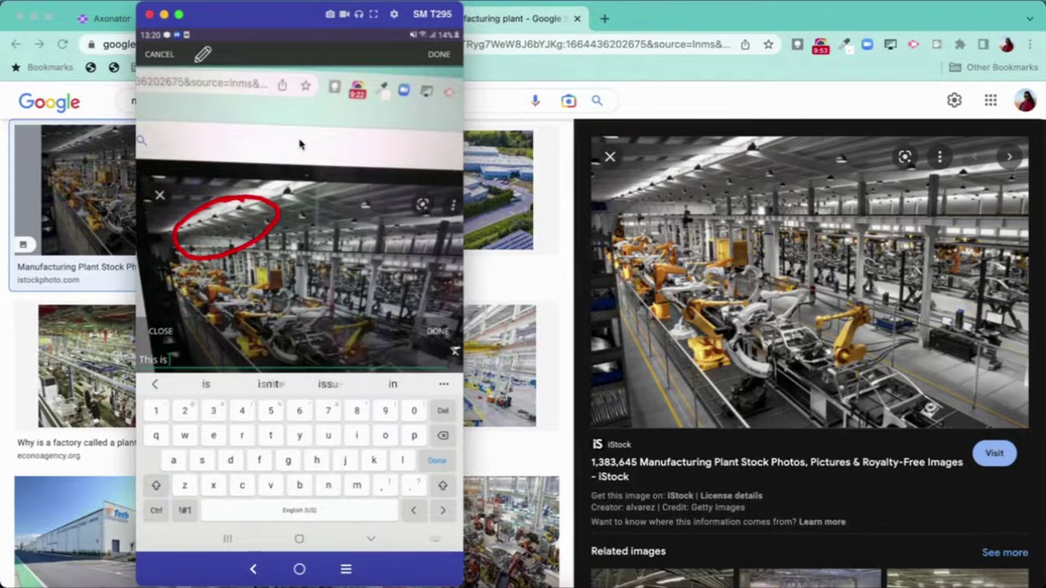
{"action": "type", "text": " inspected"}
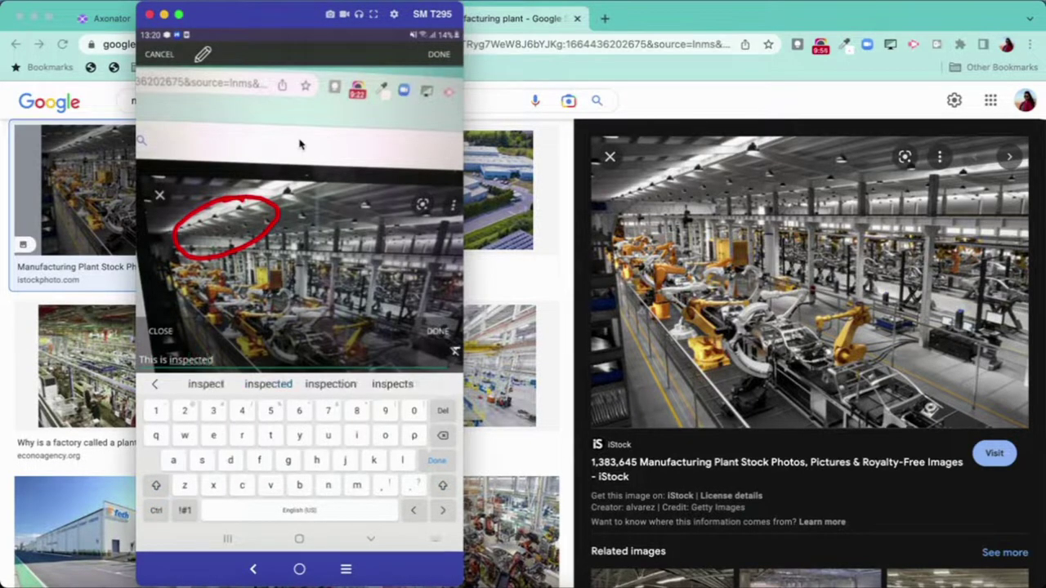
{"action": "key", "text": "Return"}
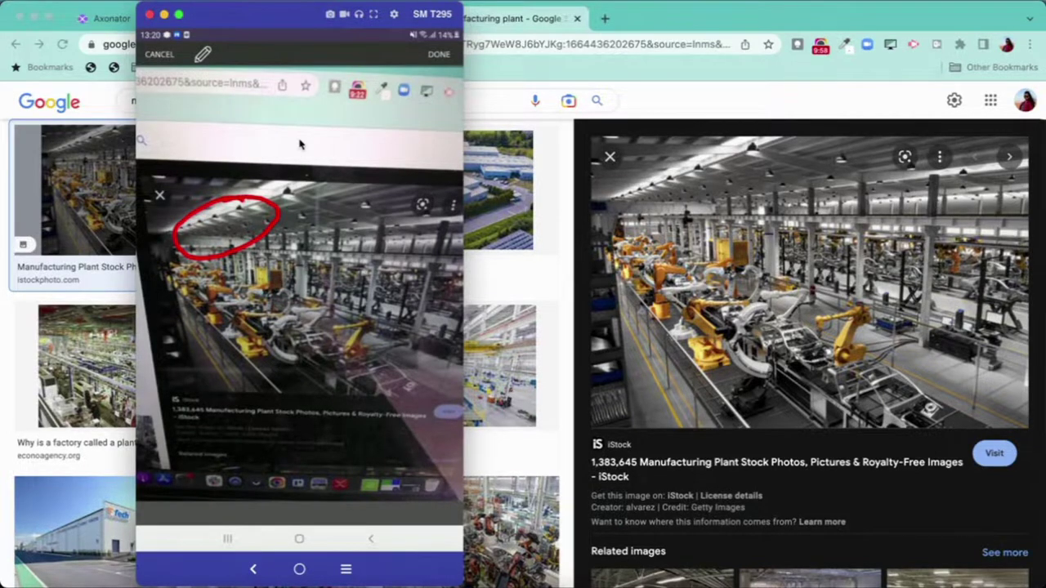
{"action": "mouse_move", "coordinate": [418, 339]}
{"action": "left_mouse_down"}
{"action": "mouse_move", "coordinate": [397, 338]}
{"action": "mouse_move", "coordinate": [367, 371]}
{"action": "mouse_move", "coordinate": [433, 396]}
{"action": "mouse_move", "coordinate": [441, 364]}
{"action": "left_mouse_up"}
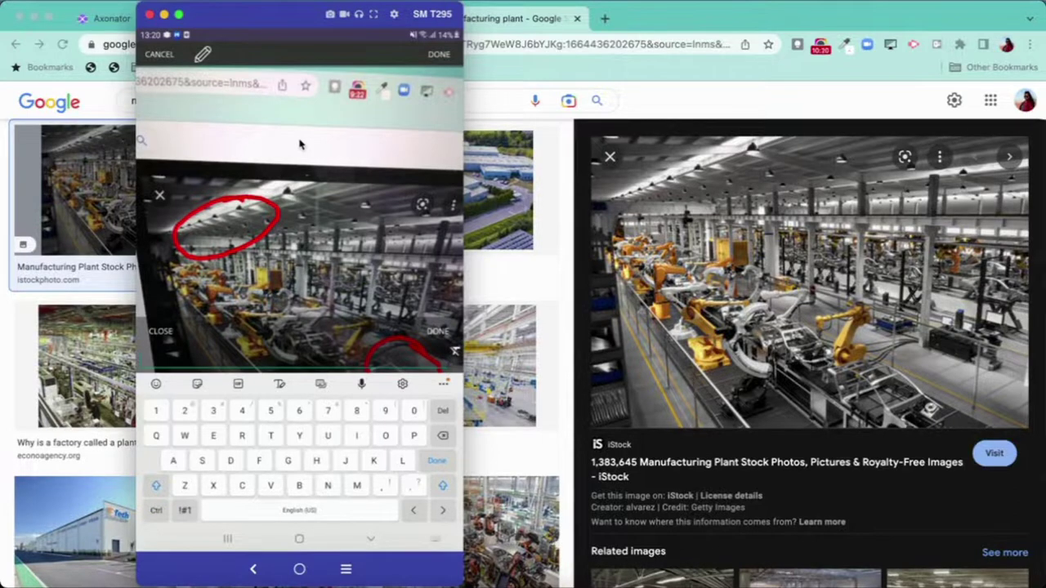
{"action": "type", "text": "Req"}
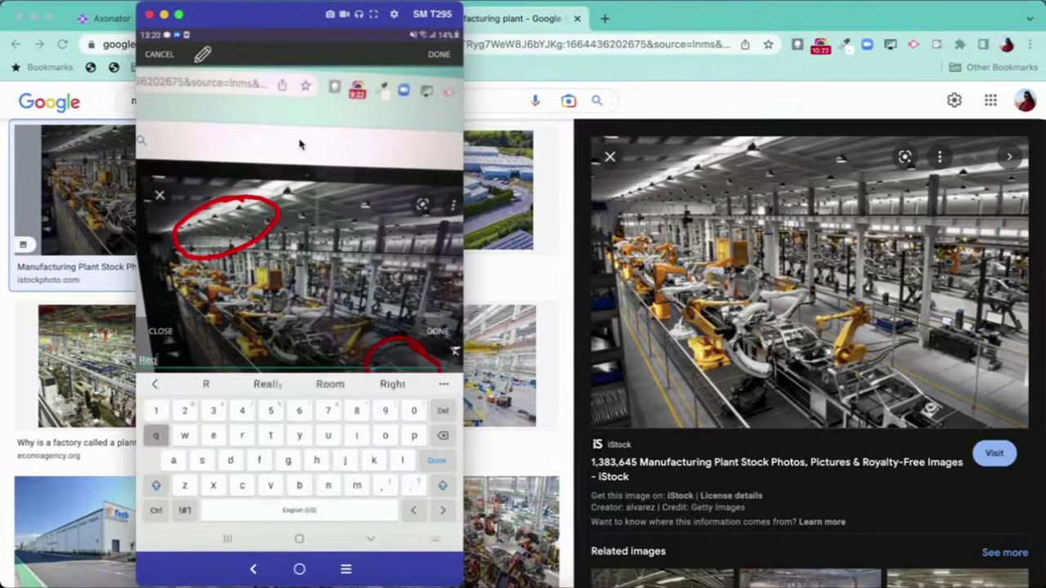
{"action": "type", "text": "uires"}
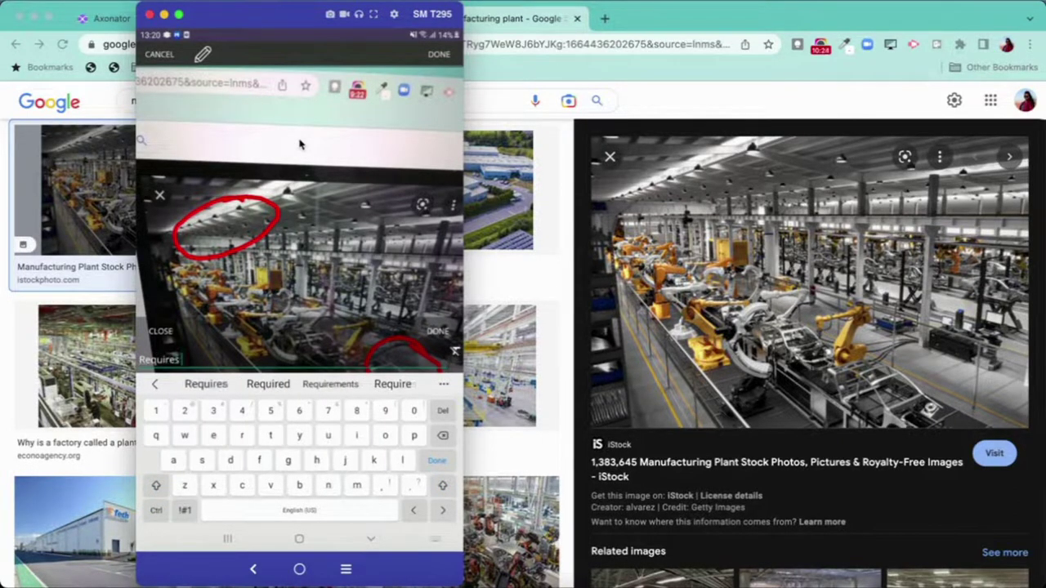
{"action": "type", "text": " clear"}
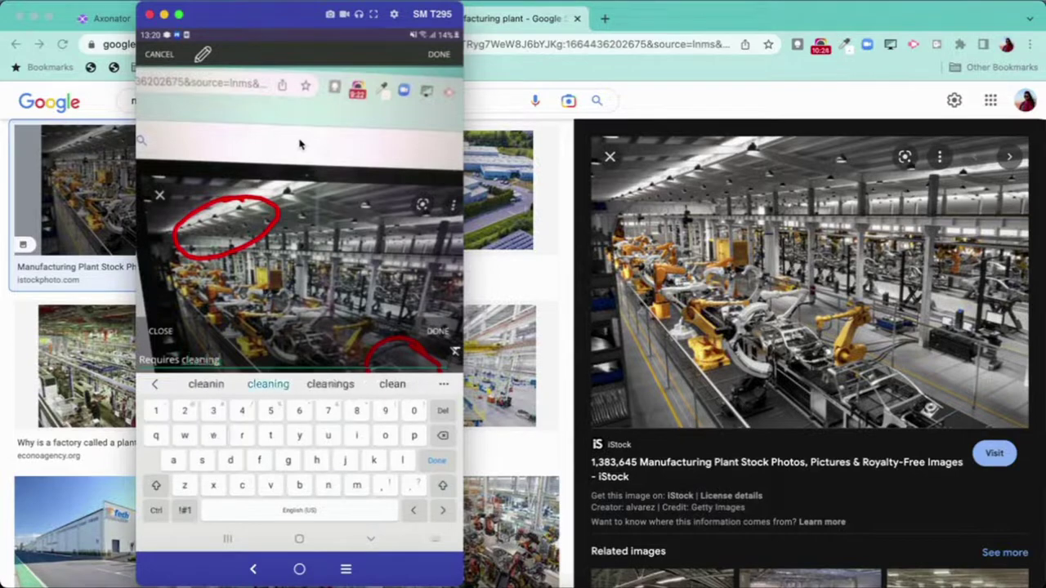
{"action": "key", "text": "Return"}
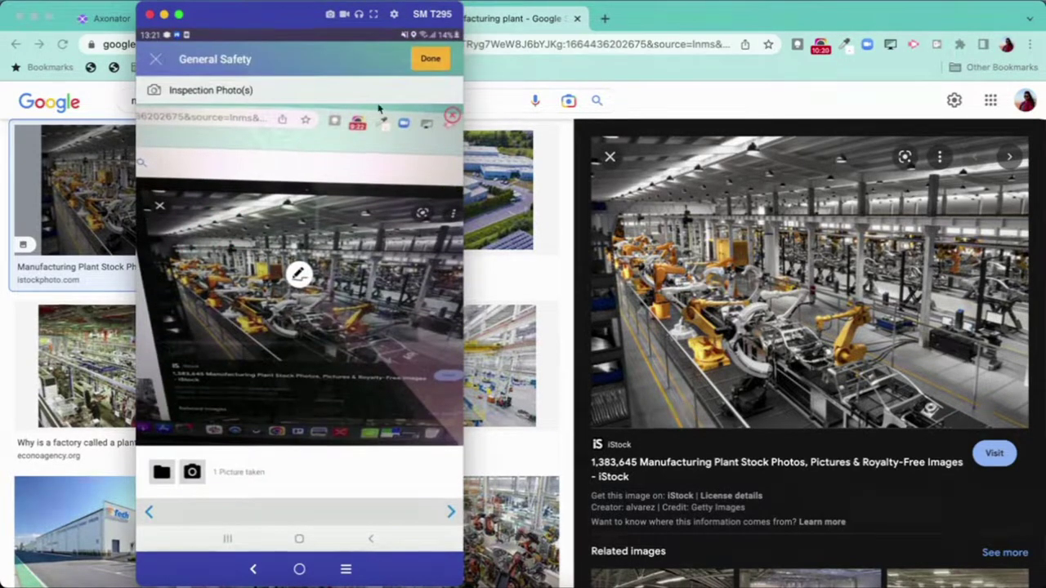
- Attach the factory-plant picture from the gallery to the inspection photos and review the signature
{"action": "left_click", "coordinate": [79, 368]}
{"action": "left_click", "coordinate": [156, 369]}
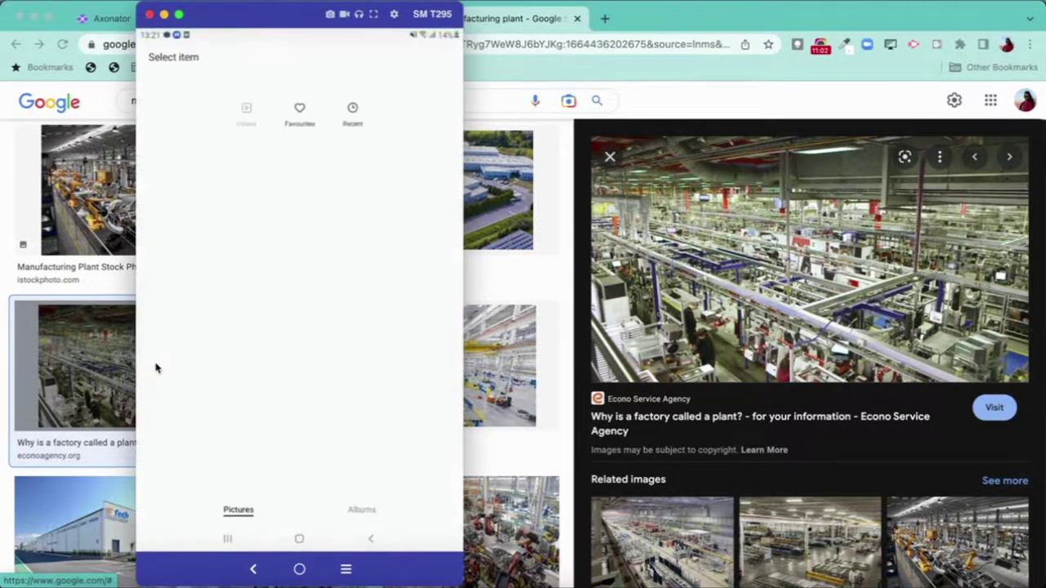
{"action": "scroll", "coordinate": [156, 368], "scroll_direction": "down", "scroll_amount": 15}
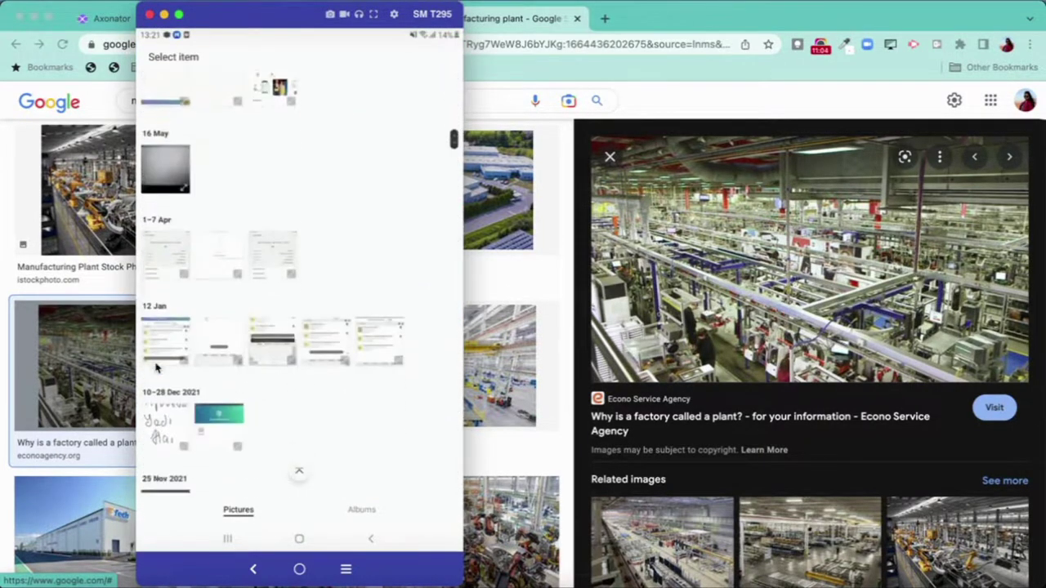
{"action": "scroll", "coordinate": [156, 367], "scroll_direction": "down", "scroll_amount": 15}
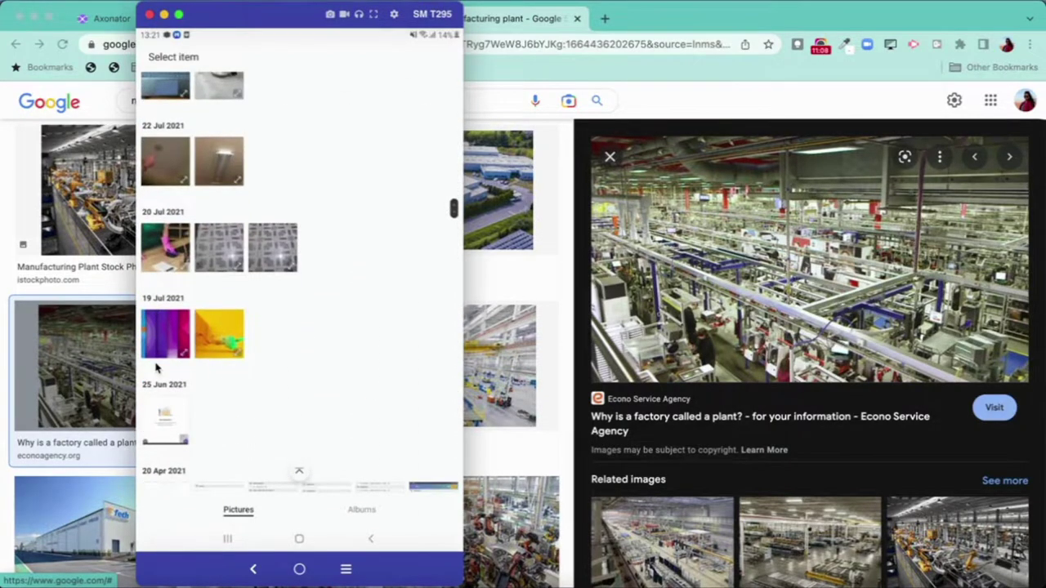
{"action": "left_click", "coordinate": [157, 368]}
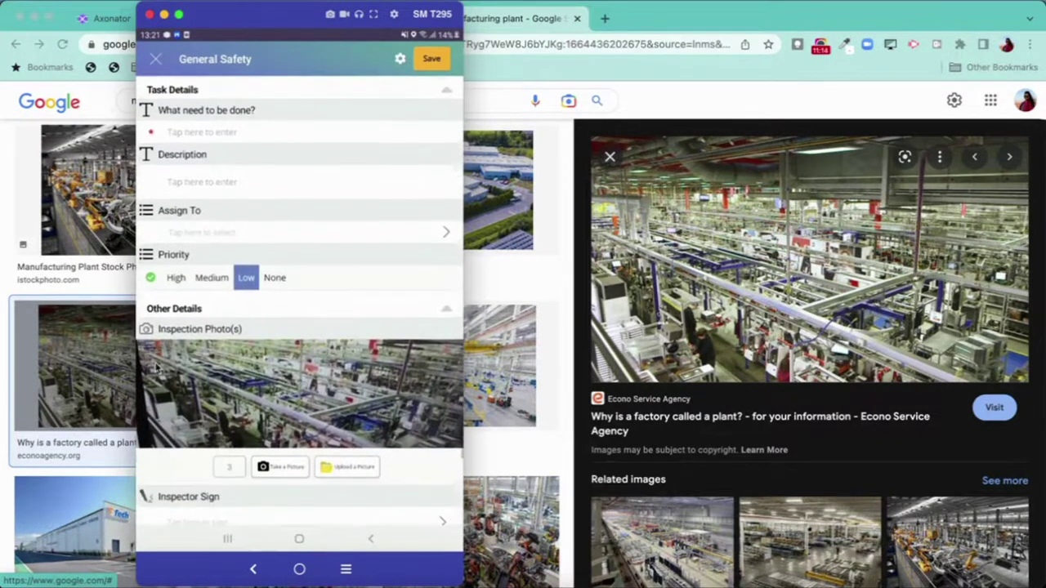
{"action": "scroll", "coordinate": [158, 368], "scroll_direction": "down", "scroll_amount": 1}
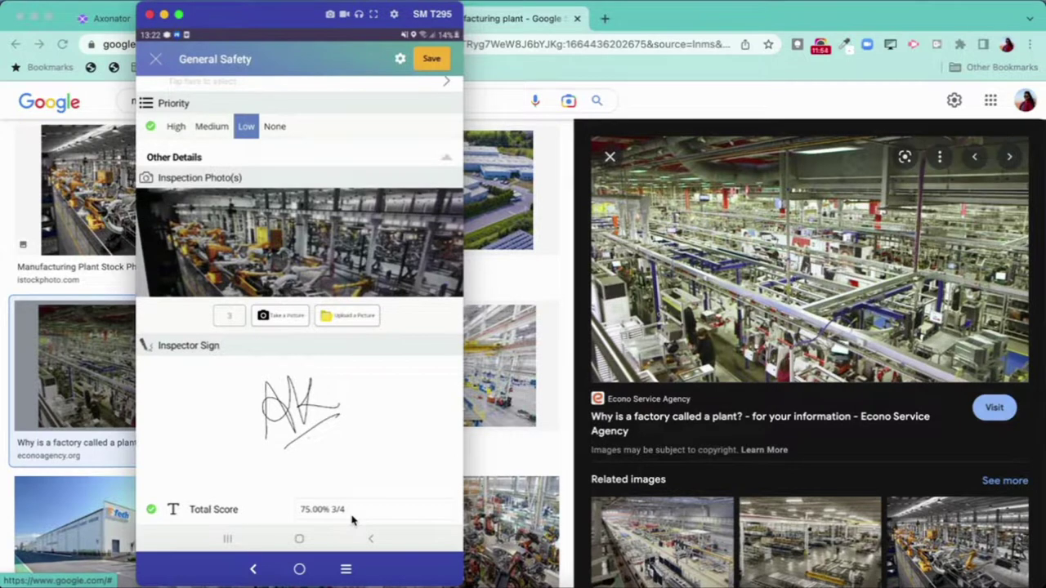
- Scroll through the General Safety form to review General Machine Safety scored 3/4
{"action": "scroll", "coordinate": [353, 521], "scroll_direction": "up", "scroll_amount": 5}
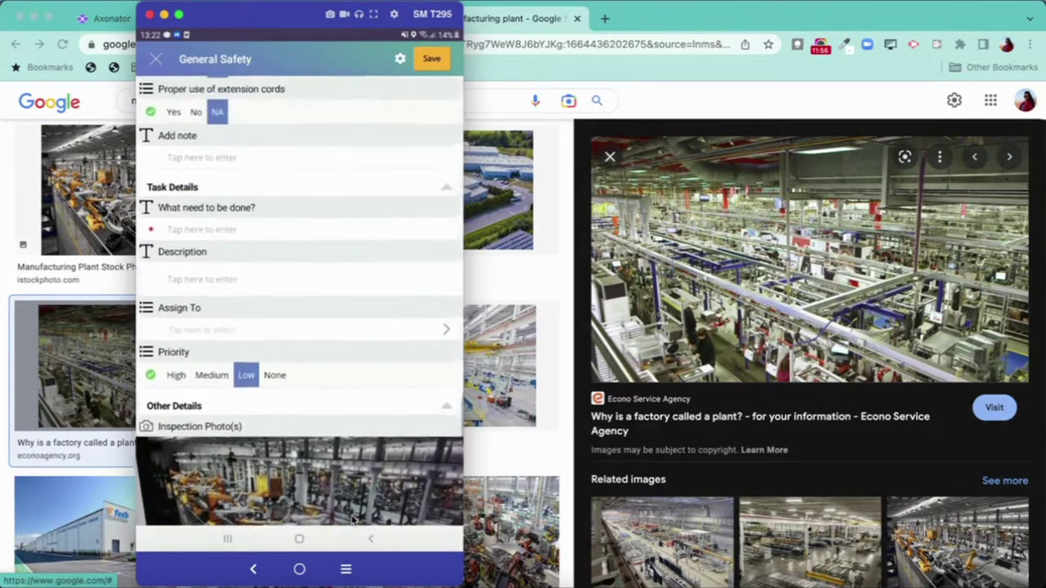
{"action": "scroll", "coordinate": [353, 521], "scroll_direction": "up", "scroll_amount": 3}
{"action": "scroll", "coordinate": [352, 521], "scroll_direction": "up", "scroll_amount": 2}
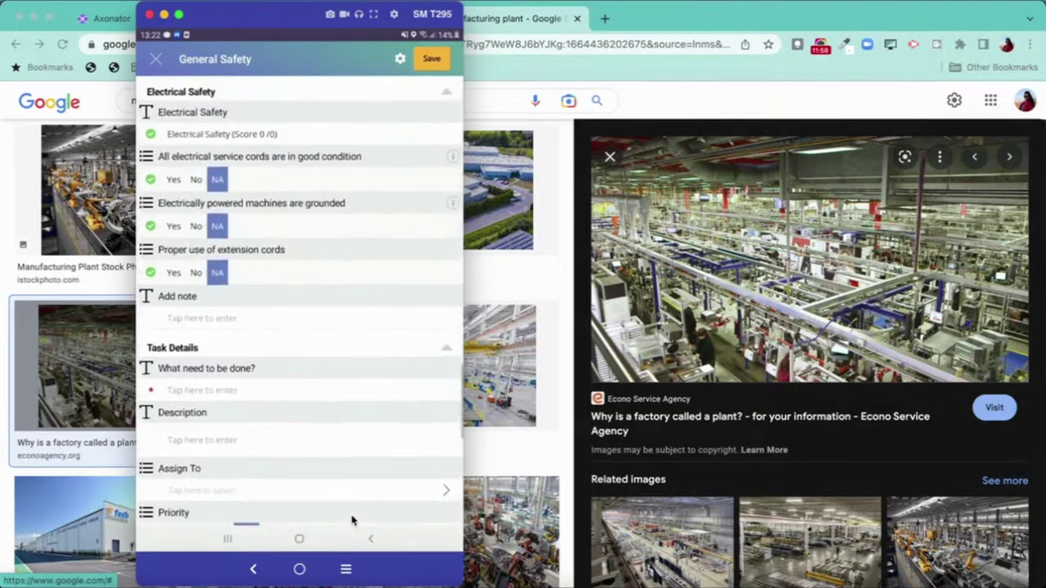
{"action": "scroll", "coordinate": [353, 520], "scroll_direction": "up", "scroll_amount": 3}
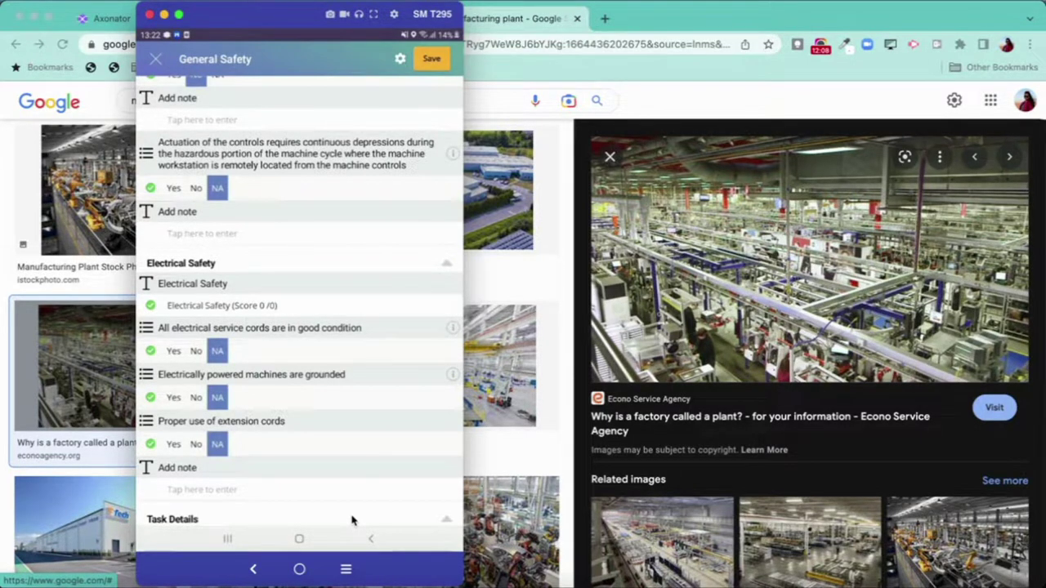
{"action": "scroll", "coordinate": [352, 521], "scroll_direction": "down", "scroll_amount": 10}
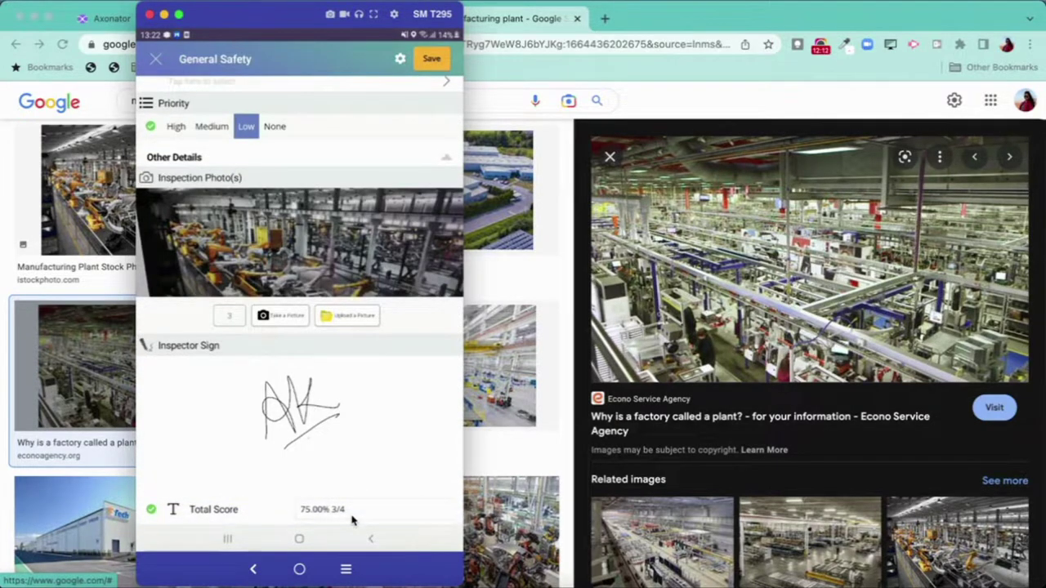
{"action": "scroll", "coordinate": [352, 521], "scroll_direction": "up", "scroll_amount": 10}
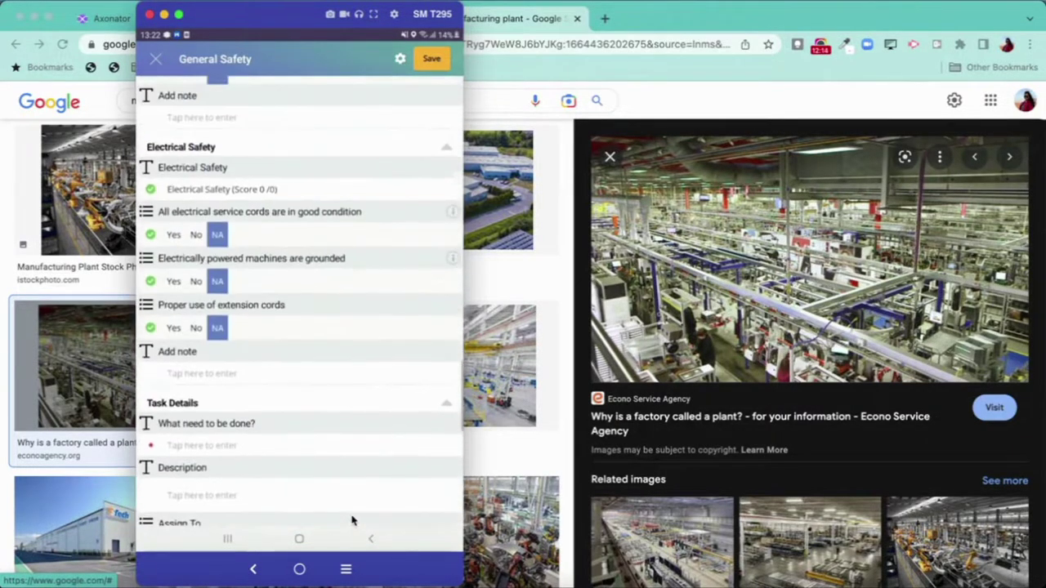
{"action": "scroll", "coordinate": [352, 520], "scroll_direction": "up", "scroll_amount": 8}
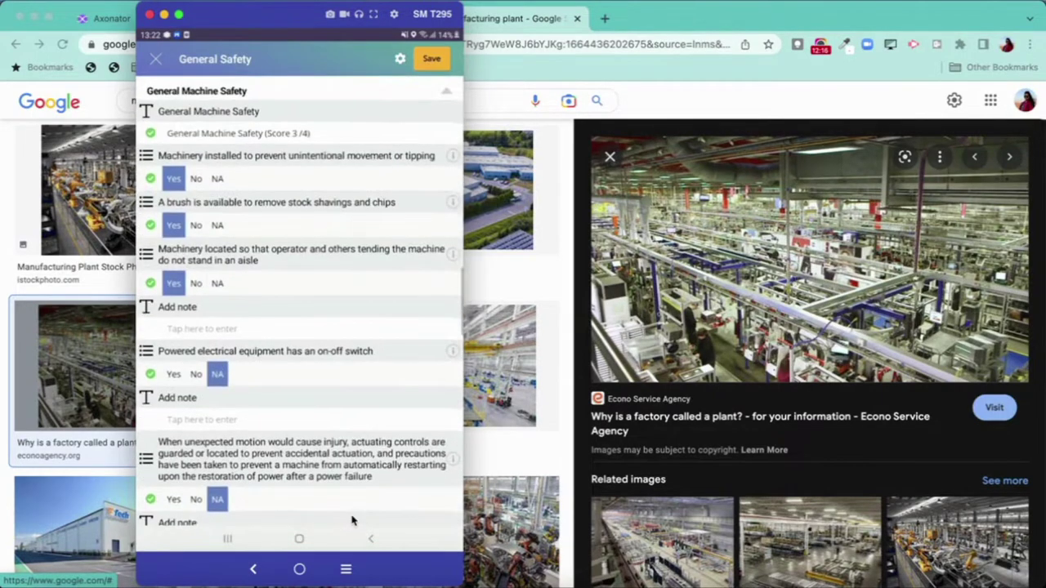
{"action": "scroll", "coordinate": [352, 520], "scroll_direction": "up", "scroll_amount": 6}
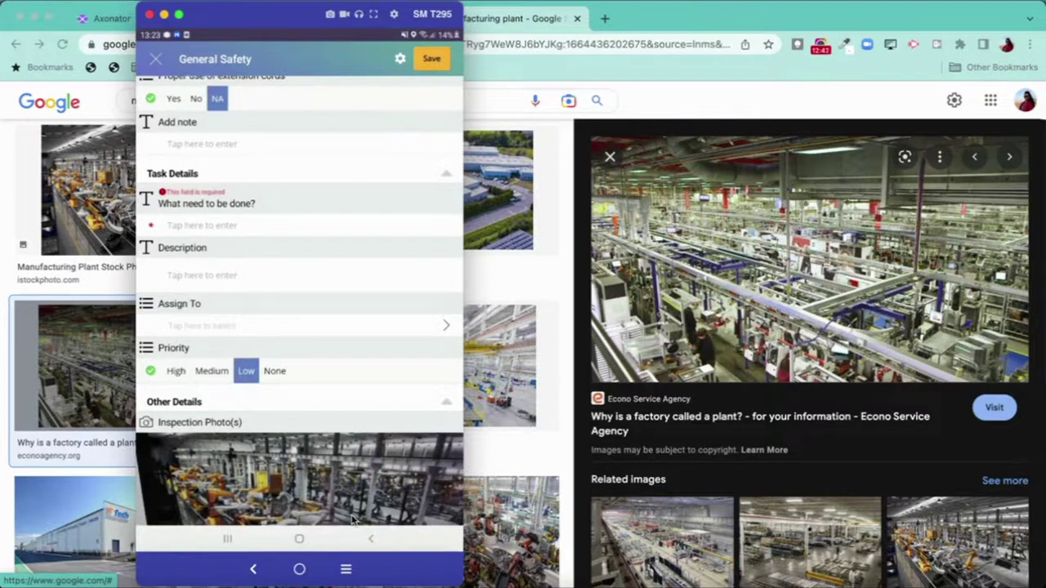
- Scroll past Electrical Safety's three NA answers down to the Task Details section
{"action": "scroll", "coordinate": [353, 519], "scroll_direction": "up", "scroll_amount": 1}
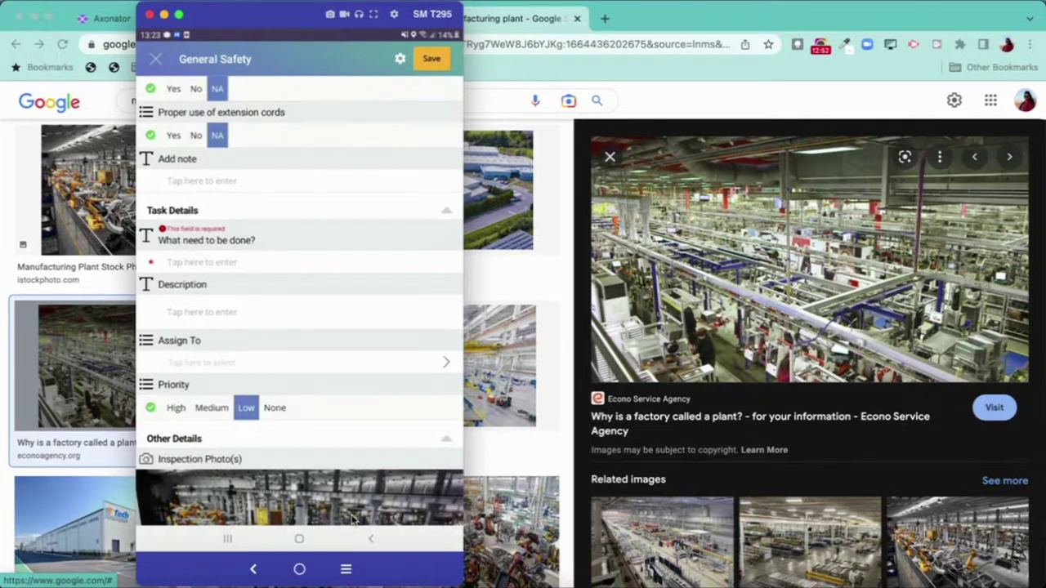
{"action": "scroll", "coordinate": [353, 520], "scroll_direction": "up", "scroll_amount": 1}
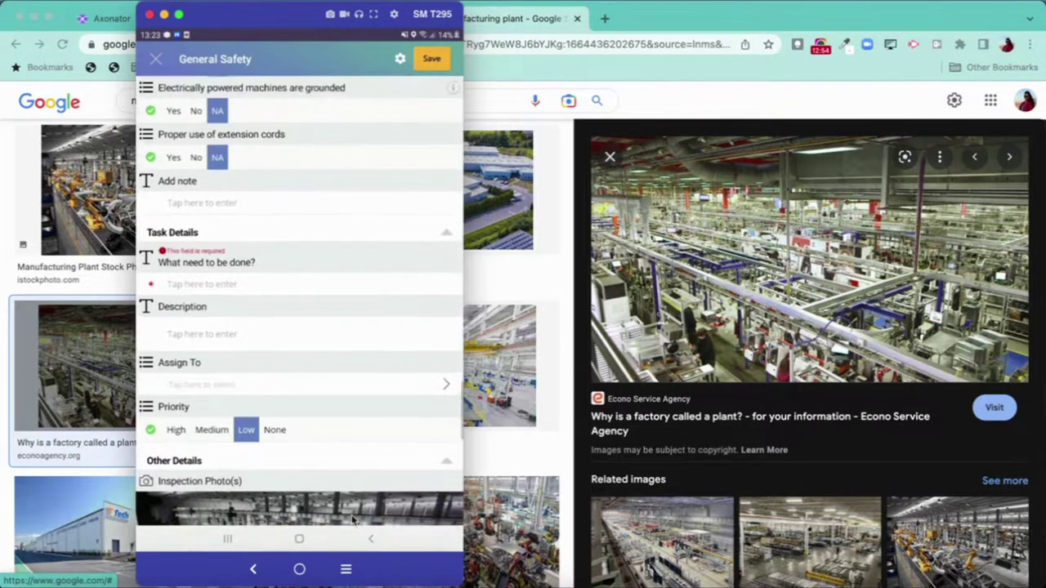
{"action": "scroll", "coordinate": [353, 519], "scroll_direction": "up", "scroll_amount": 1}
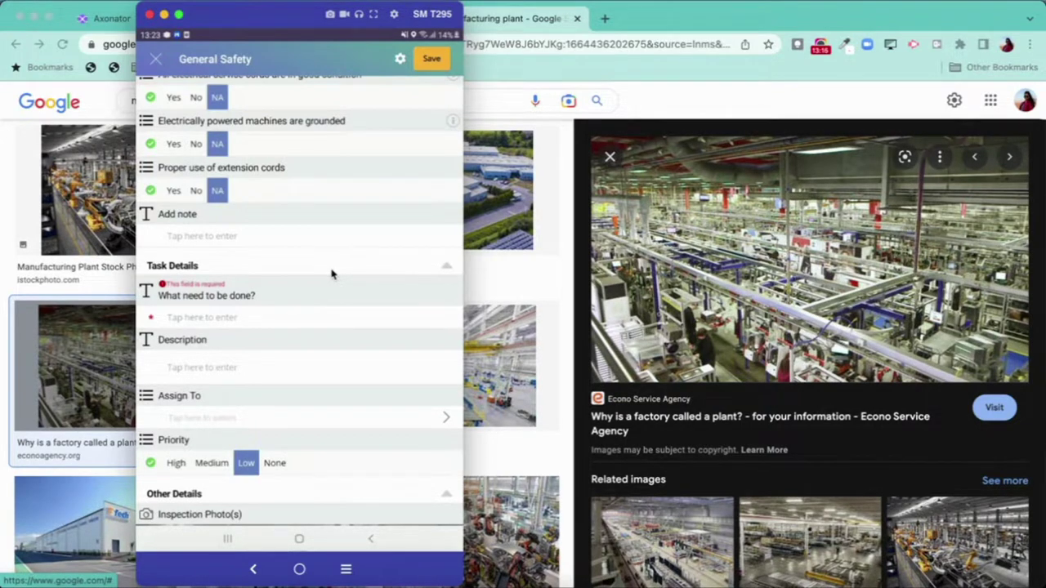
{"action": "scroll", "coordinate": [331, 274], "scroll_direction": "down", "scroll_amount": 1}
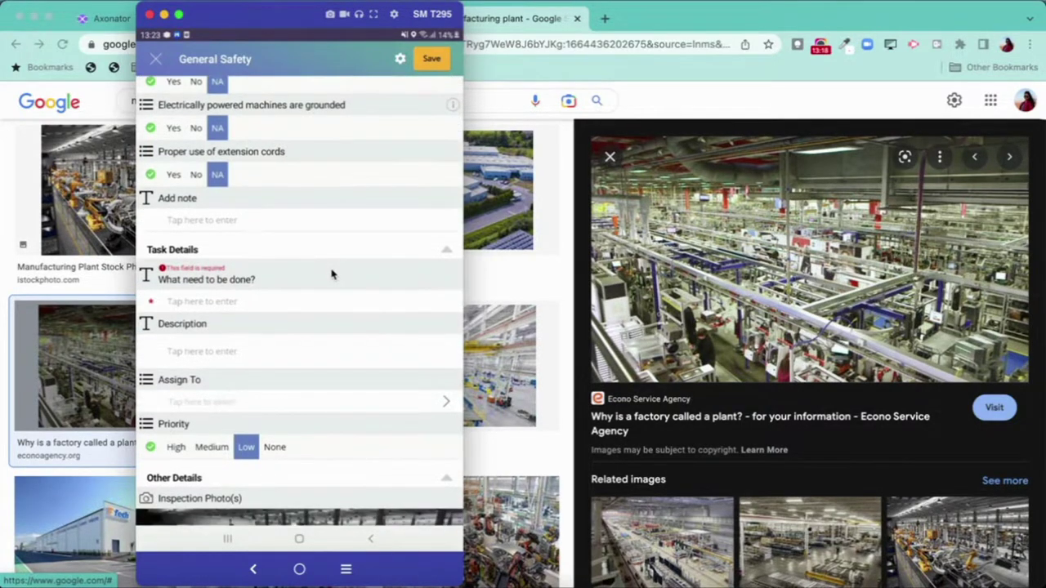
{"action": "scroll", "coordinate": [331, 274], "scroll_direction": "down", "scroll_amount": 5}
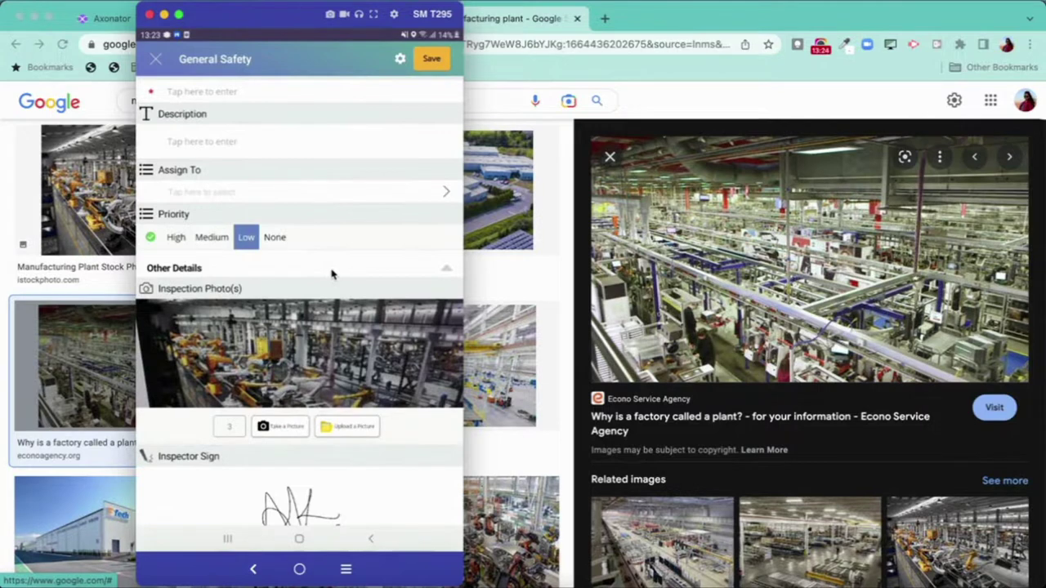
{"action": "scroll", "coordinate": [330, 275], "scroll_direction": "up", "scroll_amount": 5}
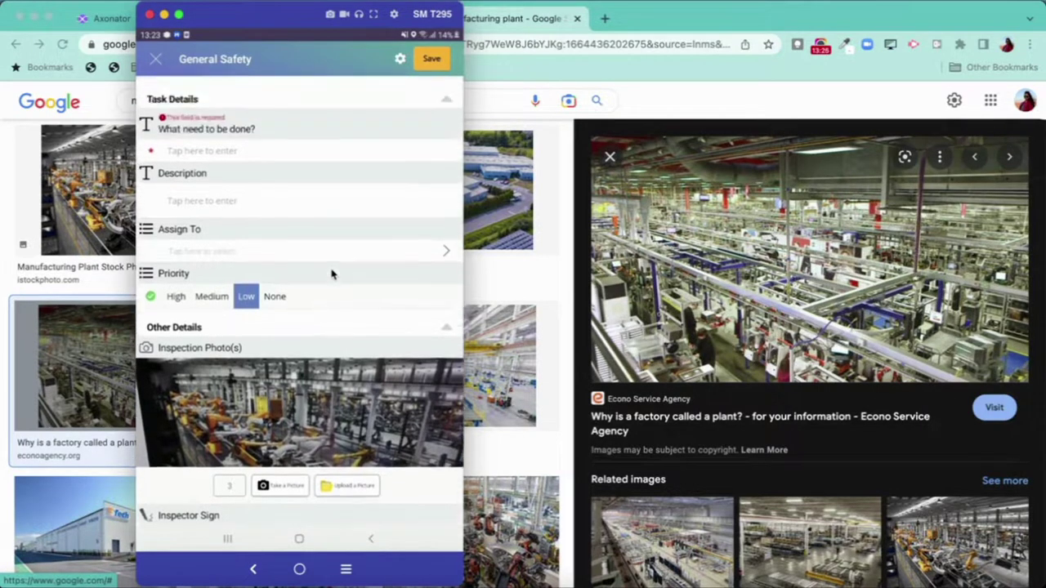
{"action": "scroll", "coordinate": [331, 274], "scroll_direction": "up", "scroll_amount": 1}
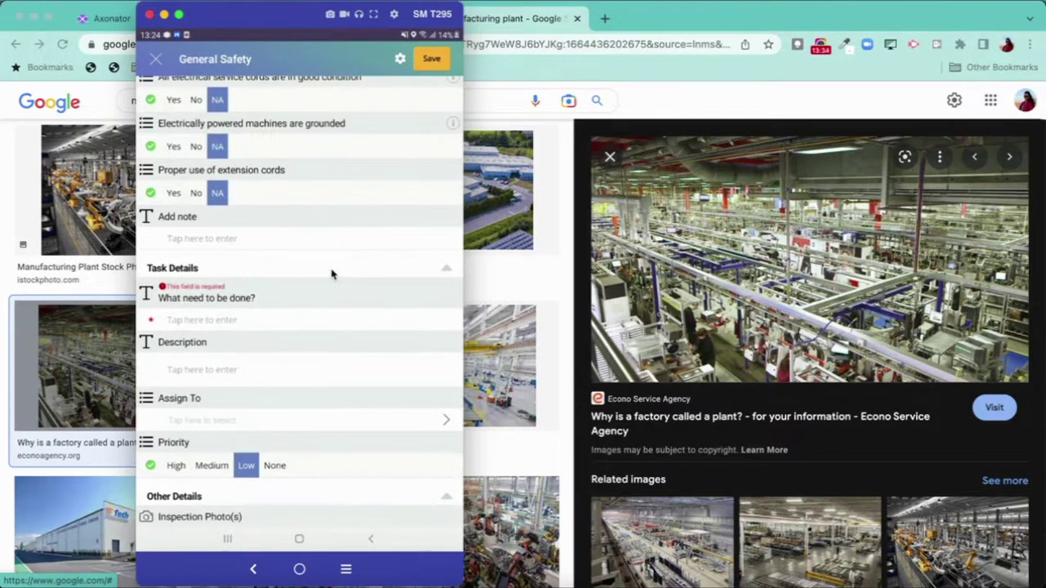
{"action": "scroll", "coordinate": [331, 275], "scroll_direction": "up", "scroll_amount": 15}
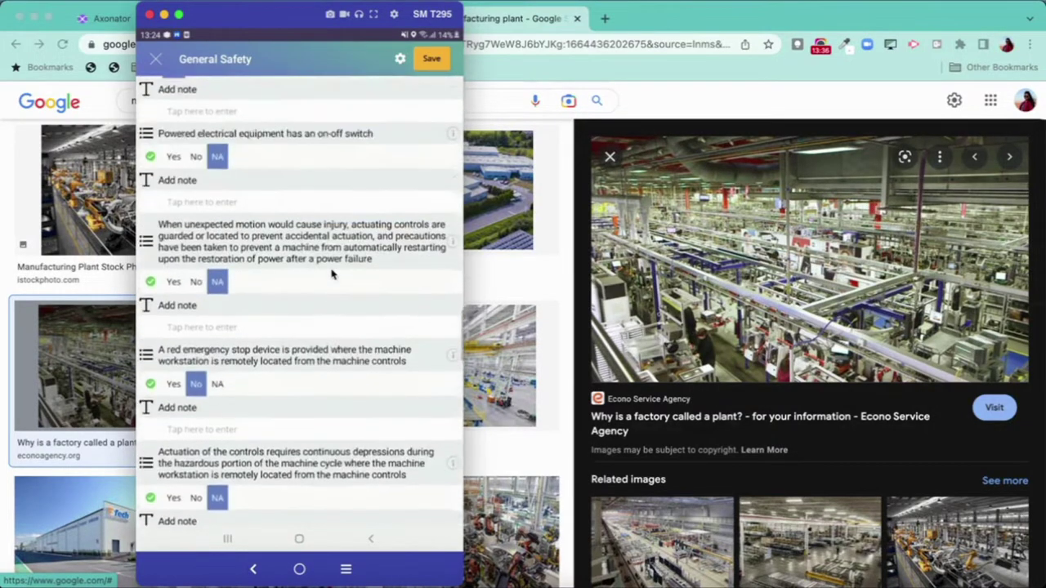
{"action": "scroll", "coordinate": [331, 274], "scroll_direction": "up", "scroll_amount": 5}
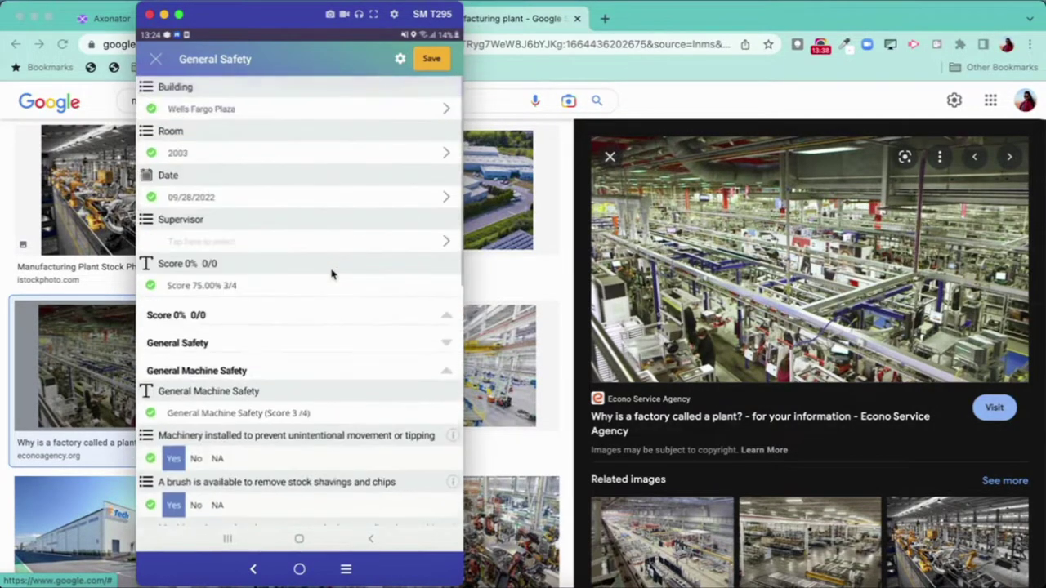
{"action": "scroll", "coordinate": [331, 275], "scroll_direction": "down", "scroll_amount": 5}
{"action": "scroll", "coordinate": [331, 275], "scroll_direction": "down", "scroll_amount": 10}
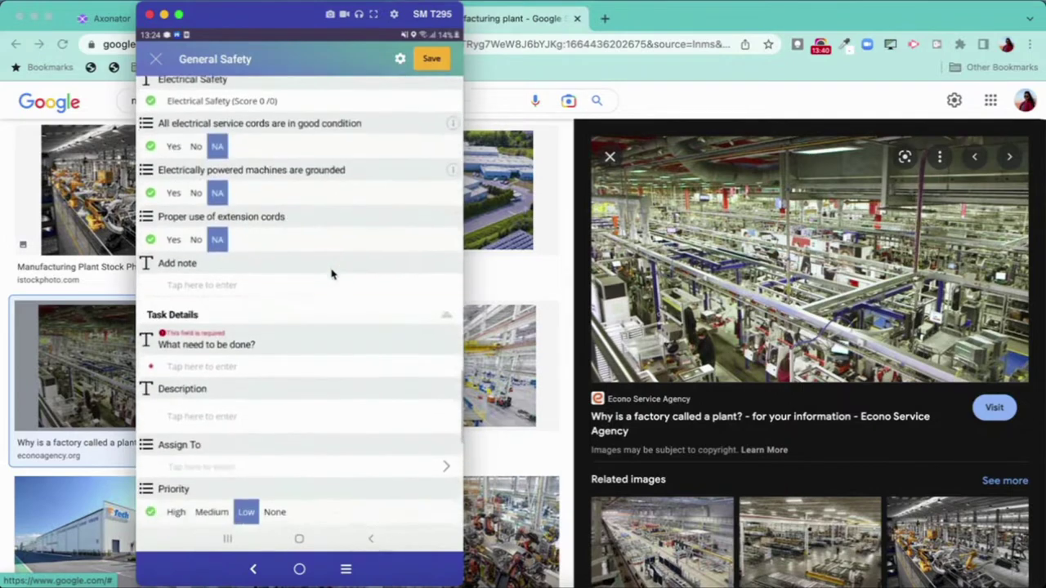
- Enter 'Cleaning required' in the 'What need to be done?' task field
{"action": "left_click", "coordinate": [331, 275]}
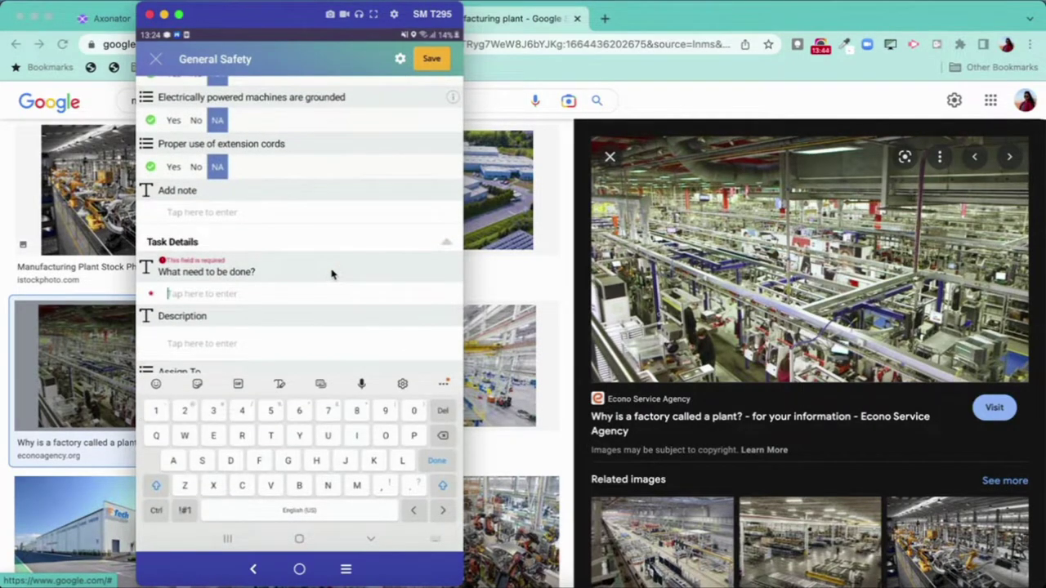
{"action": "type", "text": "No"}
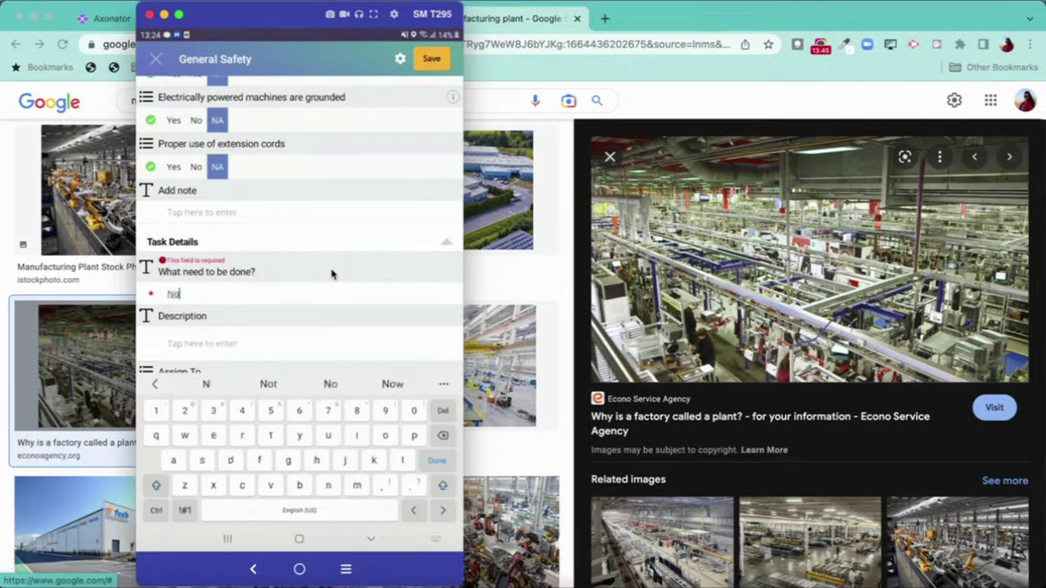
{"action": "type", "text": " ac"}
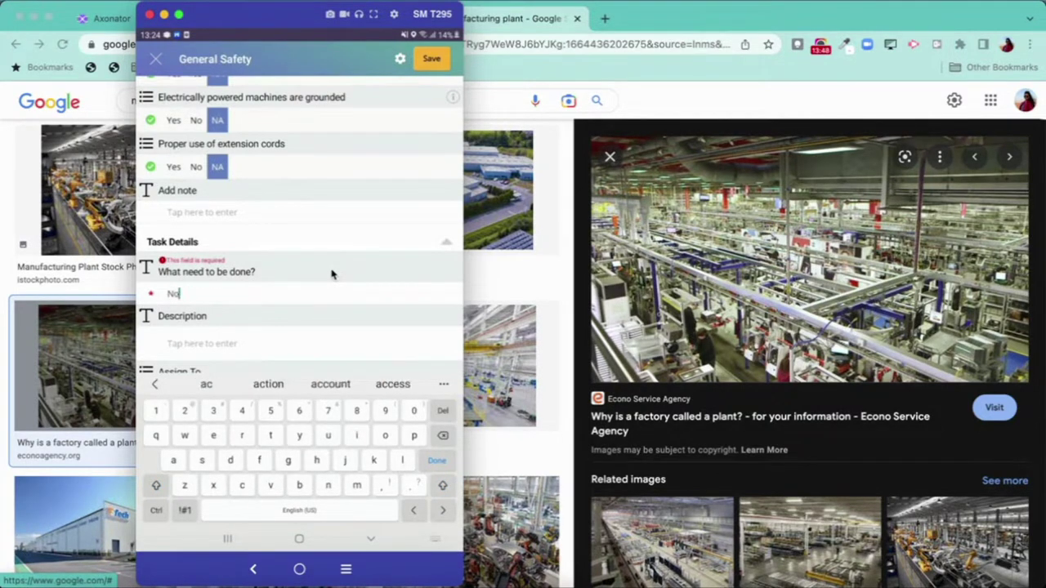
{"action": "key", "text": "BackSpace"}
{"action": "key", "text": "BackSpace"}
{"action": "key", "text": "BackSpace"}
{"action": "key", "text": "BackSpace"}
{"action": "key", "text": "BackSpace"}
{"action": "type", "text": "Clean"}
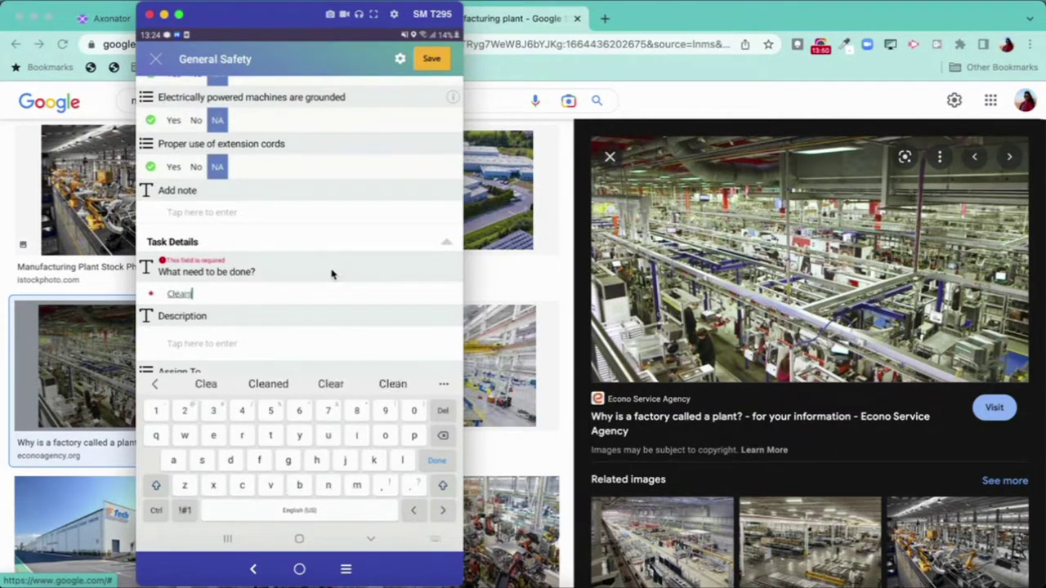
{"action": "type", "text": "ing required"}
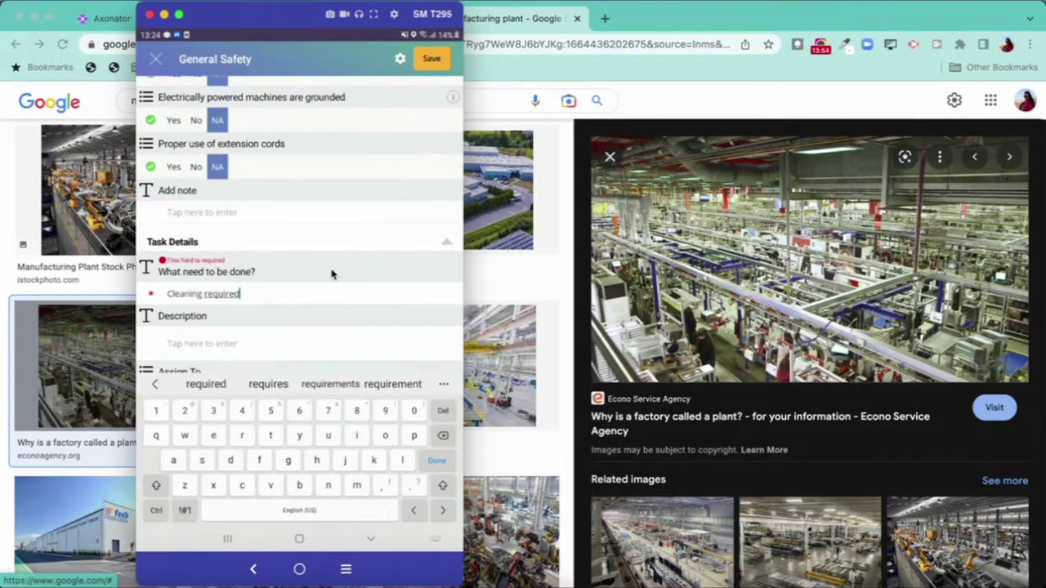
{"action": "key", "text": "Return"}
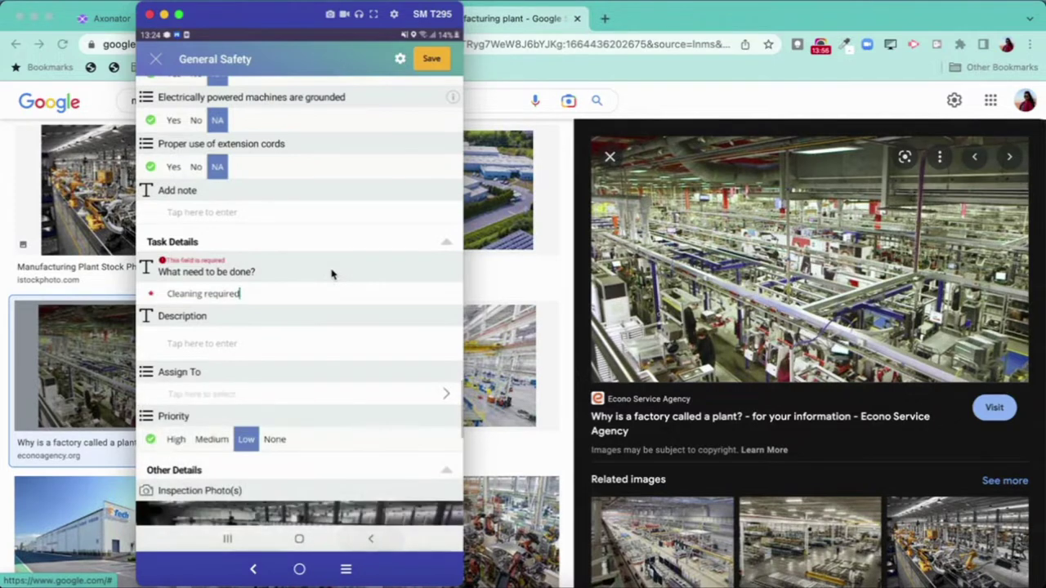
{"action": "scroll", "coordinate": [330, 274], "scroll_direction": "up", "scroll_amount": 3}
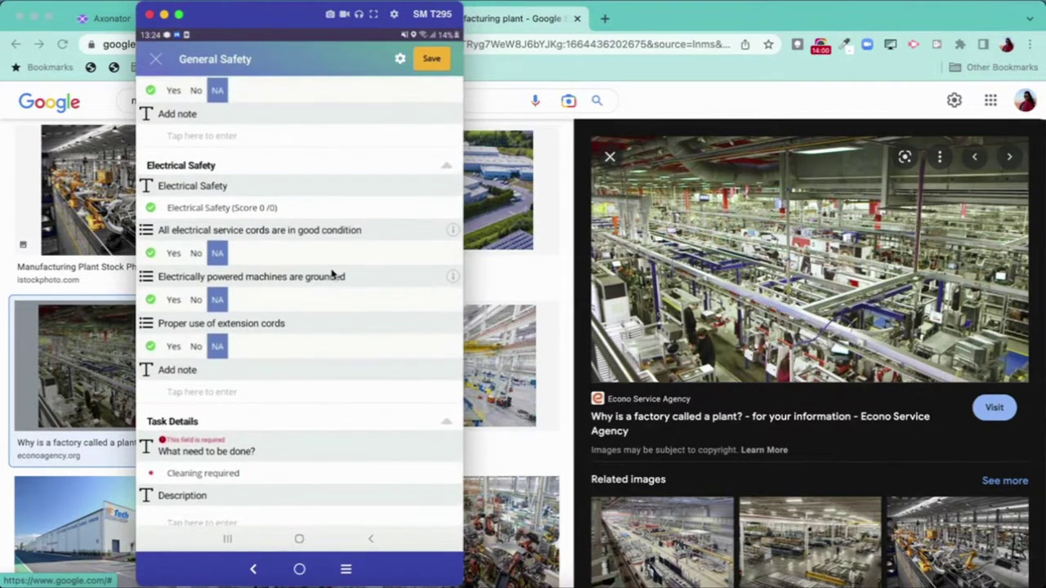
{"action": "scroll", "coordinate": [331, 274], "scroll_direction": "up", "scroll_amount": 10}
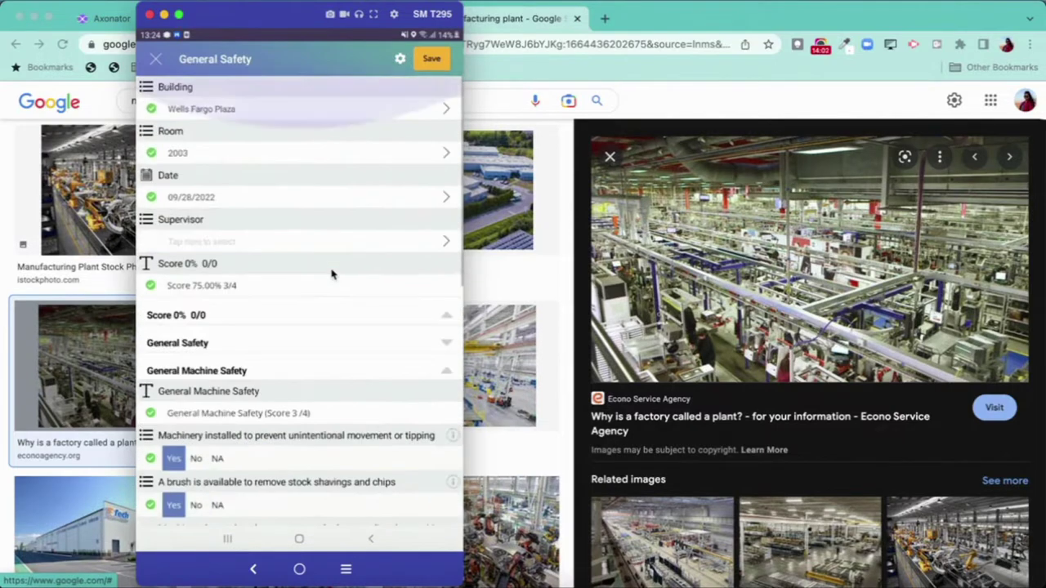
- Submit the General Safety inspection from the phone's save prompt
{"action": "right_click", "coordinate": [331, 274]}
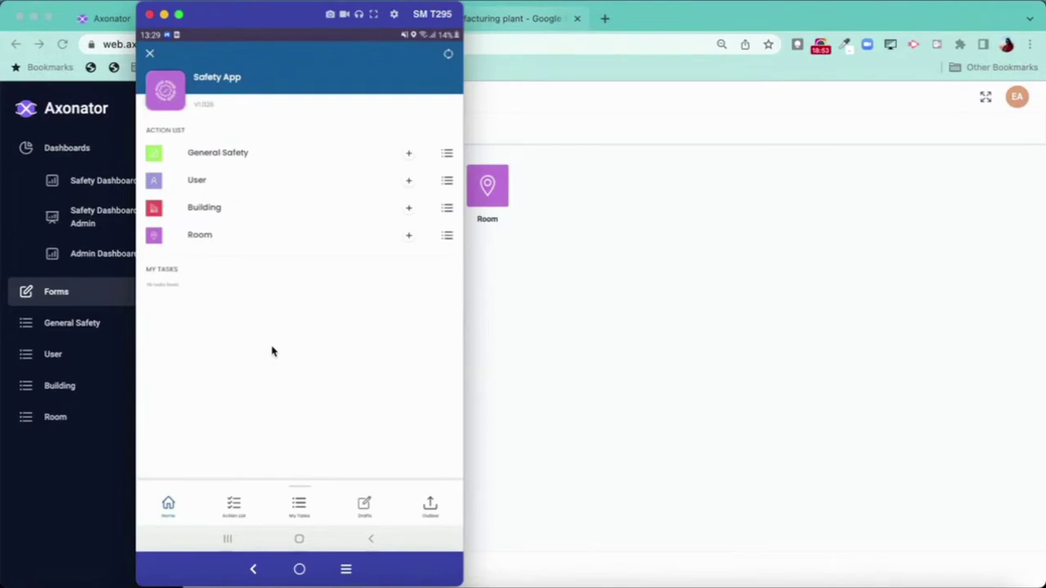
- Put away the phone mirror and bring up the General Safety data list in the web app
{"action": "left_click", "coordinate": [112, 445]}
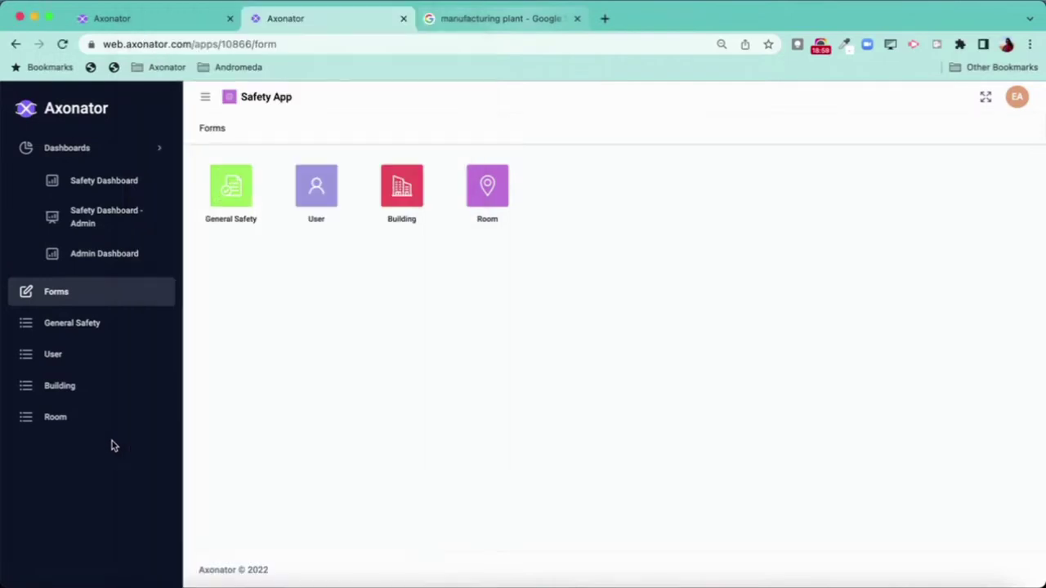
{"action": "left_click", "coordinate": [89, 326]}
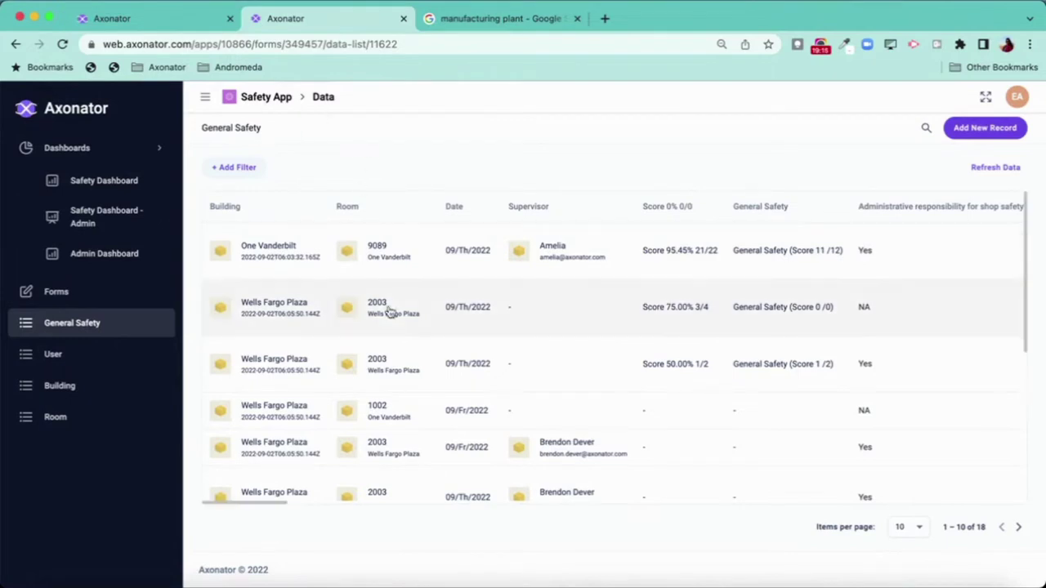
{"action": "scroll", "coordinate": [579, 427], "scroll_direction": "down", "scroll_amount": 5}
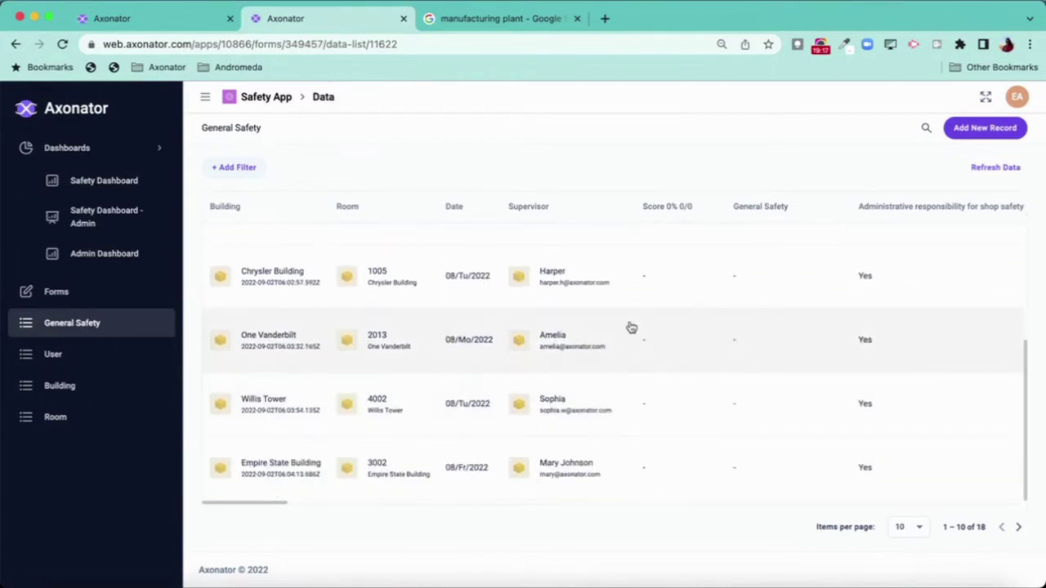
{"action": "scroll", "coordinate": [626, 327], "scroll_direction": "up", "scroll_amount": 5}
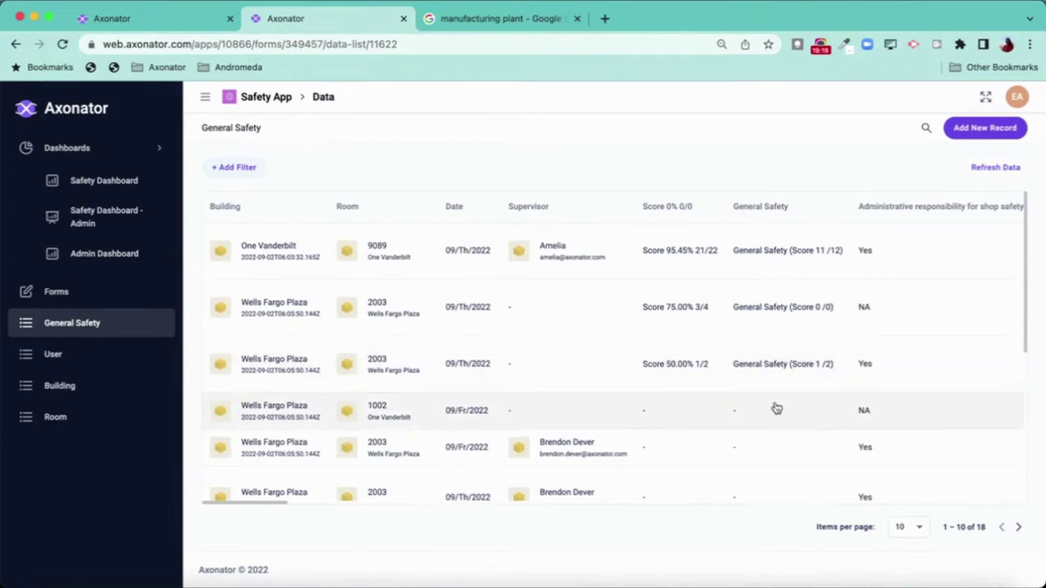
{"action": "scroll", "coordinate": [604, 414], "scroll_direction": "right", "scroll_amount": 5}
{"action": "scroll", "coordinate": [604, 415], "scroll_direction": "left", "scroll_amount": 5}
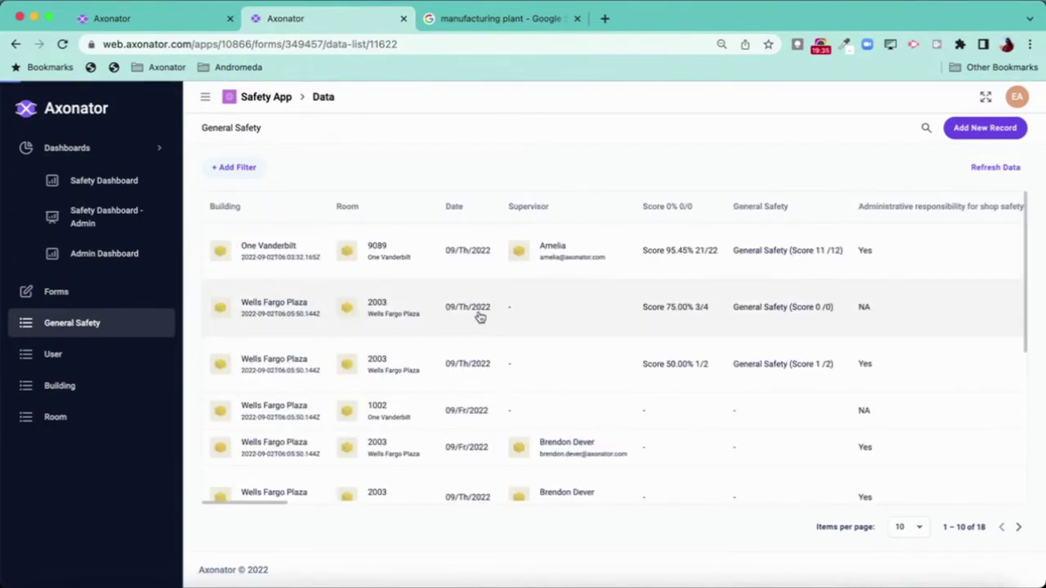
- Open the Wells Fargo Plaza room 2003 record and enlarge its first inspection photo
{"action": "left_click", "coordinate": [481, 318]}
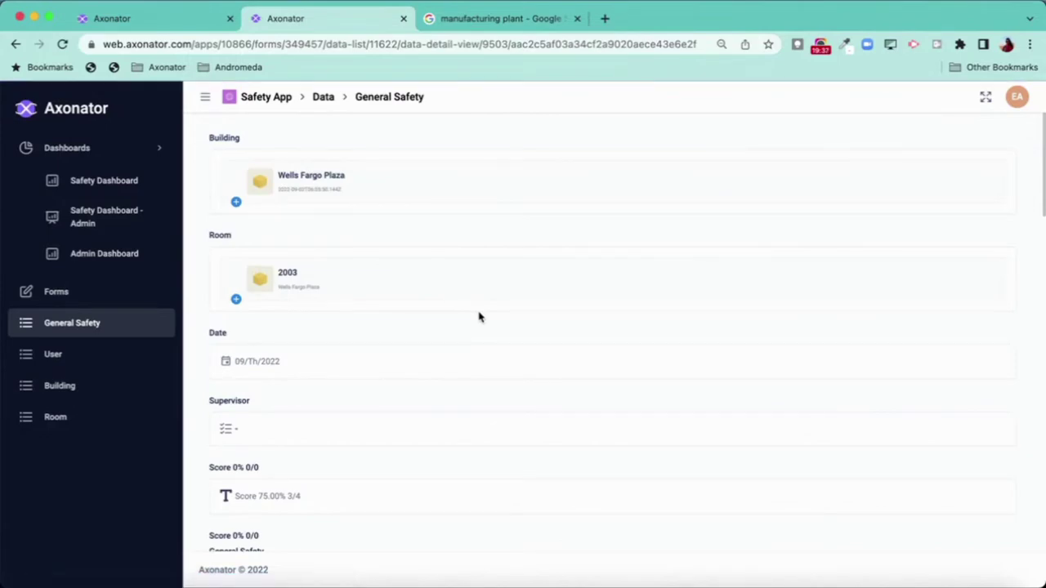
{"action": "scroll", "coordinate": [430, 433], "scroll_direction": "down", "scroll_amount": 5}
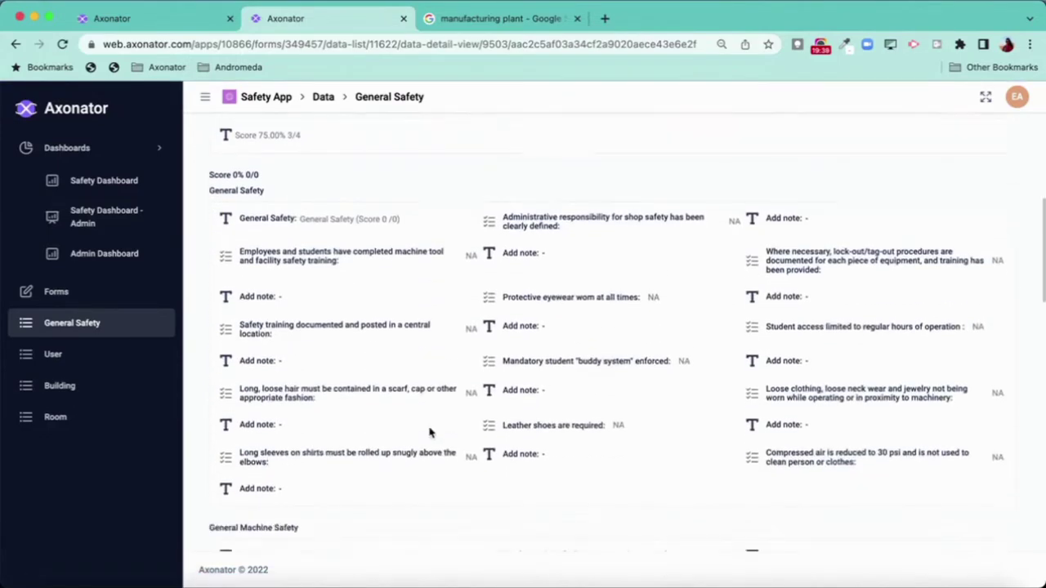
{"action": "scroll", "coordinate": [431, 433], "scroll_direction": "down", "scroll_amount": 15}
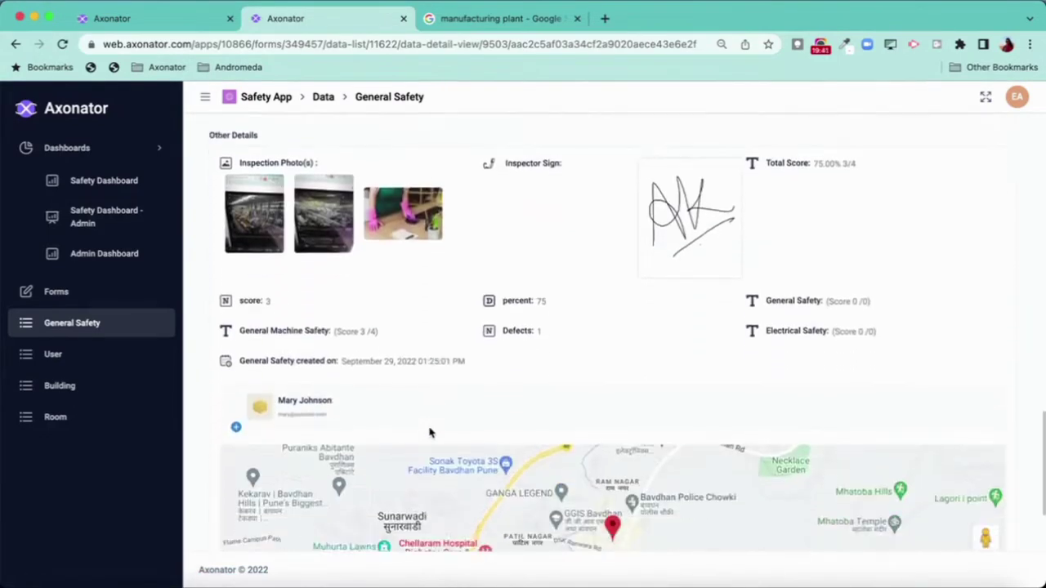
{"action": "scroll", "coordinate": [431, 433], "scroll_direction": "down", "scroll_amount": 3}
{"action": "scroll", "coordinate": [455, 348], "scroll_direction": "down", "scroll_amount": 2}
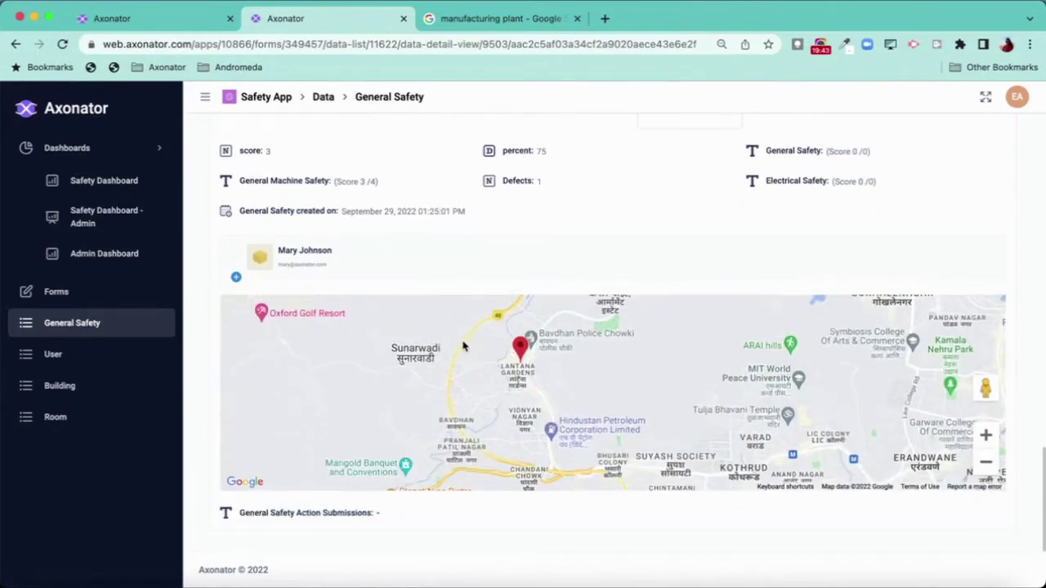
{"action": "scroll", "coordinate": [441, 273], "scroll_direction": "up", "scroll_amount": 3}
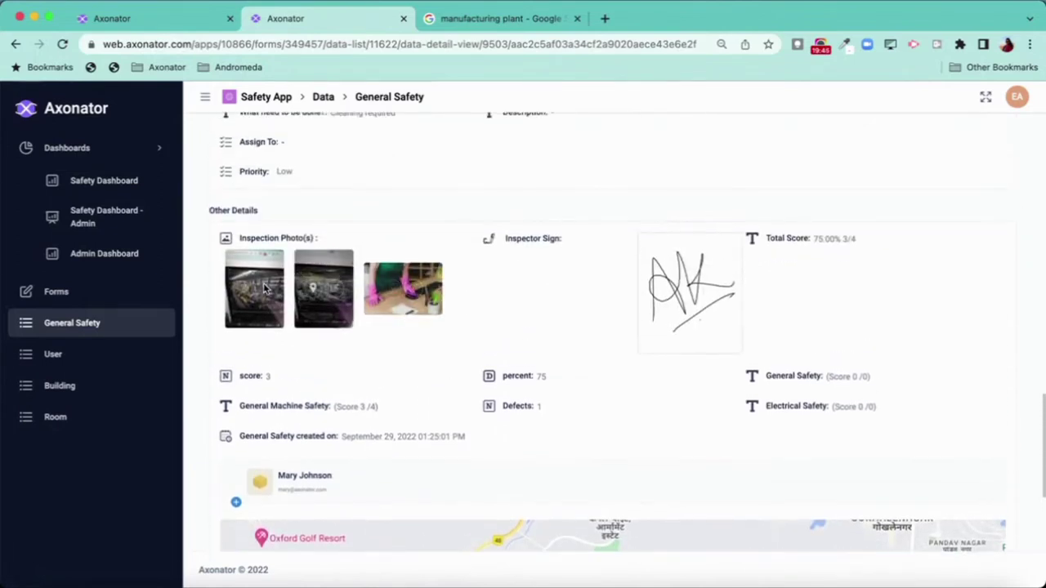
{"action": "mouse_move", "coordinate": [264, 287]}
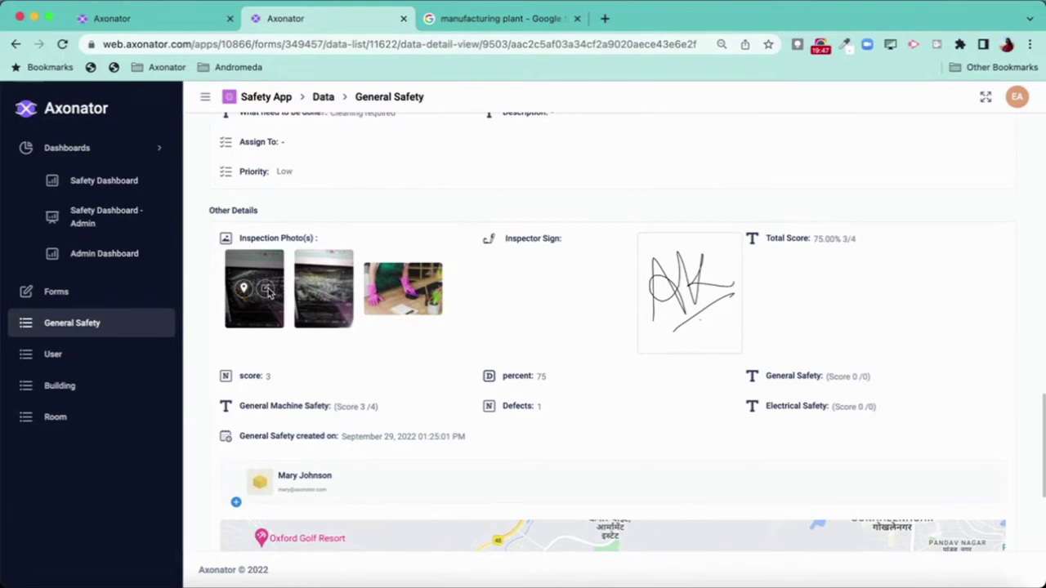
{"action": "left_click", "coordinate": [267, 291]}
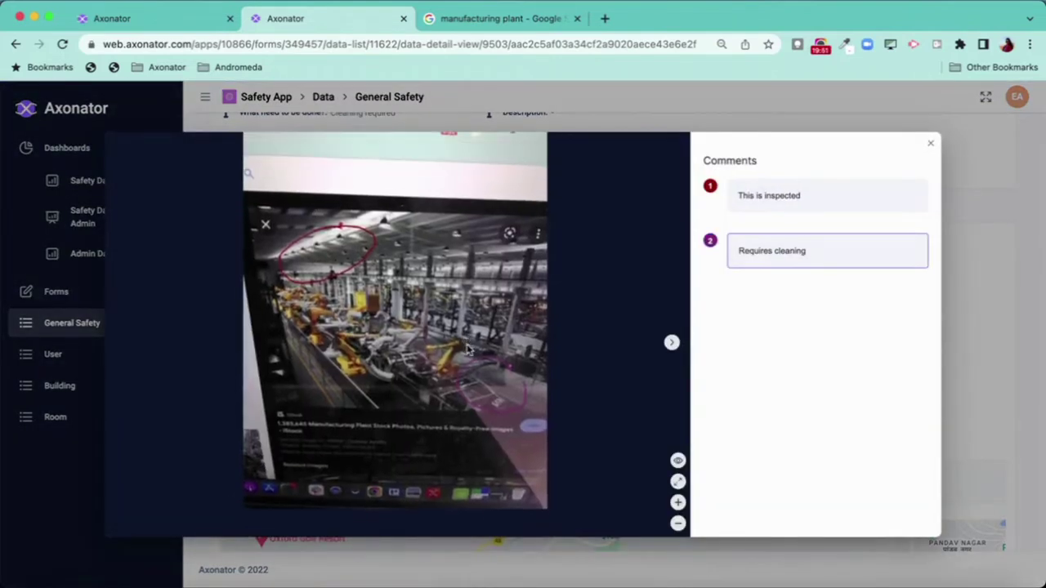
- Review the 'This is inspected' and 'Requires cleaning' annotations and the next photo, then close the viewer
{"action": "left_click", "coordinate": [334, 258]}
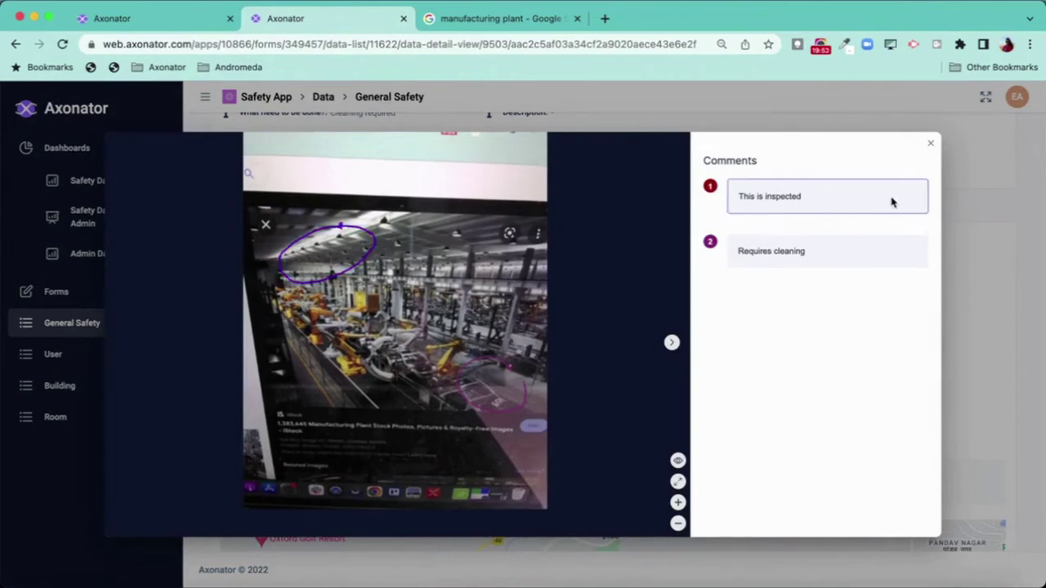
{"action": "left_click", "coordinate": [831, 252]}
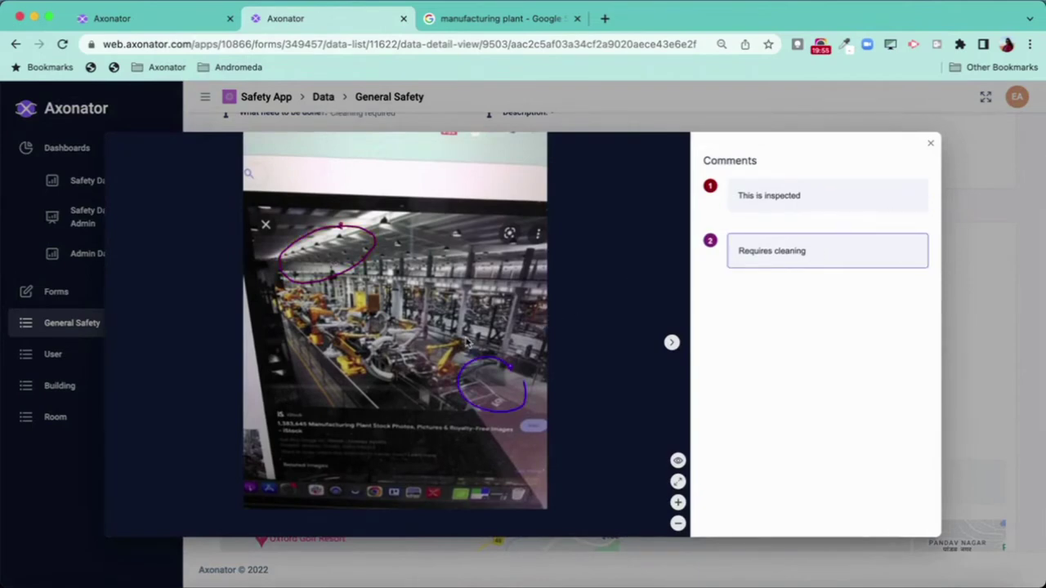
{"action": "left_click", "coordinate": [671, 343]}
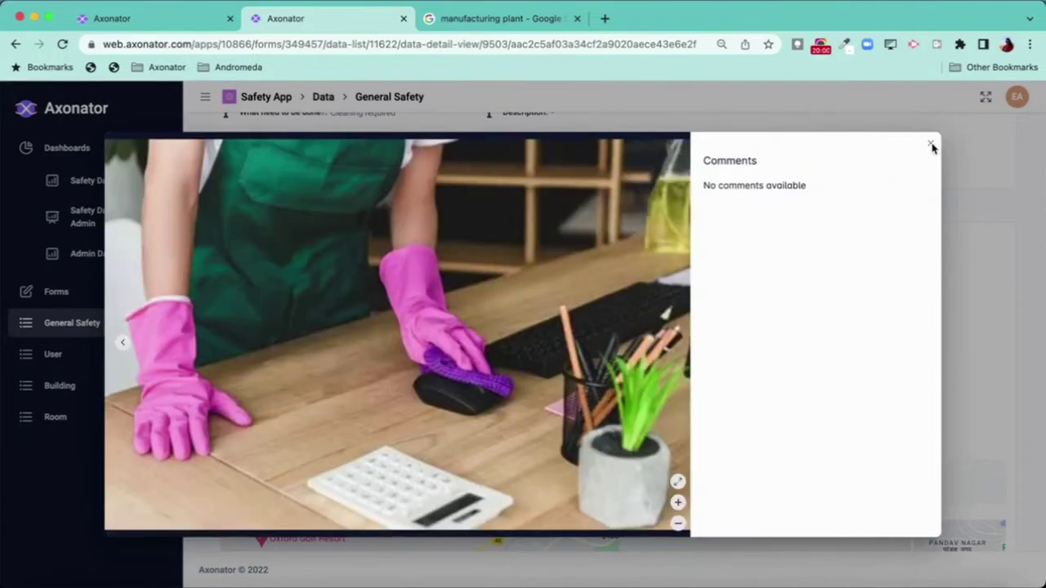
{"action": "left_click", "coordinate": [931, 144]}
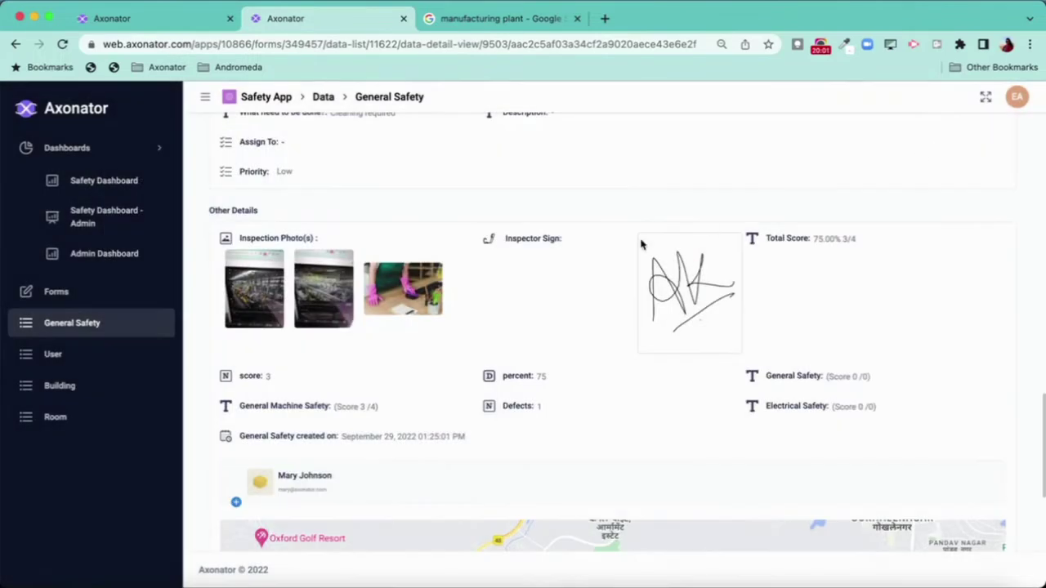
- Go from the record via the General Safety list to the Safety Dashboard
{"action": "scroll", "coordinate": [536, 159], "scroll_direction": "up", "scroll_amount": 20}
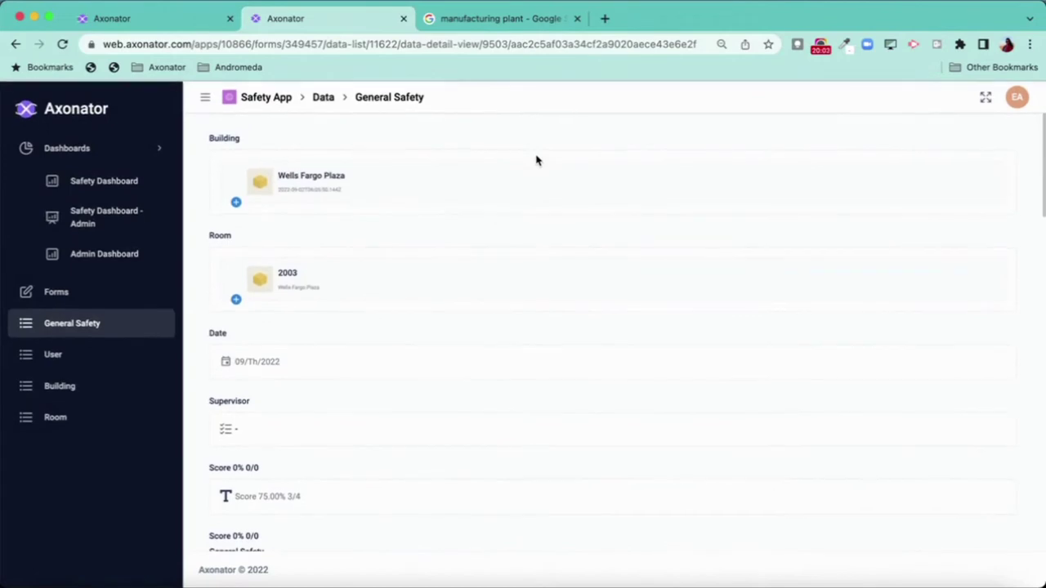
{"action": "left_click", "coordinate": [101, 325]}
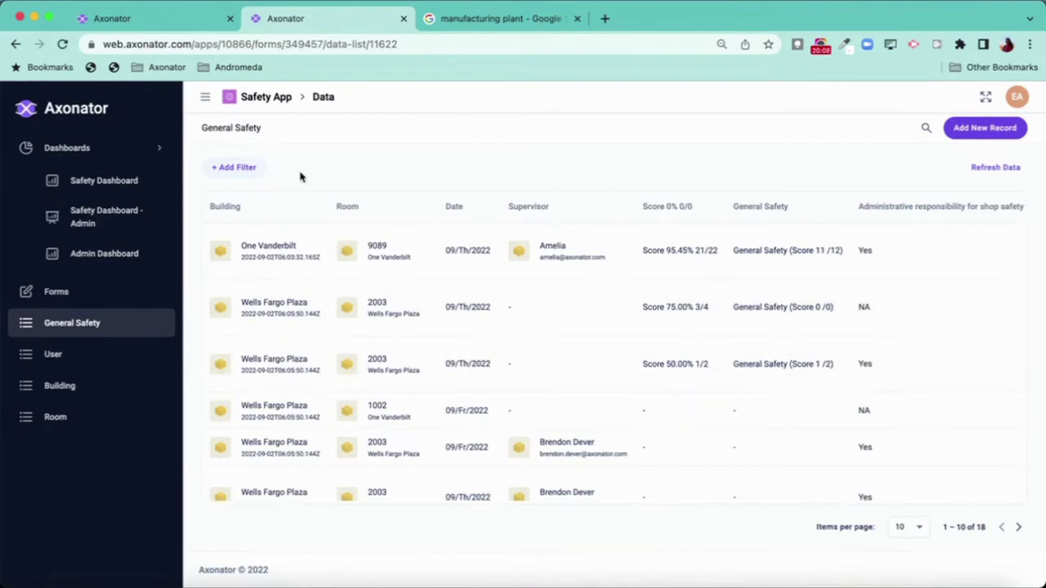
{"action": "left_click", "coordinate": [132, 185]}
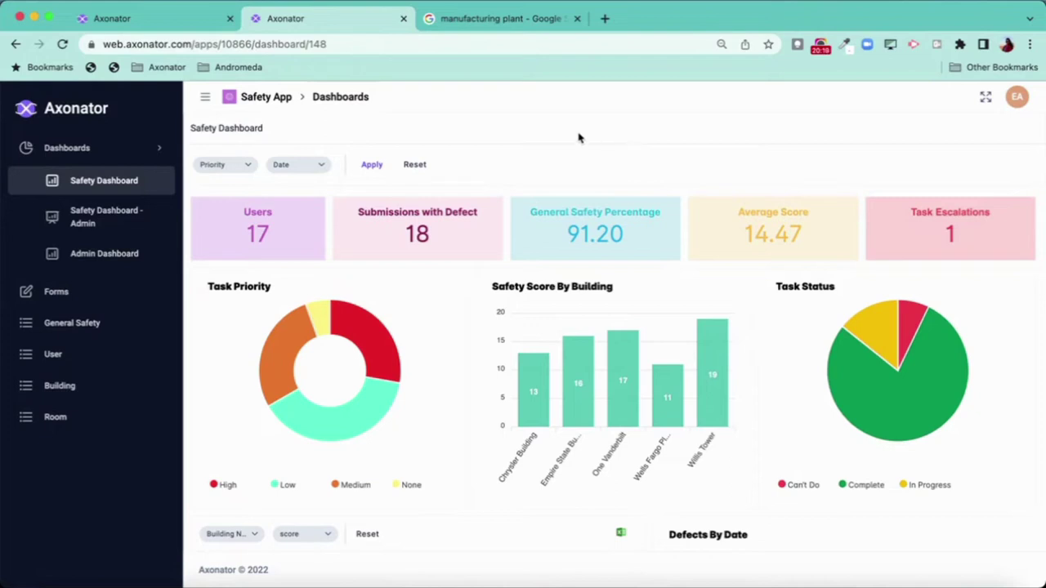
- Hide the sidebar and scroll through the dashboard KPI cards, charts and building score table
{"action": "left_click", "coordinate": [205, 97]}
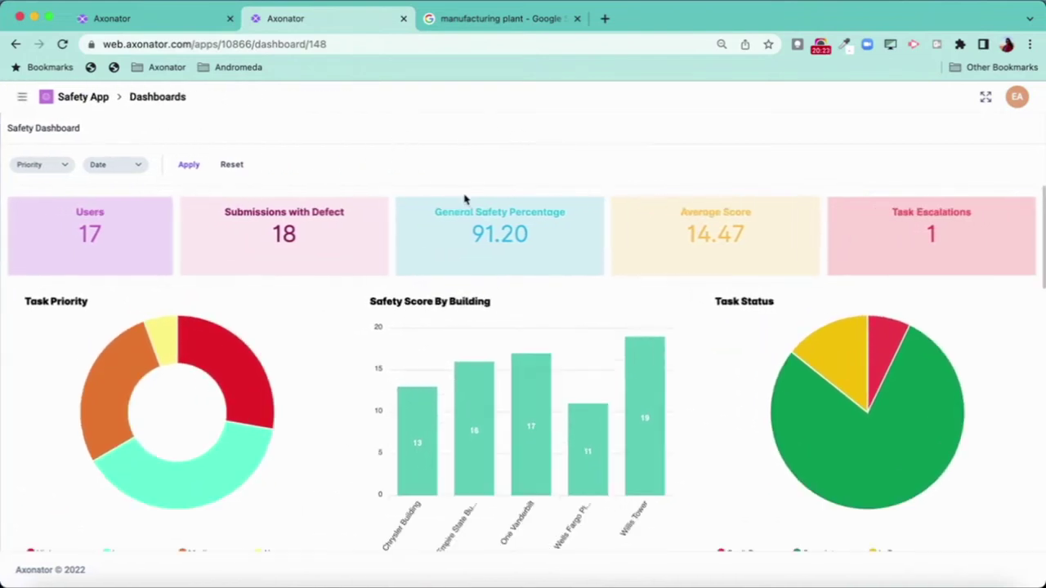
{"action": "scroll", "coordinate": [349, 439], "scroll_direction": "down", "scroll_amount": 2}
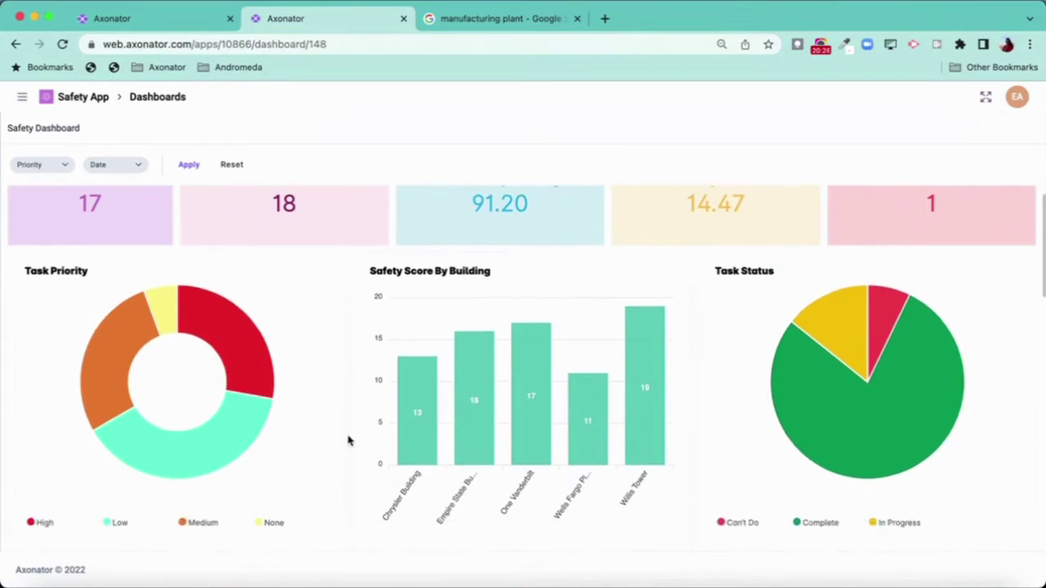
{"action": "scroll", "coordinate": [350, 439], "scroll_direction": "up", "scroll_amount": 1}
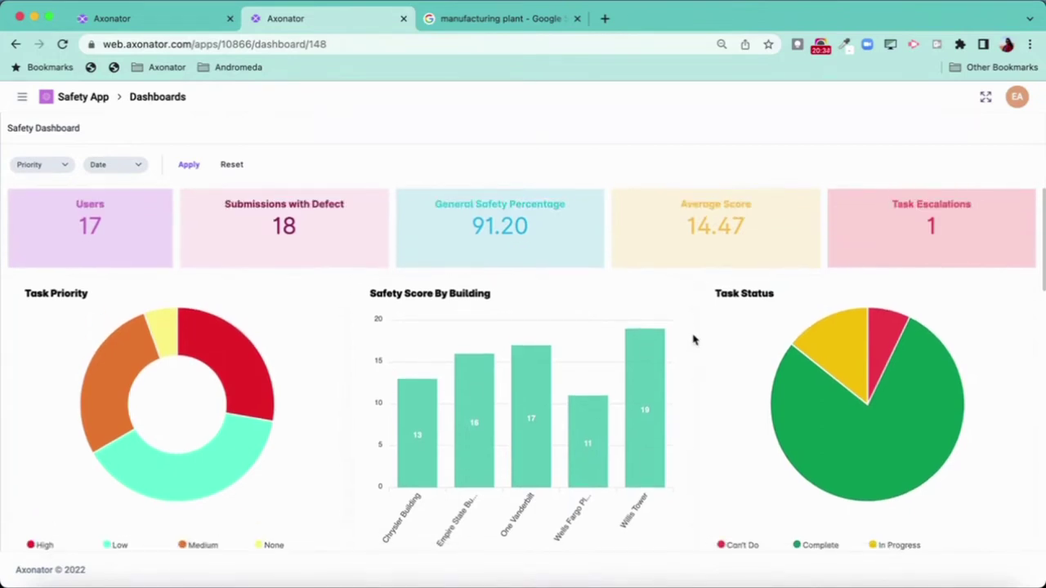
{"action": "scroll", "coordinate": [694, 366], "scroll_direction": "down", "scroll_amount": 1}
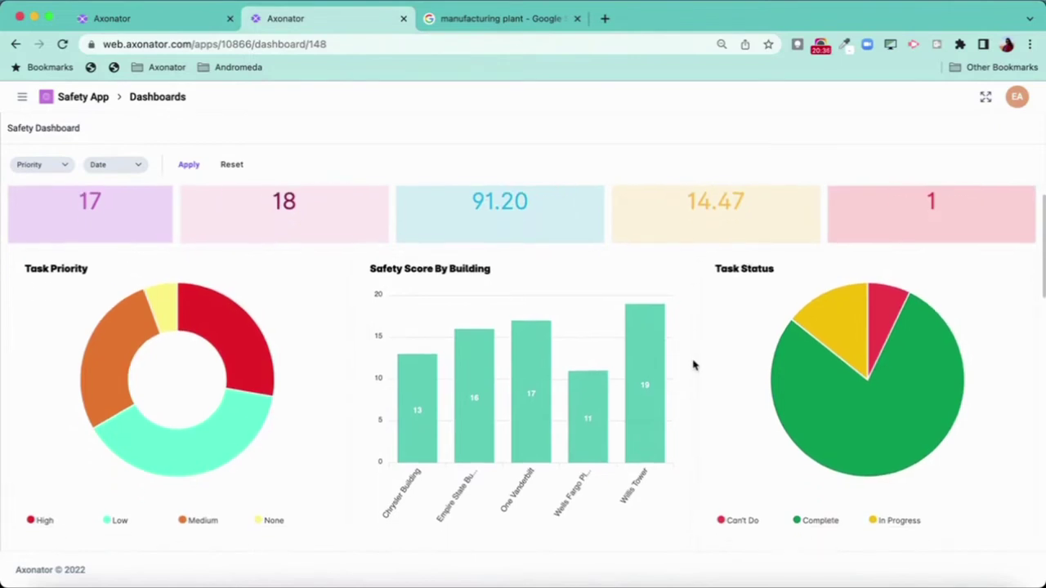
{"action": "scroll", "coordinate": [693, 365], "scroll_direction": "down", "scroll_amount": 5}
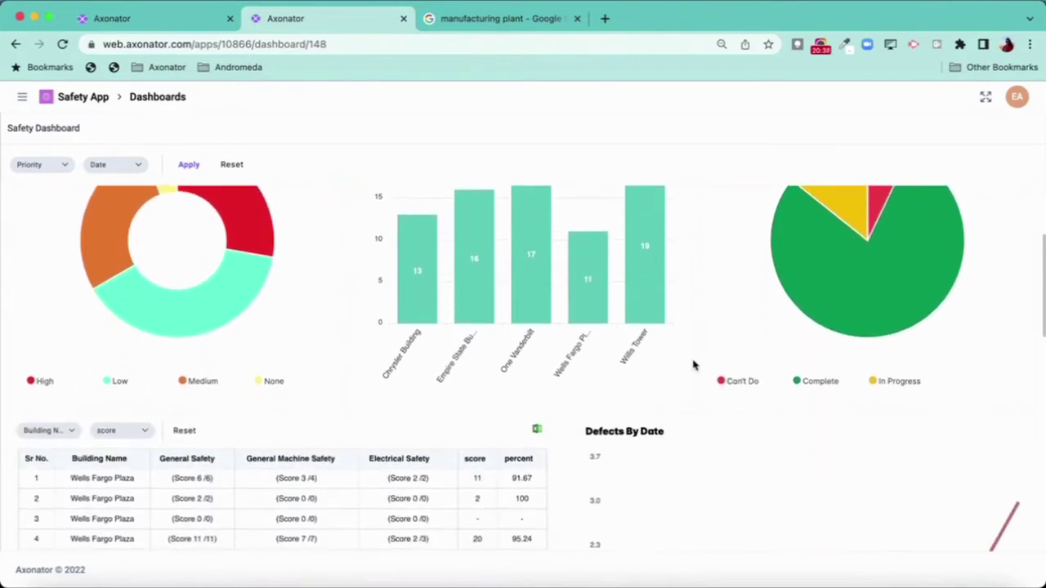
{"action": "scroll", "coordinate": [537, 348], "scroll_direction": "up", "scroll_amount": 2}
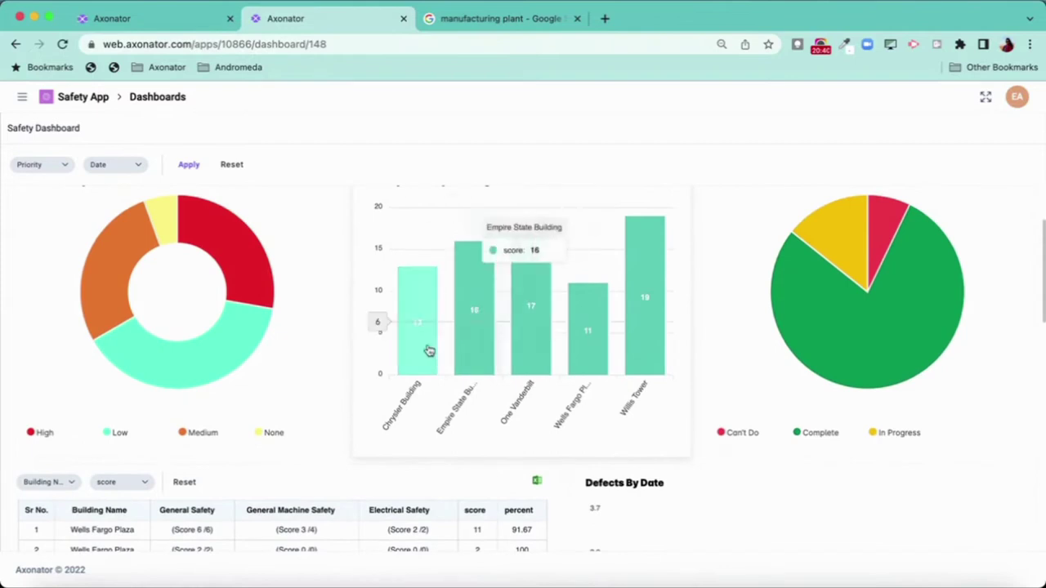
{"action": "scroll", "coordinate": [679, 351], "scroll_direction": "down", "scroll_amount": 3}
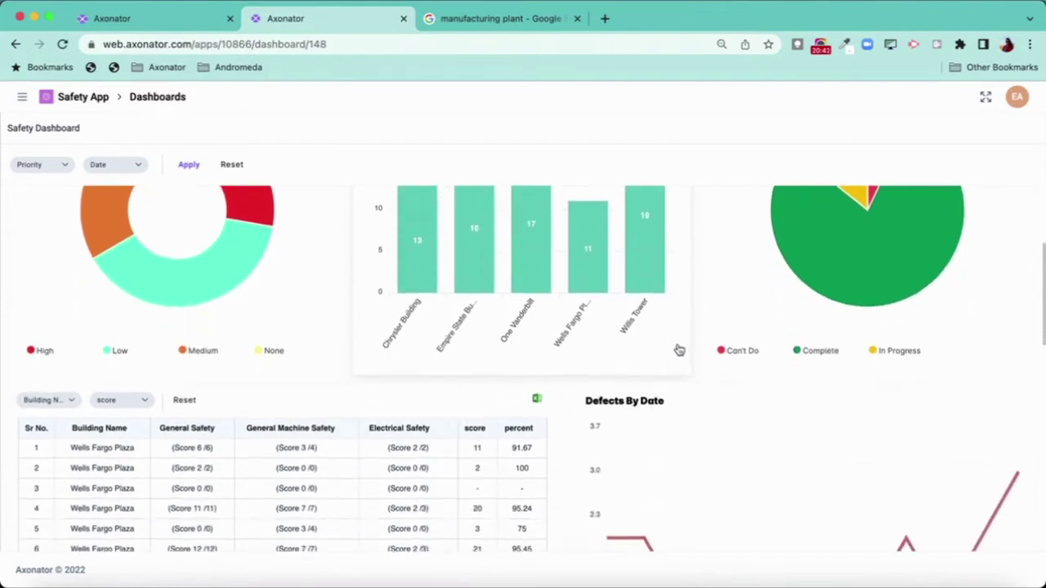
{"action": "scroll", "coordinate": [678, 350], "scroll_direction": "down", "scroll_amount": 5}
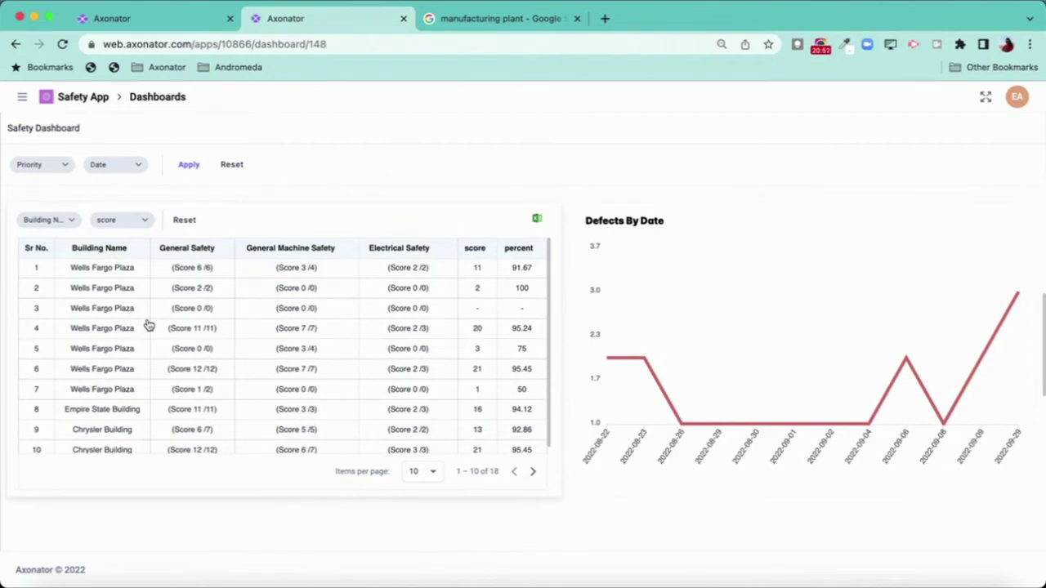
{"action": "scroll", "coordinate": [453, 401], "scroll_direction": "up", "scroll_amount": 10}
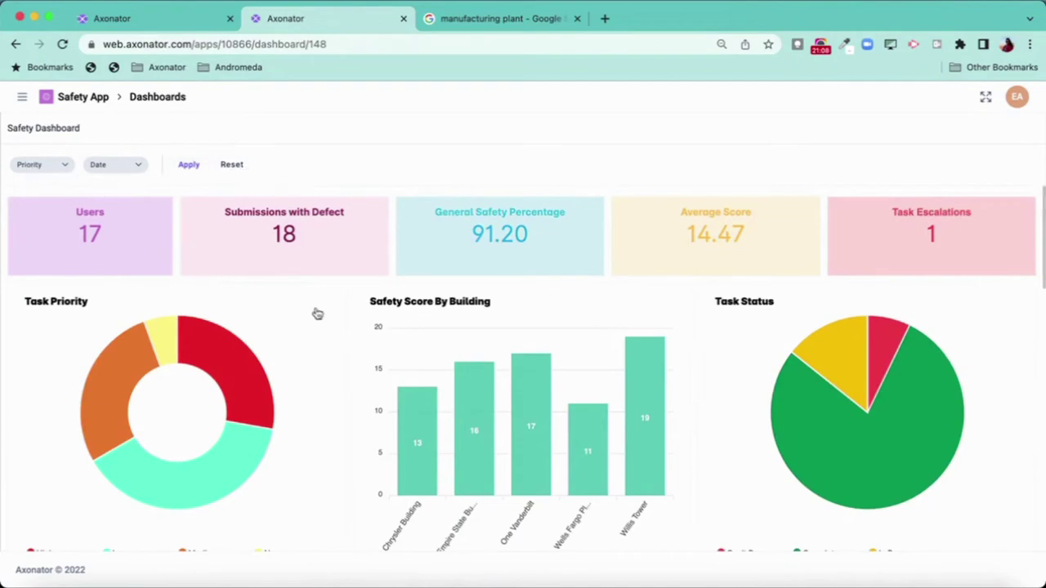
{"action": "scroll", "coordinate": [316, 321], "scroll_direction": "down", "scroll_amount": 3}
{"action": "scroll", "coordinate": [316, 322], "scroll_direction": "up", "scroll_amount": 3}
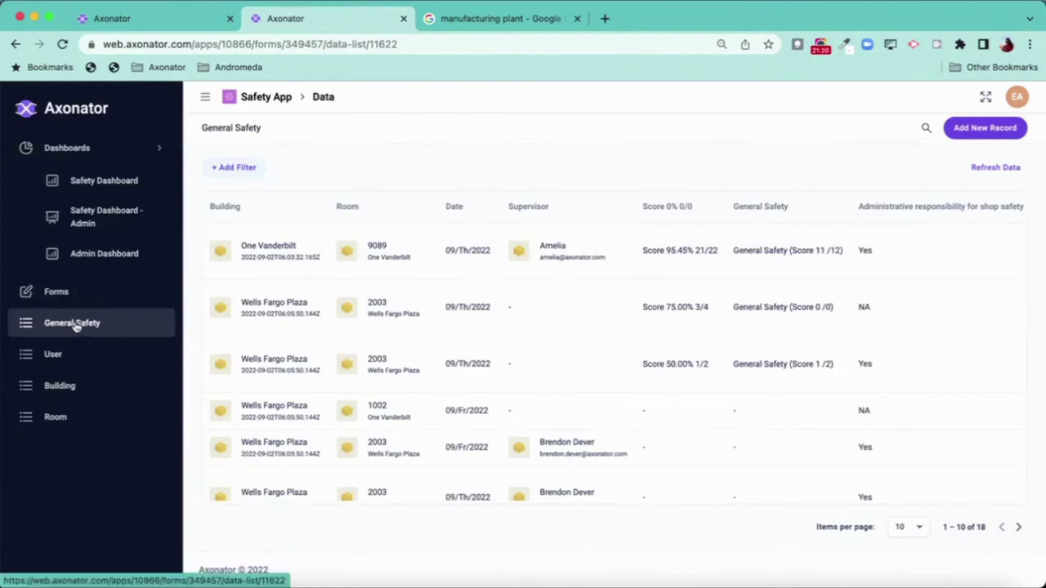
- Add Building and Room filters to the General Safety list
{"action": "left_click", "coordinate": [235, 168]}
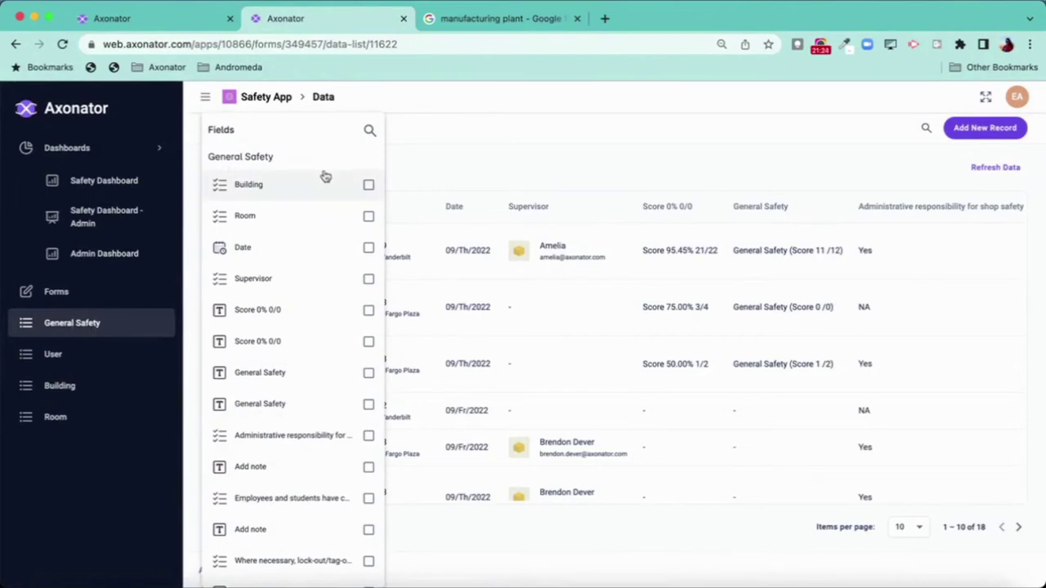
{"action": "left_click", "coordinate": [269, 189]}
{"action": "left_click", "coordinate": [269, 219]}
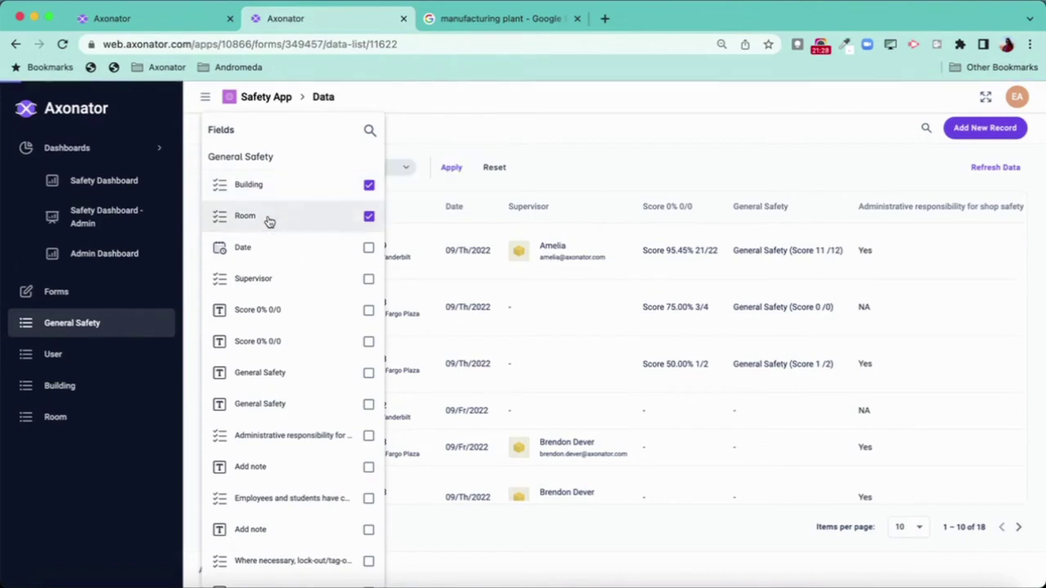
{"action": "left_click", "coordinate": [582, 161]}
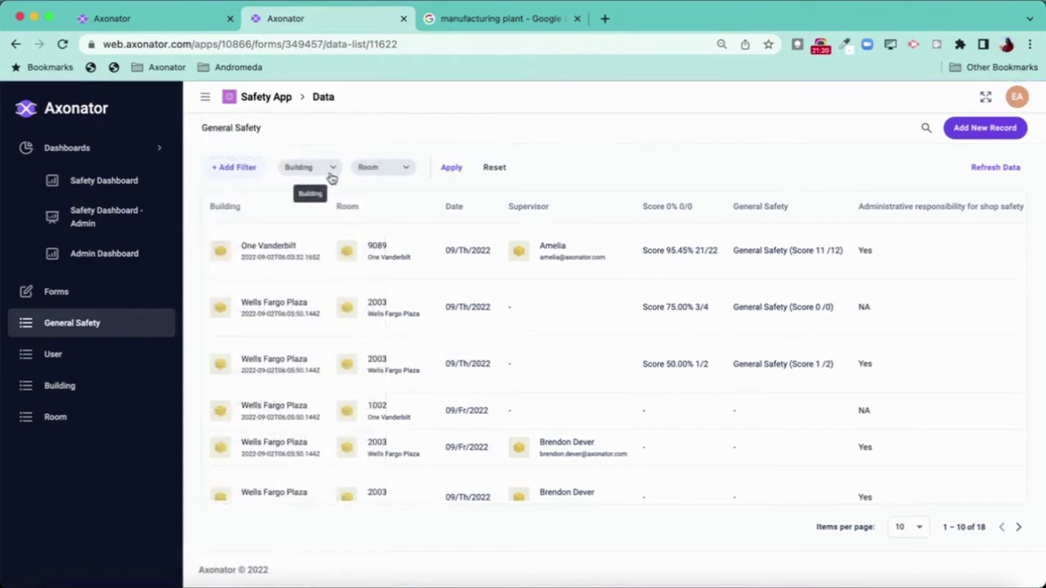
- Limit the Building filter to Empire State Building, Wells Fargo Plaza and One Vanderbilt
{"action": "left_click", "coordinate": [307, 169]}
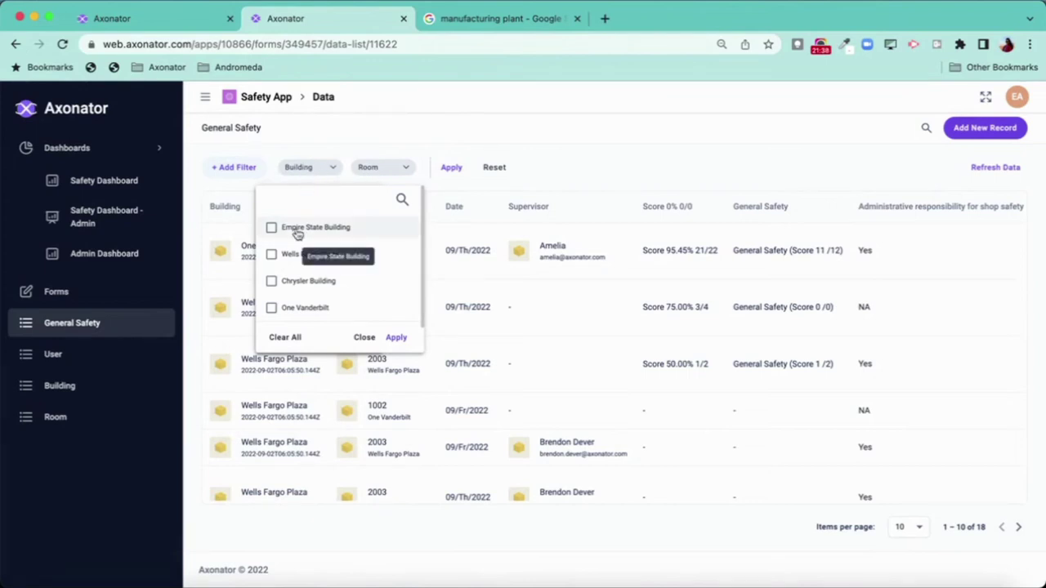
{"action": "left_click", "coordinate": [296, 229]}
{"action": "left_click", "coordinate": [298, 256]}
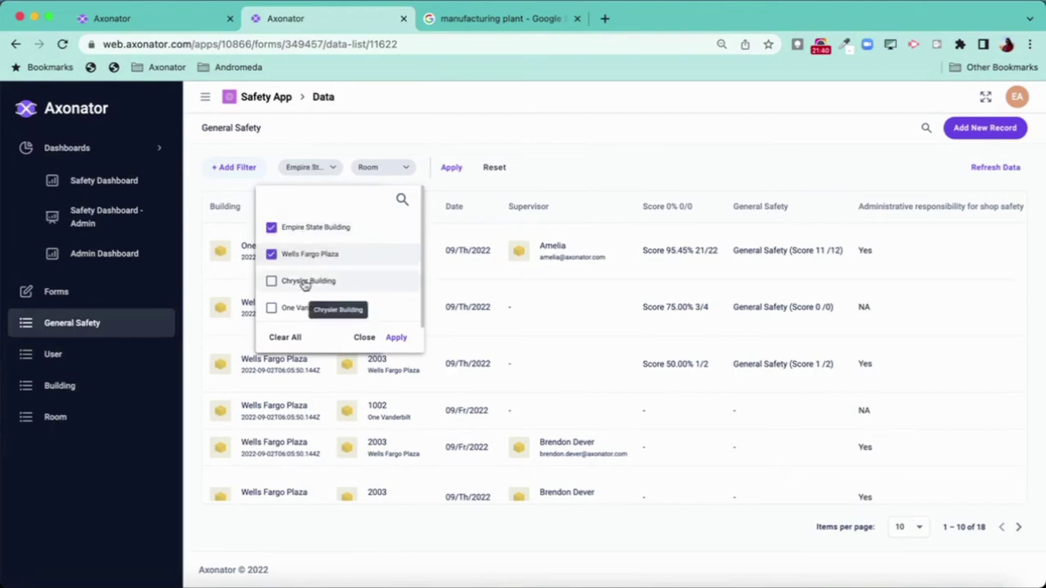
{"action": "scroll", "coordinate": [301, 281], "scroll_direction": "down", "scroll_amount": 1}
{"action": "left_click", "coordinate": [296, 282]}
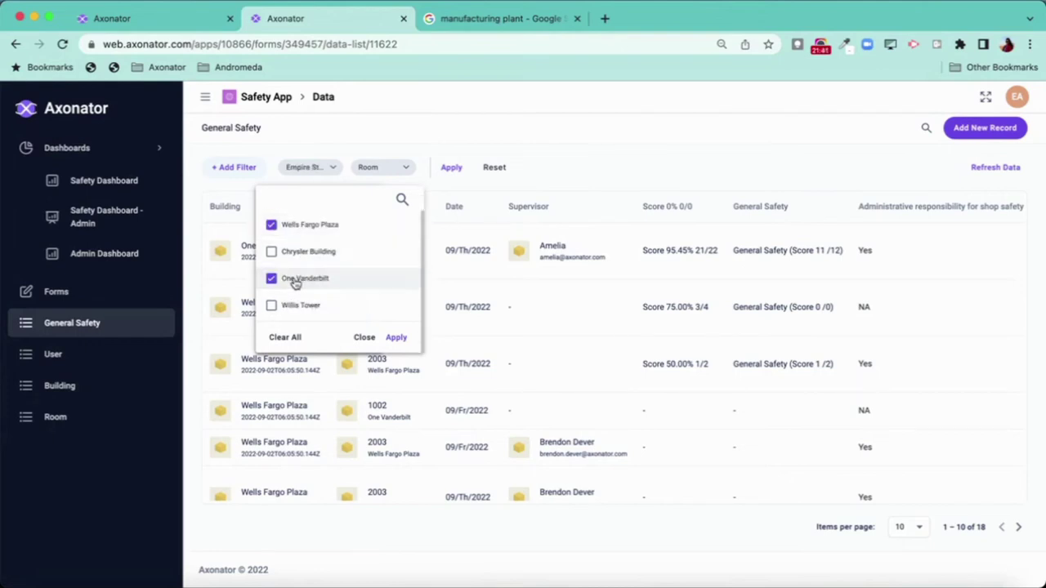
{"action": "left_click", "coordinate": [397, 338]}
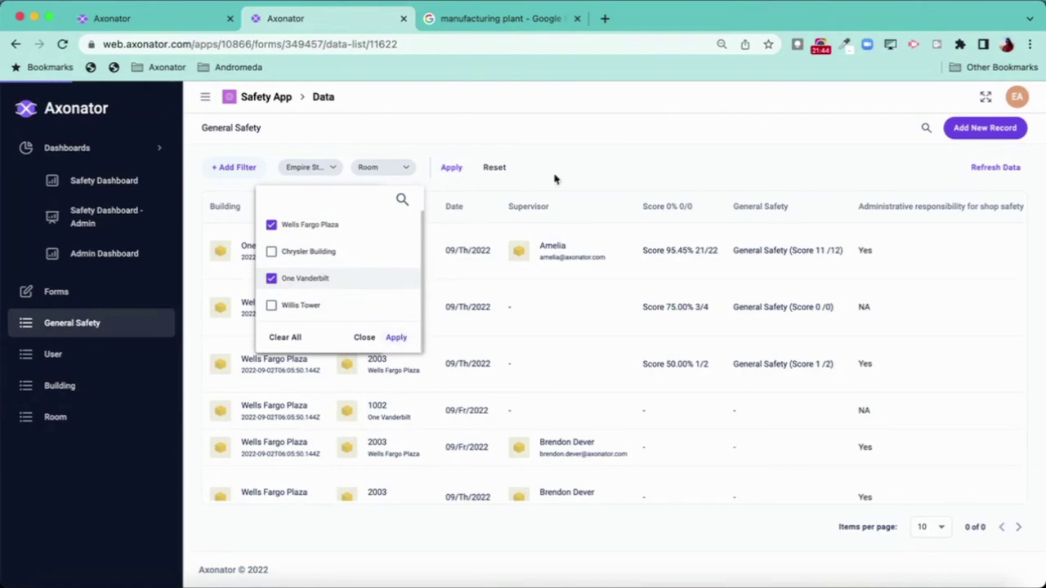
{"action": "left_click", "coordinate": [613, 156]}
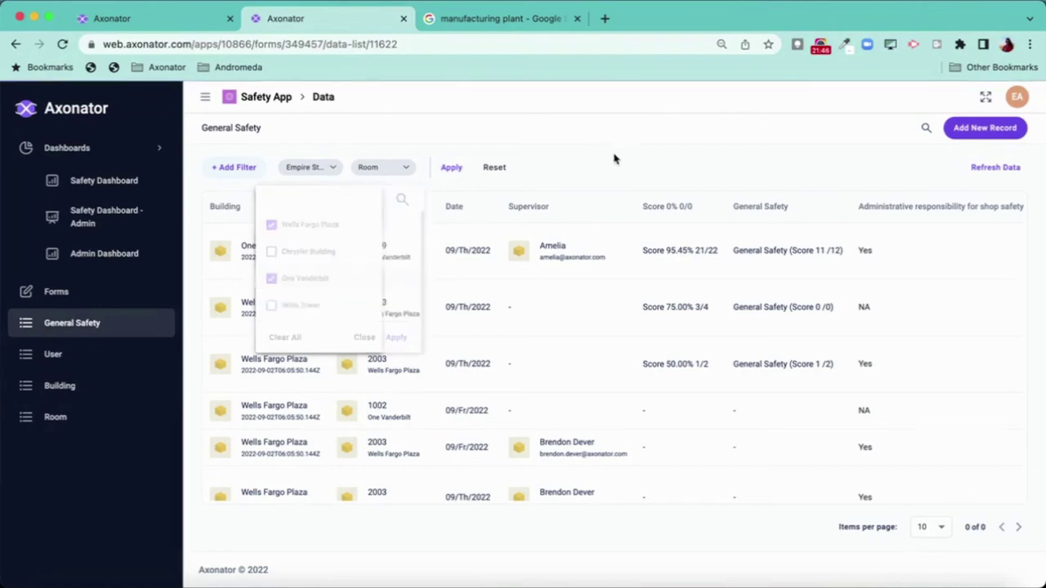